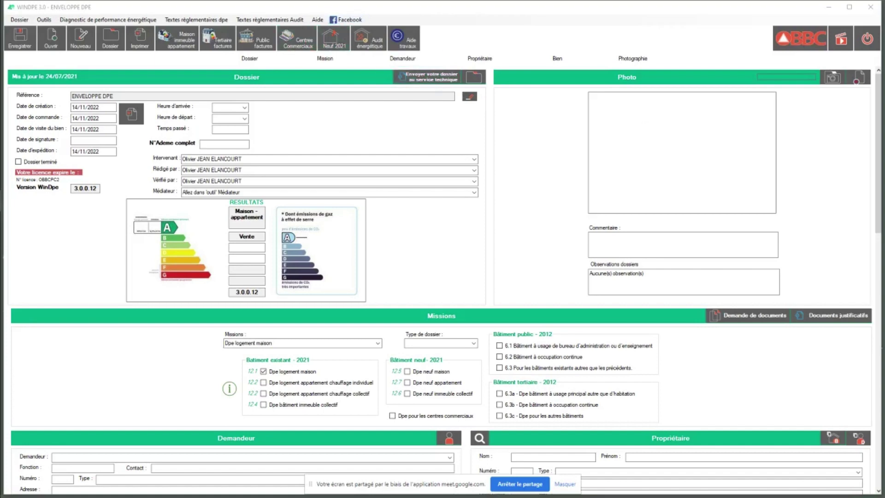
Switch to the browser and open the Foire aux questions page of the OBBC website to look through its question list.
drag(784, 271, 287, 50)
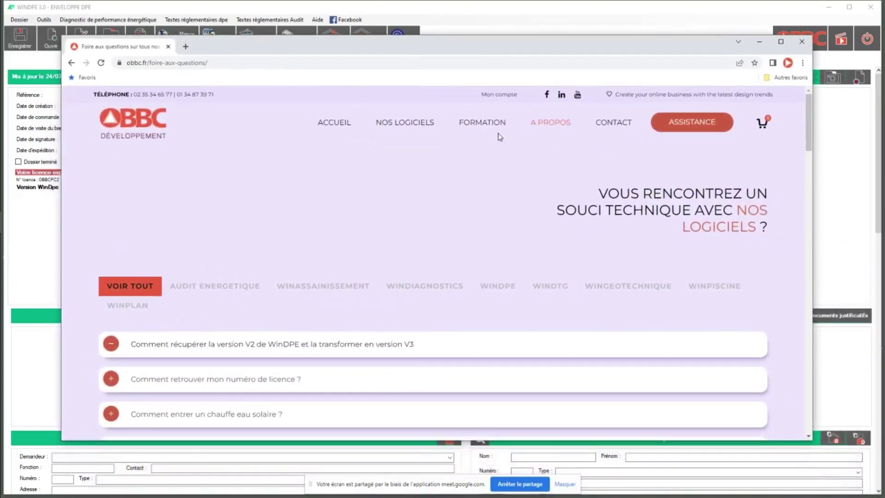
mouse_move(540, 132)
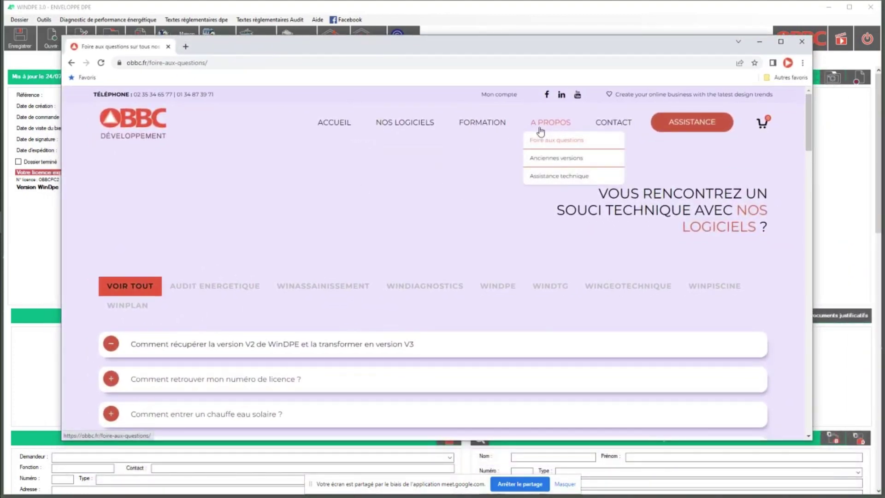
click(535, 143)
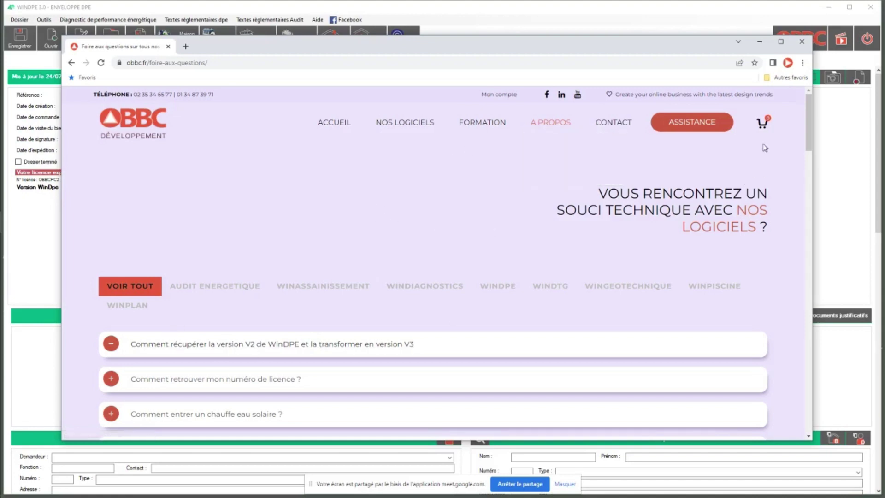
scroll(809, 144, down, 3)
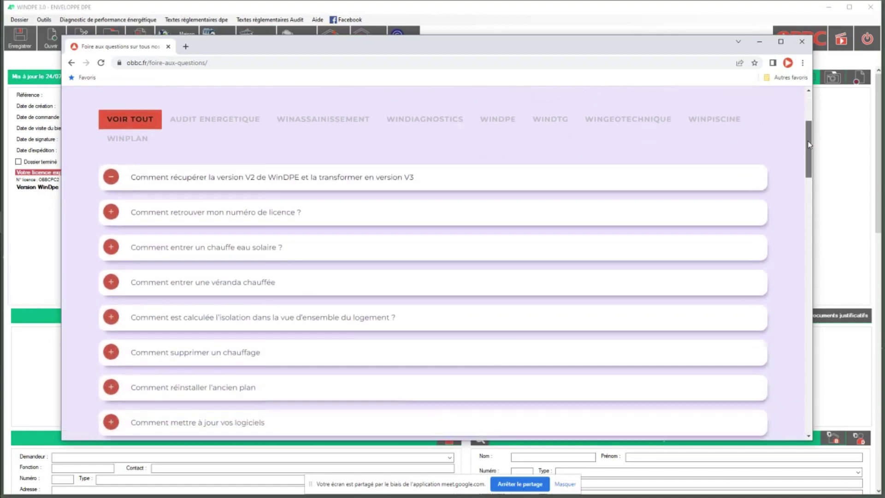
drag(809, 144, 809, 149)
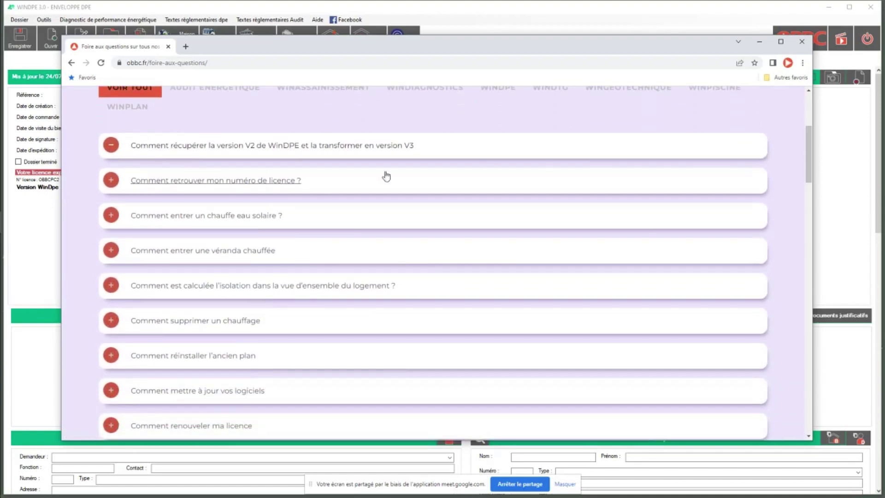
Read the answer to "Comment entrer un chauffe eau solaire ?" and look over the remaining questions, closing the browser when finished.
click(182, 216)
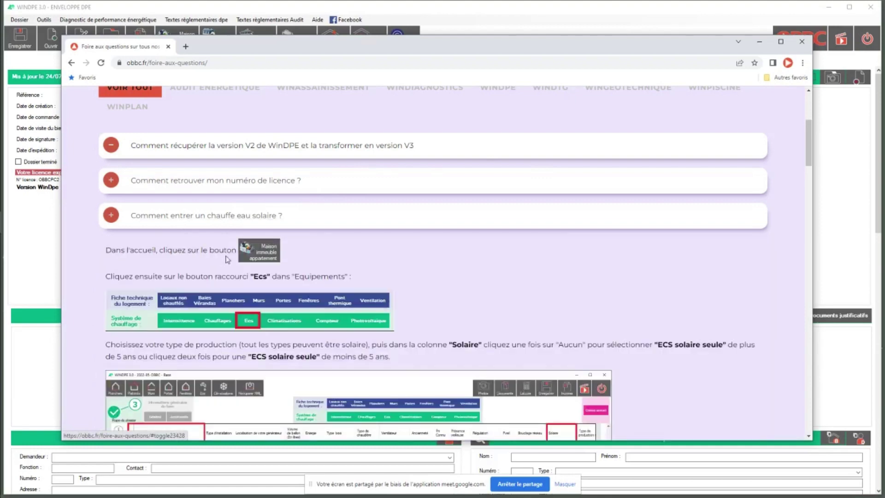
scroll(804, 138, down, 3)
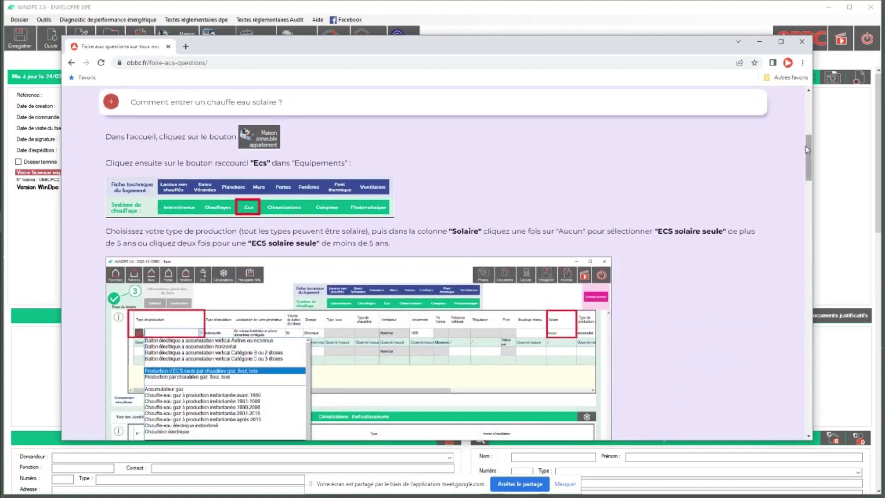
drag(807, 149, 807, 267)
click(489, 222)
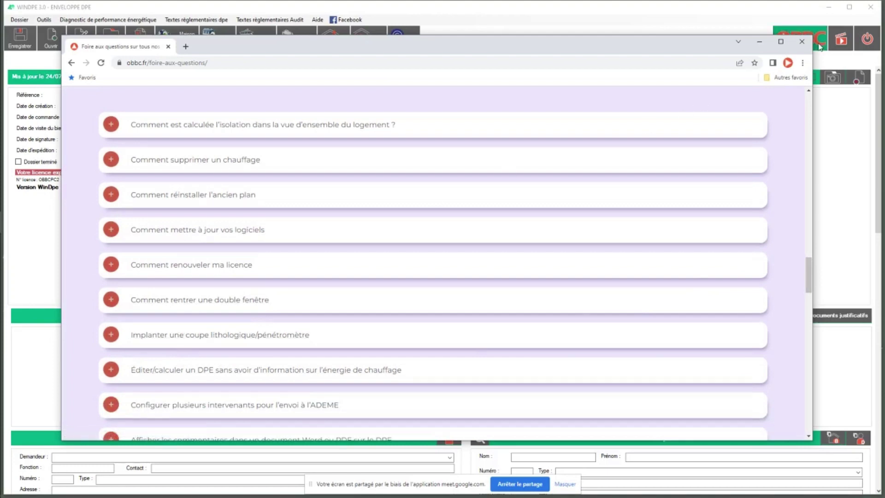
click(801, 42)
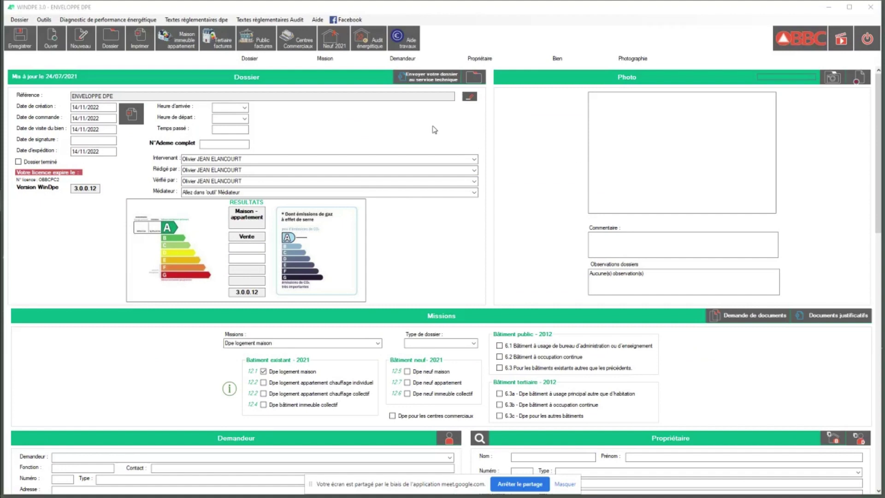
Open the Maison immeuble appartement entry form and display the "nom" columns.
mouse_move(2, 3)
click(186, 43)
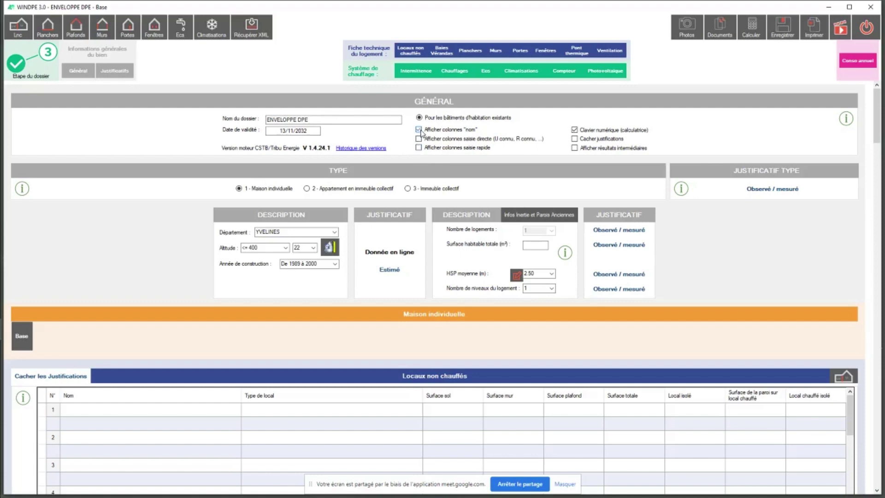
Name the first wall in the Murs table Mur Nord.
click(496, 51)
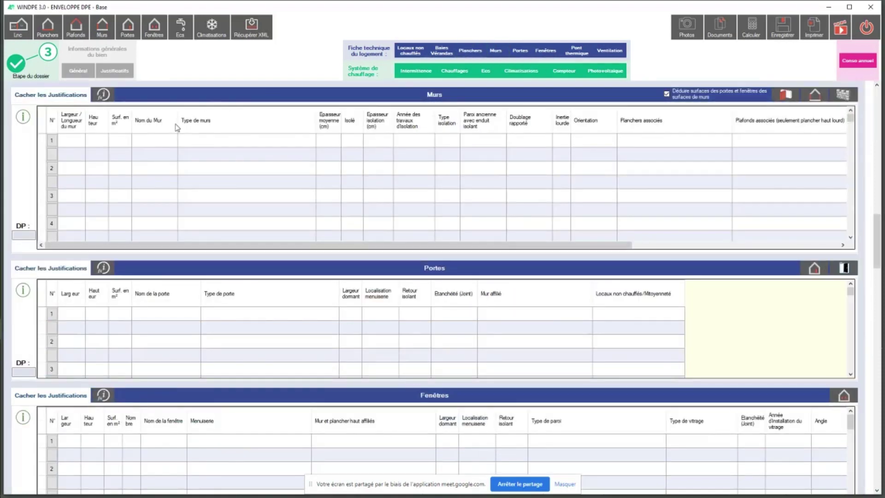
click(177, 143)
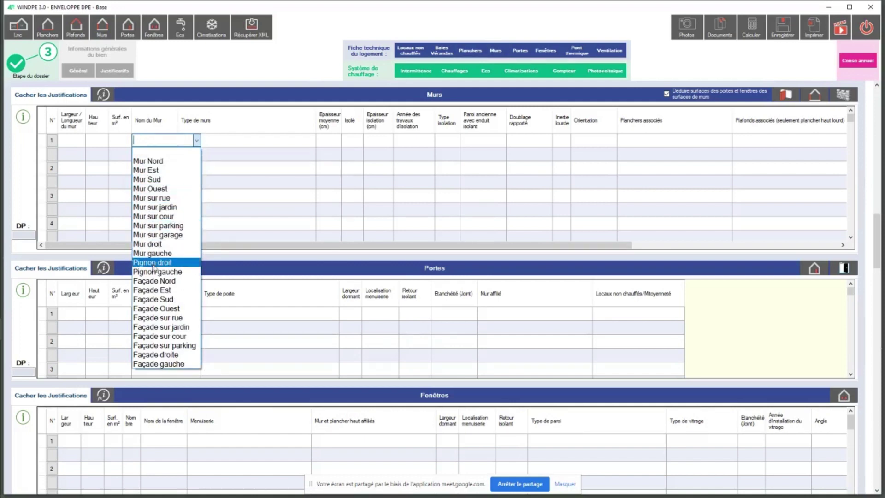
click(150, 162)
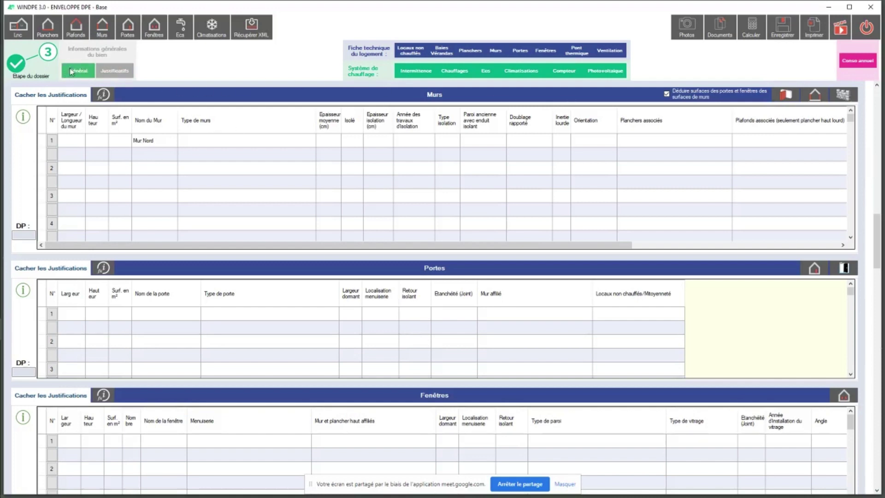
Display the direct-entry columns (U connu, R connu) and set the U connu of the Mur Nord wall to 0.8 W/m²K.
click(84, 73)
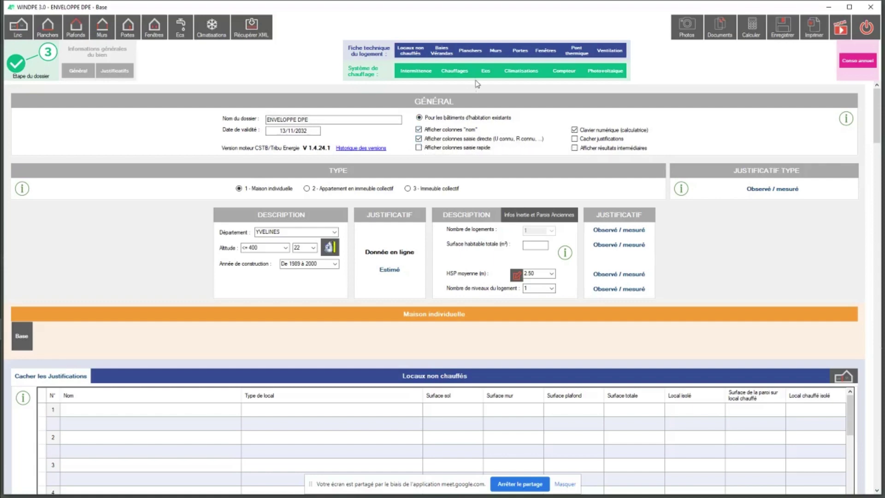
click(495, 52)
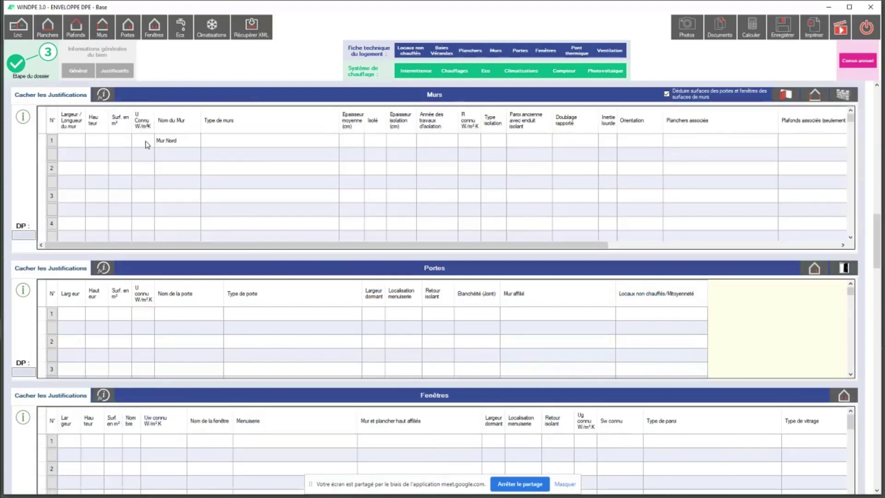
click(147, 144)
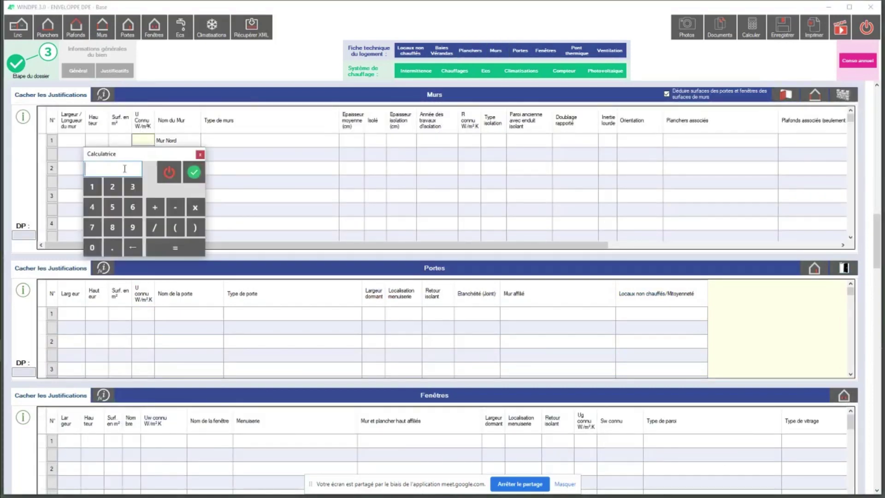
click(93, 247)
click(112, 248)
click(112, 230)
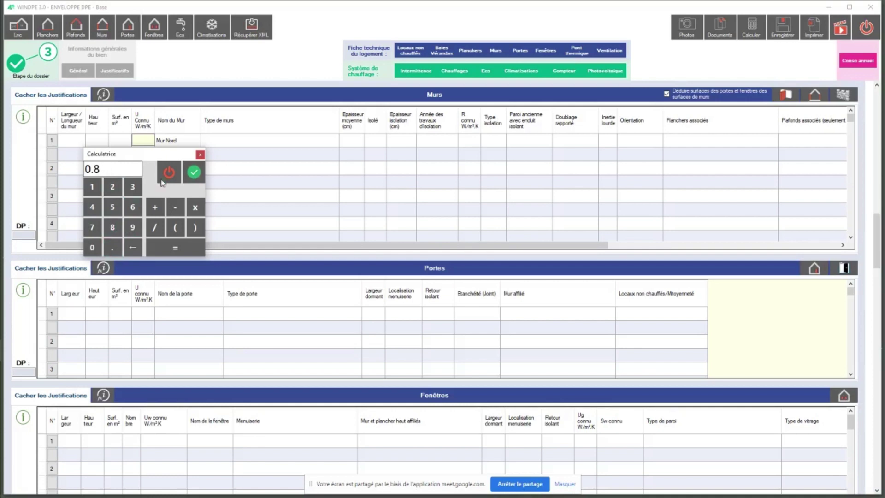
click(194, 175)
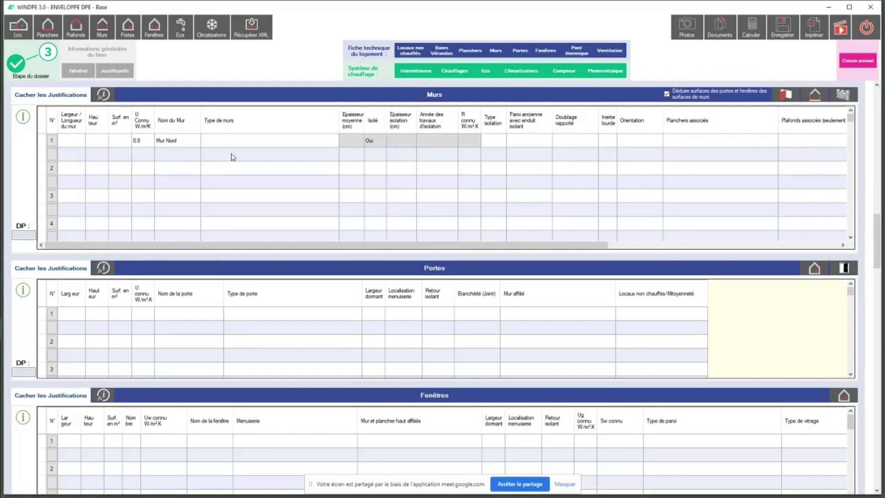
Delete the Mur Nord line from the Murs table.
click(336, 141)
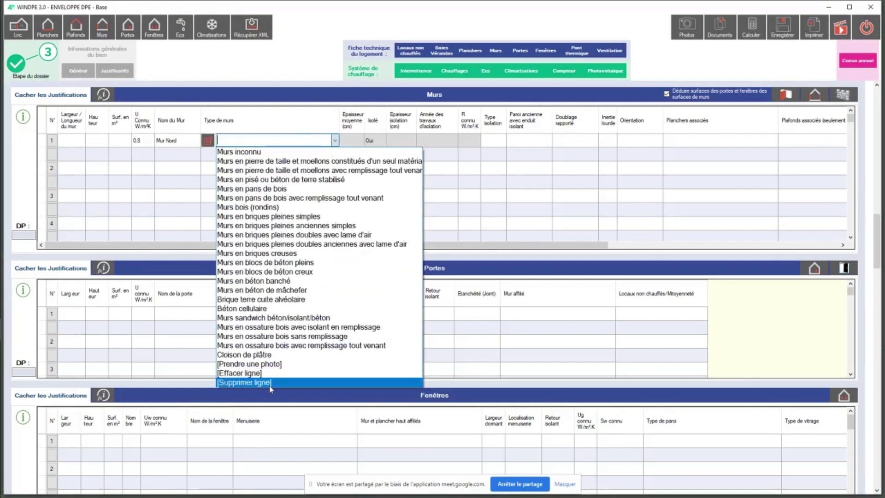
click(269, 386)
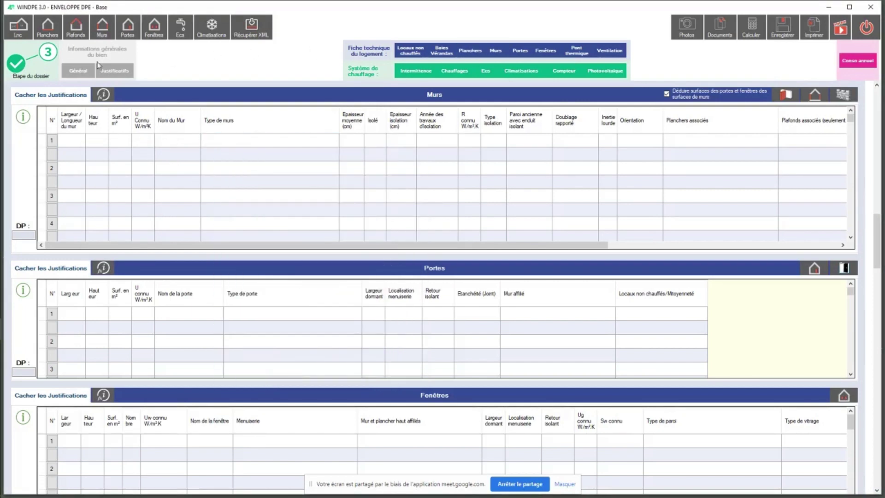
Turn off the numeric keypad (calculatrice) option and set the Surface sol of the first unheated room to 12.3.
click(86, 70)
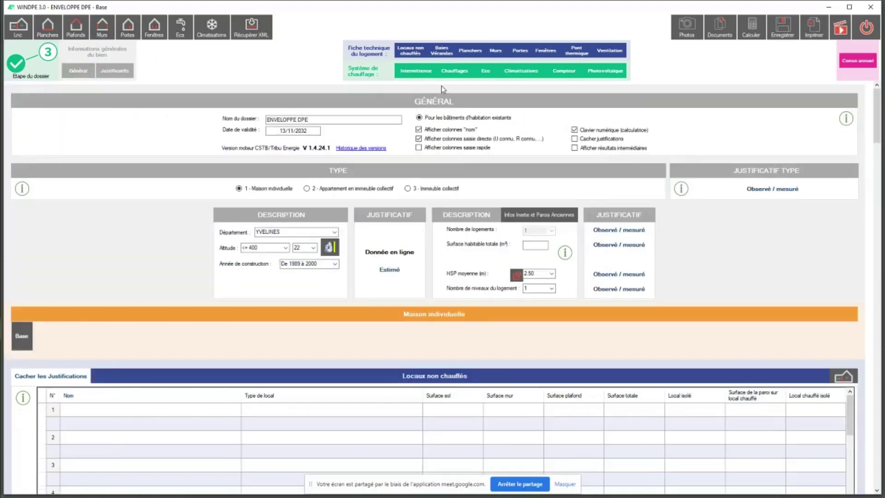
click(575, 131)
click(490, 51)
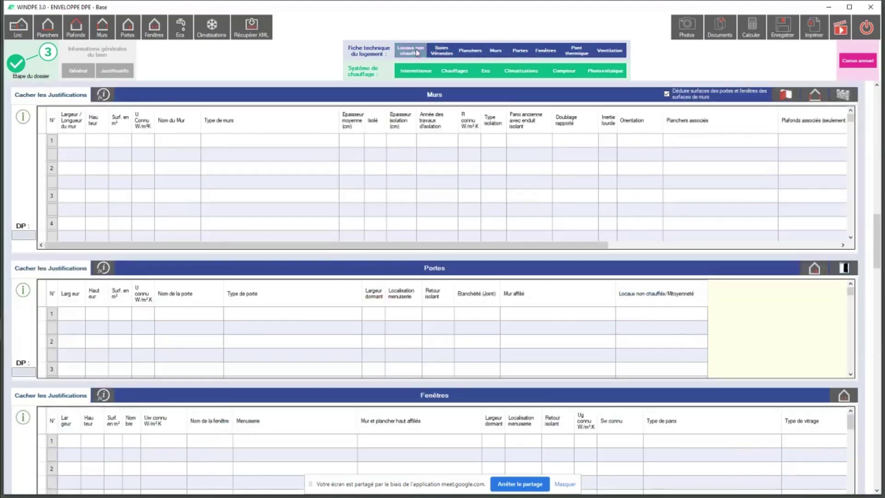
click(417, 52)
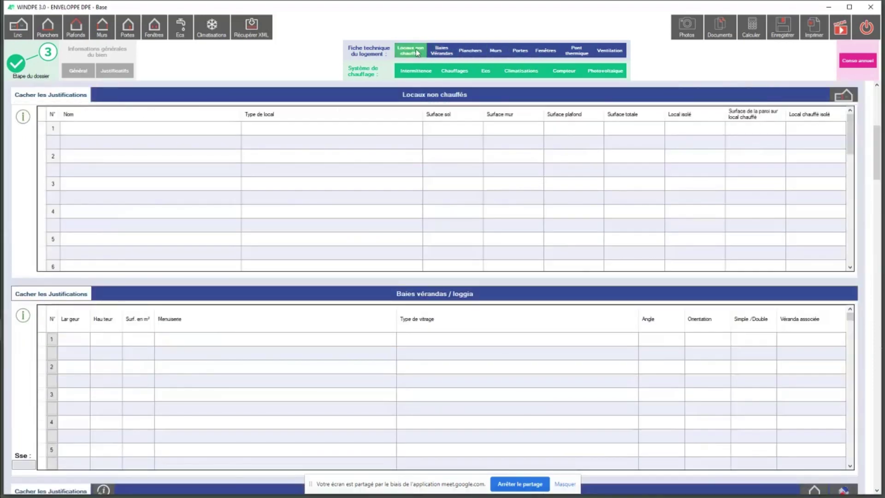
click(466, 129)
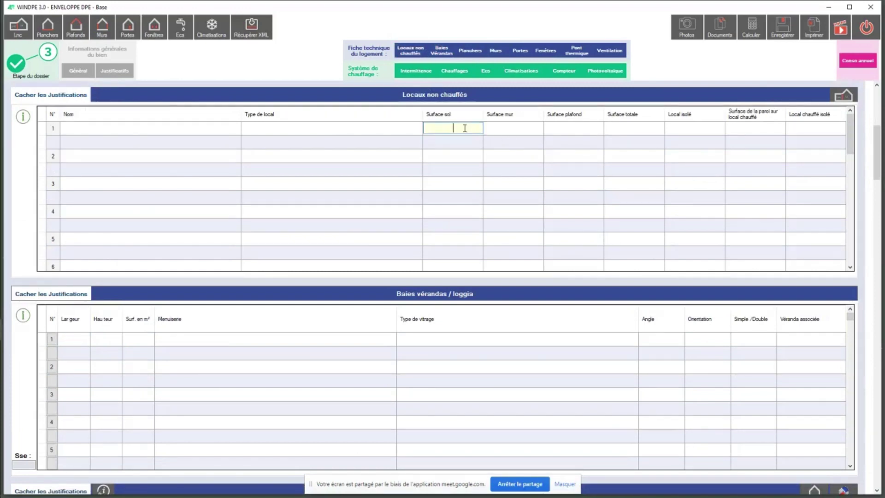
text(12.3)
key(Return)
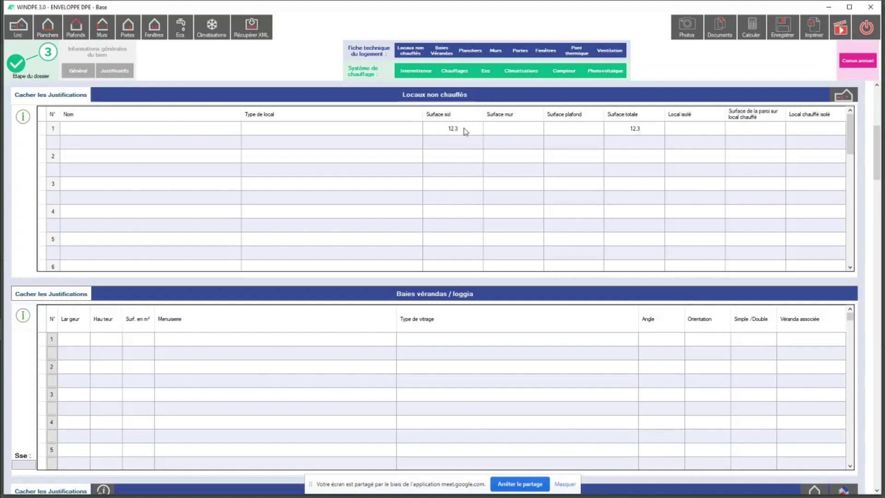
Turn the numeric keypad (calculatrice) option back on and use it to set the first unheated room's Surface sol to the sum 12.8+3.75.
click(78, 71)
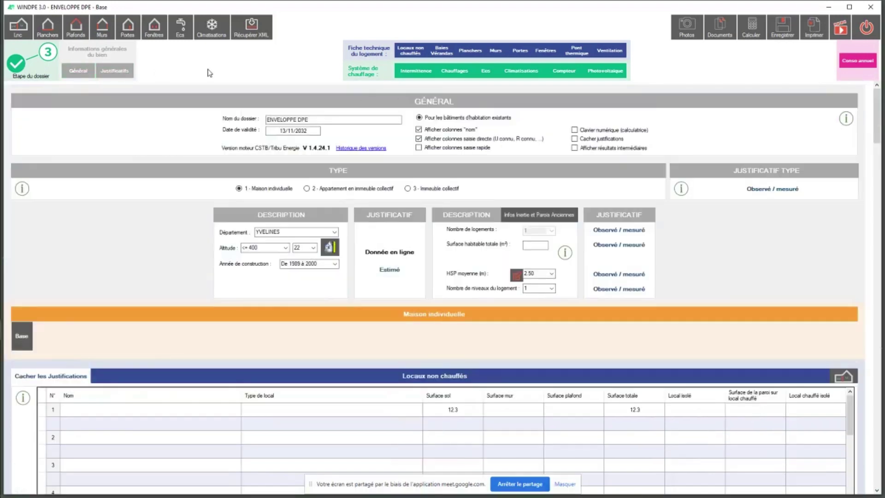
click(574, 130)
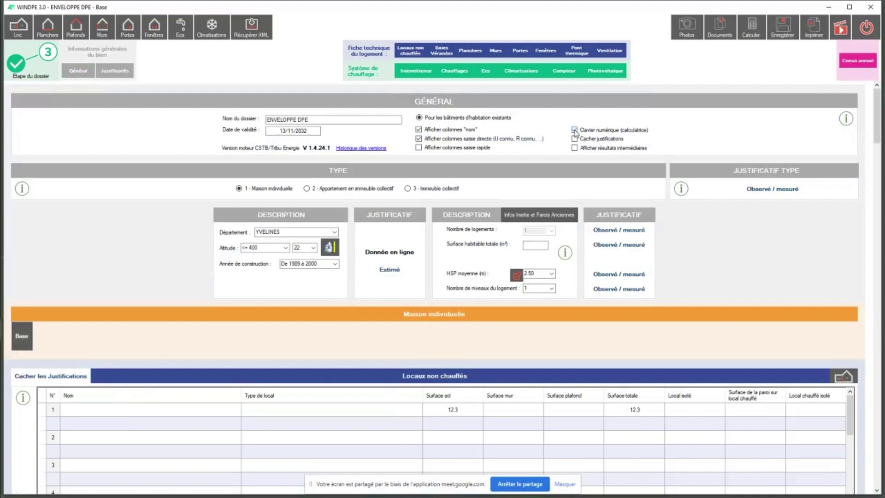
click(418, 48)
click(456, 132)
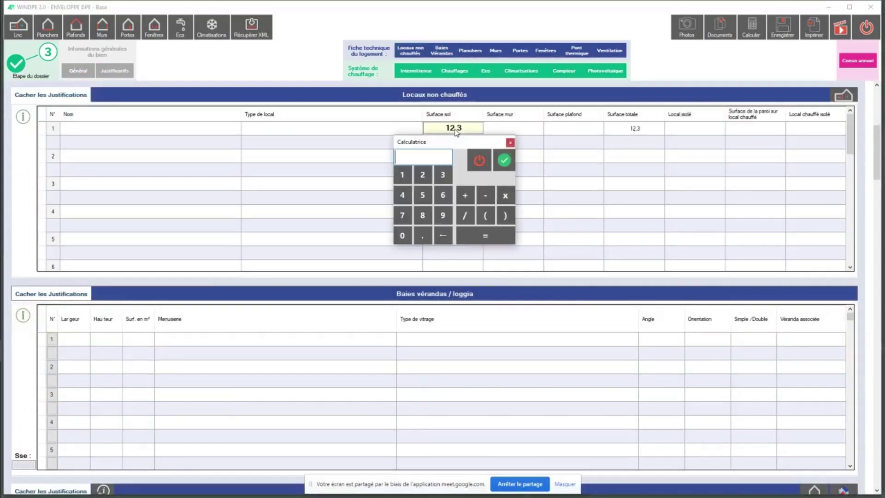
click(402, 175)
click(423, 174)
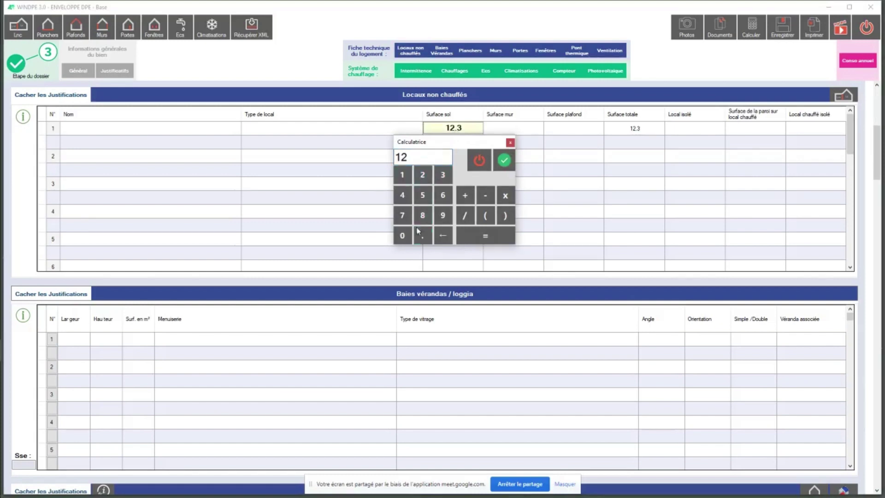
click(422, 236)
click(423, 216)
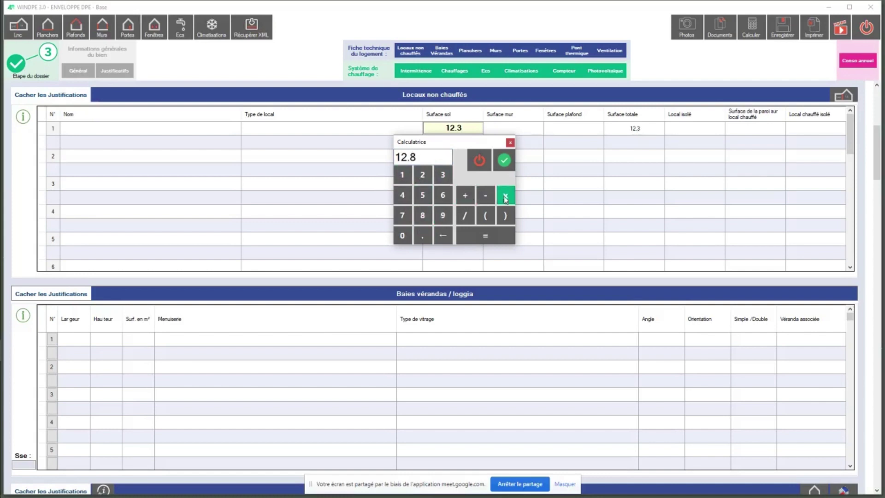
click(465, 196)
click(442, 174)
click(423, 236)
click(405, 221)
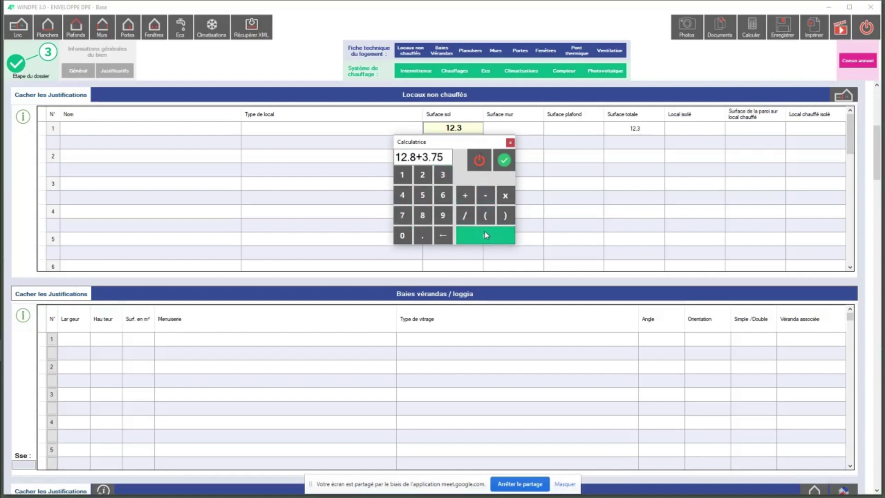
click(486, 235)
click(504, 160)
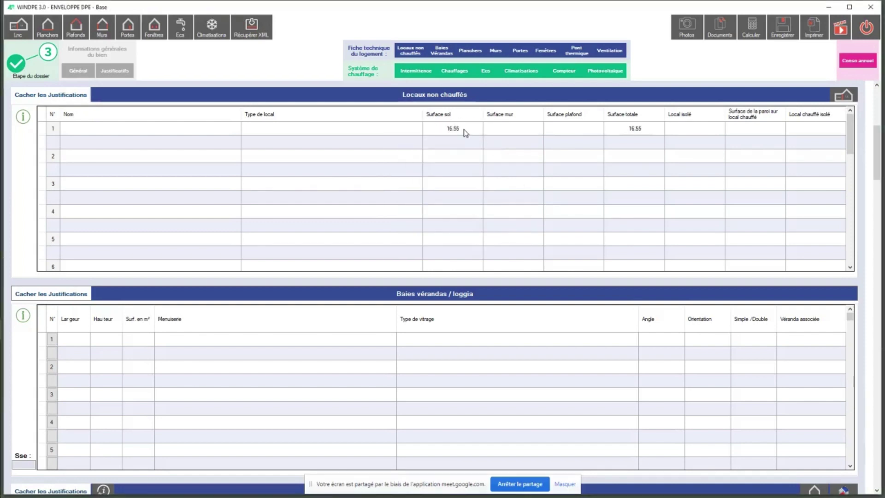
Hide the "nom" and direct-entry columns in the general settings and return to the Locaux non chauffés table.
click(75, 73)
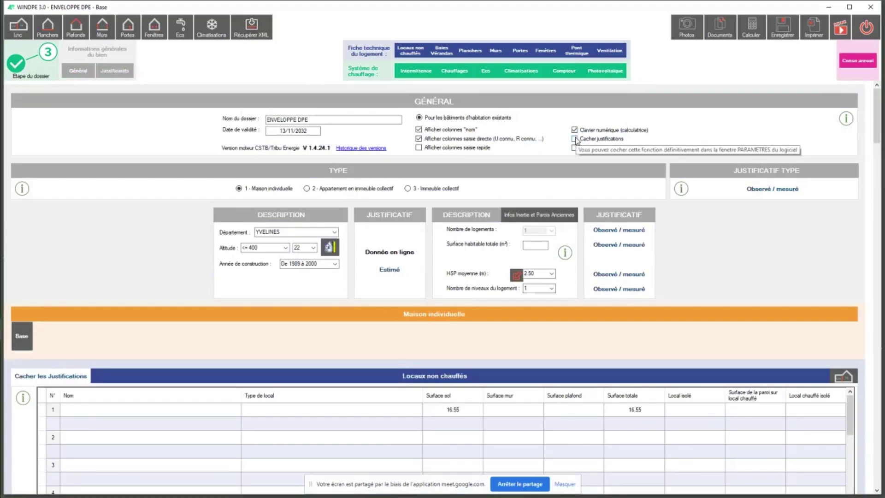
click(419, 139)
click(419, 129)
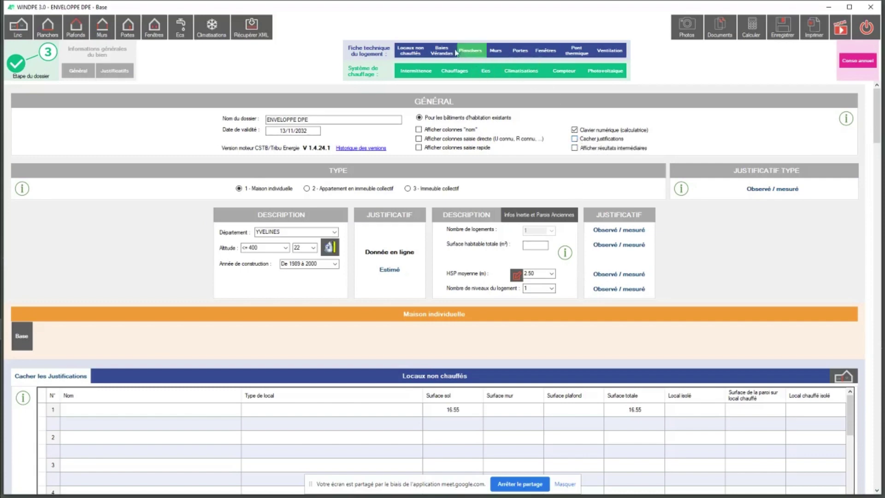
click(410, 51)
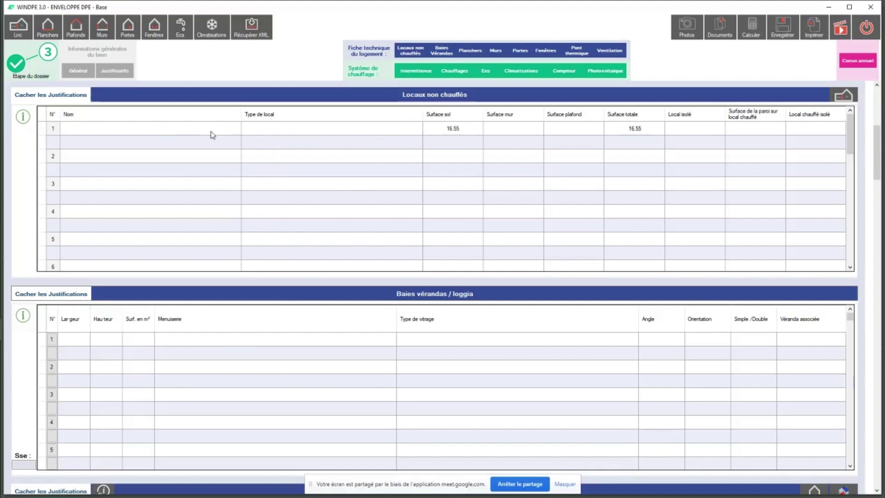
Name the first unheated room Local 1 and set its Type de local to Garage.
click(238, 128)
scroll(197, 148, up, 1)
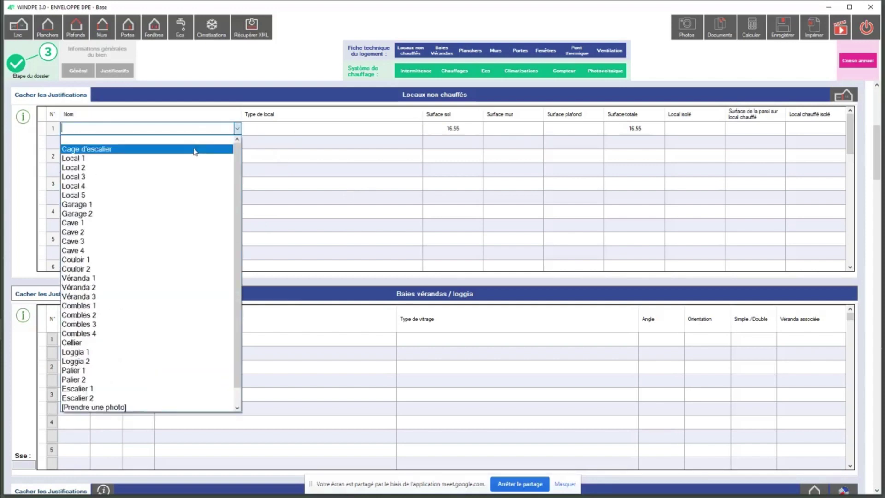
click(203, 158)
click(421, 129)
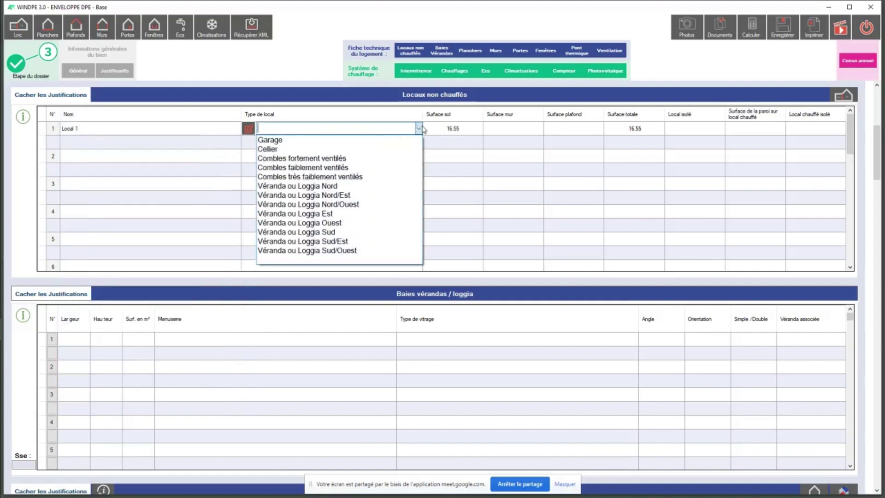
click(351, 141)
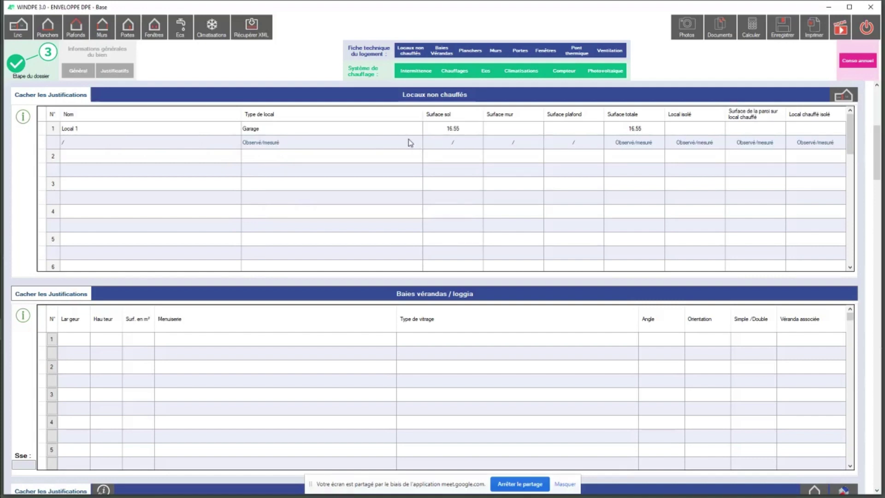
Enable the option to hide the justifications in the general settings and return to the Locaux non chauffés table.
click(78, 70)
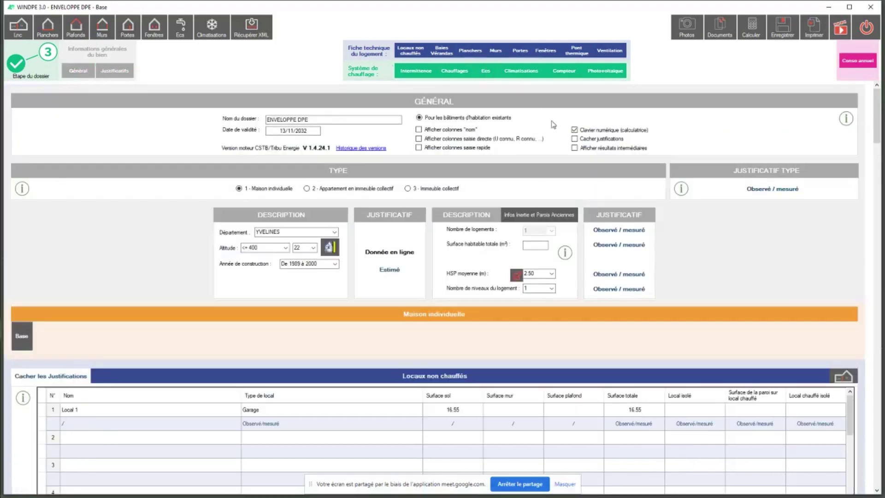
click(576, 140)
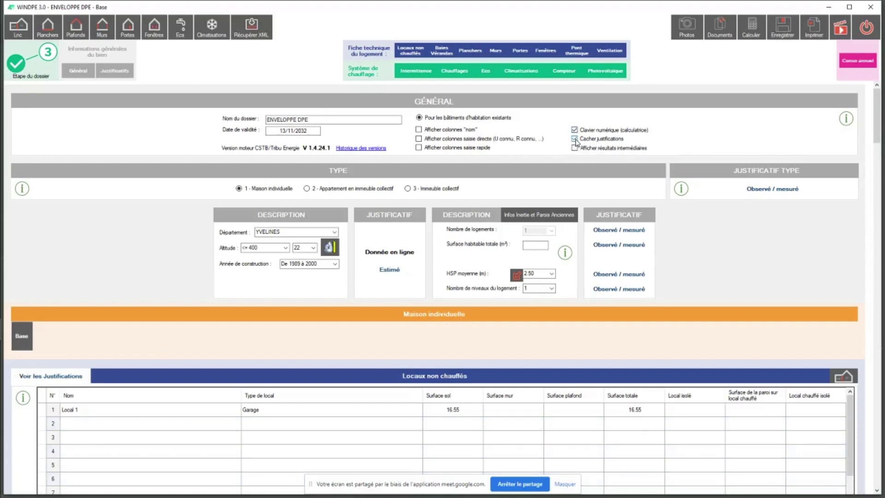
click(418, 51)
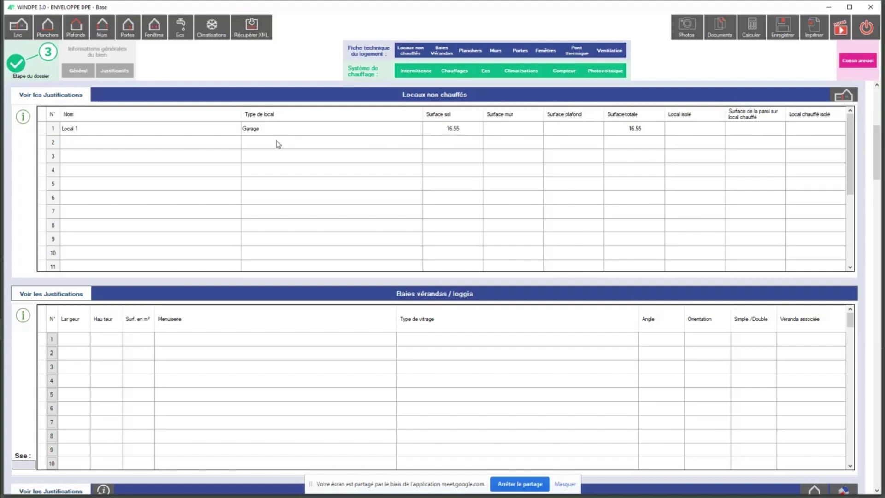
In the Locaux non chauffés justifications, set the garage's Type de local to Document fourni, and hide the justifications again.
click(42, 98)
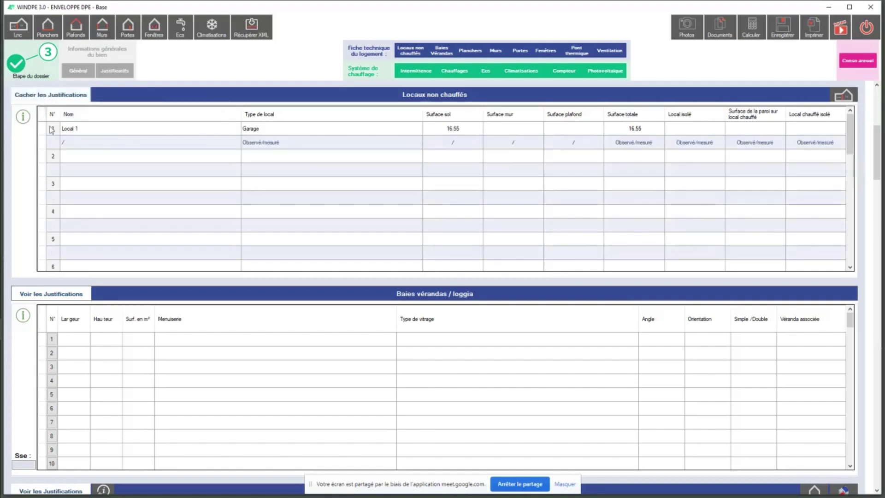
click(261, 148)
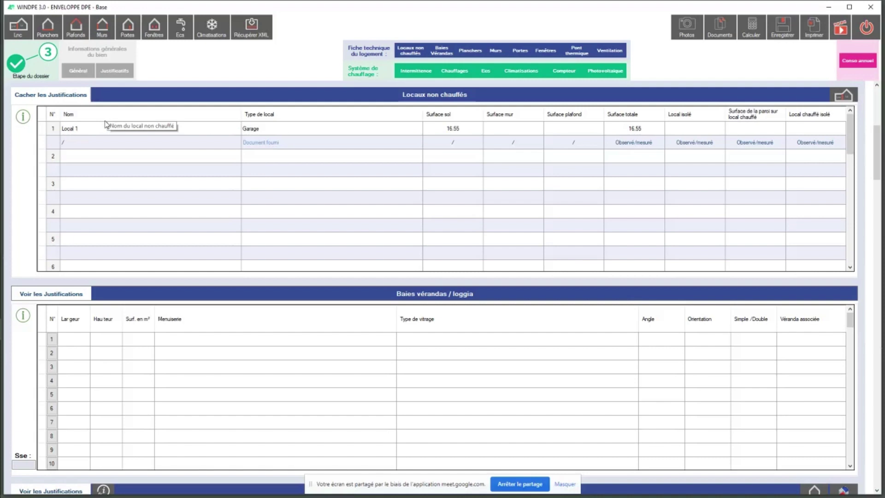
click(54, 96)
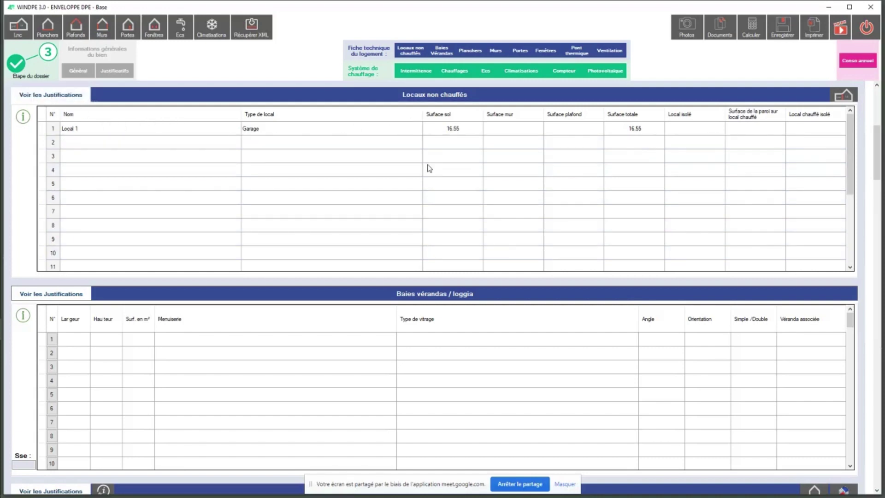
Turn on the display of intermediate results in the general settings and view the result columns of the Murs table.
click(78, 70)
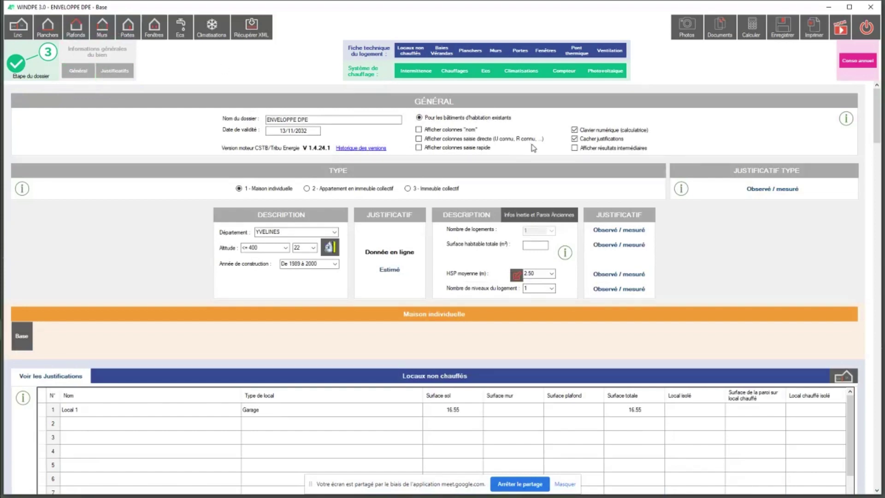
click(574, 148)
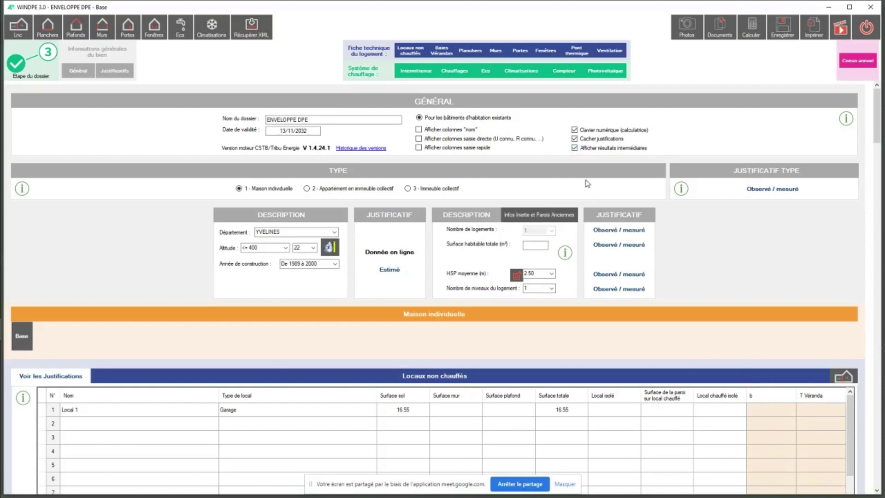
click(574, 148)
click(575, 148)
click(496, 51)
drag(382, 247, 682, 267)
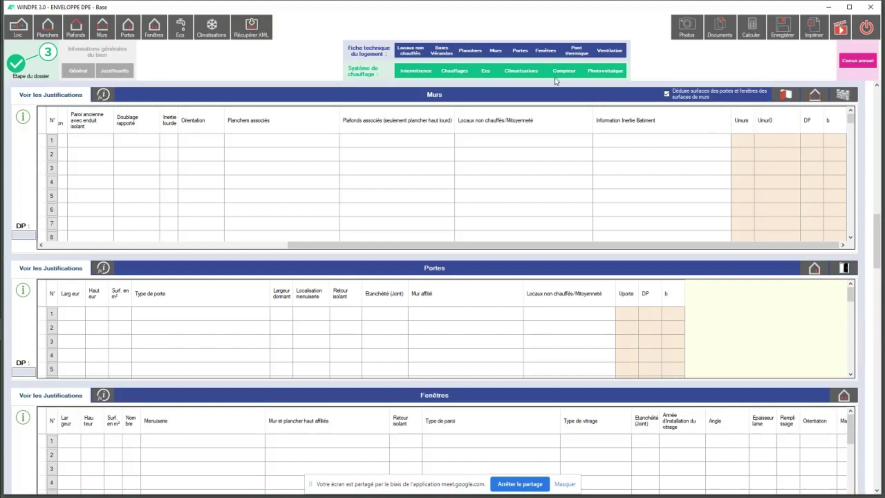
Try the Appartement en immeuble collectif type with Usage Collectif heating and the Immeuble collectif type, and restore Maison individuelle.
click(78, 71)
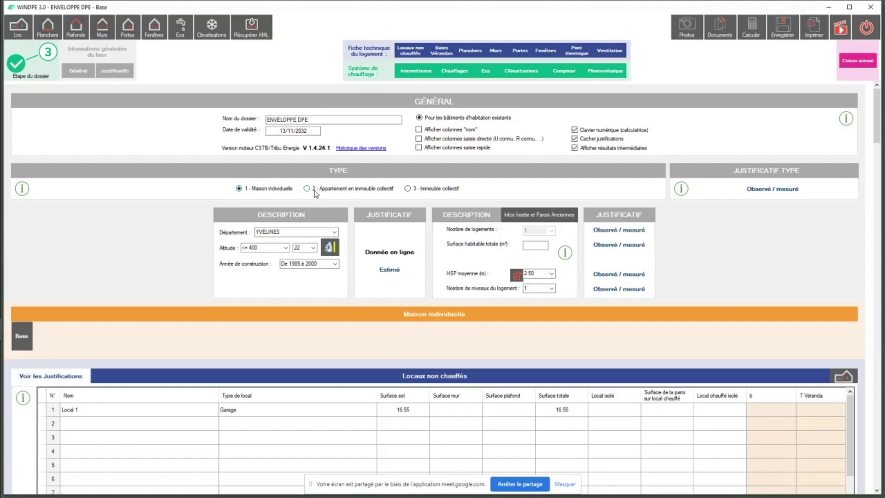
click(315, 190)
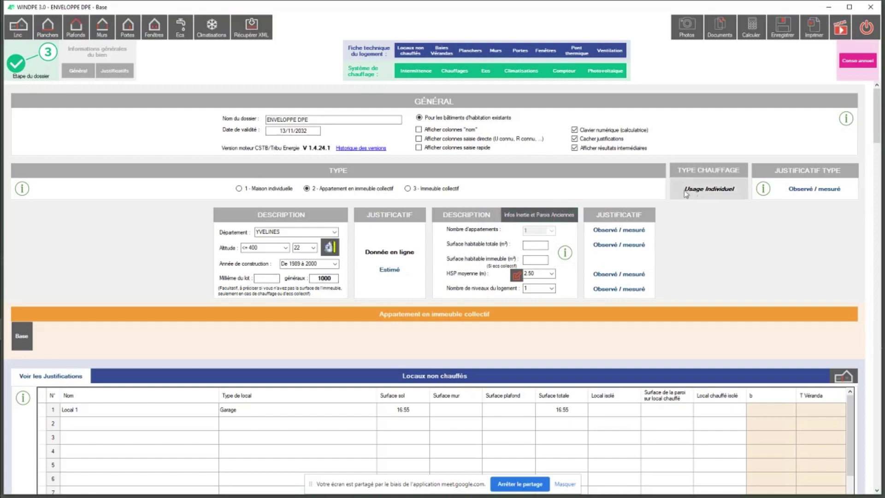
click(708, 193)
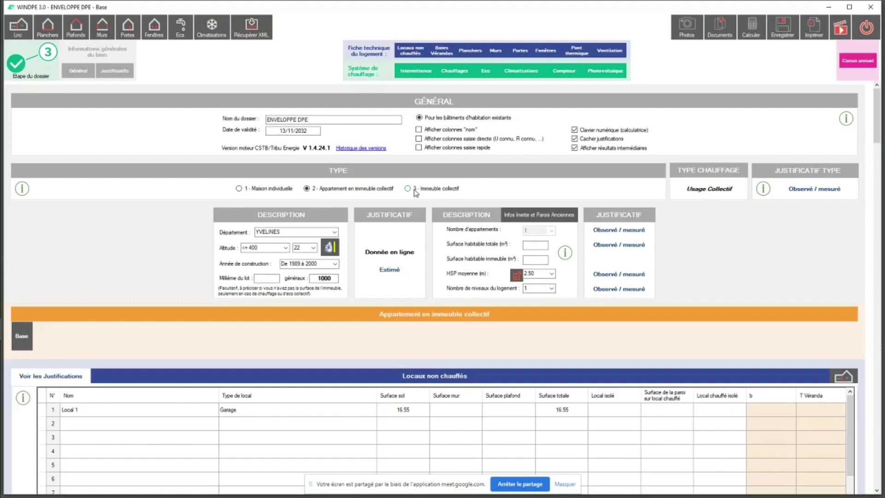
click(415, 190)
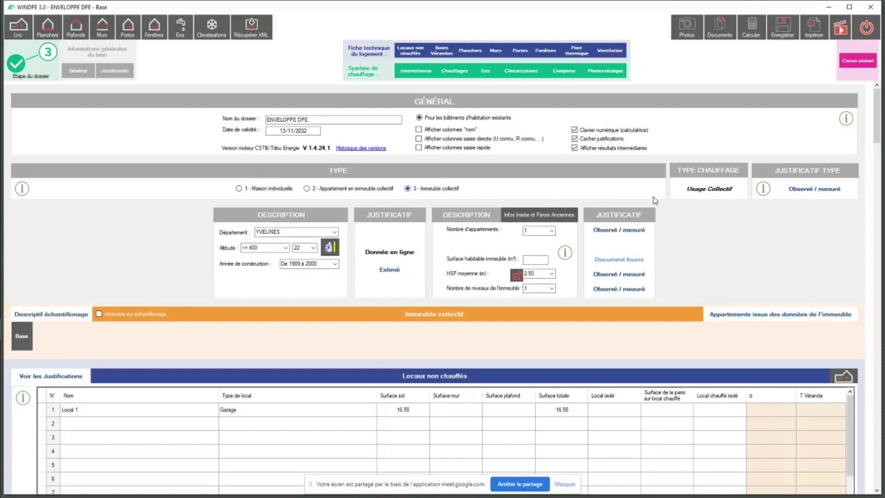
click(699, 196)
click(257, 190)
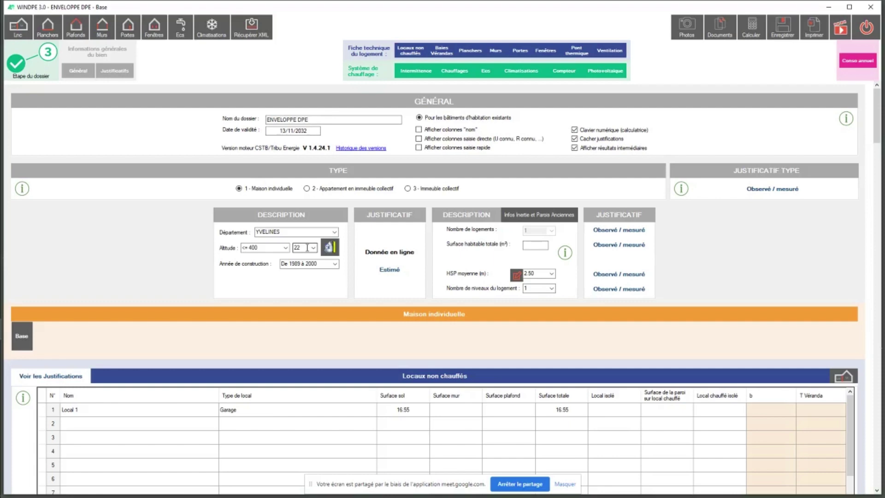
click(307, 247)
click(326, 264)
click(323, 263)
click(322, 263)
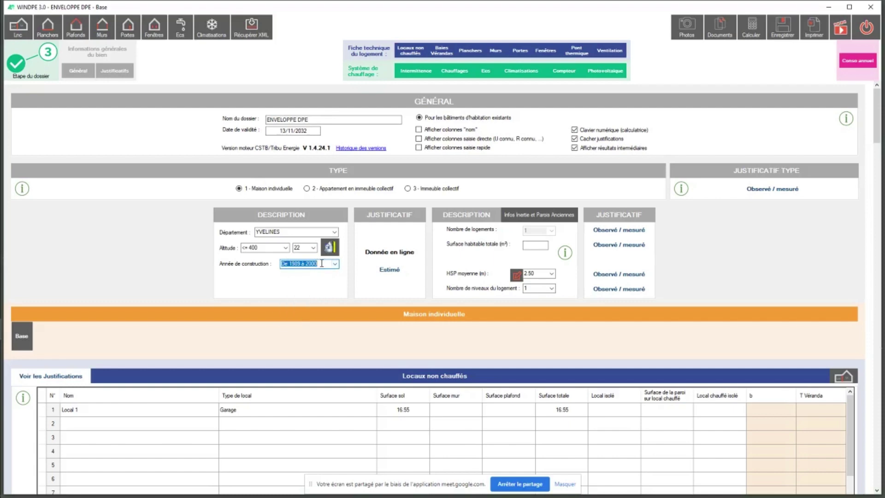
click(322, 264)
click(323, 264)
Open the dossier's plans in their own window, reposition it and try its preset window sizes.
click(727, 34)
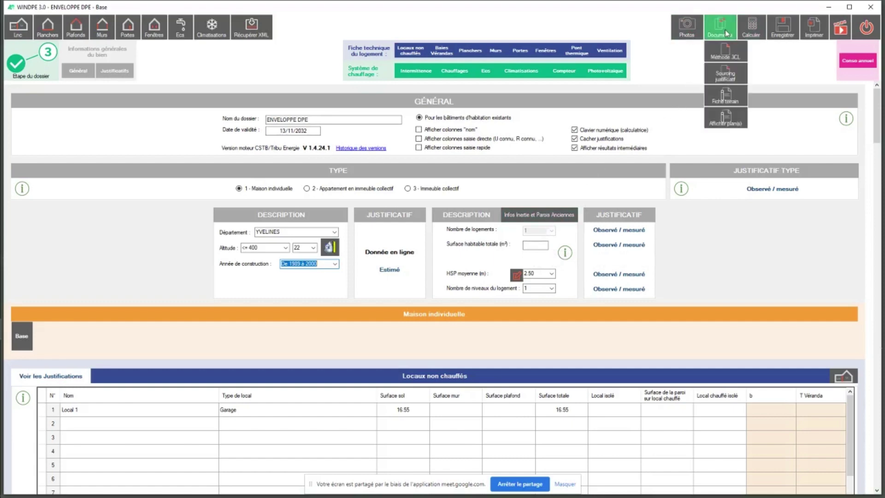
click(723, 117)
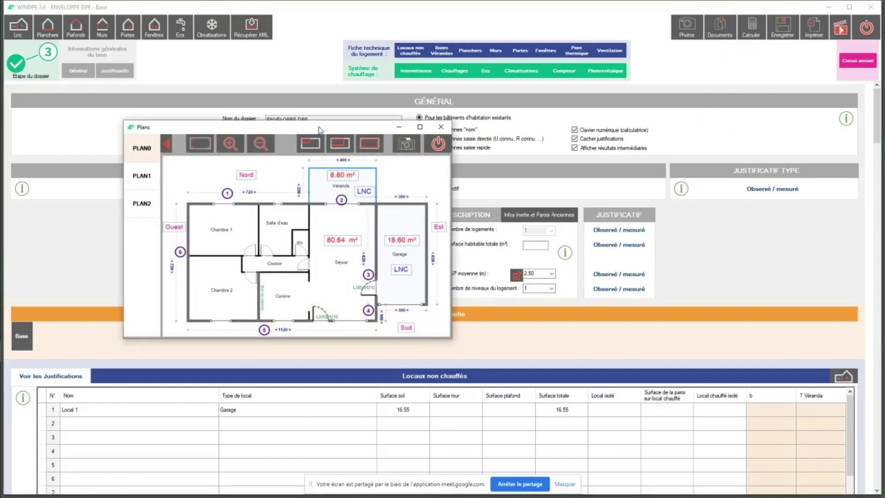
drag(318, 127, 425, 108)
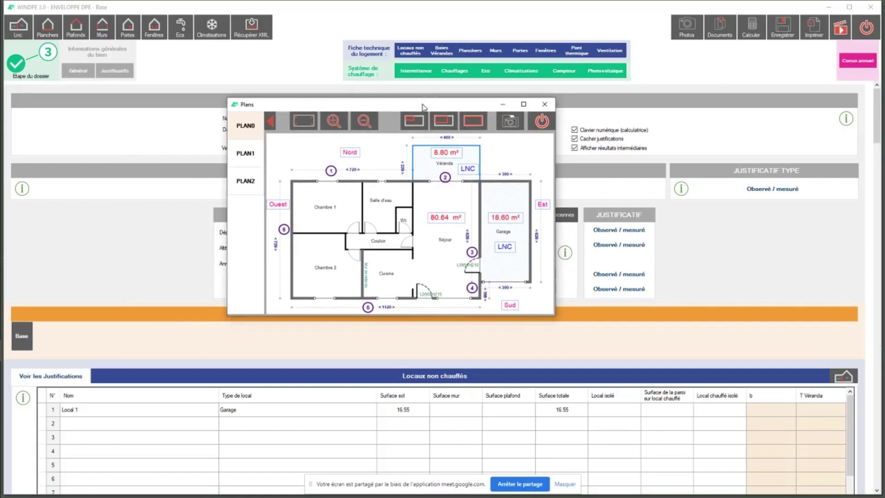
click(444, 123)
click(471, 124)
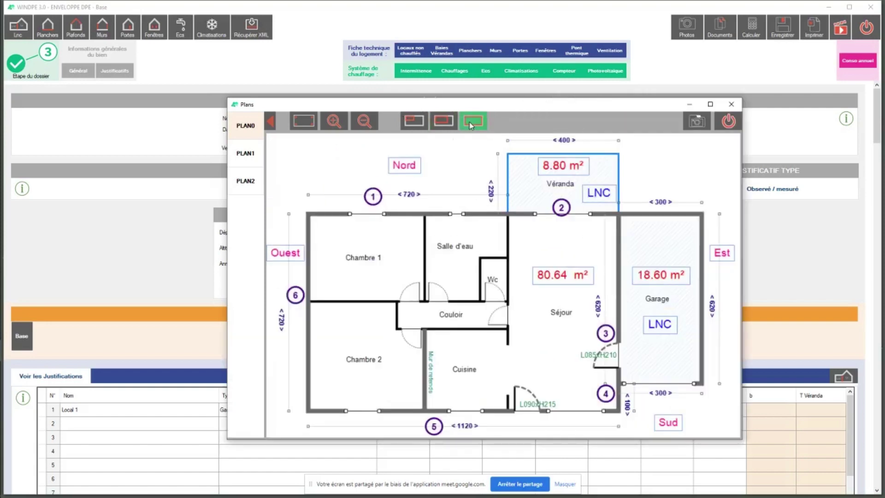
click(419, 123)
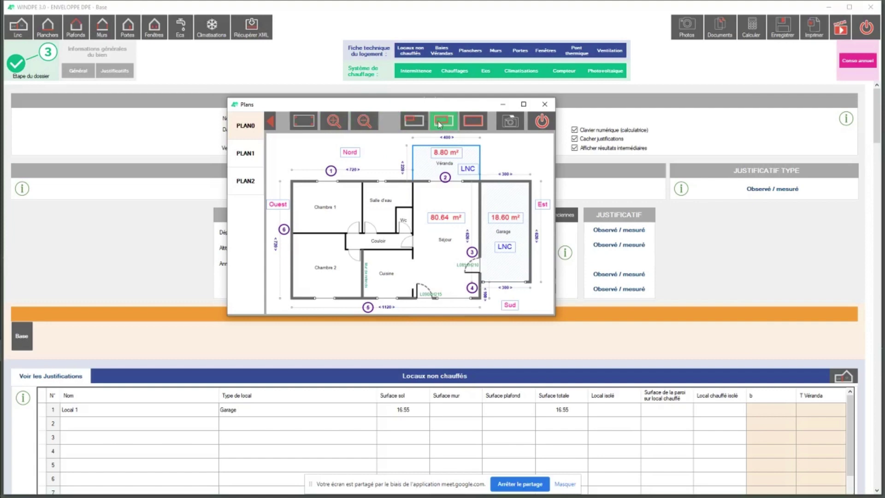
Examine the PLAN0 floor plan up close around the séjour, véranda and garage, and fit the whole plan back into its window.
click(334, 121)
click(334, 121)
click(334, 121)
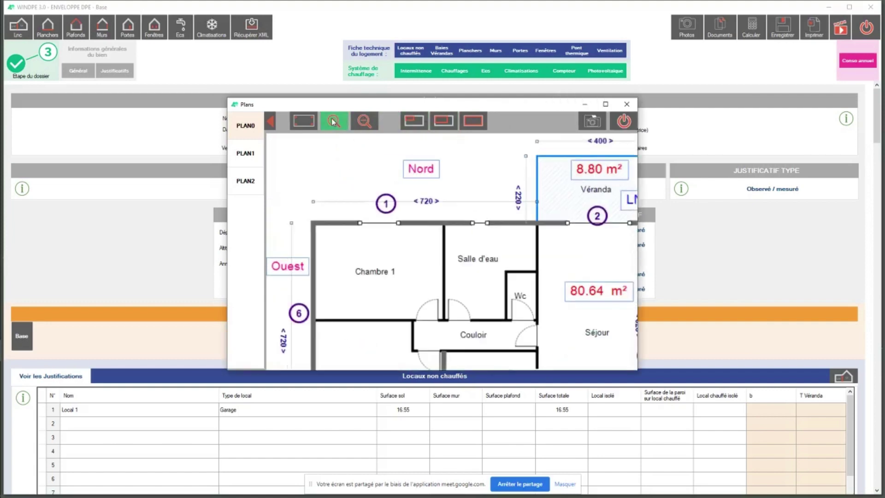
drag(568, 262, 456, 208)
drag(501, 275, 476, 199)
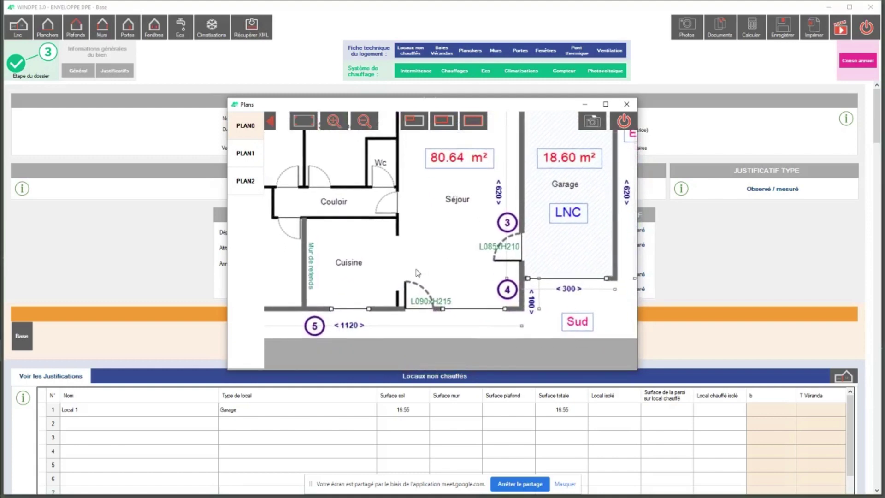
drag(417, 273, 498, 320)
drag(526, 229, 446, 228)
drag(553, 212, 429, 240)
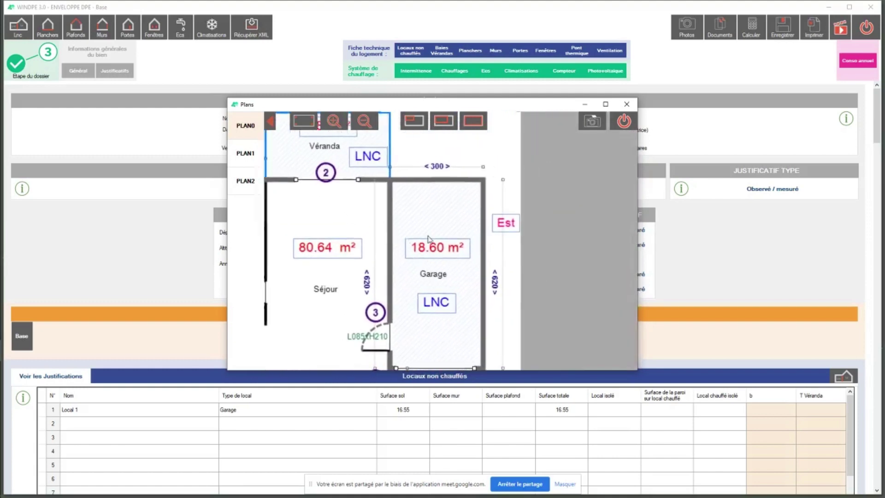
drag(296, 237, 440, 243)
drag(283, 257, 384, 245)
drag(583, 319, 388, 230)
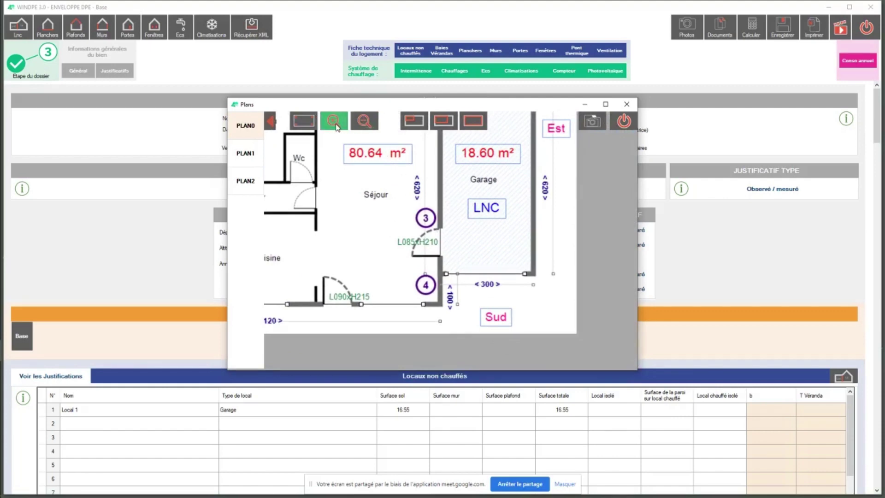
click(312, 126)
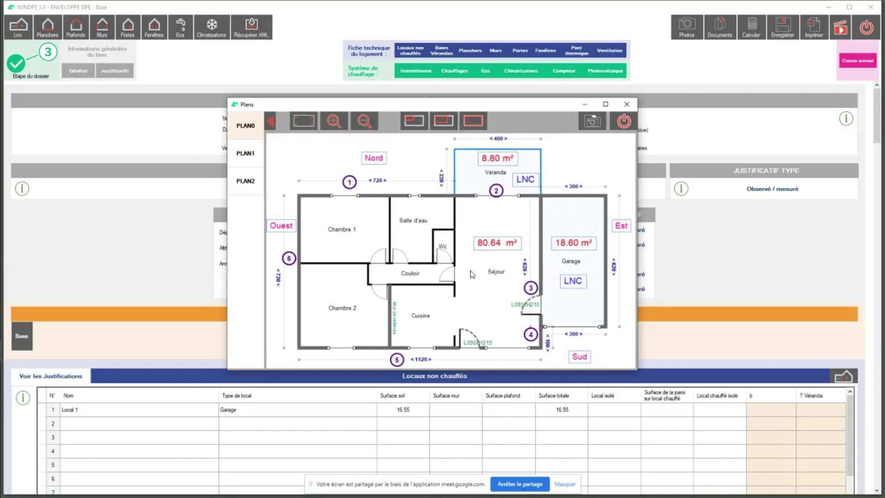
View the section drawing in PLAN1 and the south facade in PLAN2, and return to the PLAN0 floor plan.
click(249, 157)
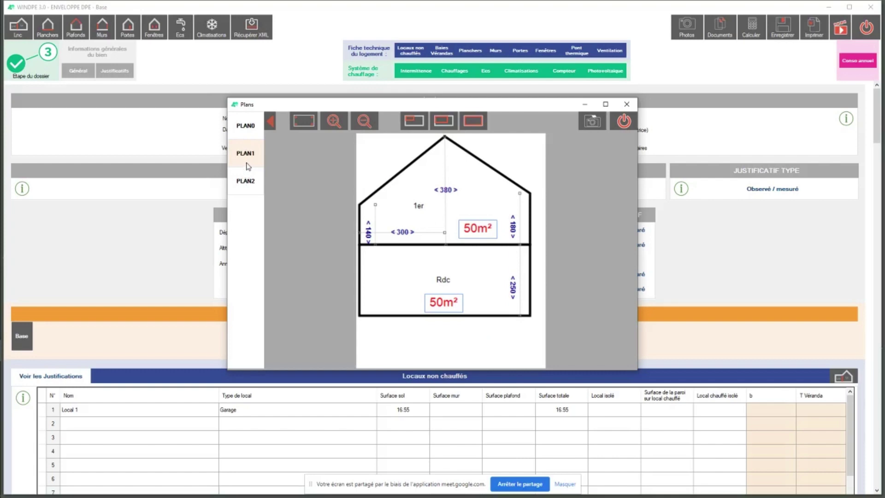
click(249, 189)
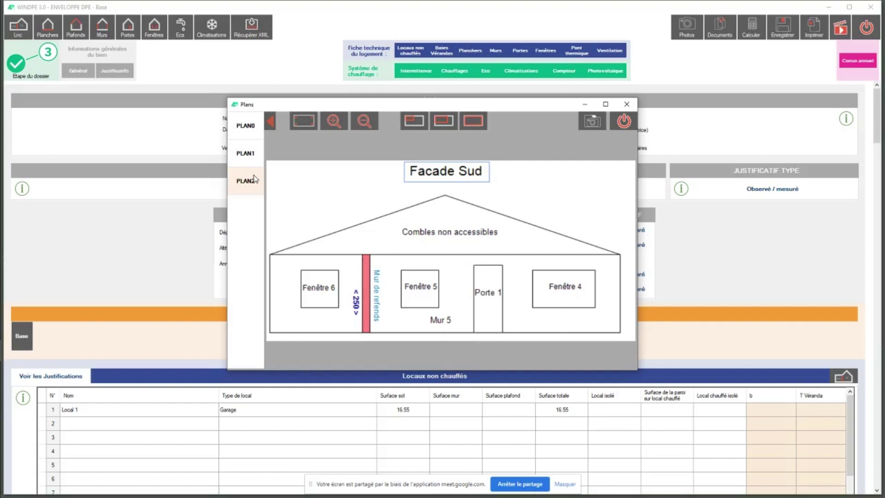
click(248, 153)
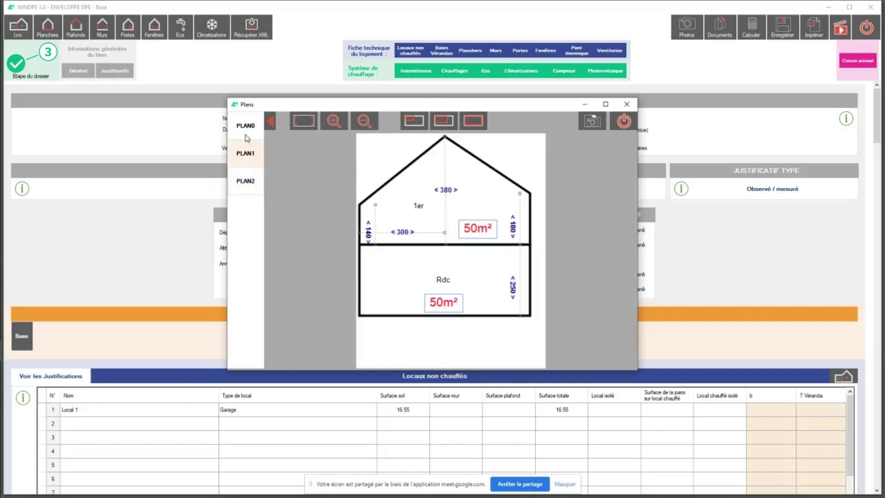
click(247, 131)
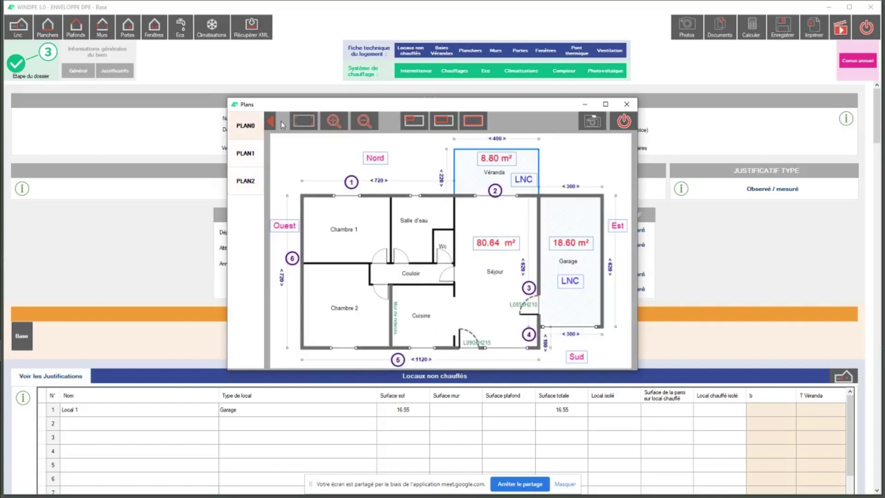
Move the plan window clear of the description fields and set the Surface habitable totale to 80.64 m².
drag(399, 109, 648, 279)
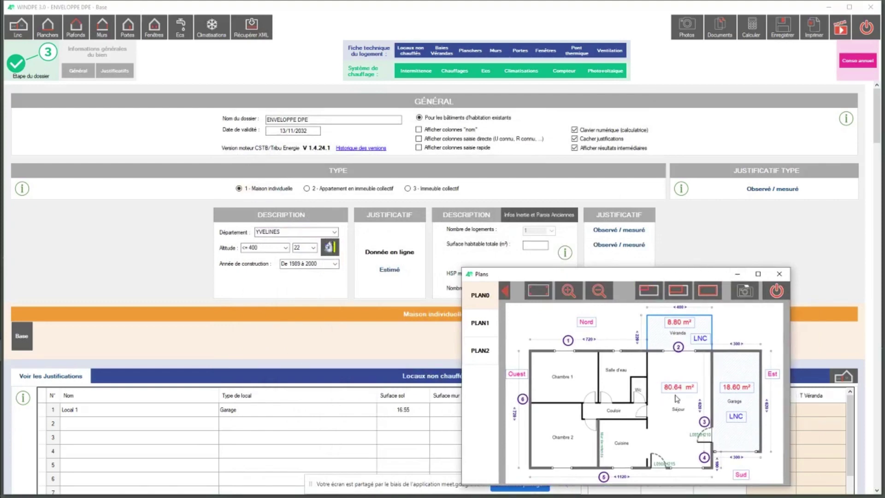
click(542, 248)
text(80)
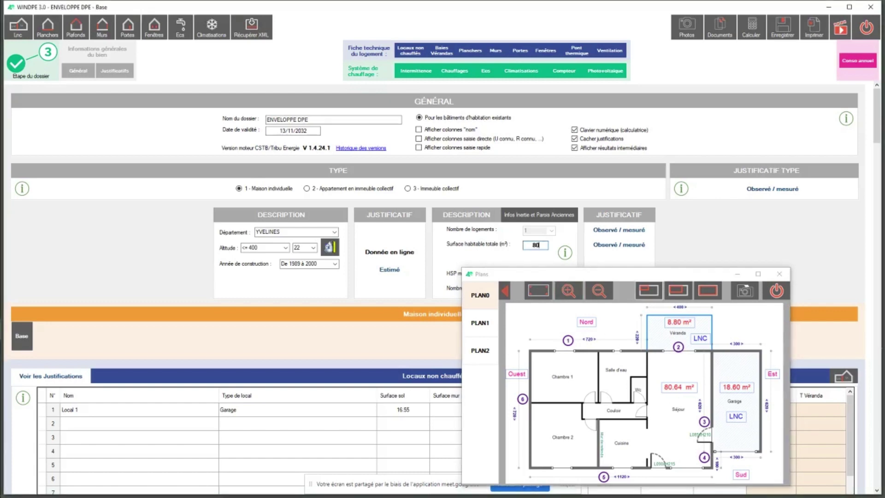
text(.64)
drag(606, 274, 535, 232)
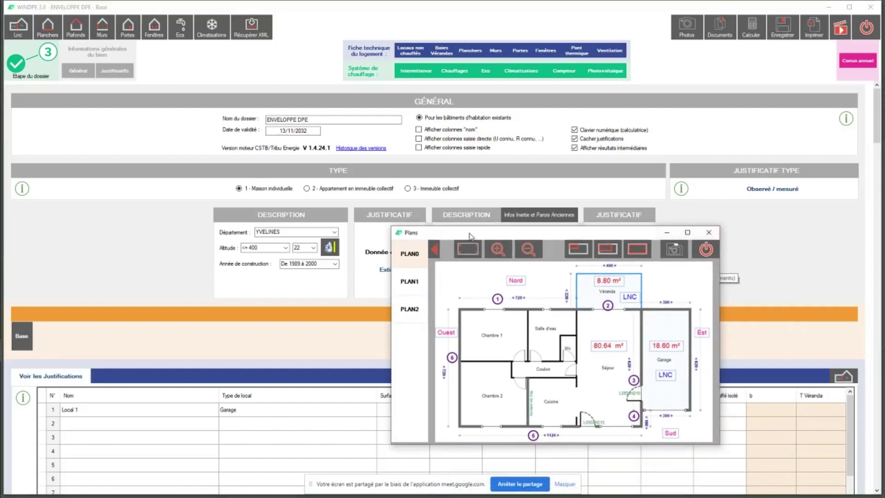
Move the plan window clear of the HSP moyenne field and view the average ceiling height calculator.
drag(470, 236, 124, 268)
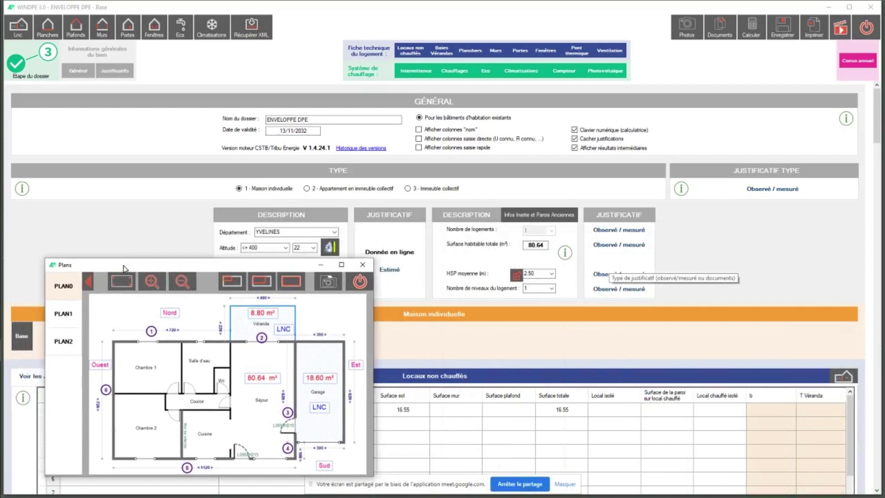
click(543, 273)
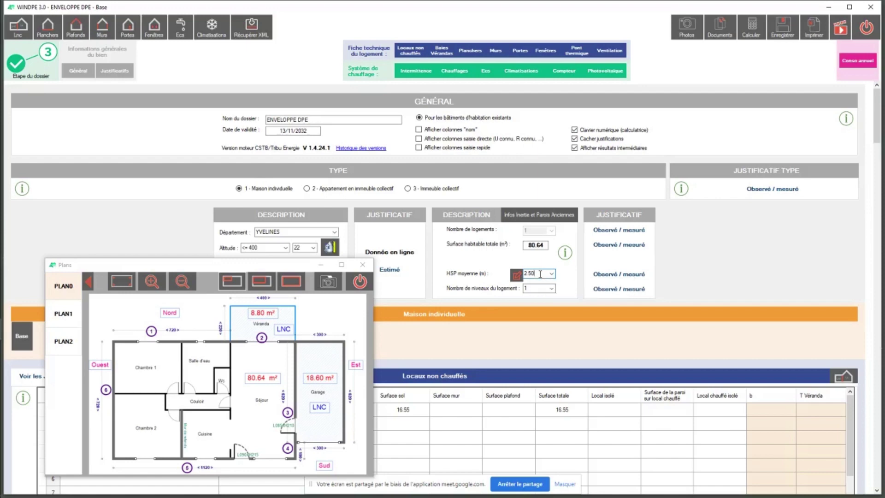
click(517, 276)
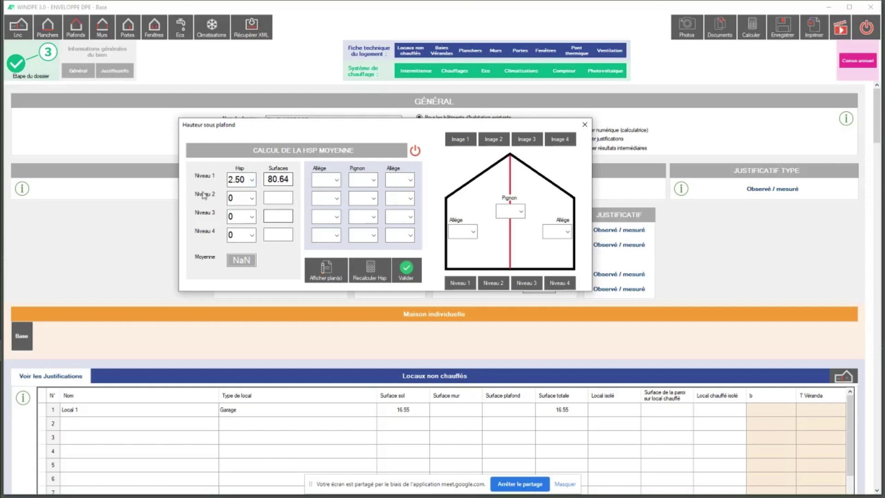
click(583, 126)
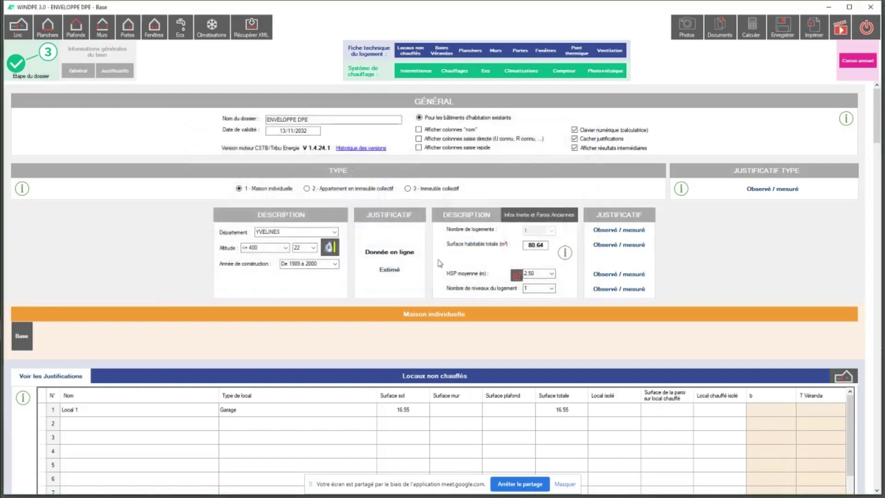
Set the Nombre de niveaux du logement to 2 and the Niveau 1 surface to 40.32 in the average ceiling height calculator.
click(552, 288)
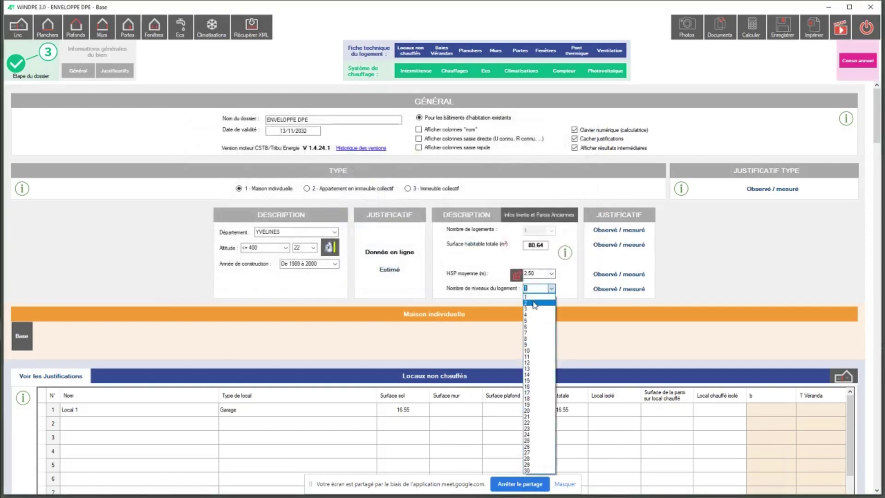
click(535, 303)
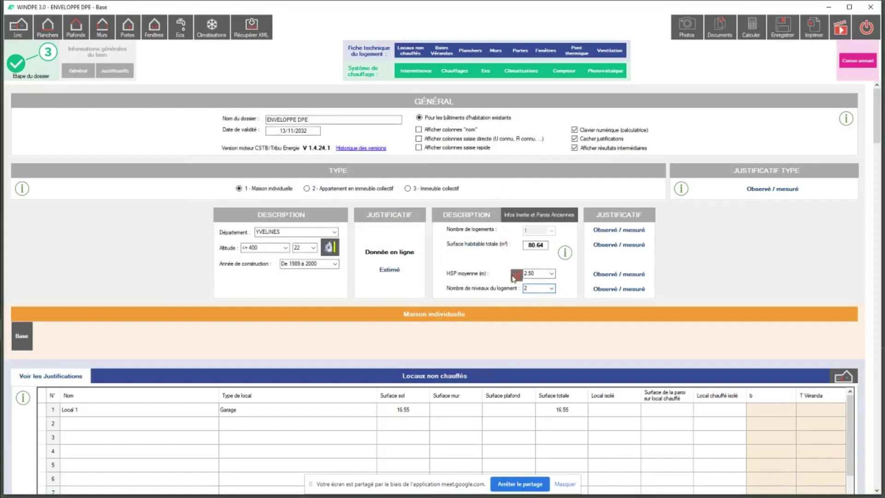
click(516, 275)
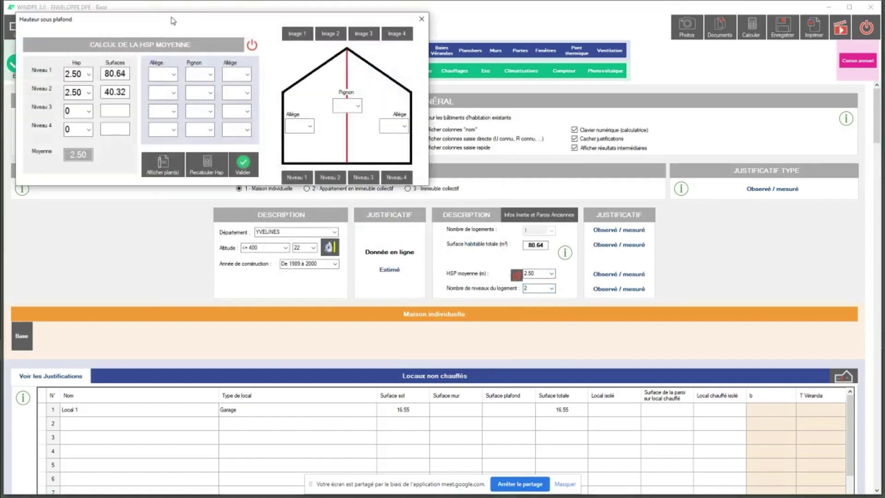
drag(173, 18, 250, 69)
drag(181, 125, 206, 124)
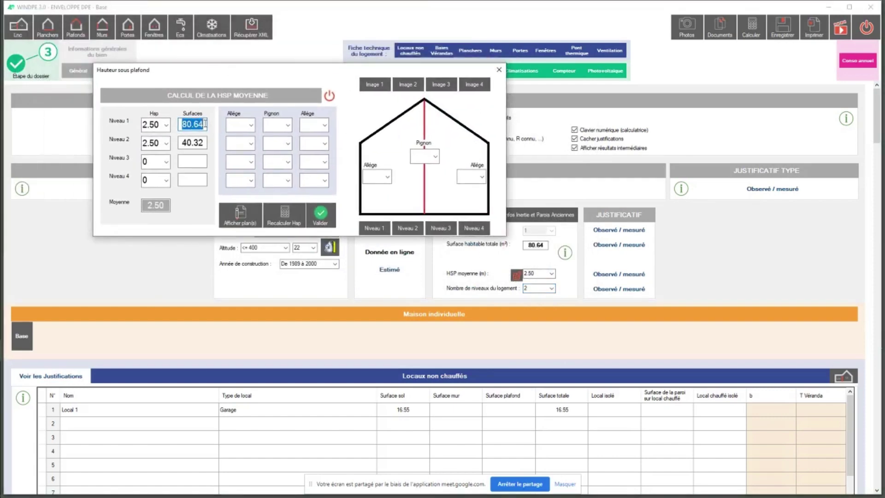
text(40.32)
drag(182, 124, 204, 143)
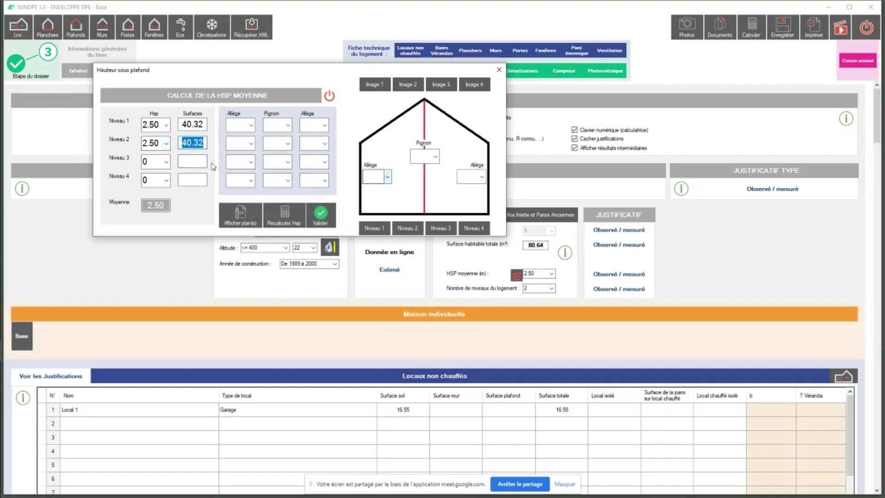
Set the first Allège in the gable diagram to 0.70 and display the PLAN1 section beside the ceiling height calculator.
click(388, 176)
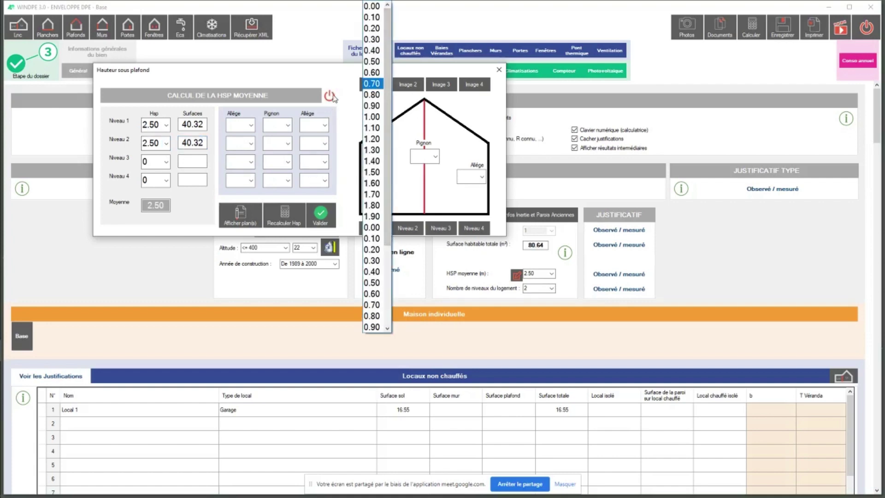
click(372, 87)
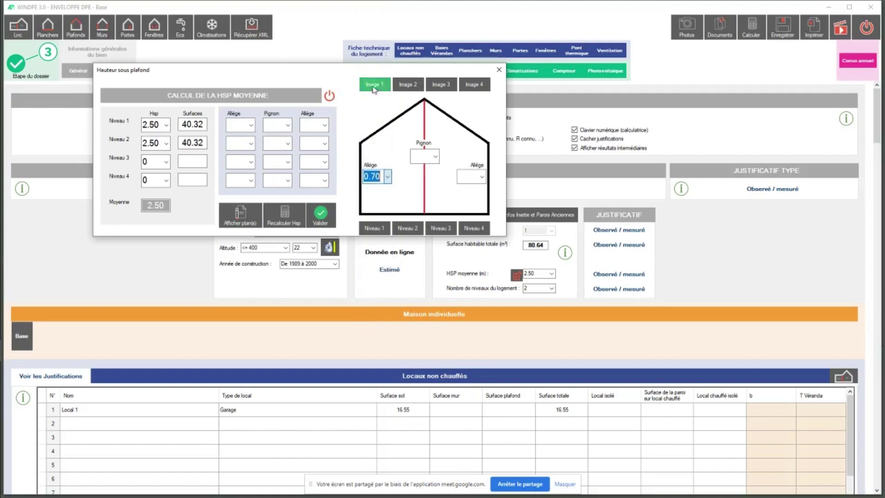
click(240, 215)
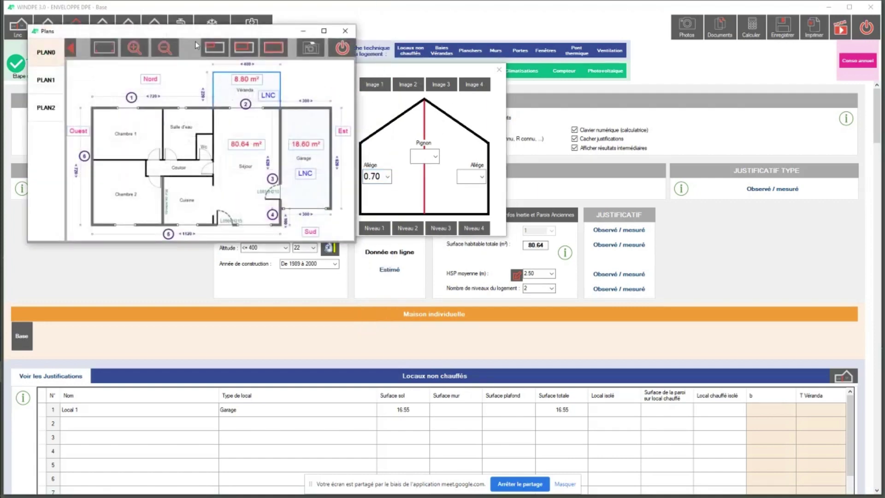
click(48, 85)
drag(180, 33, 657, 168)
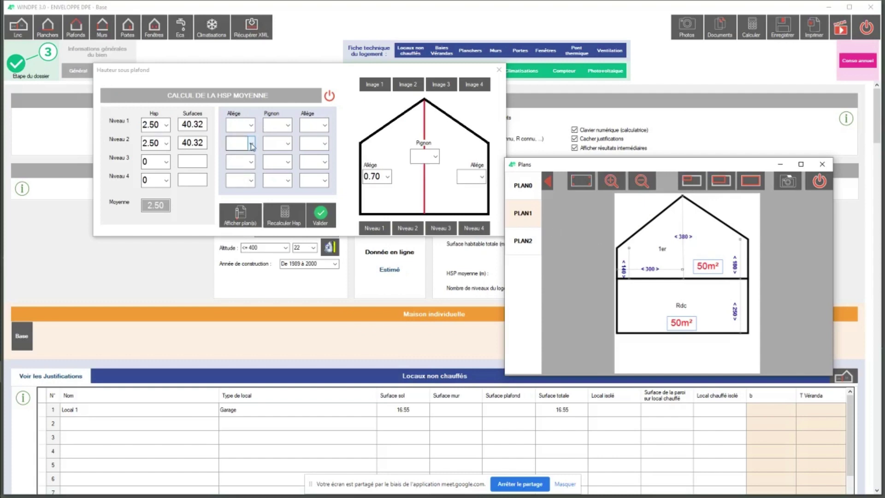
Enter 1.40 for the first Allège, 3.80 for the Pignon and 1.80 for the second Allège of Niveau 2, and recalculate the average HSP.
click(252, 146)
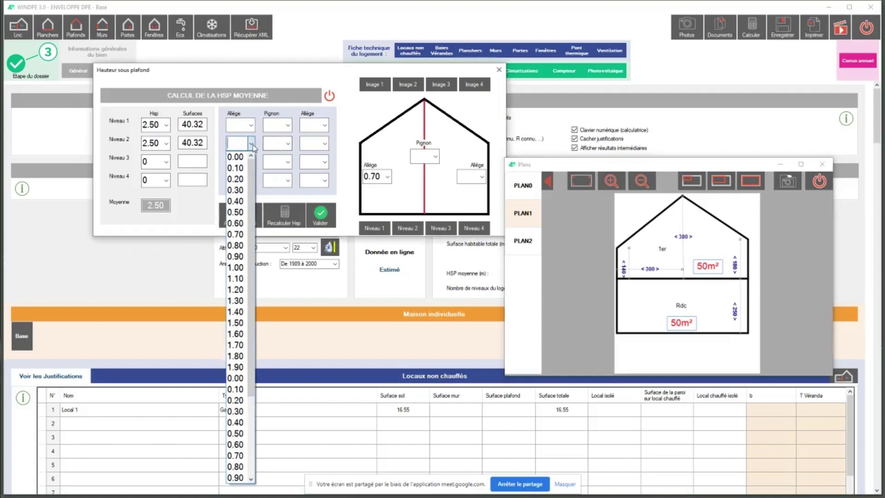
click(235, 312)
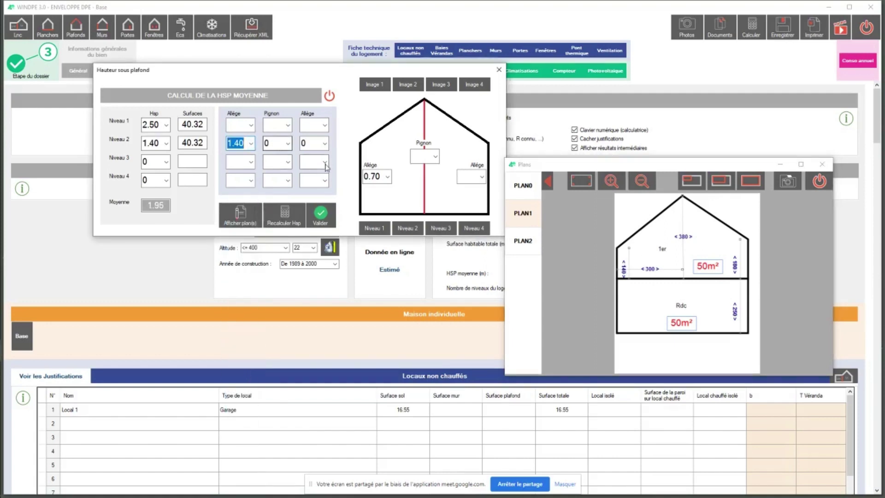
click(287, 143)
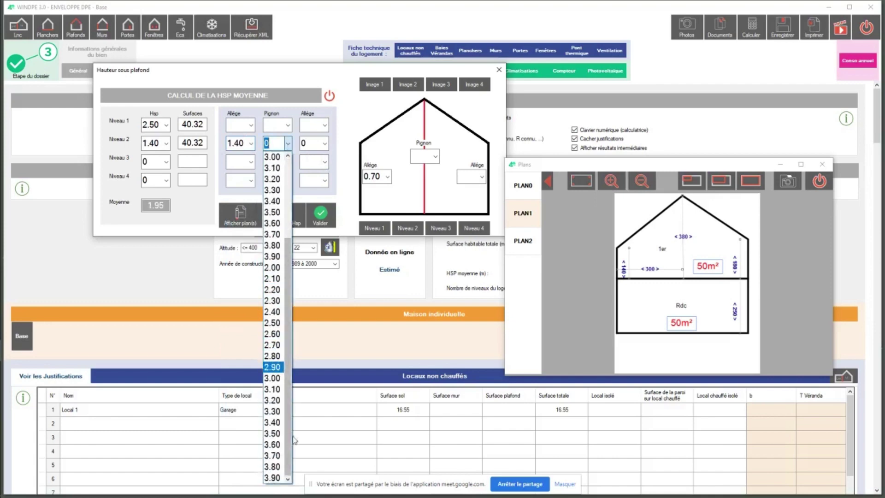
click(272, 467)
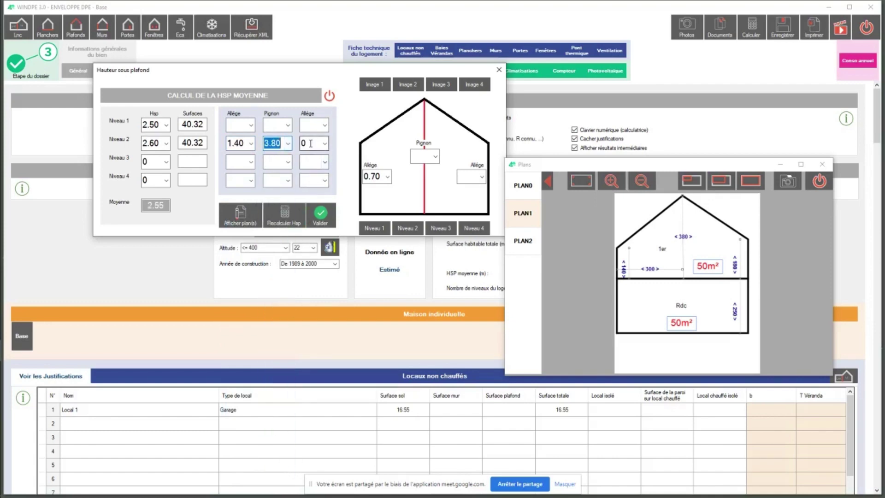
click(325, 143)
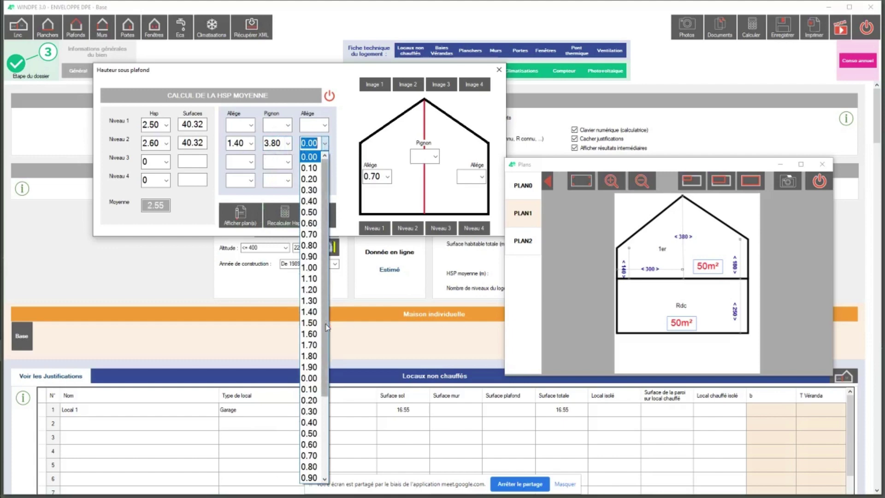
click(313, 359)
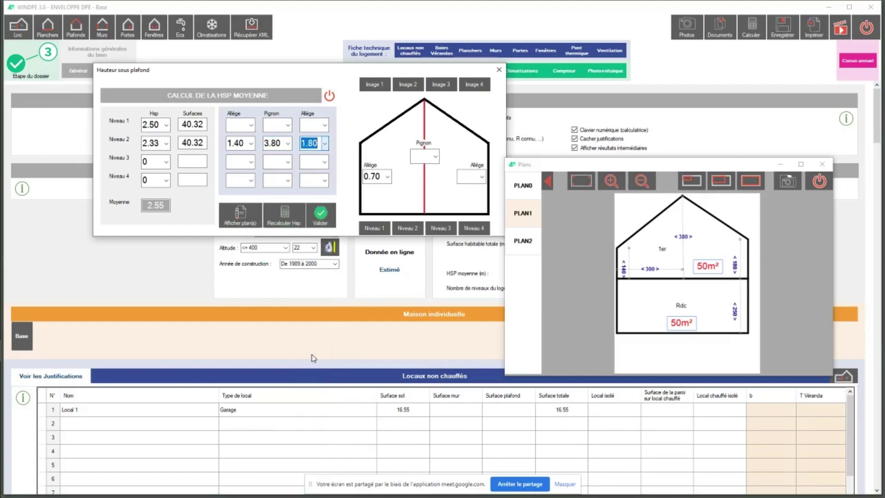
click(377, 227)
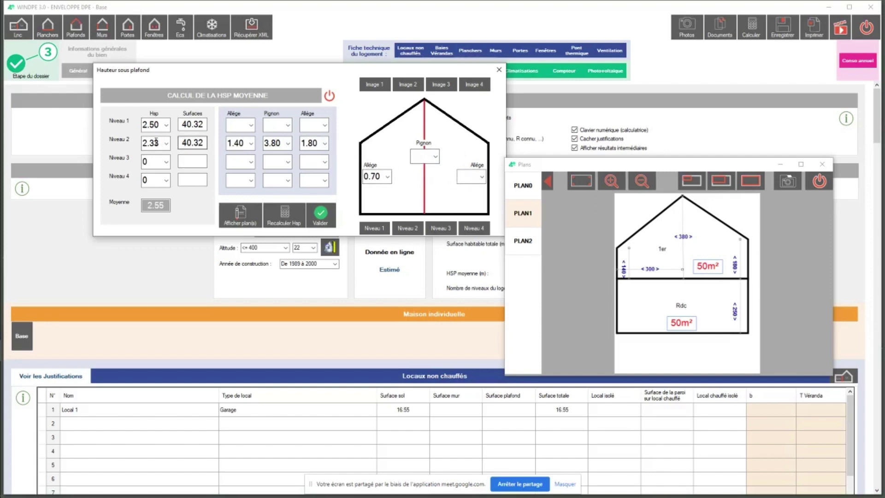
click(287, 217)
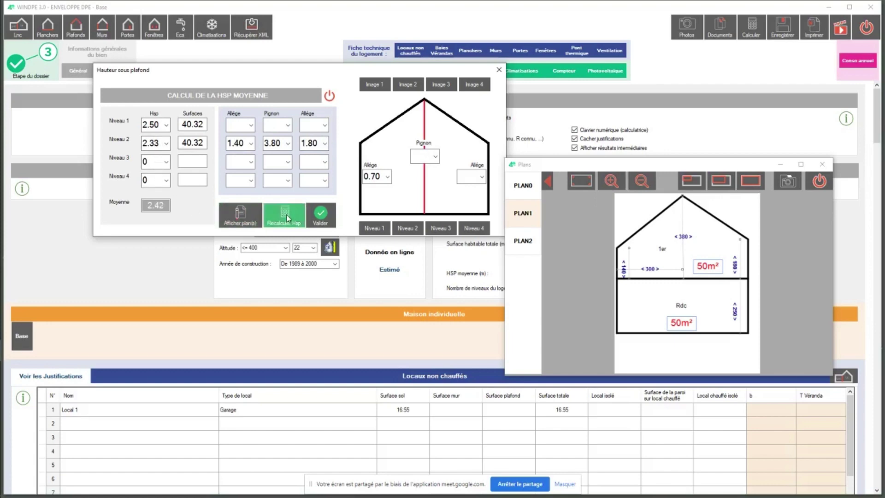
double_click(164, 203)
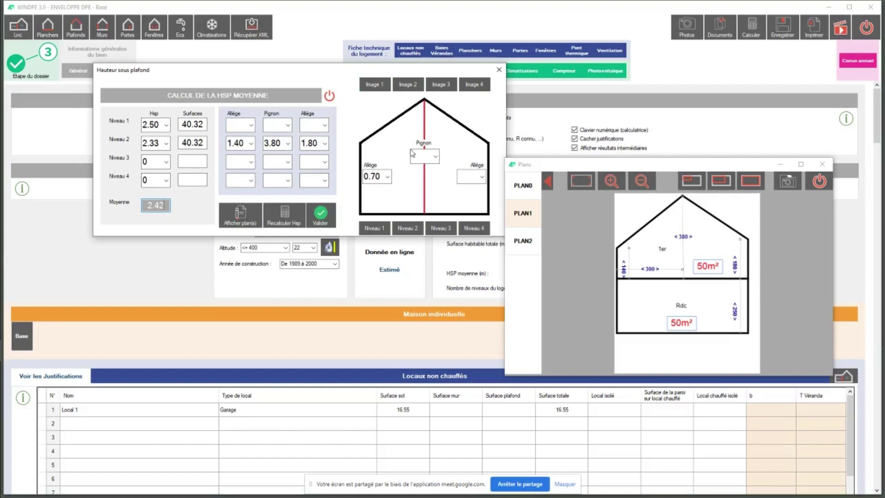
View the alternative roof shape diagrams Image 2, Image 3 and Image 4 in the ceiling height calculator.
click(412, 85)
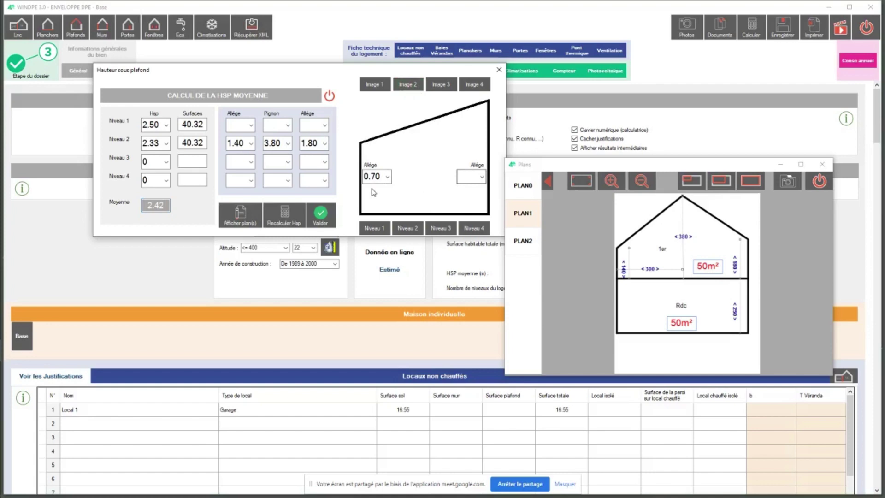
click(436, 87)
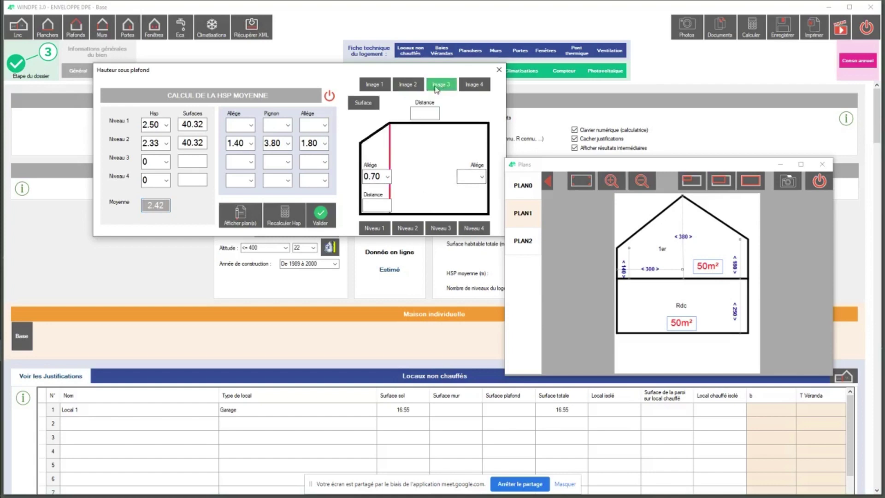
click(479, 88)
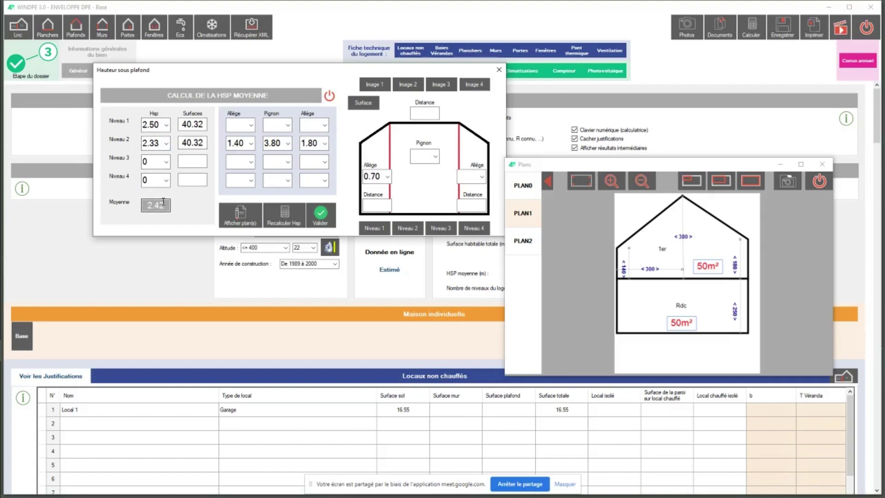
Apply the calculated average ceiling height to the dossier and, with the plans closed, set the Nombre de niveaux du logement to 1.
click(321, 221)
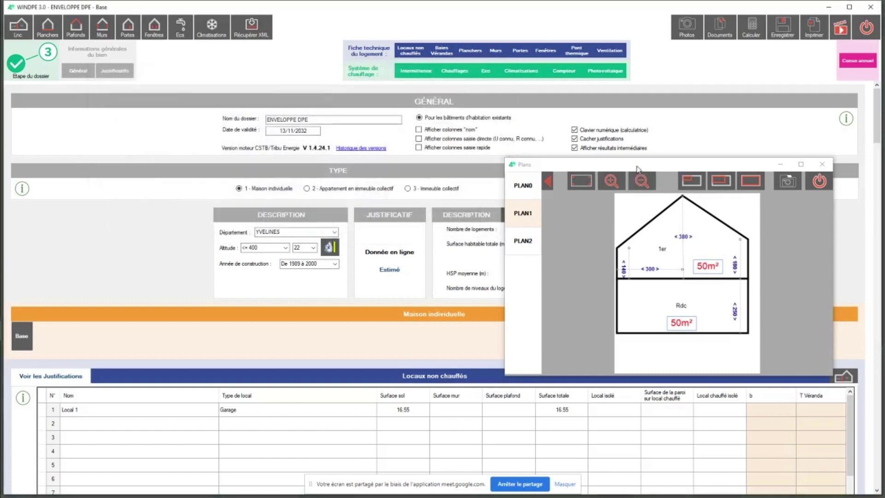
drag(639, 169, 235, 163)
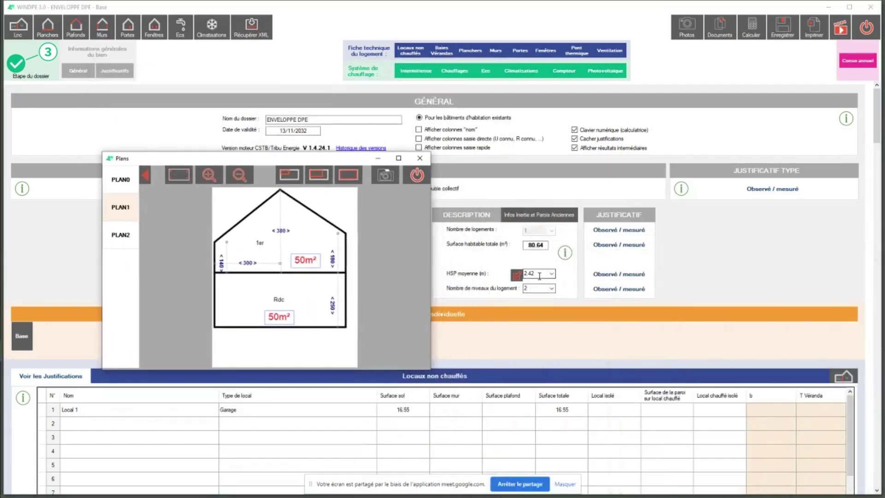
click(417, 175)
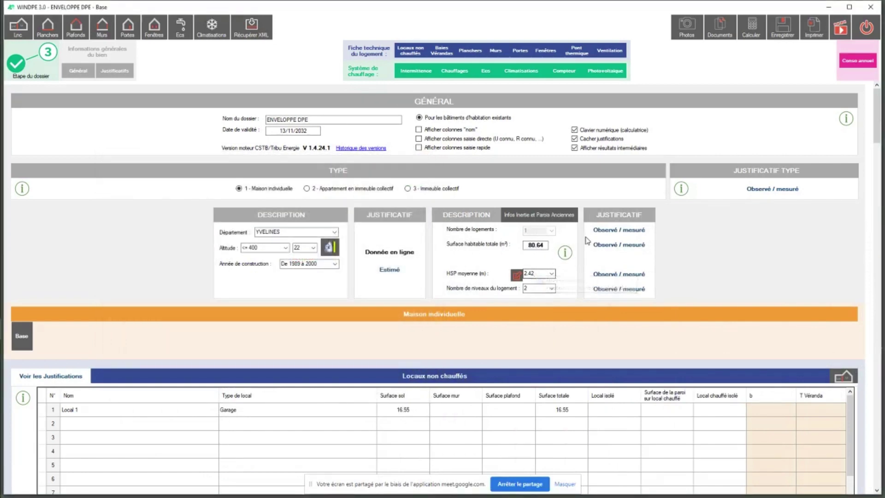
click(551, 288)
click(538, 297)
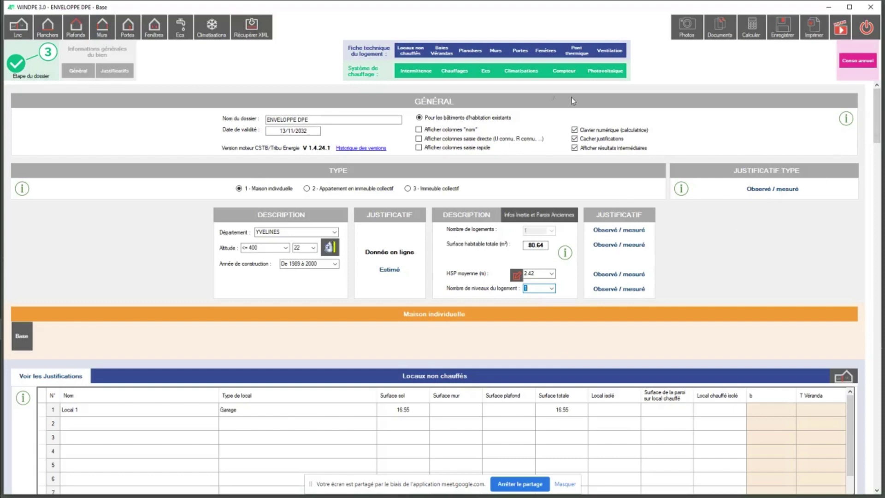
Clear the name and the Garage type of Local 1 in the Locaux non chauffés table.
click(409, 53)
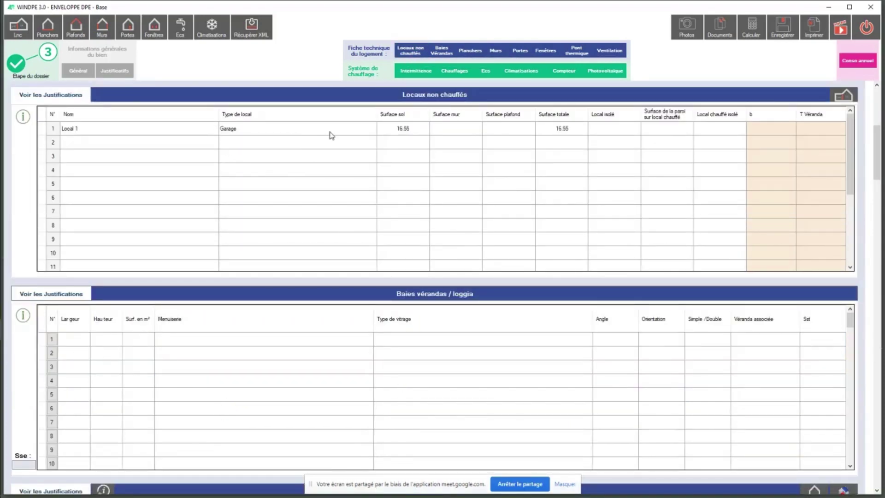
click(376, 129)
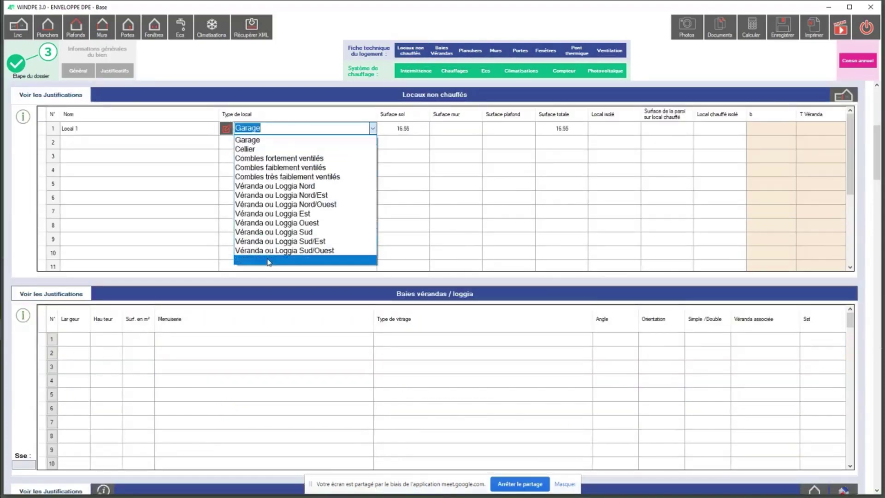
click(270, 258)
click(487, 287)
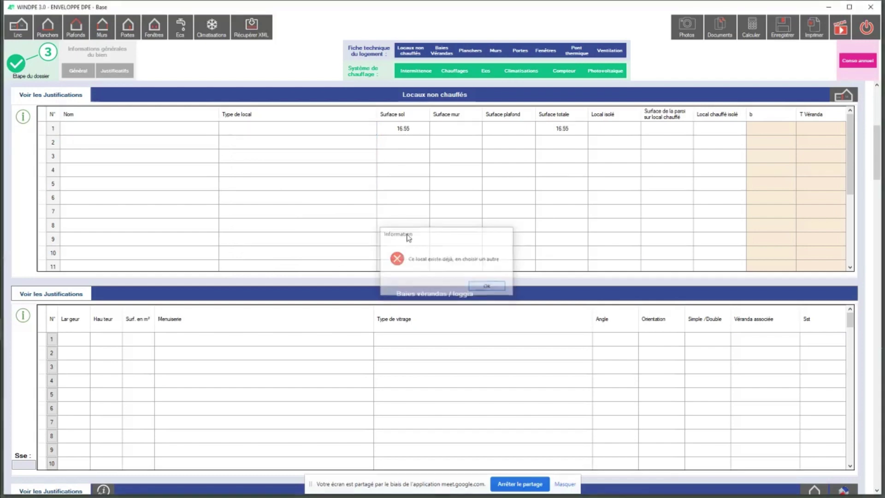
Delete line 1 of the Locaux non chauffés table and name the new first entry Local 1.
click(215, 129)
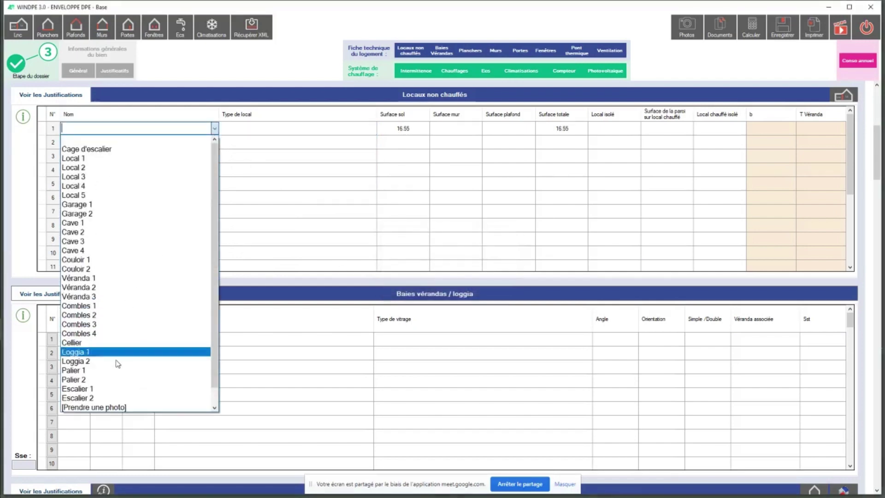
click(216, 131)
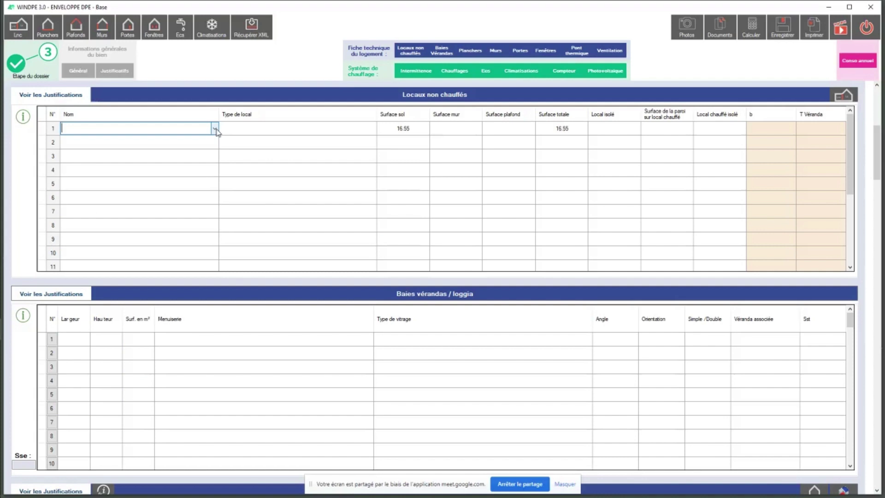
click(215, 129)
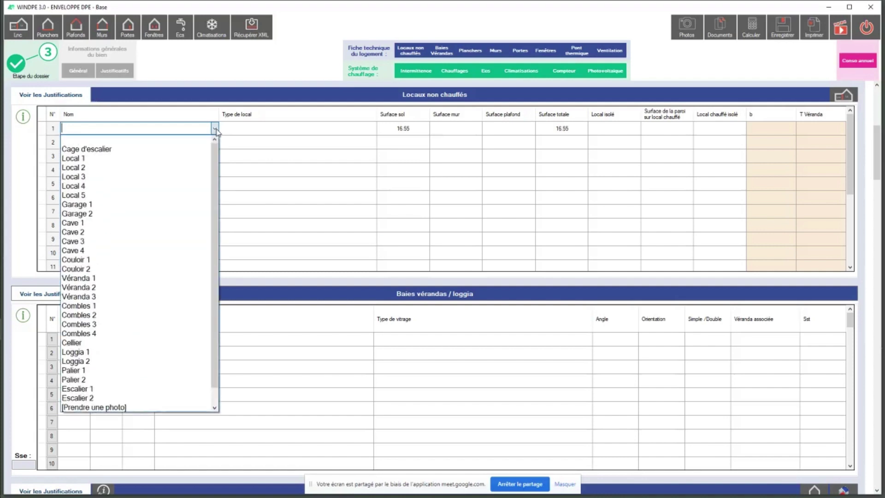
scroll(137, 388, down, 1)
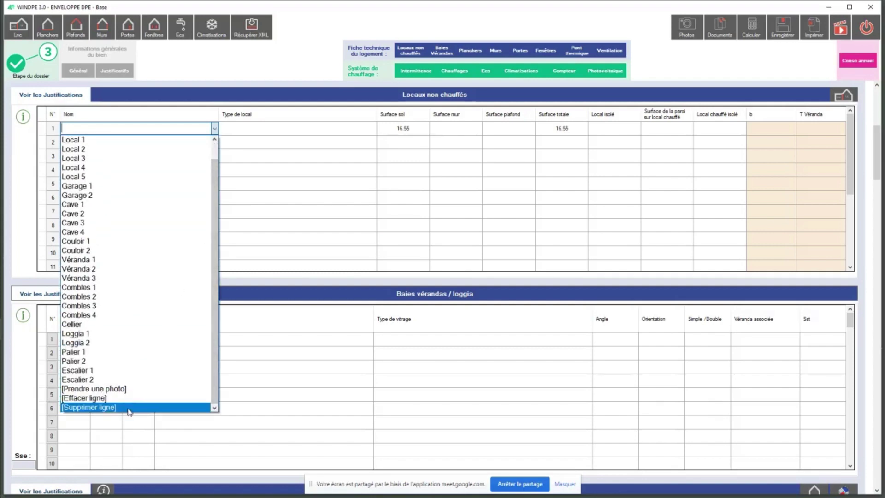
click(128, 408)
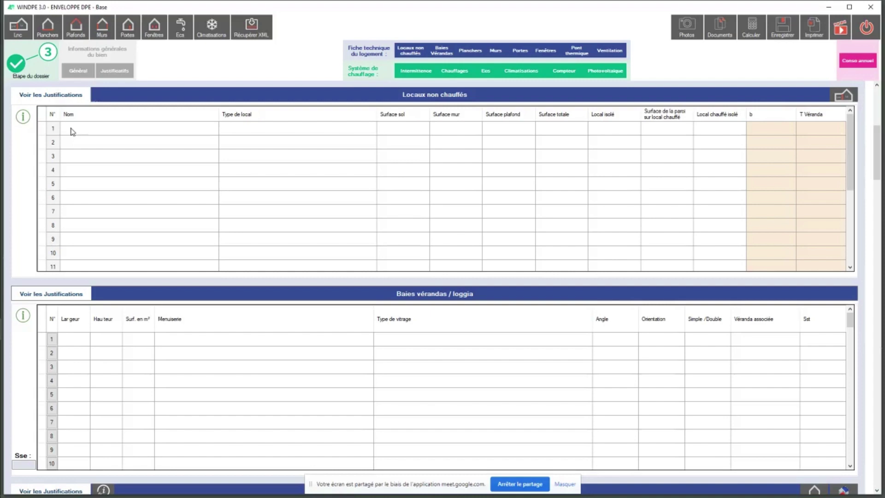
click(214, 131)
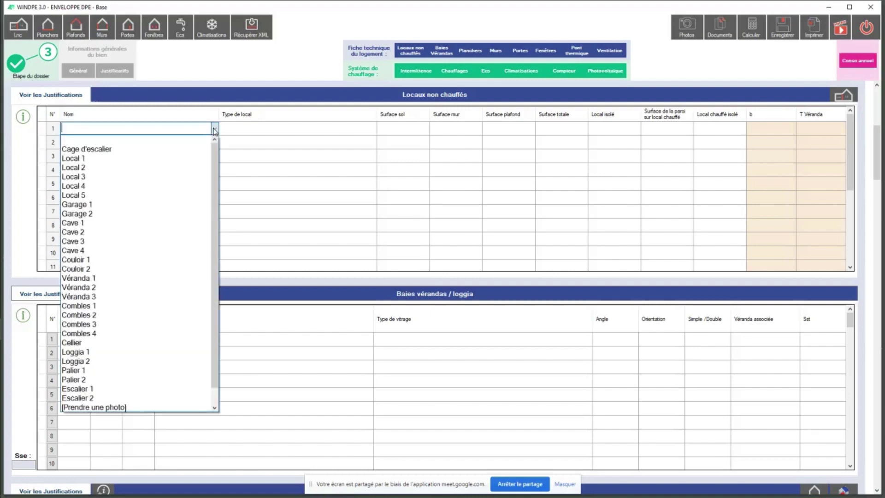
click(107, 161)
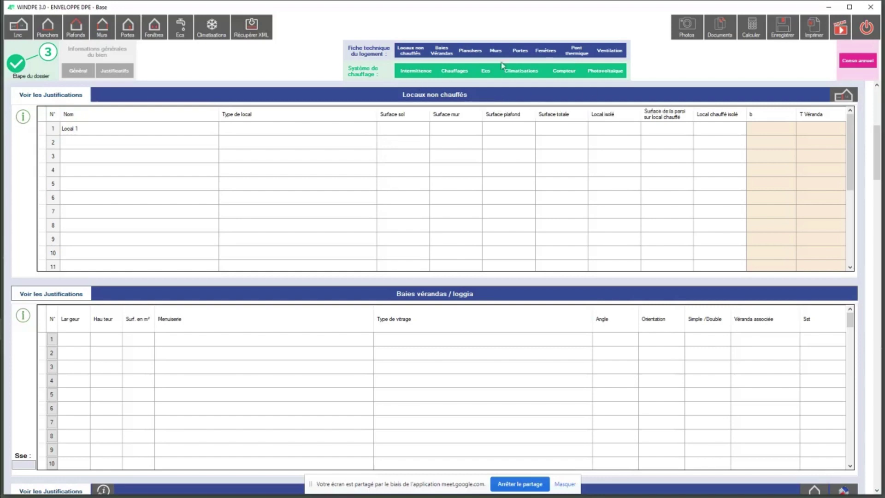
Display the dossier's plans, place their window below the first table line and enlarge it to the middle size preset.
click(728, 36)
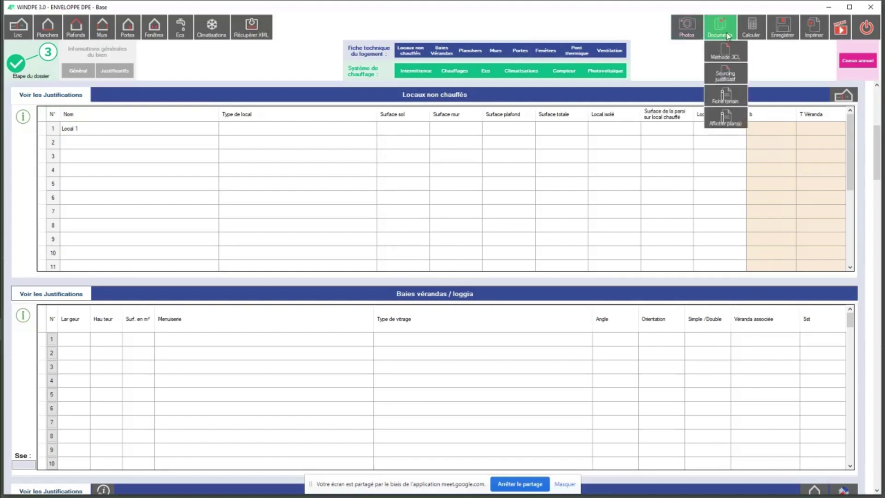
click(726, 118)
drag(255, 47, 613, 189)
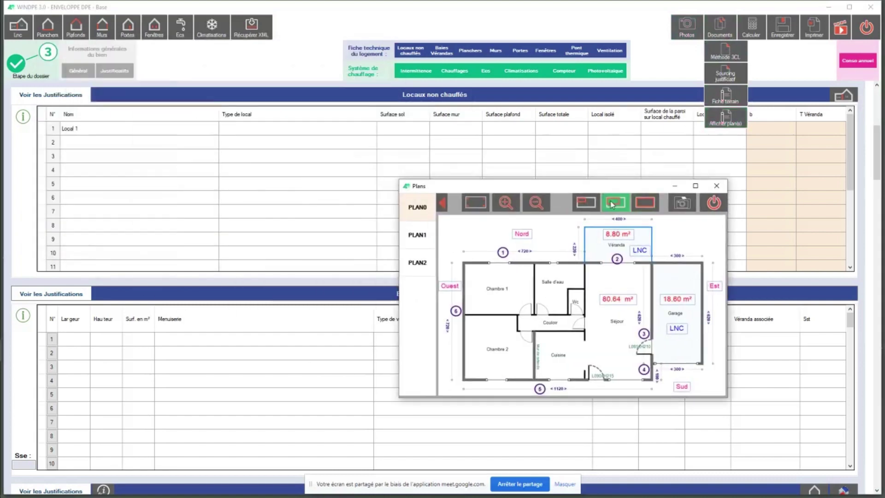
click(612, 203)
click(611, 203)
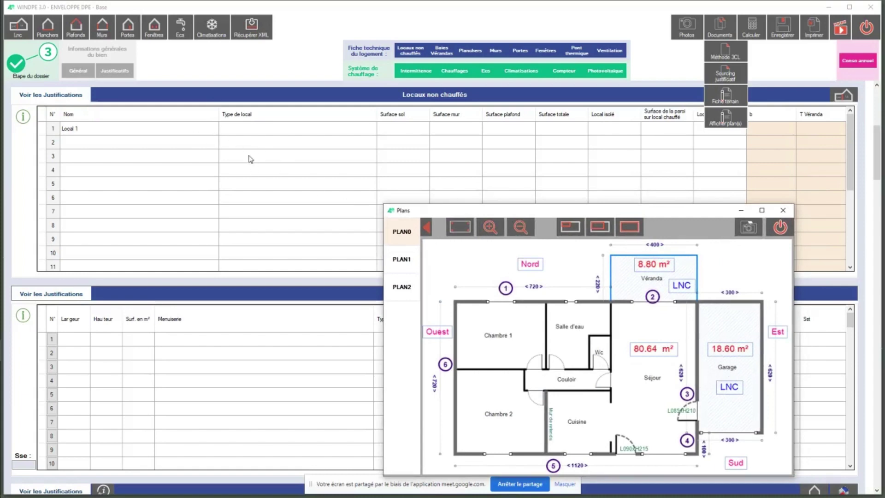
Replace the name of the first unheated room with Garage 1 from the list and edit it to Garage coté est.
click(219, 129)
click(217, 129)
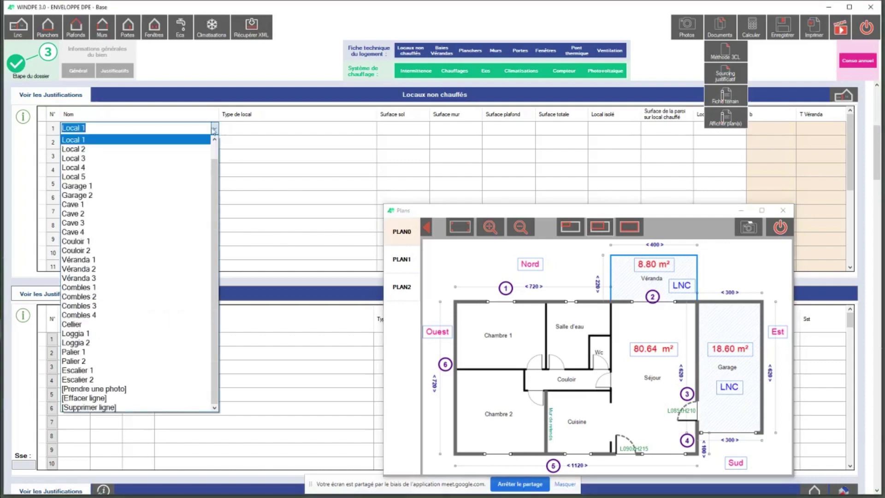
click(112, 190)
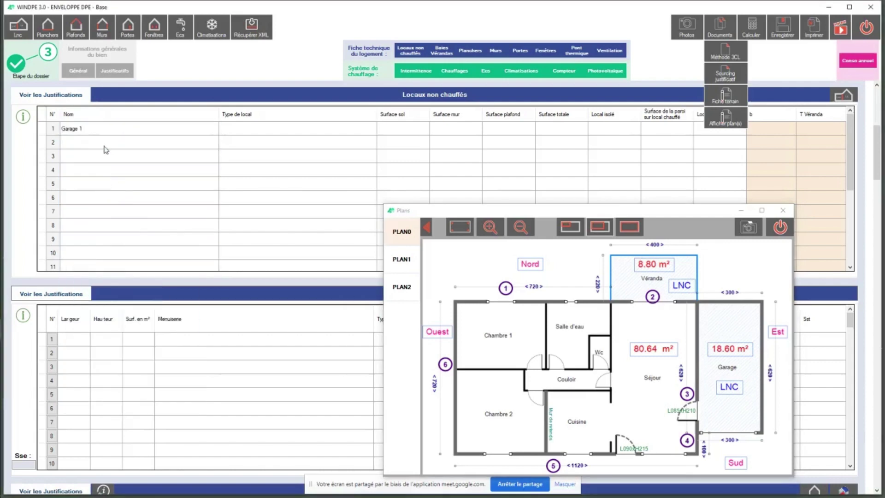
click(94, 129)
click(94, 129)
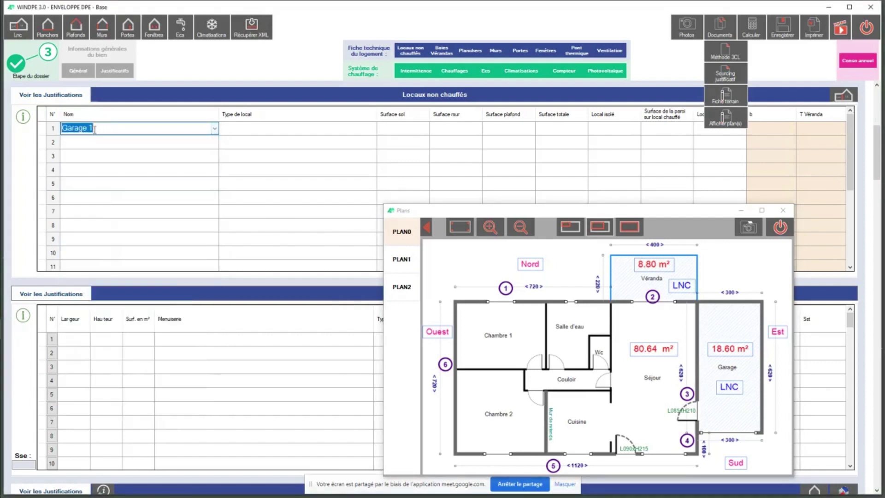
double_click(101, 126)
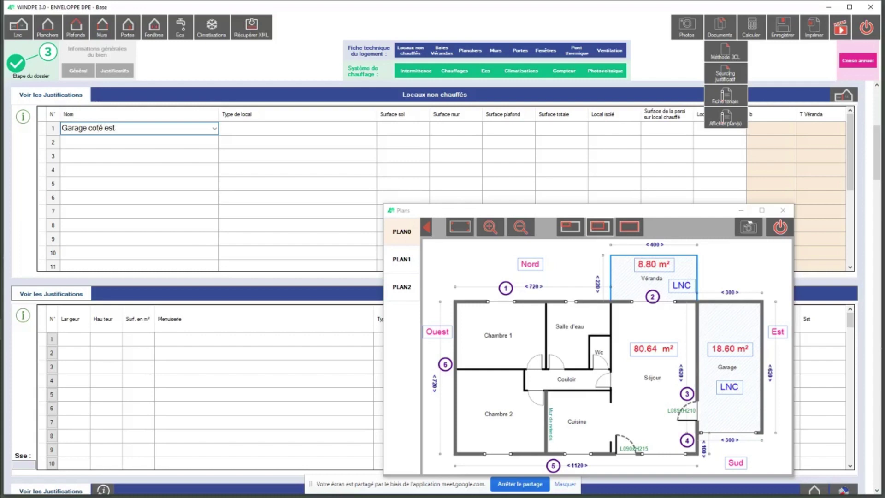
key(Return)
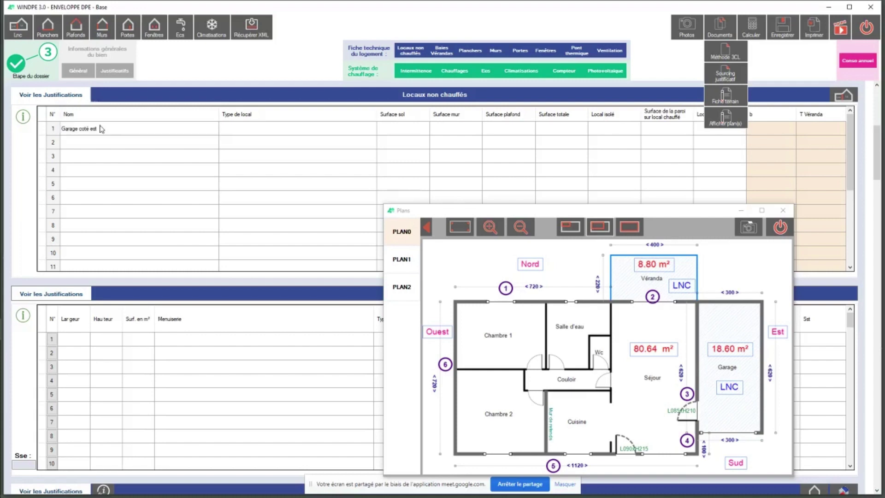
Set the Type de local of Garage coté est to Garage.
click(292, 129)
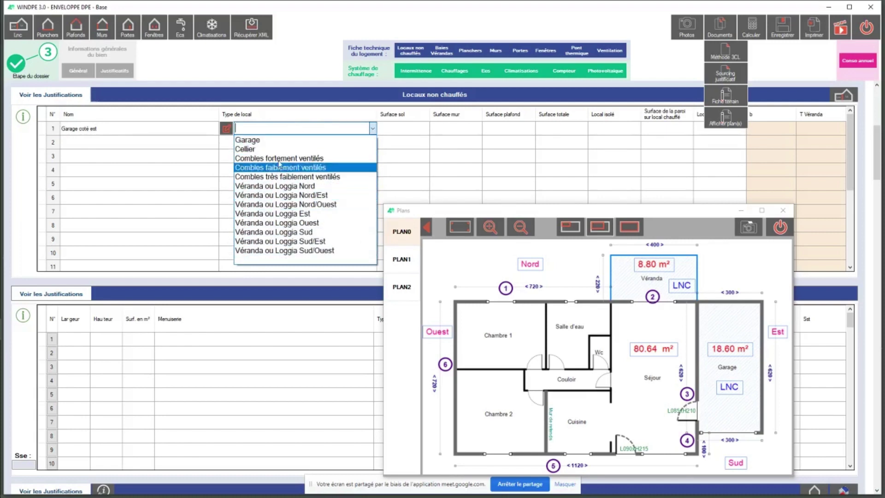
click(272, 140)
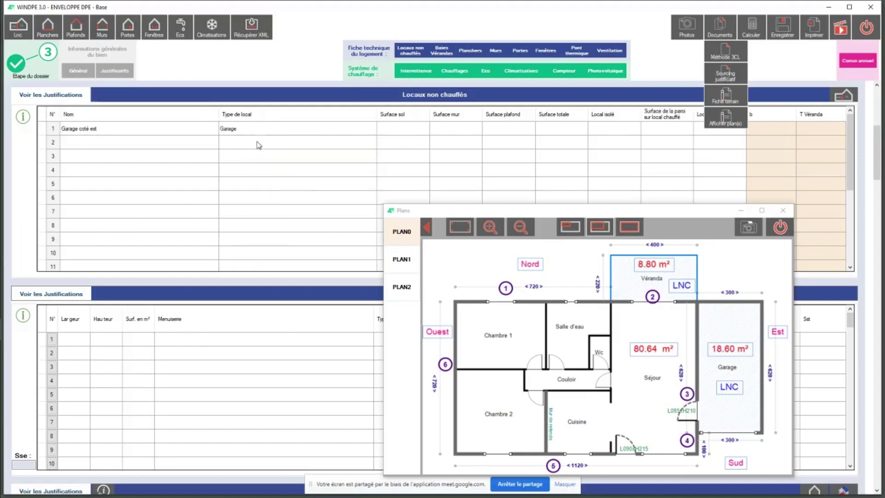
click(263, 133)
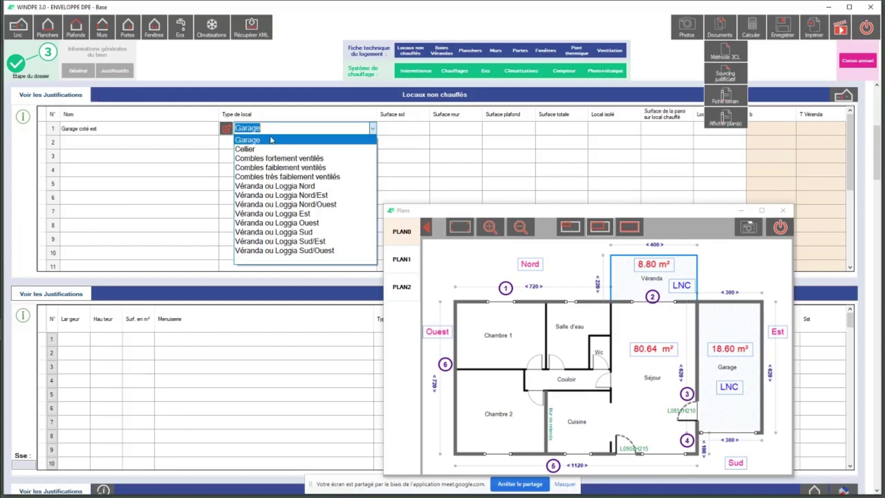
click(269, 142)
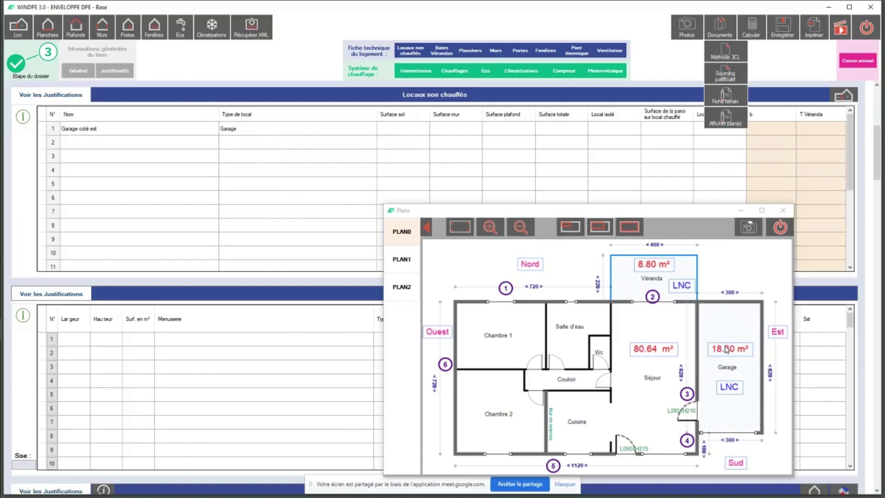
Enter the garage's floor area from the plan, 18.60, as the Surface sol of Garage coté est.
click(405, 128)
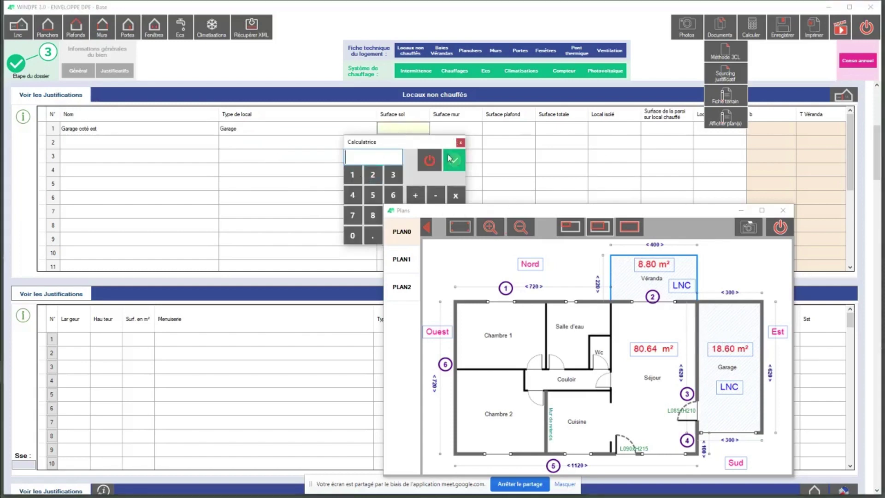
drag(423, 146, 286, 146)
click(215, 175)
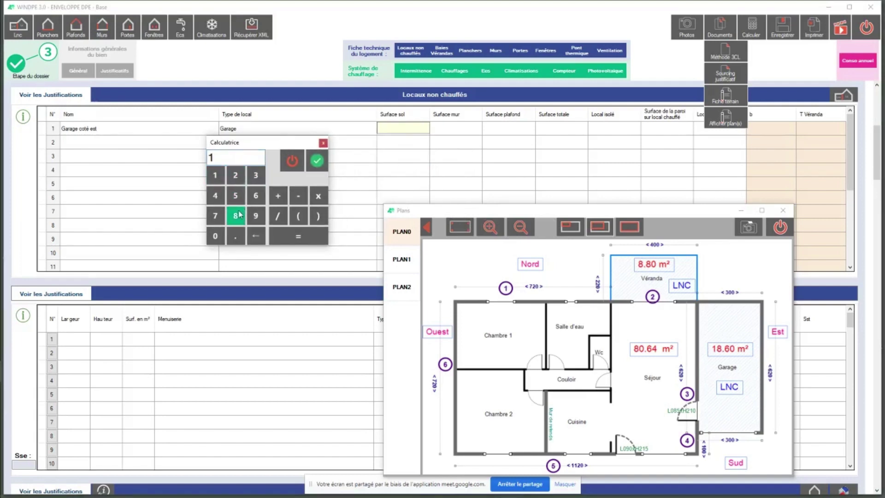
click(235, 215)
click(256, 196)
click(215, 237)
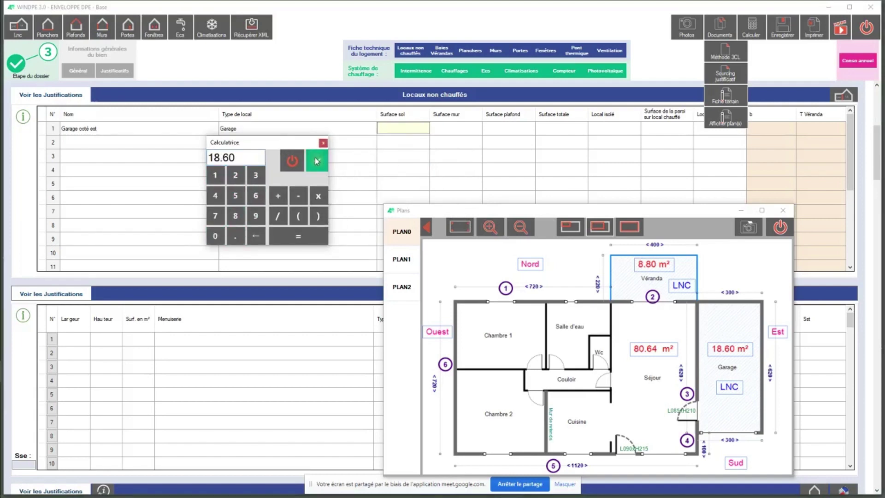
click(317, 161)
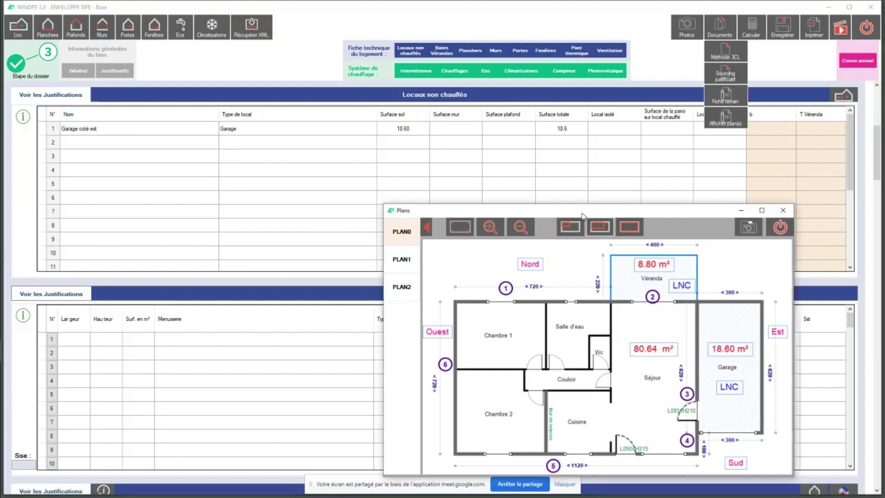
With the plan moved aside, add up the garage's outer wall lengths as 3+6.2+3 in the Surface mur calculator.
drag(583, 213, 198, 208)
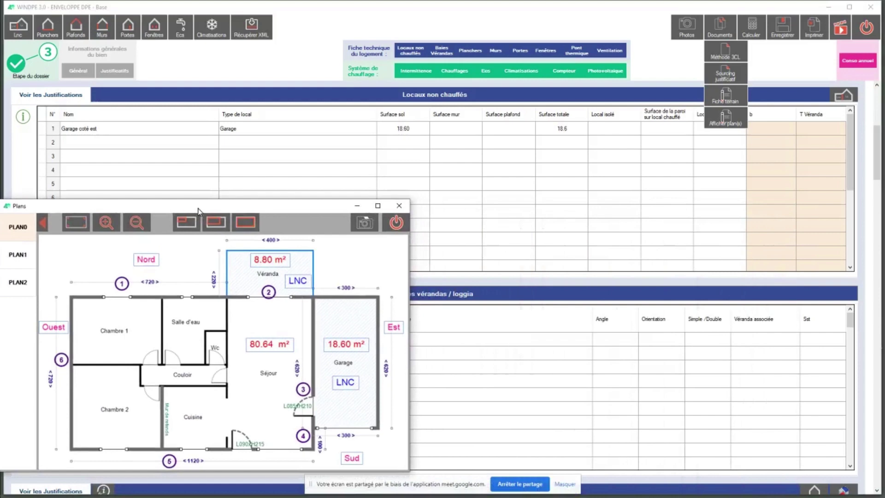
click(469, 131)
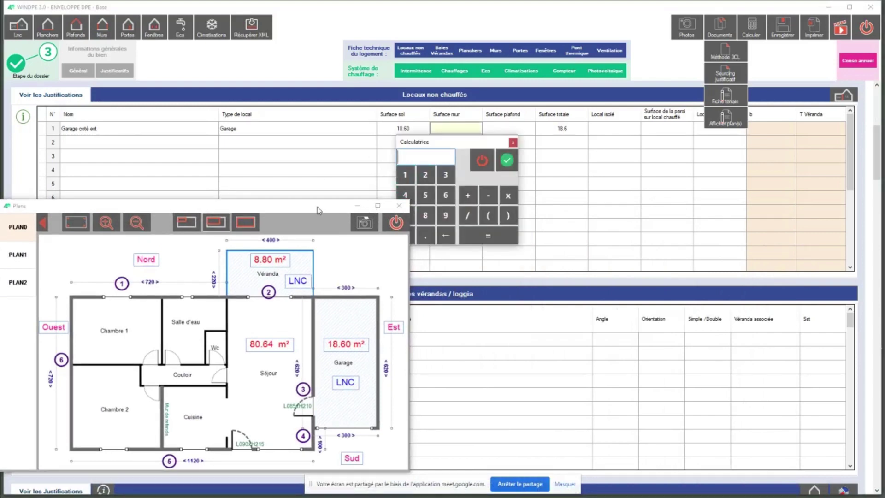
drag(452, 145, 479, 149)
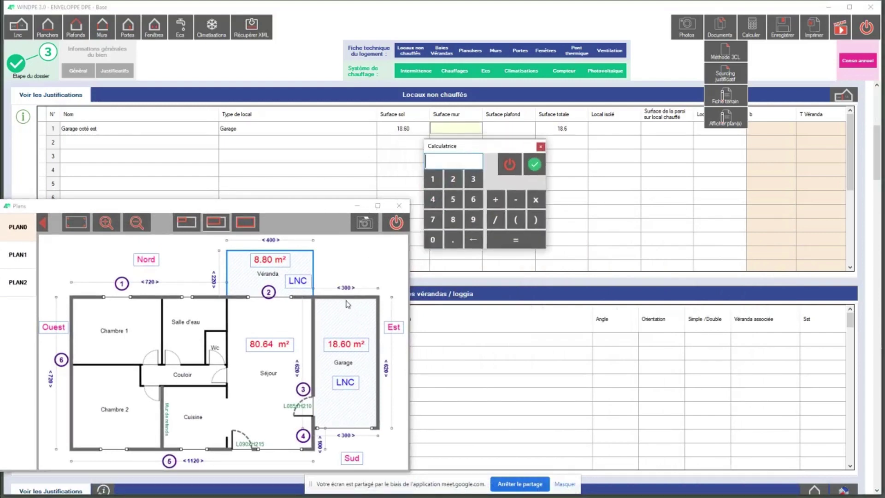
click(473, 179)
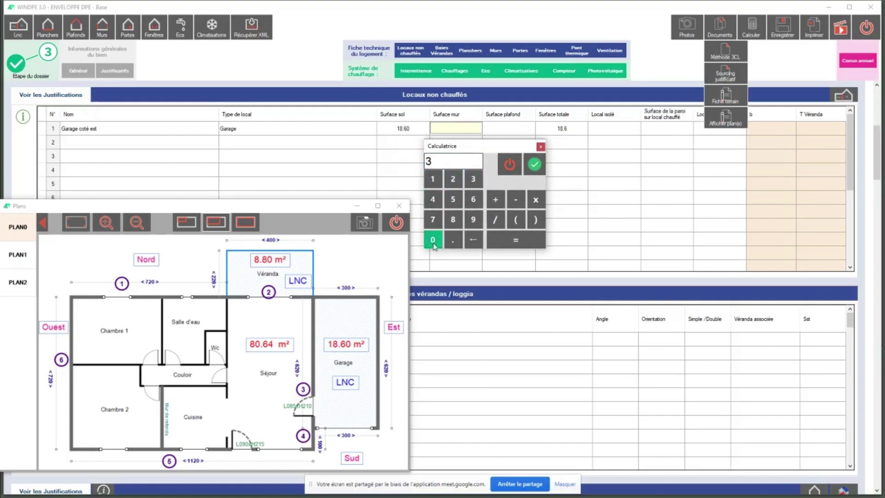
click(496, 200)
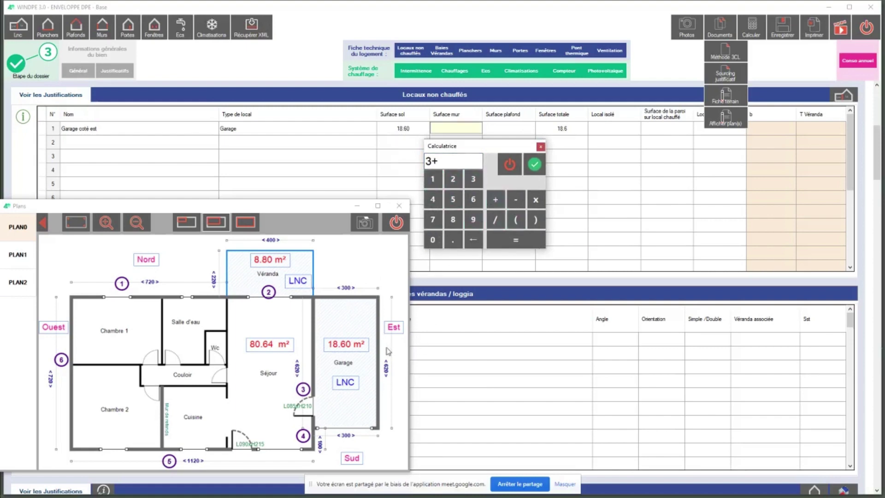
click(472, 205)
click(455, 232)
click(453, 180)
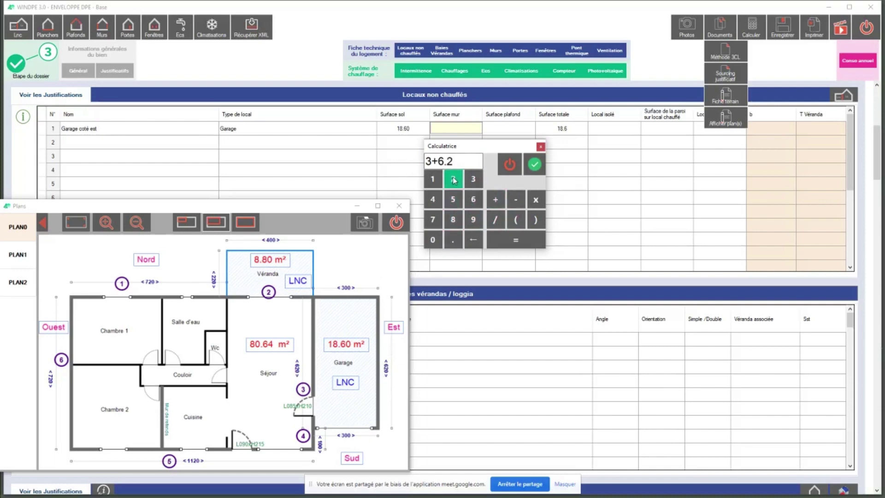
click(496, 199)
click(473, 180)
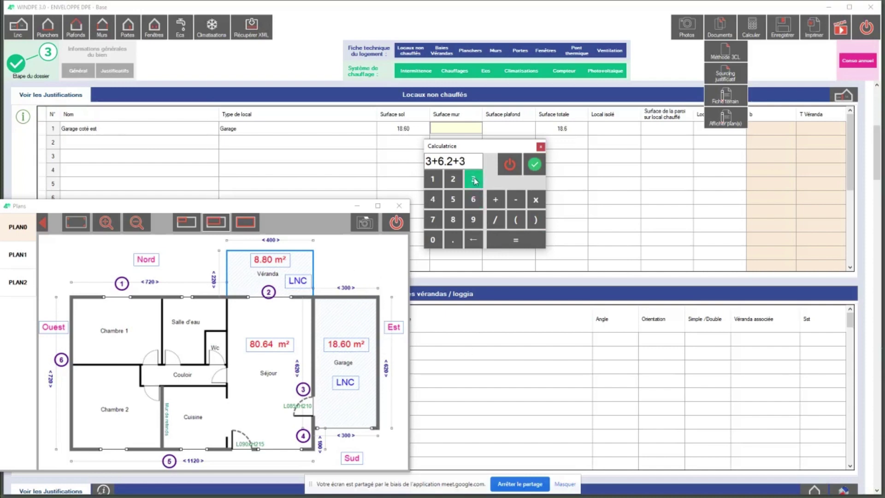
click(508, 237)
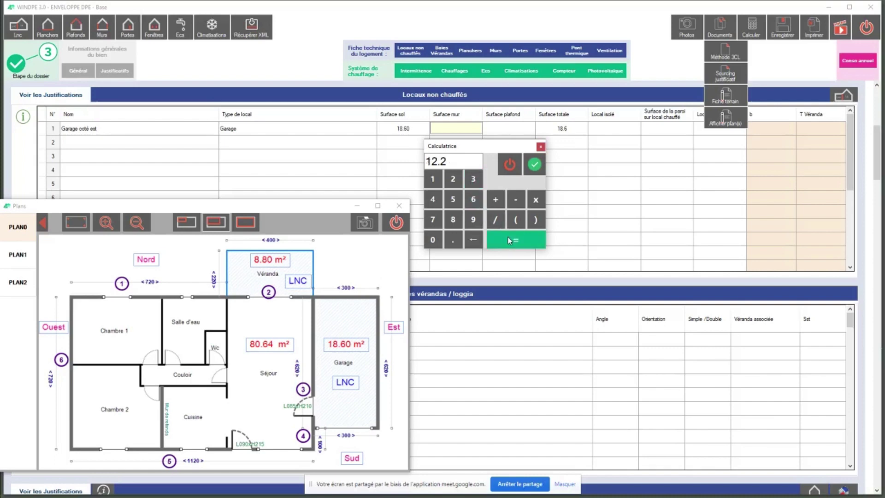
Multiply the summed wall length by the 2.5 height and apply the result as the garage's Surface mur.
click(534, 201)
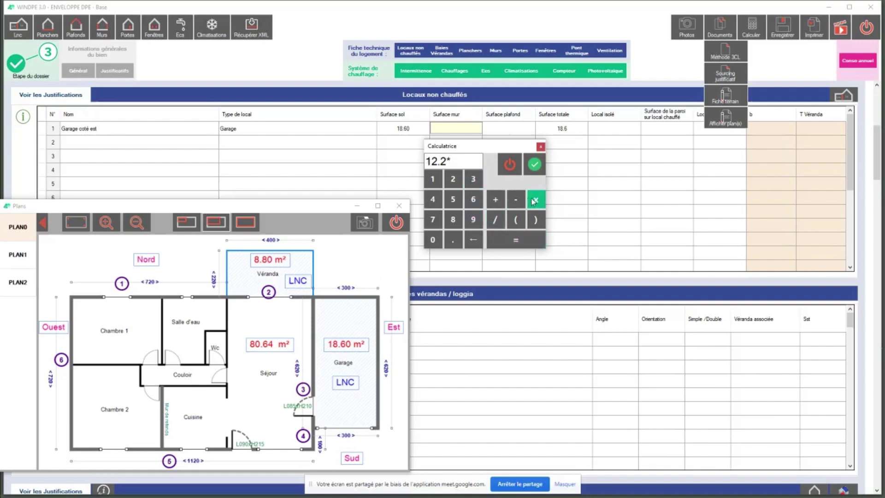
click(455, 182)
click(454, 238)
click(458, 202)
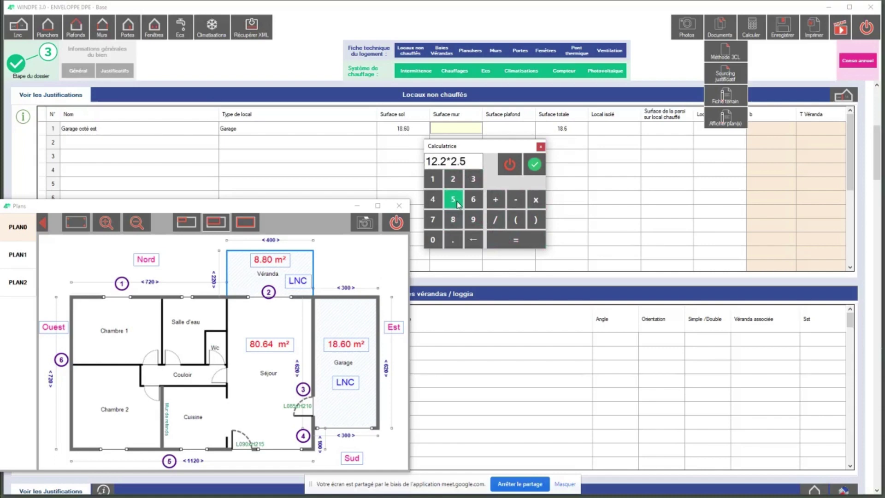
click(516, 240)
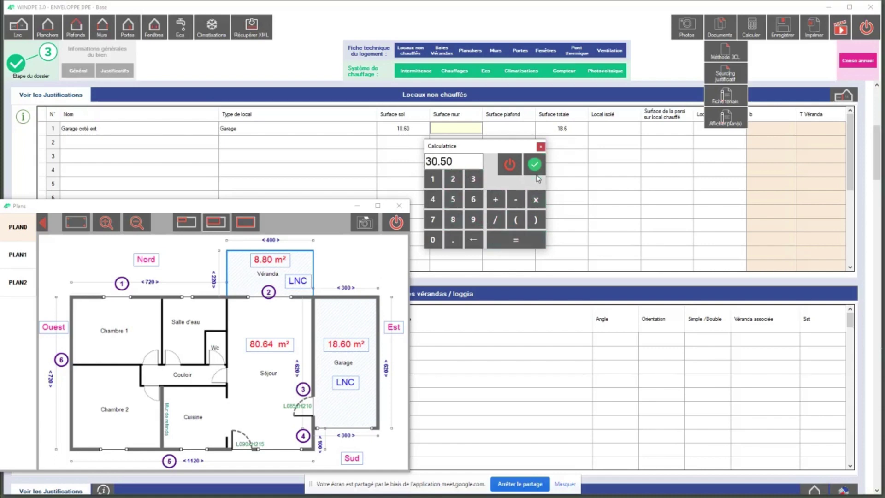
click(535, 165)
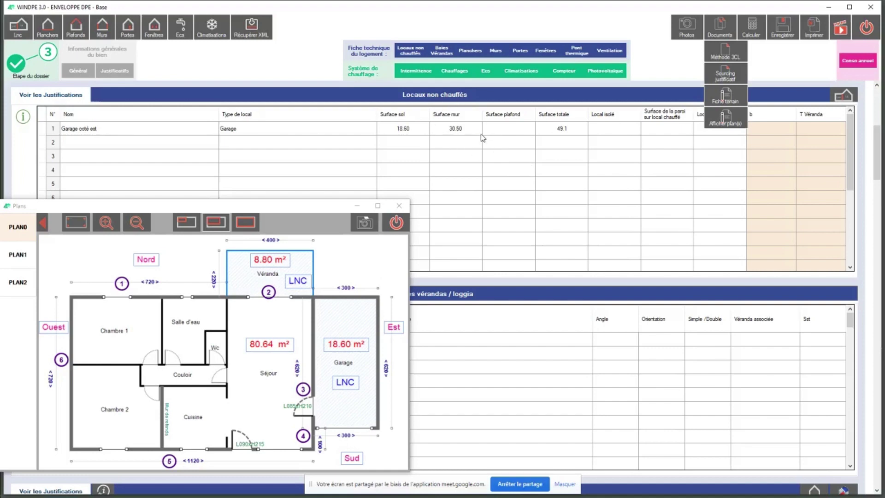
Enter 20 as the Surface plafond of Garage coté est.
click(509, 132)
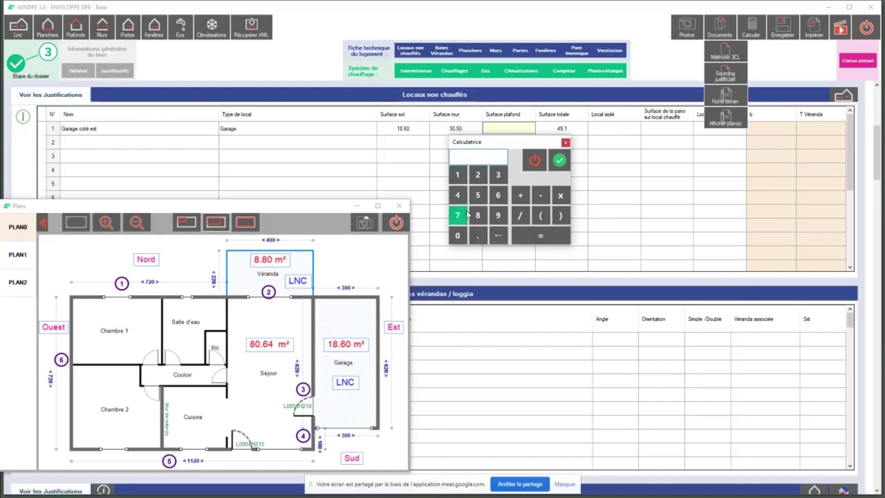
click(478, 174)
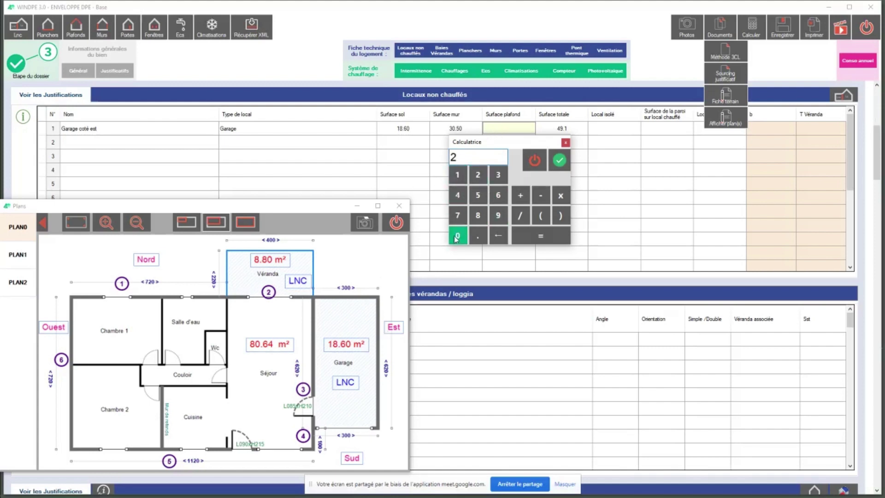
click(458, 235)
click(560, 160)
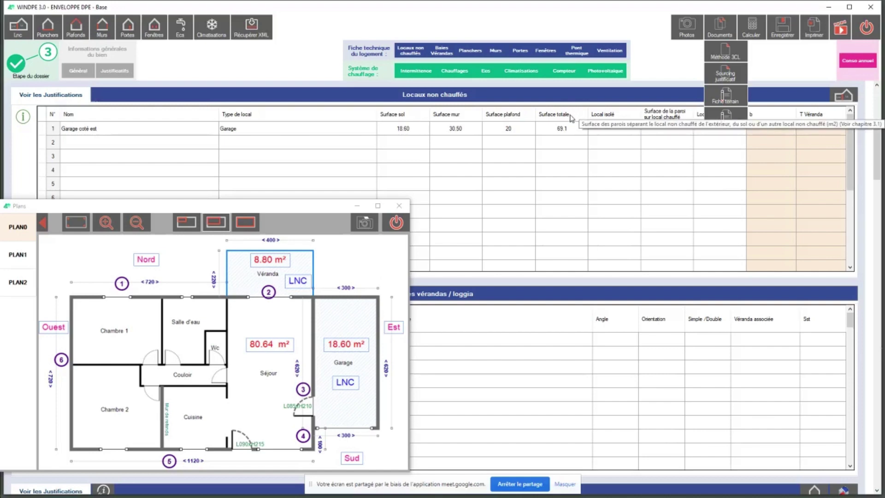
Set Local isolé to Non for Garage coté est.
click(572, 118)
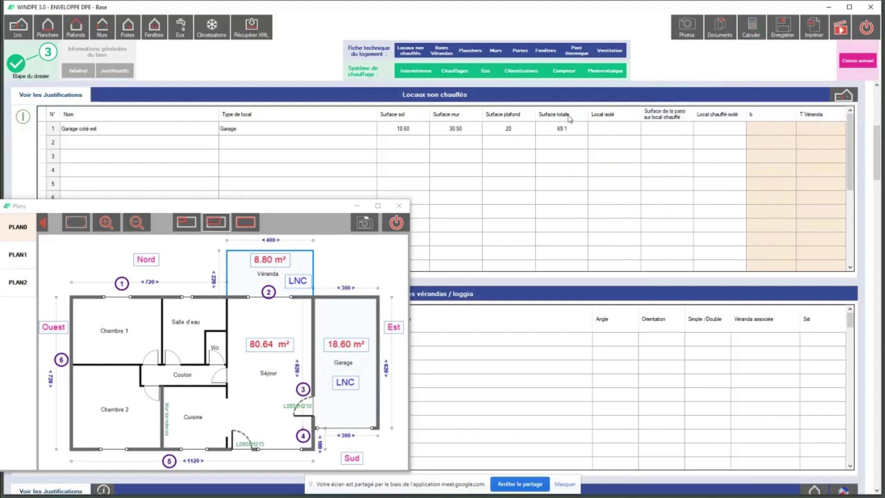
mouse_move(568, 124)
click(618, 133)
click(618, 132)
click(617, 133)
click(616, 132)
Calculate the garage's Surface de la paroi sur local chauffé as 6.20*2.5 and apply the result.
mouse_move(665, 111)
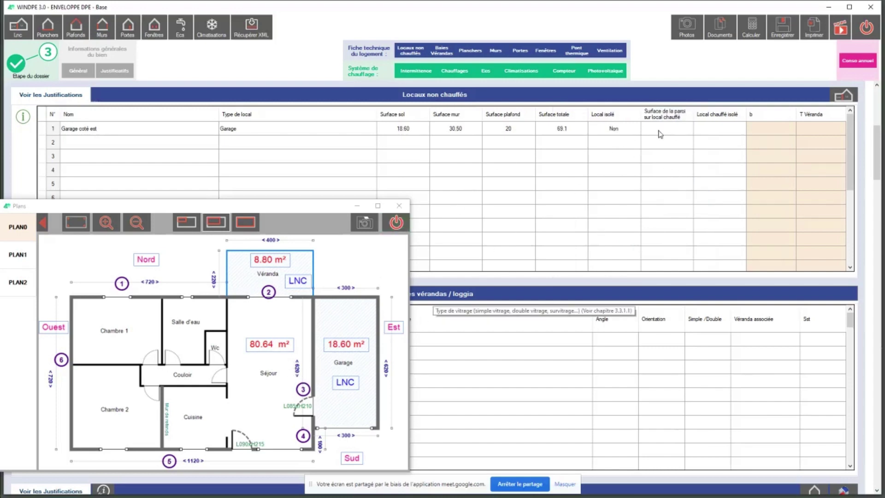
click(660, 134)
click(657, 195)
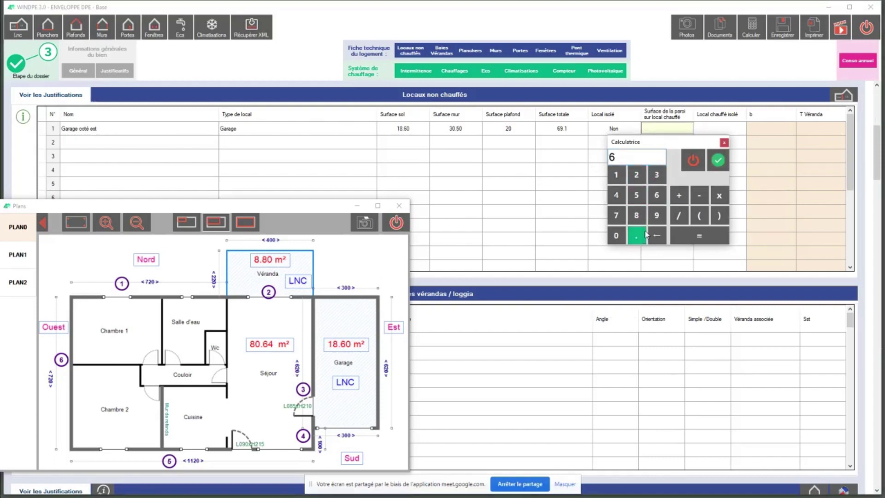
click(637, 236)
click(637, 174)
click(616, 236)
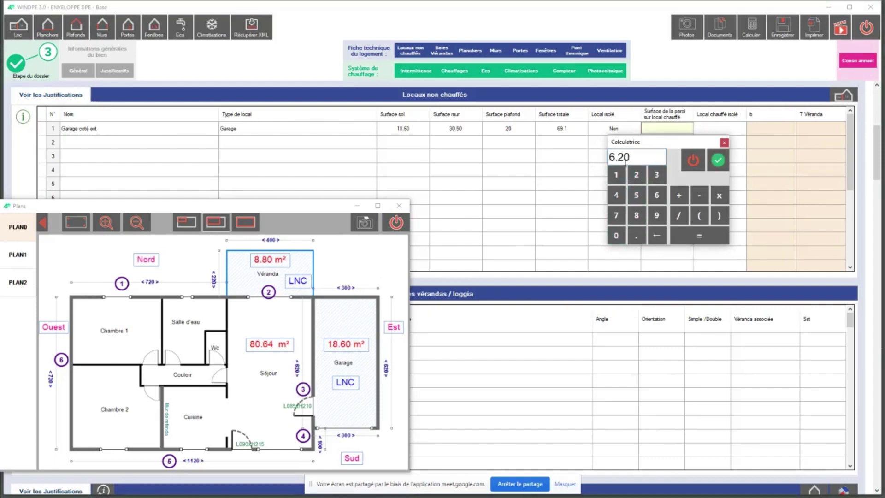
click(719, 195)
click(635, 174)
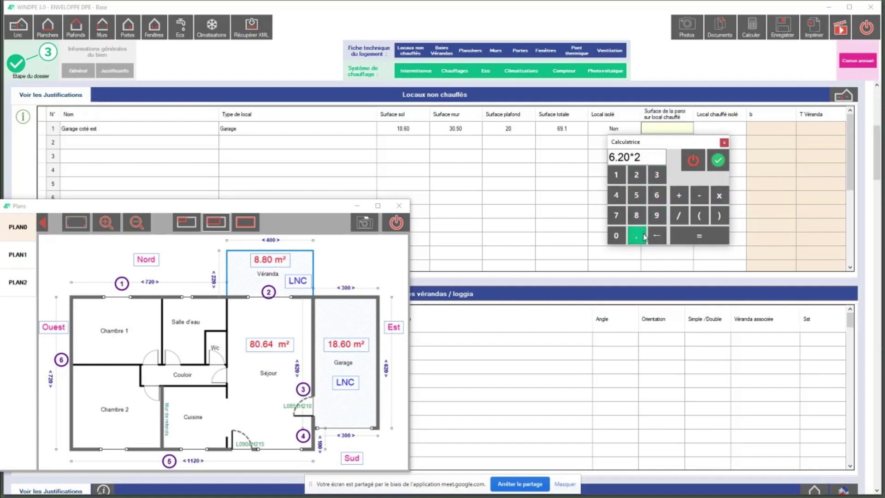
click(643, 236)
click(637, 195)
click(718, 161)
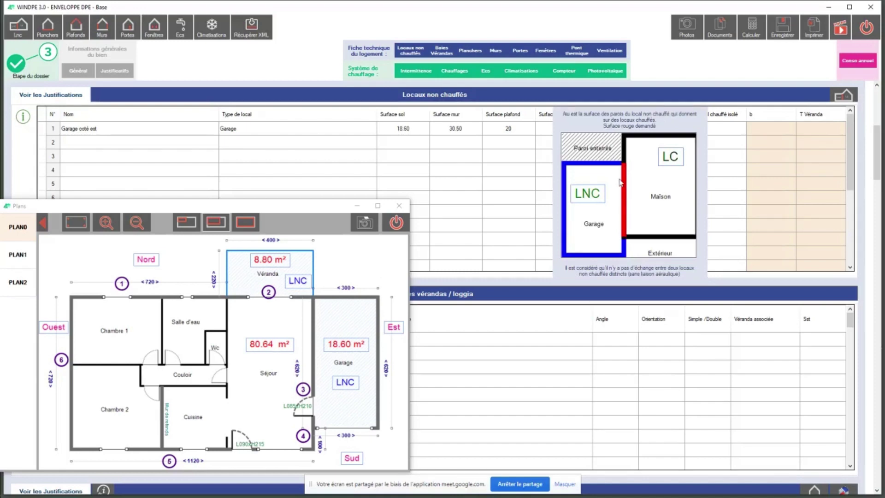
Set Local chauffé isolé to Oui for Garage coté est.
mouse_move(727, 119)
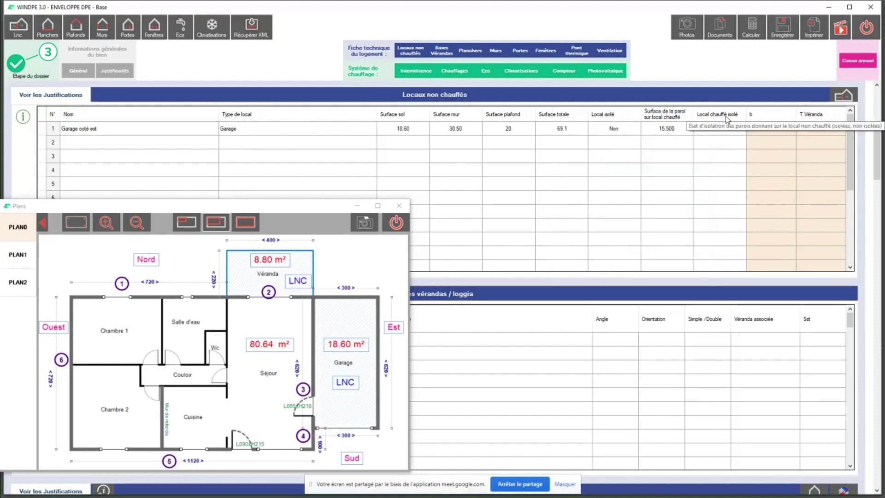
click(722, 131)
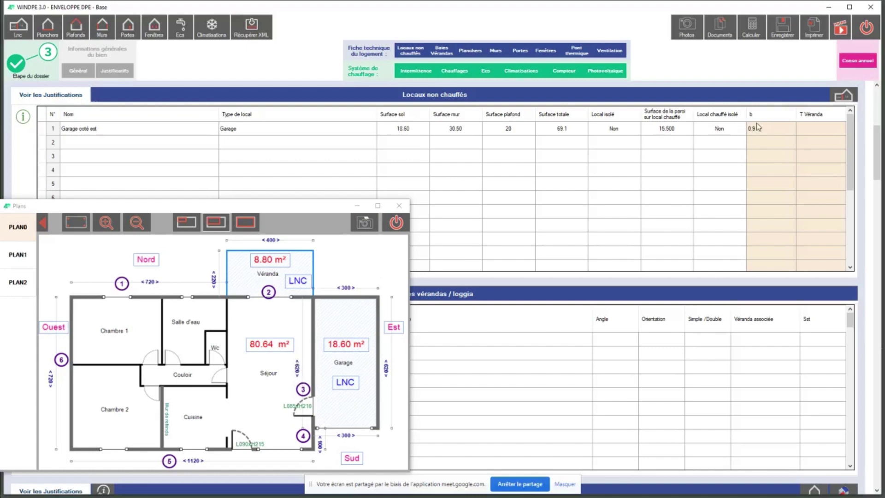
click(721, 129)
click(726, 134)
click(726, 134)
click(725, 130)
Move the plan clear of the Locaux non chauffés name column and add Véranda 1 as the second unheated room.
drag(298, 208, 520, 197)
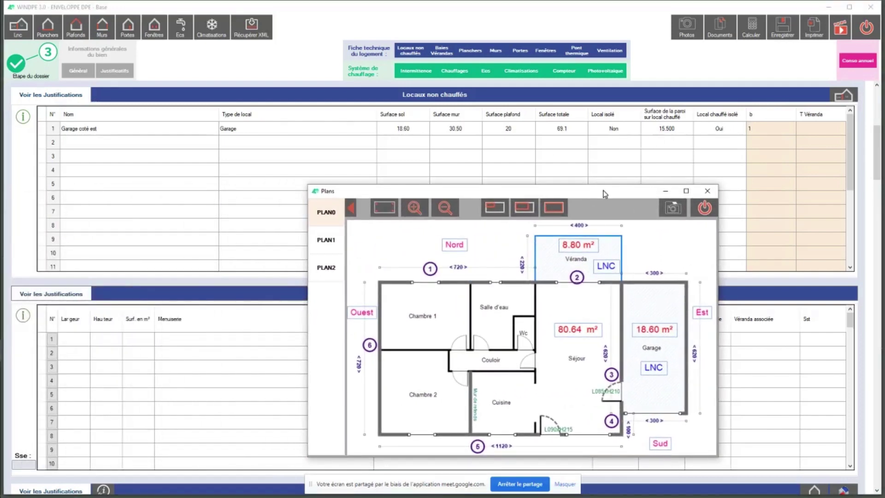
drag(603, 190, 622, 187)
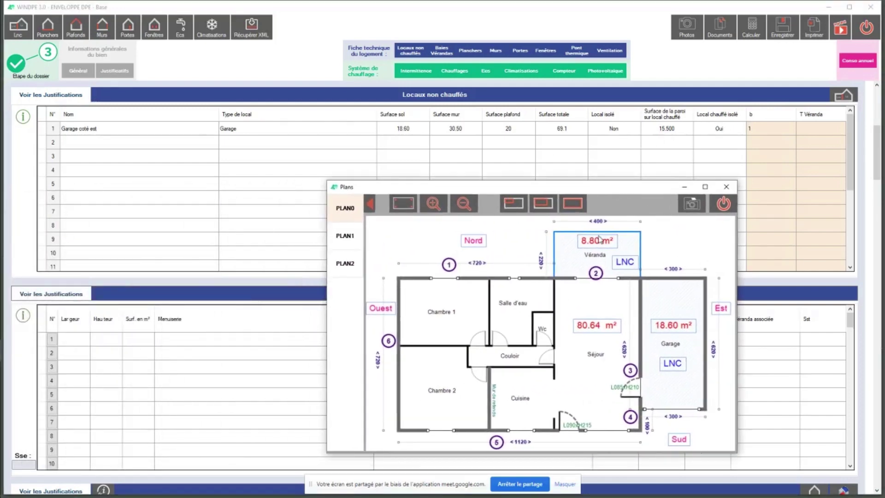
drag(603, 190, 602, 211)
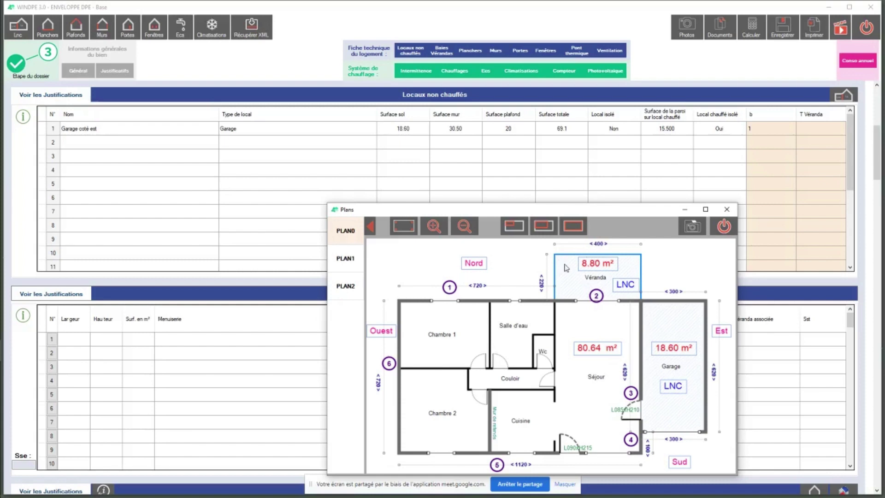
click(216, 143)
click(214, 142)
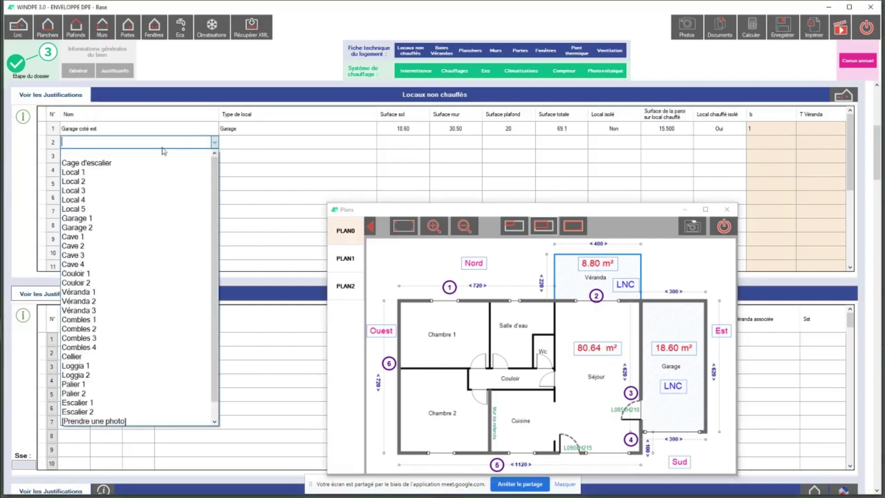
click(111, 296)
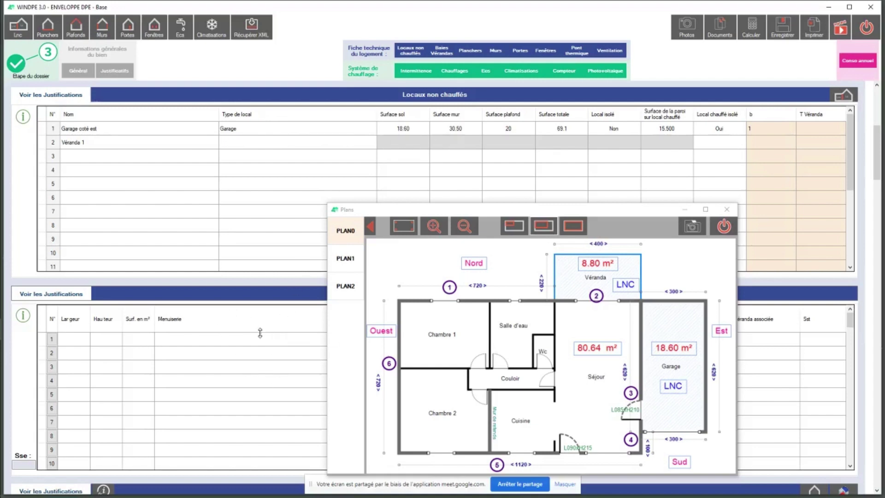
Set the Type de local of Véranda 1 to Véranda ou Loggia Nord and its Local chauffé isolé to Oui.
click(373, 143)
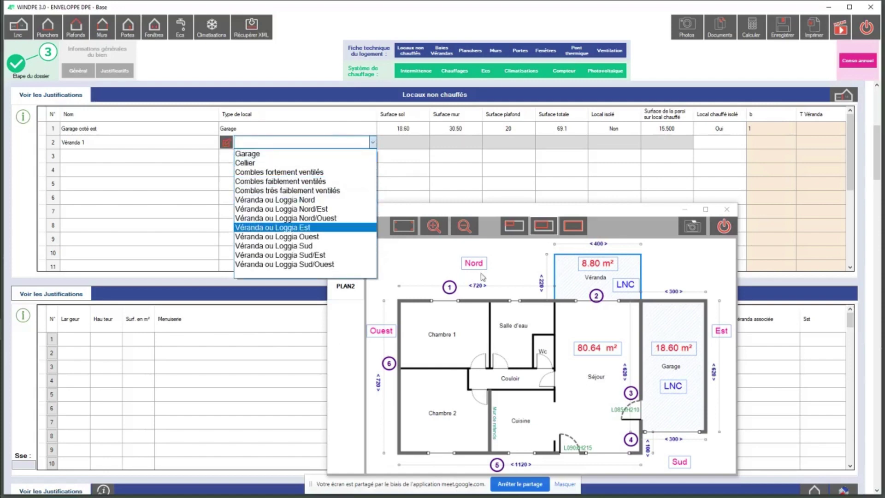
click(310, 201)
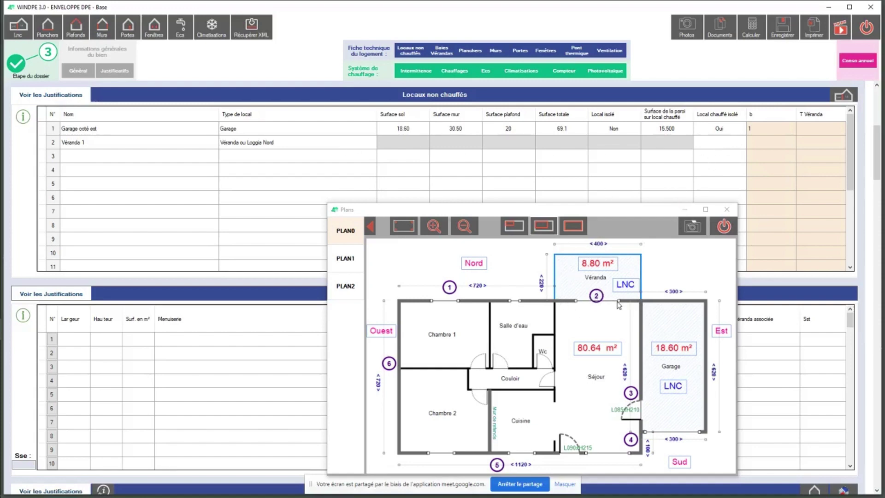
click(722, 144)
Go to the Baies vérandas / loggia section and place the medium-size plan below its first rows.
mouse_move(614, 216)
mouse_down()
mouse_move(607, 142)
mouse_move(495, 29)
mouse_move(497, 1)
mouse_move(522, 25)
mouse_move(558, 197)
mouse_move(600, 223)
mouse_up()
double_click(687, 6)
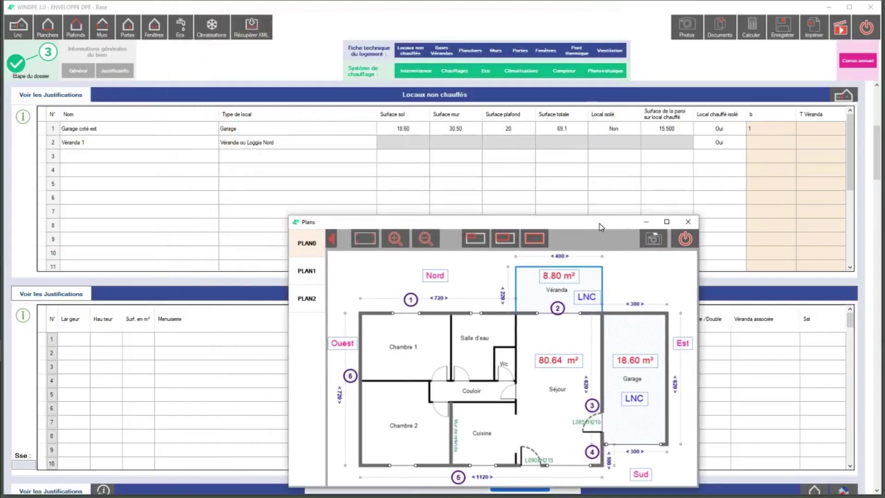
click(442, 49)
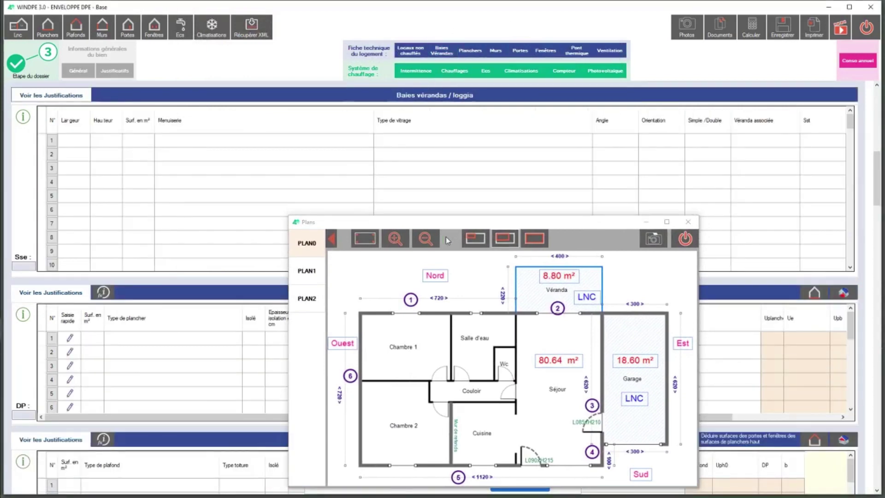
drag(451, 223, 492, 229)
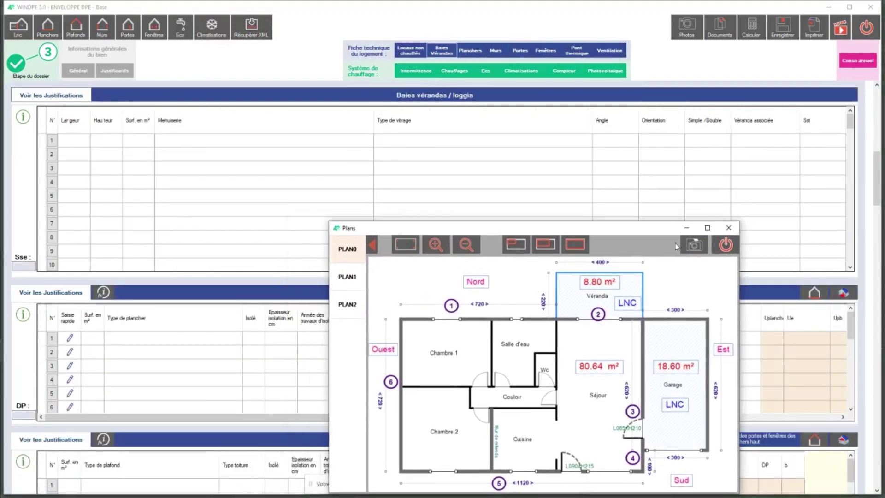
click(709, 231)
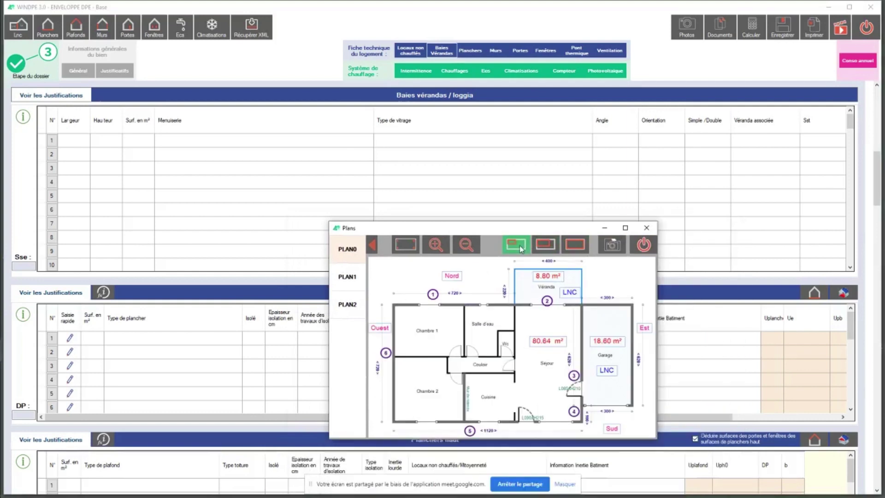
click(626, 229)
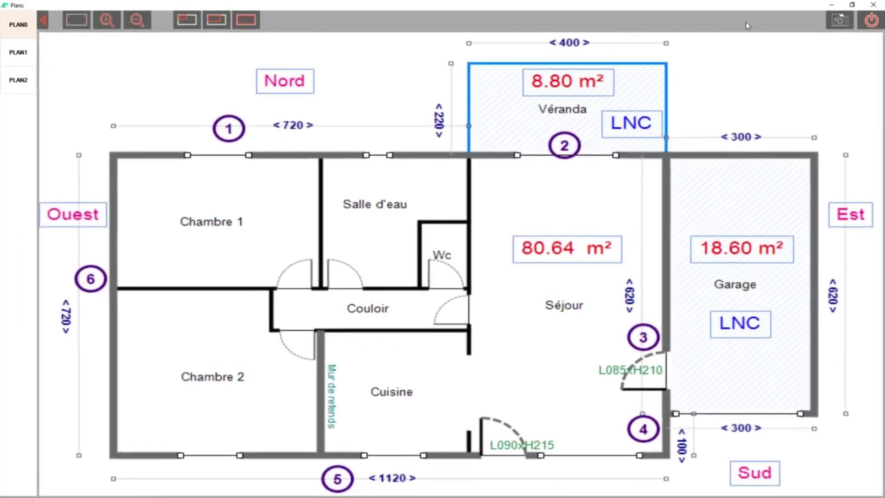
drag(730, 5, 572, 243)
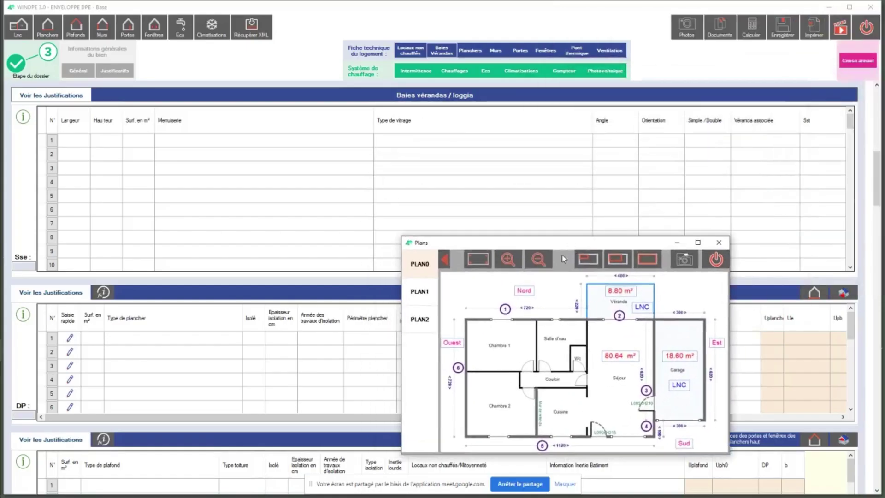
click(616, 258)
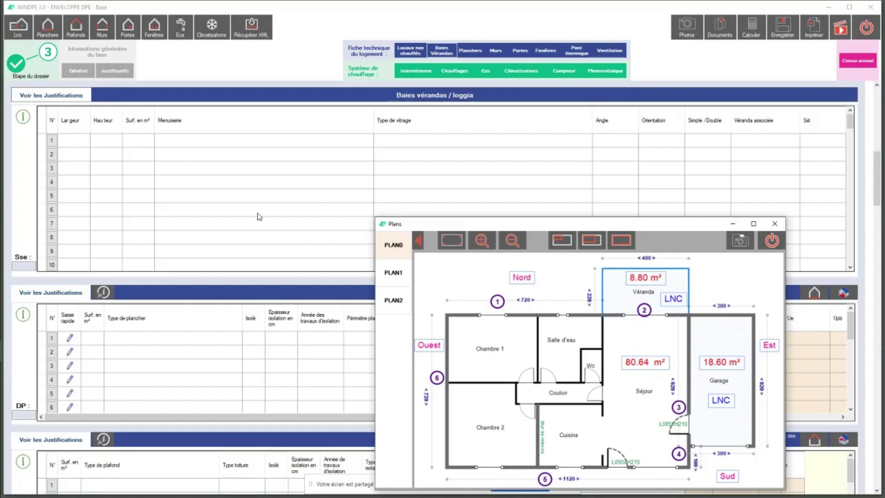
Set the first veranda bay's Largeur to 2.20 and Hauteur to 2.30.
click(85, 144)
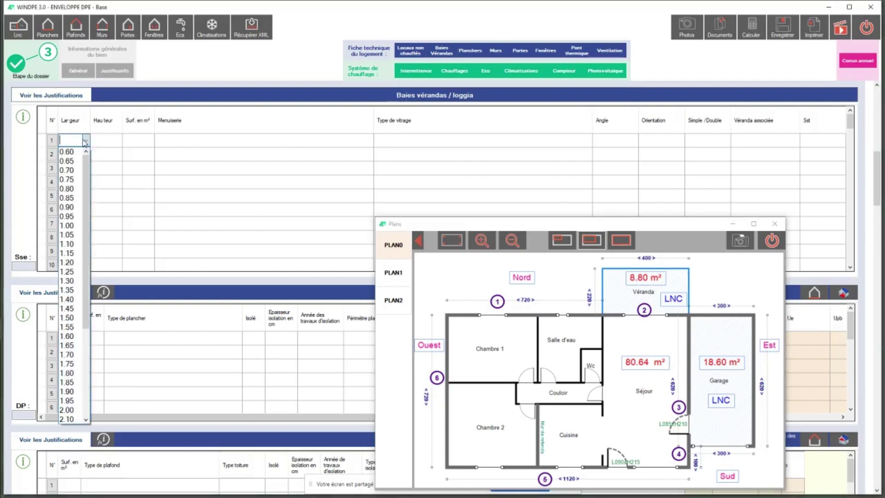
scroll(77, 341, down, 2)
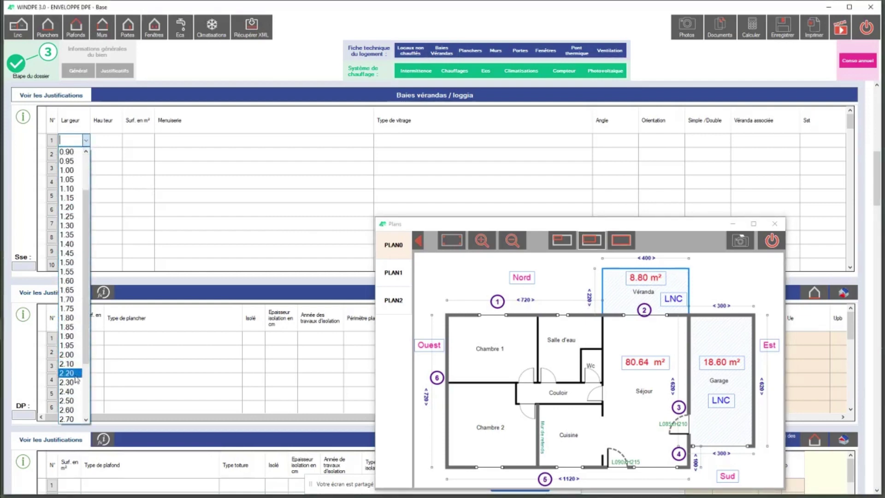
click(69, 375)
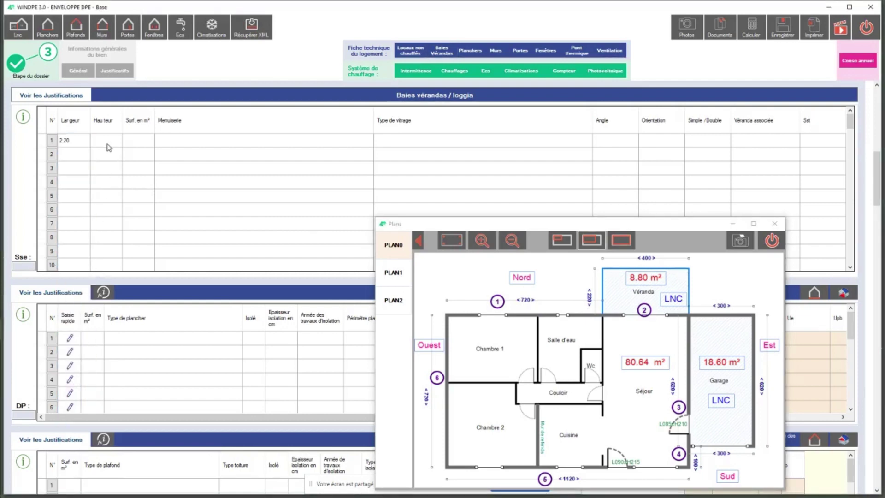
click(109, 142)
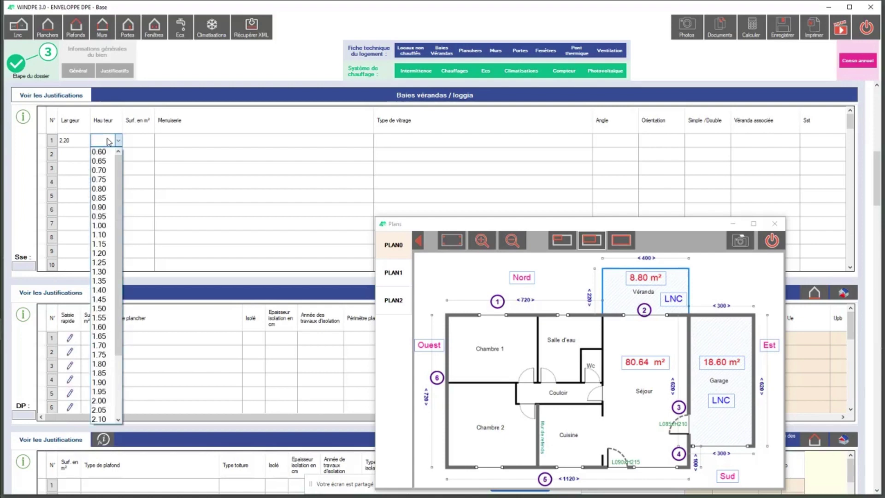
click(118, 419)
click(118, 419)
click(119, 420)
click(118, 420)
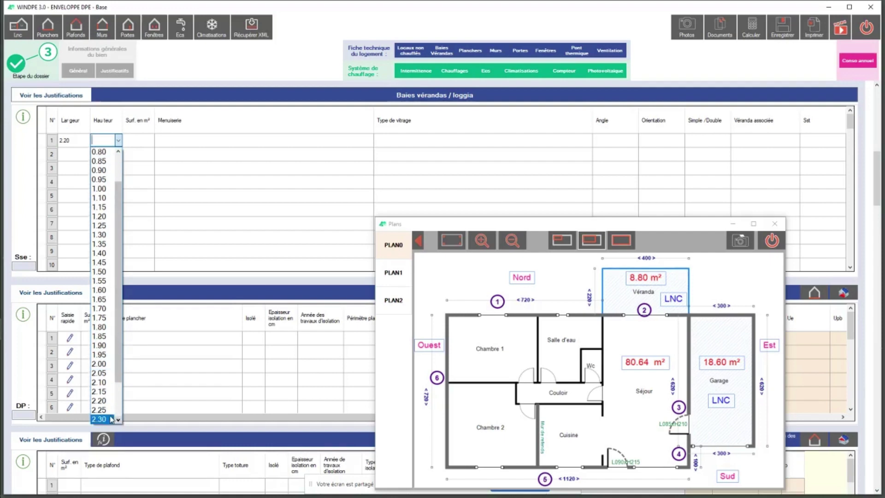
click(110, 419)
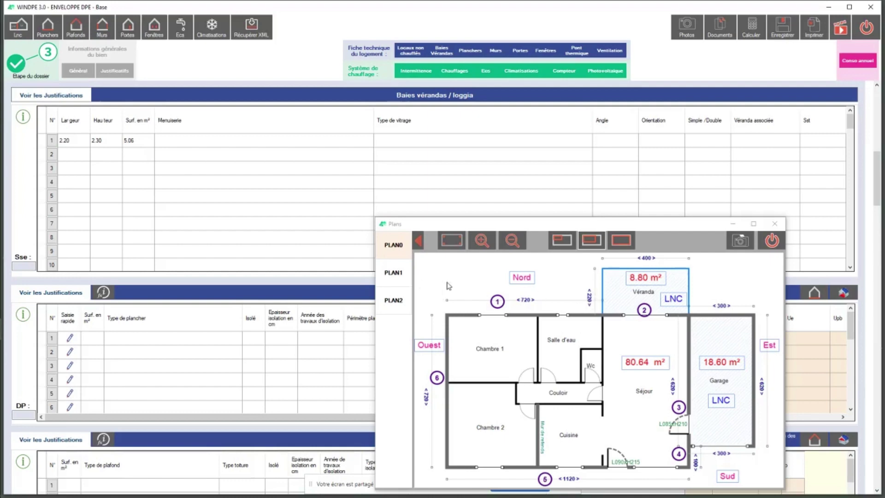
Set the first veranda bay's Menuiserie to Menuiserie Pvc and its Type de vitrage to Double vitrage.
click(369, 142)
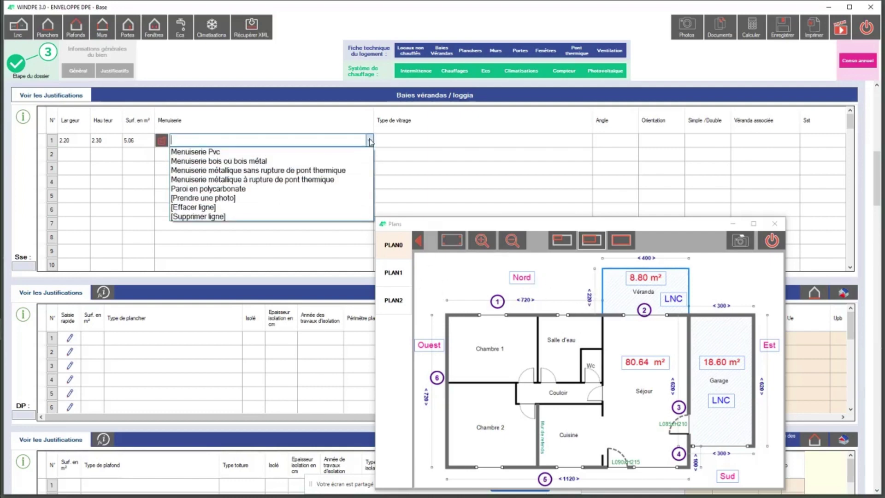
click(282, 152)
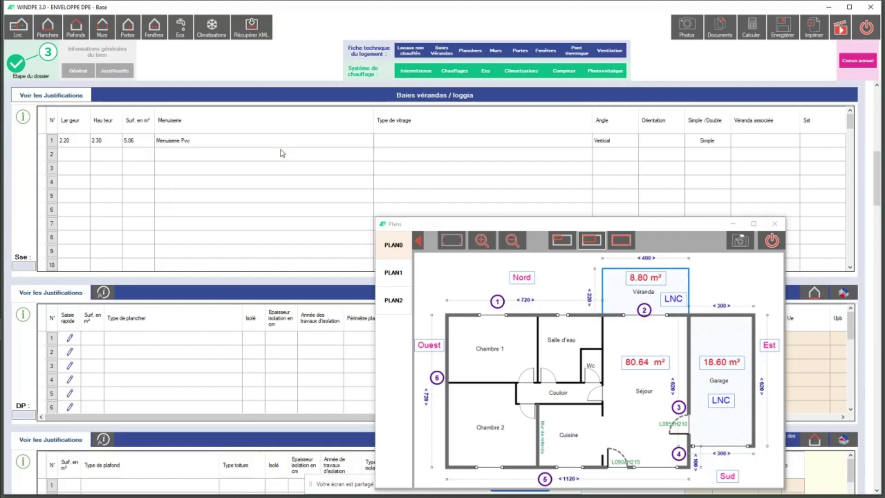
click(587, 143)
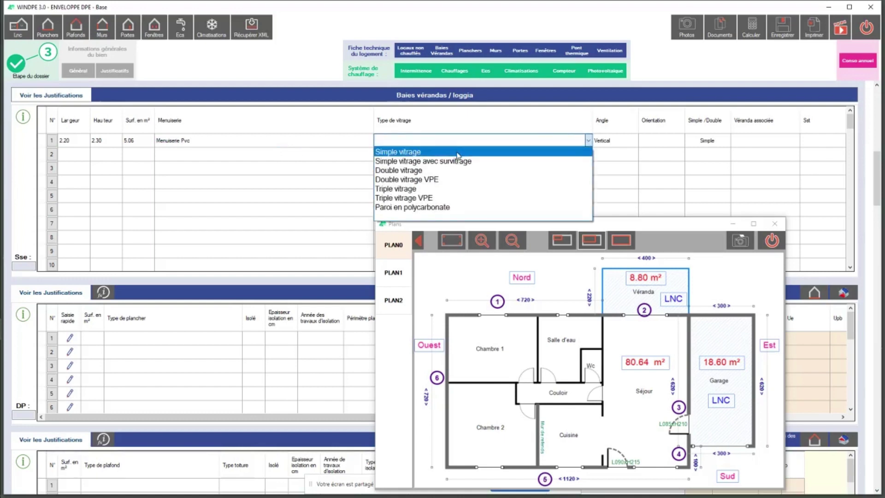
click(417, 171)
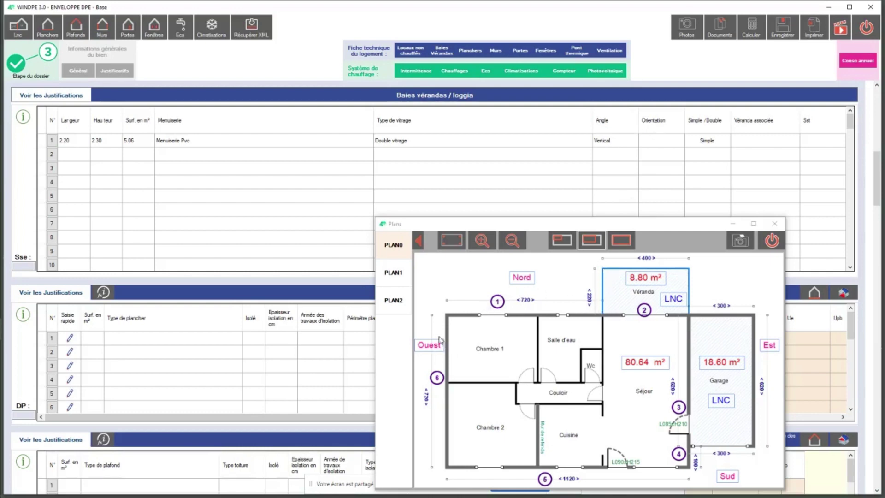
Set the first veranda bay's Orientation to Ouest and its Véranda associée to Véranda 1.
click(680, 142)
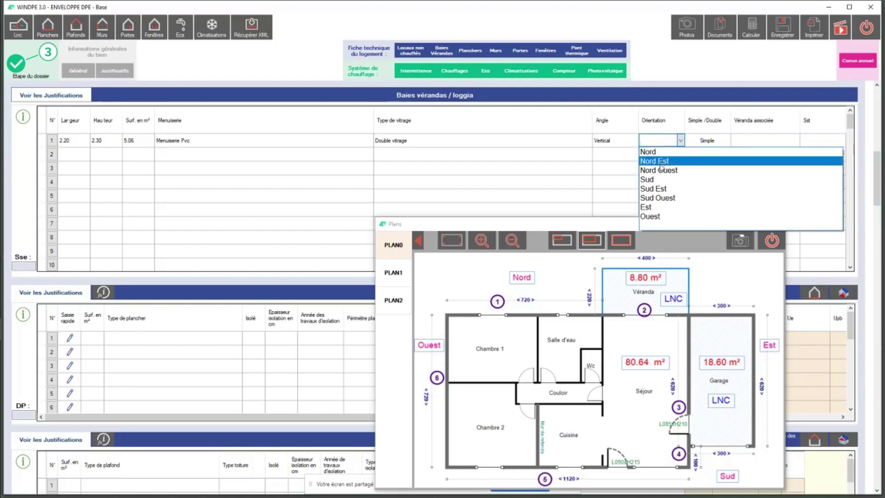
click(658, 217)
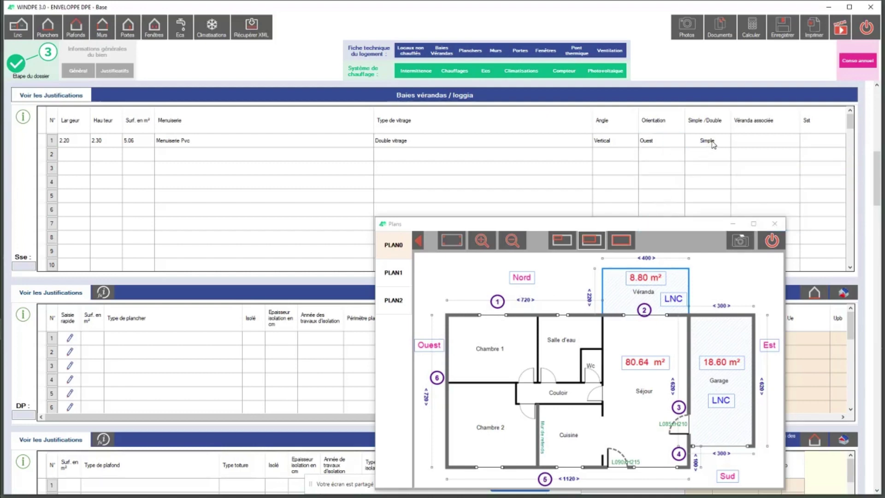
click(775, 144)
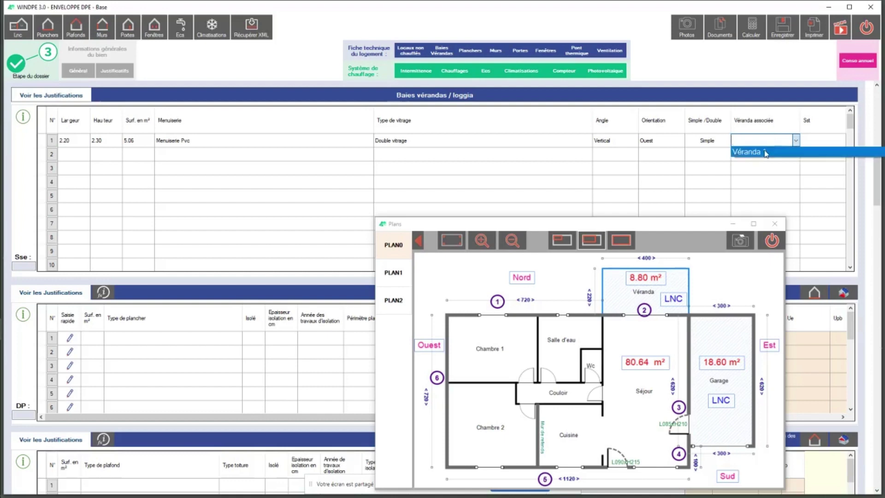
click(765, 153)
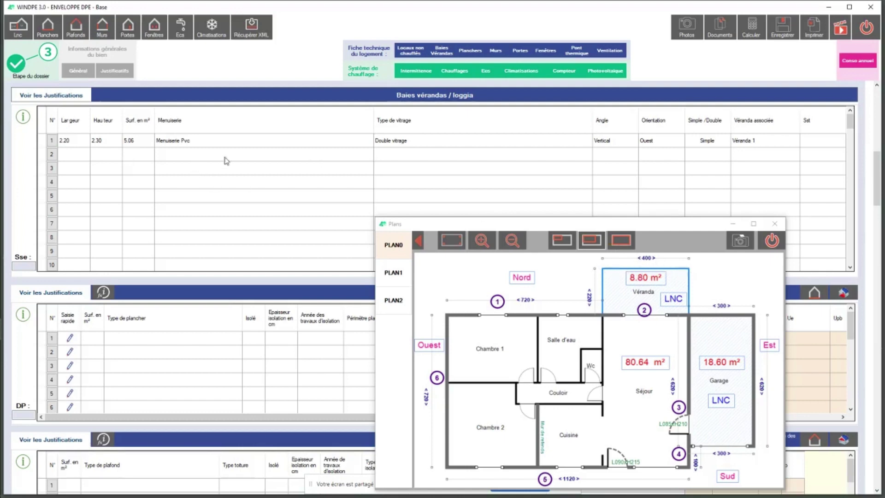
Copy the first veranda bay into row 2 and set the copy's Largeur to 4.0 and Orientation to Nord.
click(43, 142)
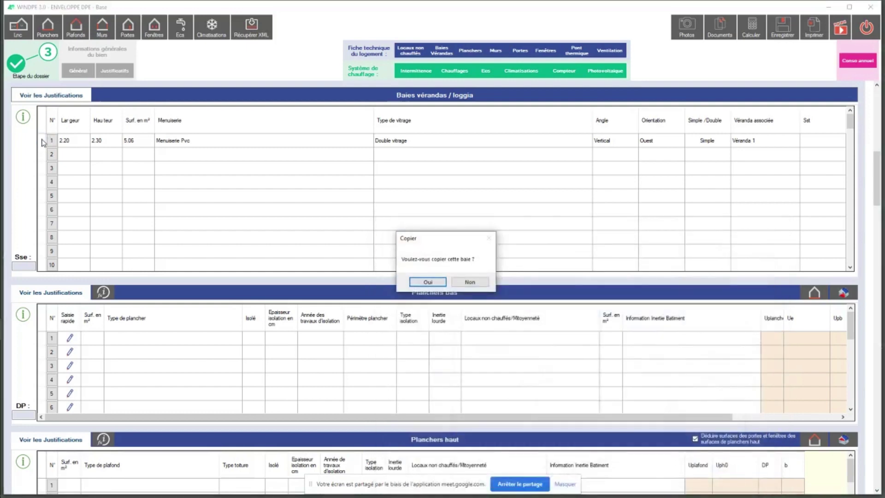
click(441, 279)
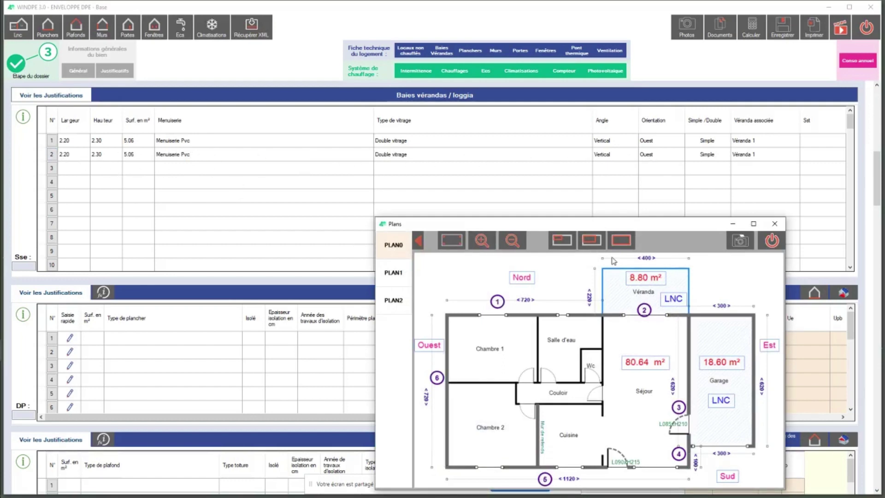
click(86, 155)
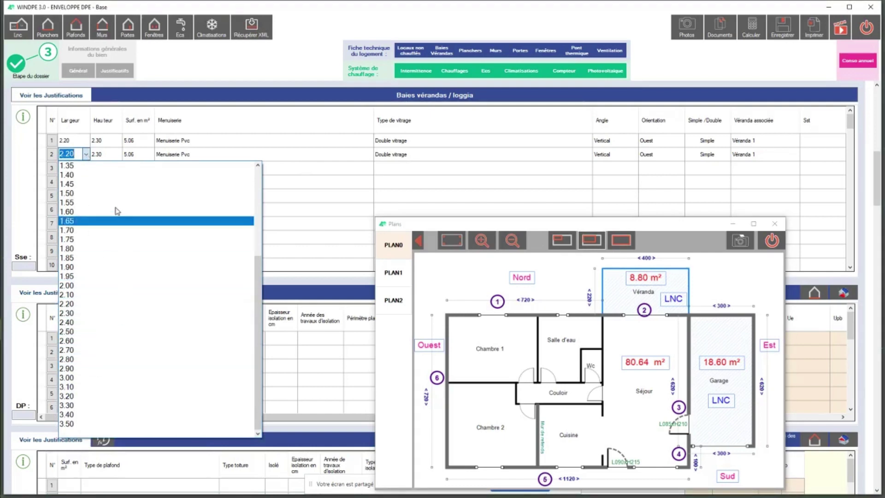
text(40)
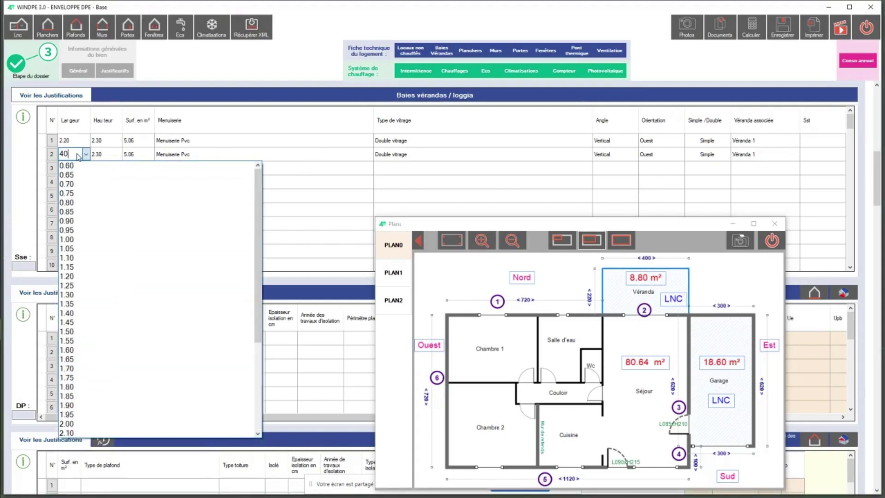
text(.0)
key(Return)
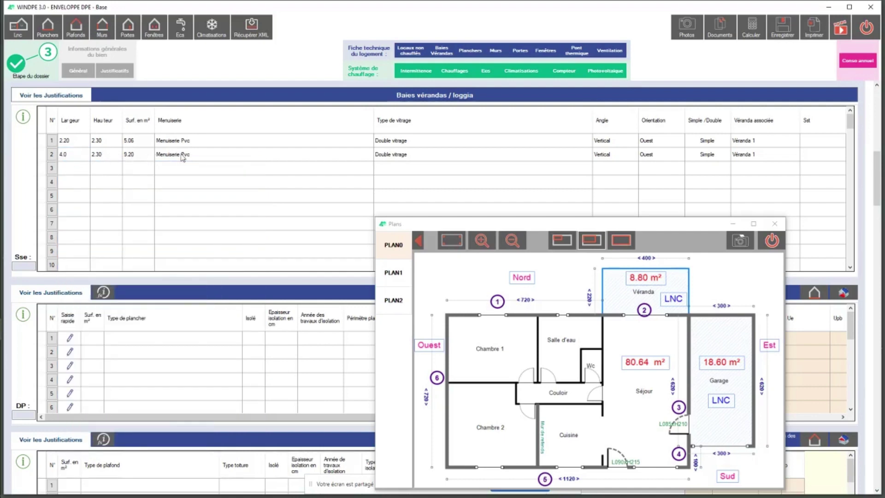
click(671, 157)
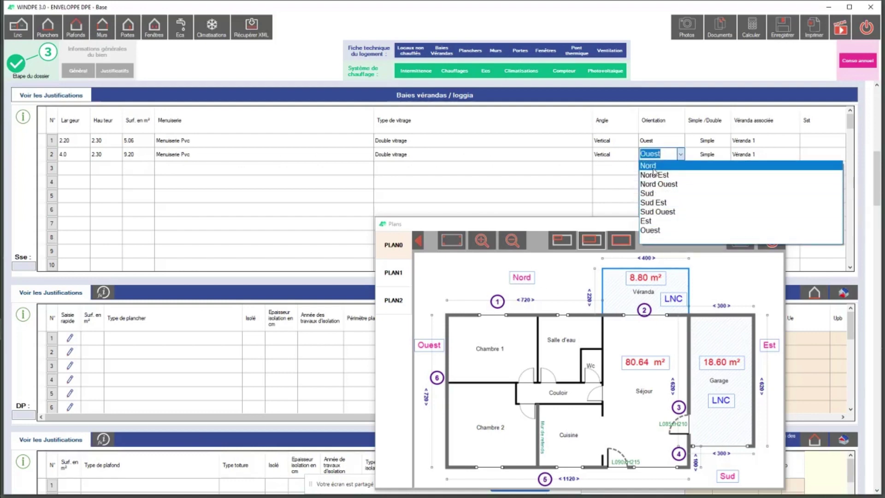
click(719, 166)
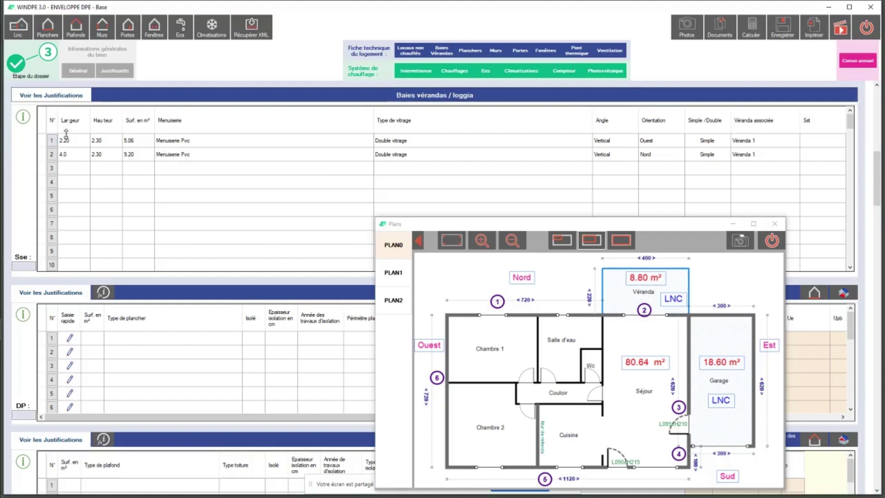
Copy the first veranda bay into row 3 and set the copy's Orientation to Est.
click(44, 143)
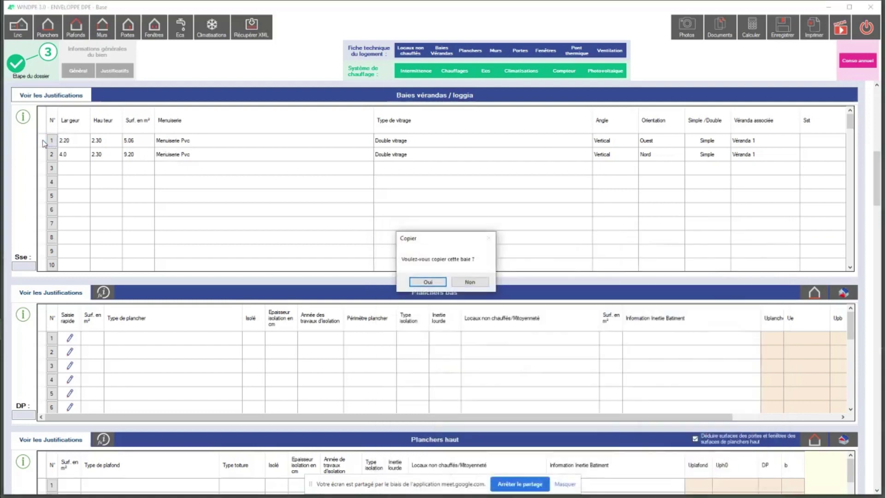
click(428, 282)
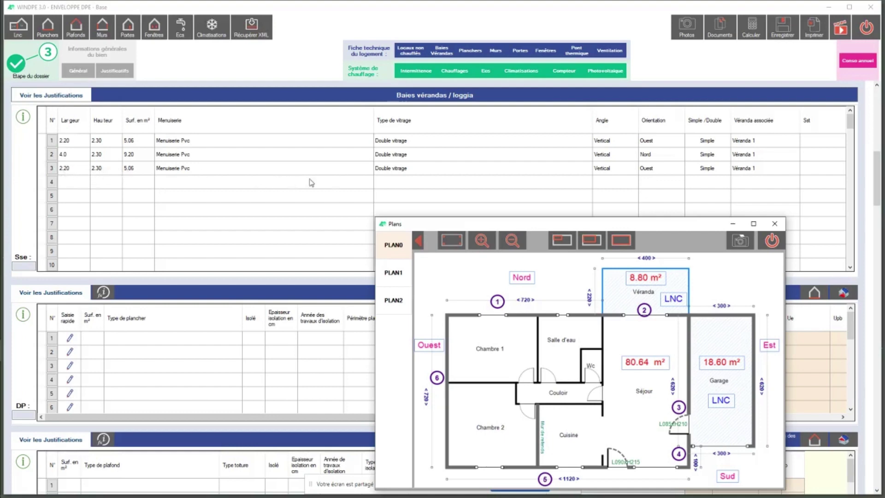
click(675, 169)
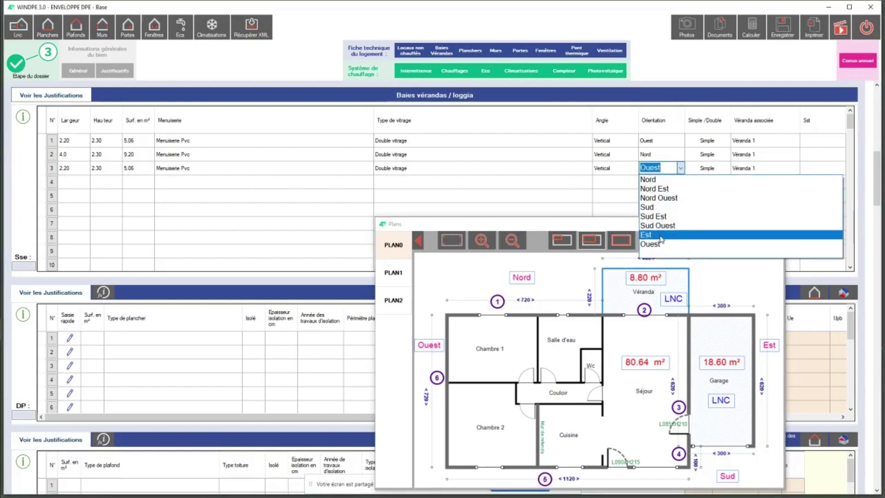
click(662, 239)
Go to the Planchers bas section and place the plan below its table.
drag(686, 225, 671, 198)
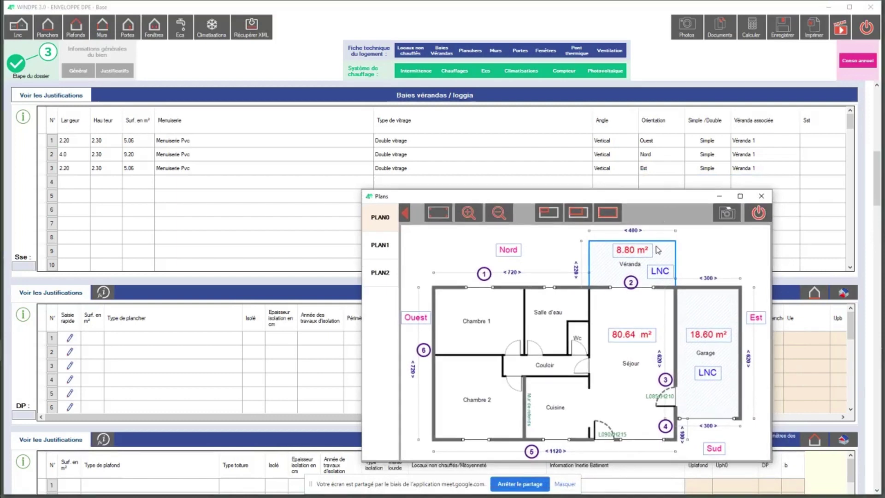
click(470, 51)
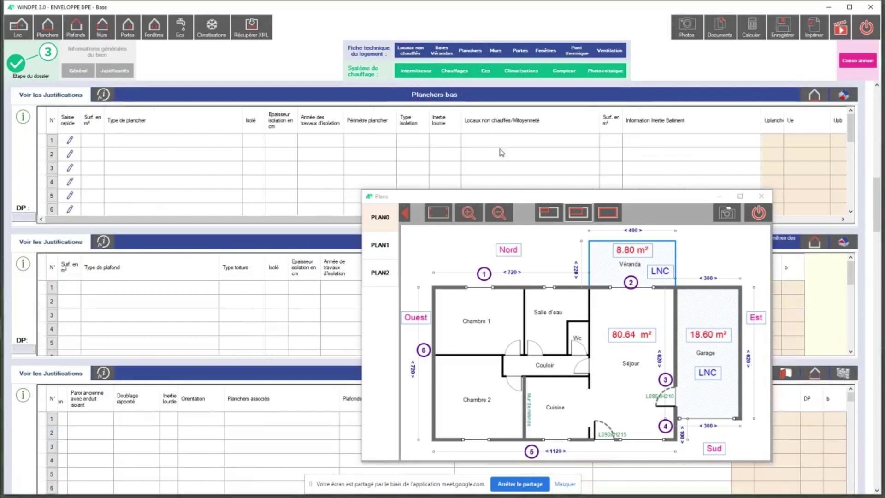
drag(505, 199, 494, 233)
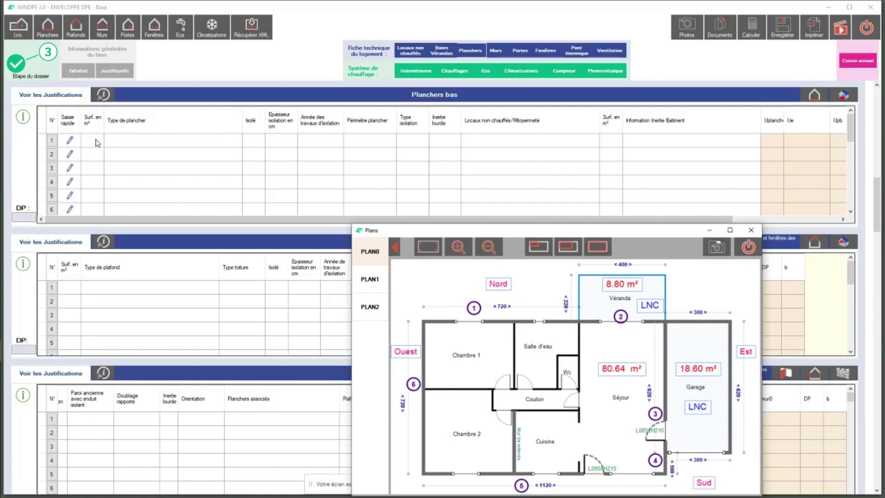
Describe the first lower floor as Dalle béton with a surface of 80.64 m² and Isolé set to Oui.
click(238, 141)
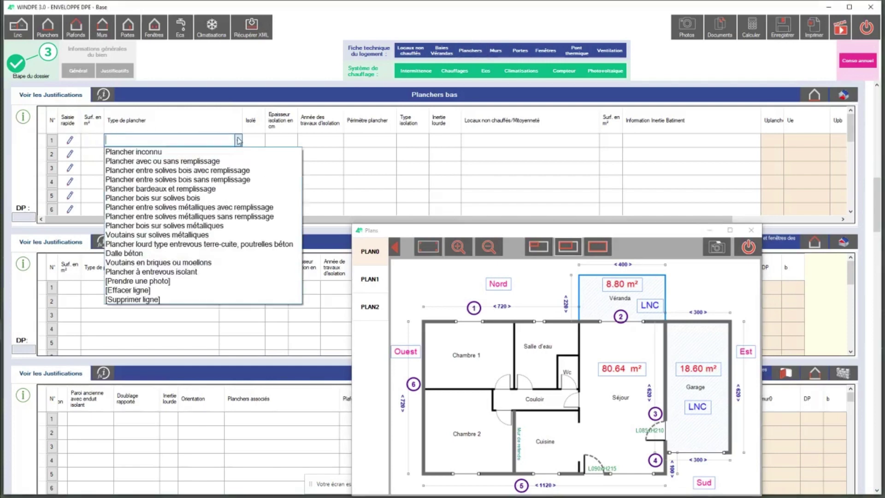
click(152, 255)
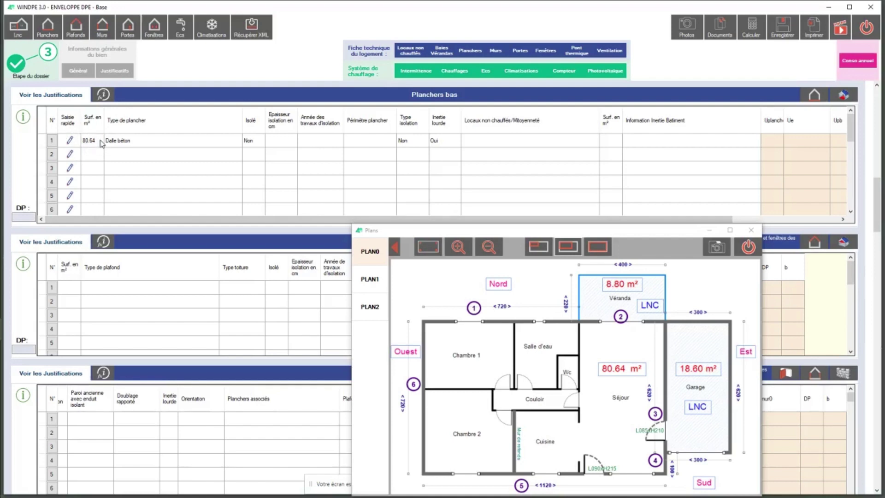
click(256, 142)
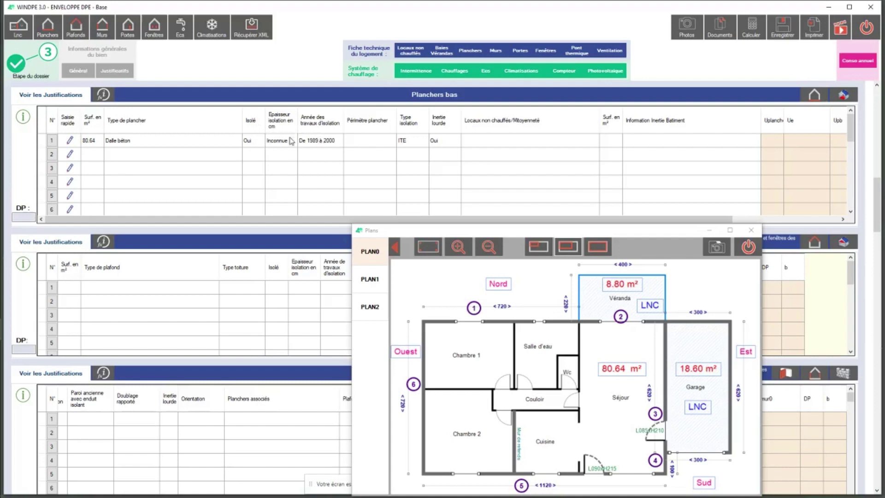
Check the Année de construction in the general information and set the lower floor's Année des travaux d'isolation to De 2001 à 2005.
click(78, 71)
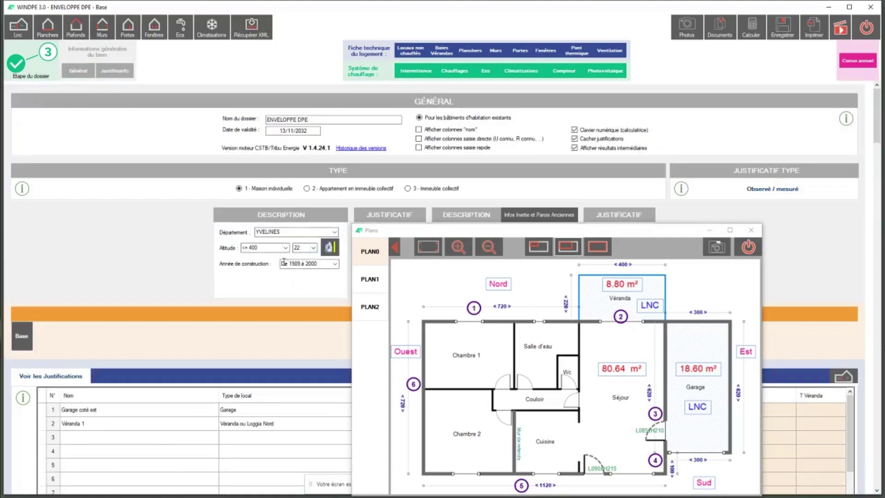
click(470, 51)
click(337, 141)
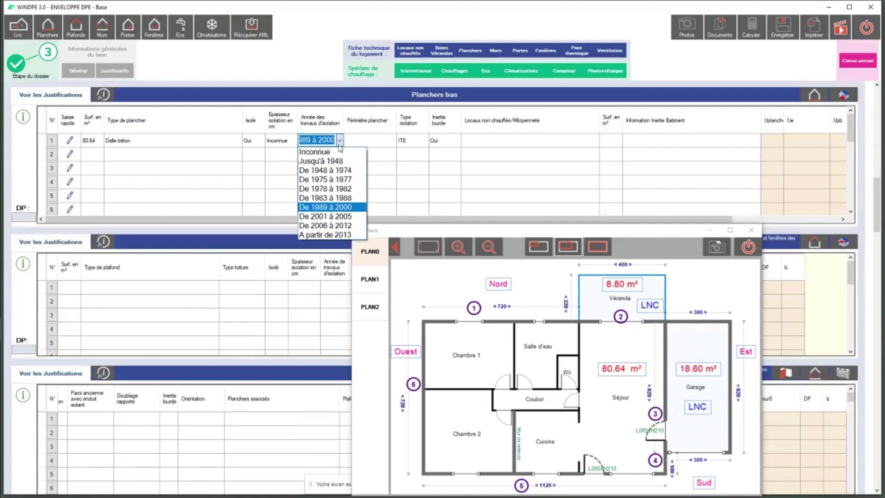
click(336, 218)
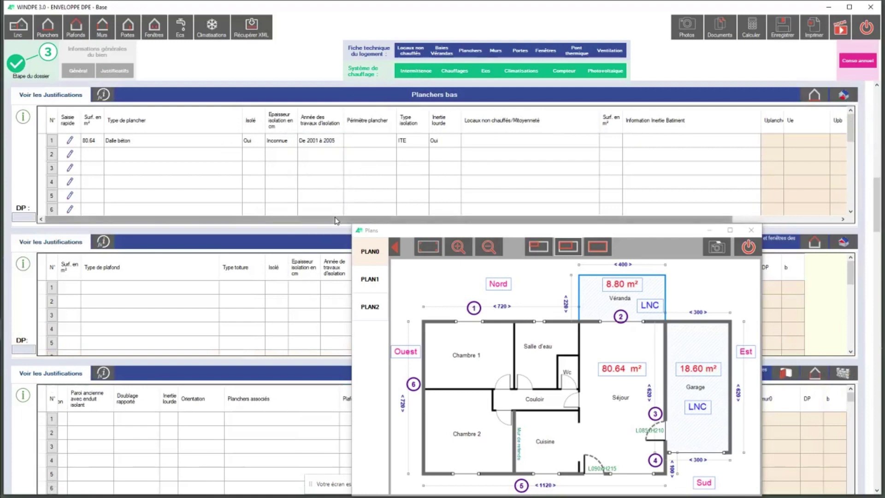
Set the lower floor's Epaisseur isolation to 10 cm and its Locaux non chauffés/Mitoyenneté to Sous-sol non chauffé.
click(274, 141)
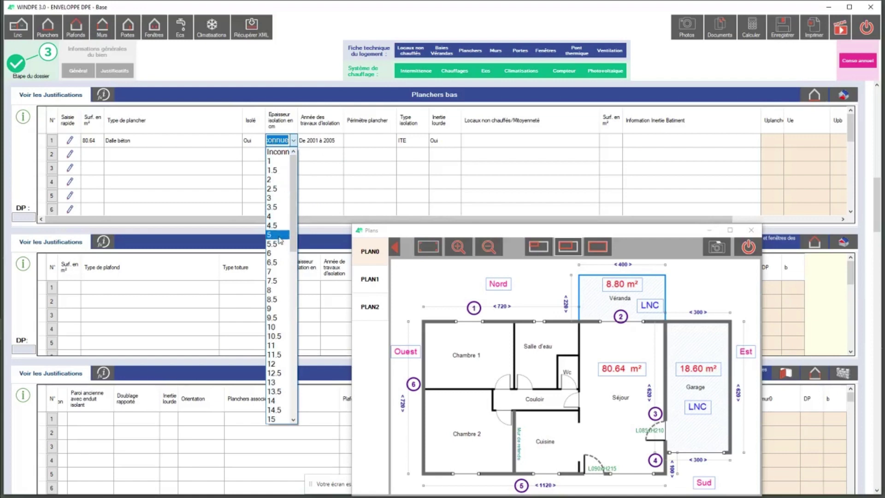
click(277, 327)
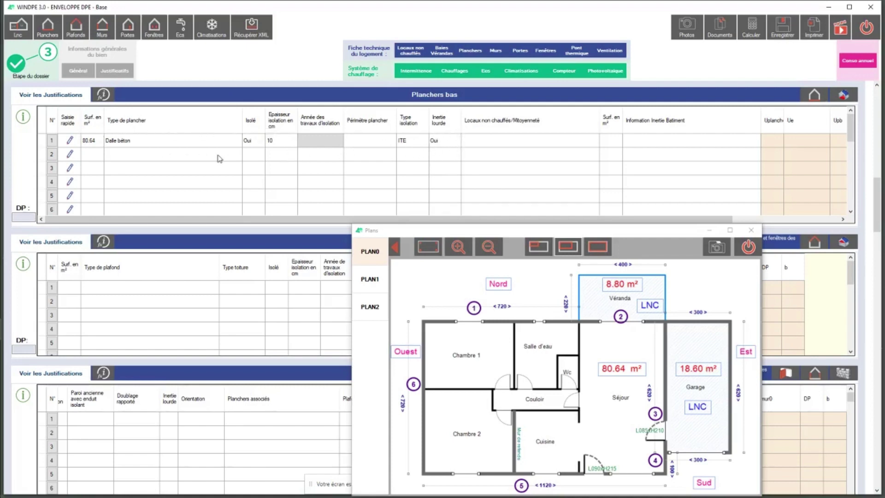
click(451, 144)
click(597, 140)
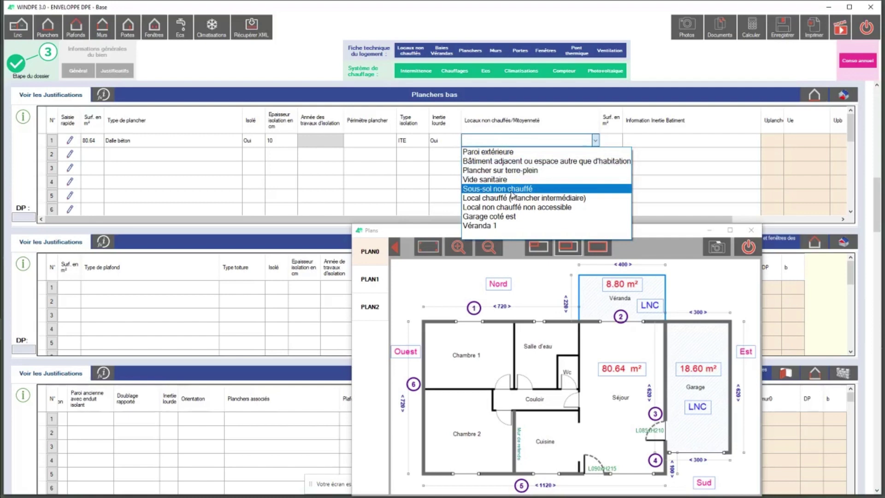
click(491, 192)
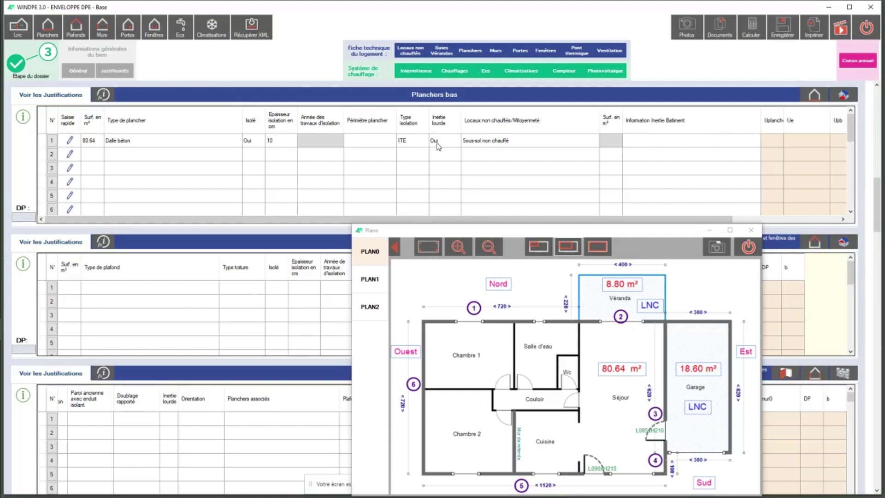
Set the lower floor's Information Inertie Batiment to Avec revêtement non isolant : Béton plein de plus de 10 cm.
click(758, 141)
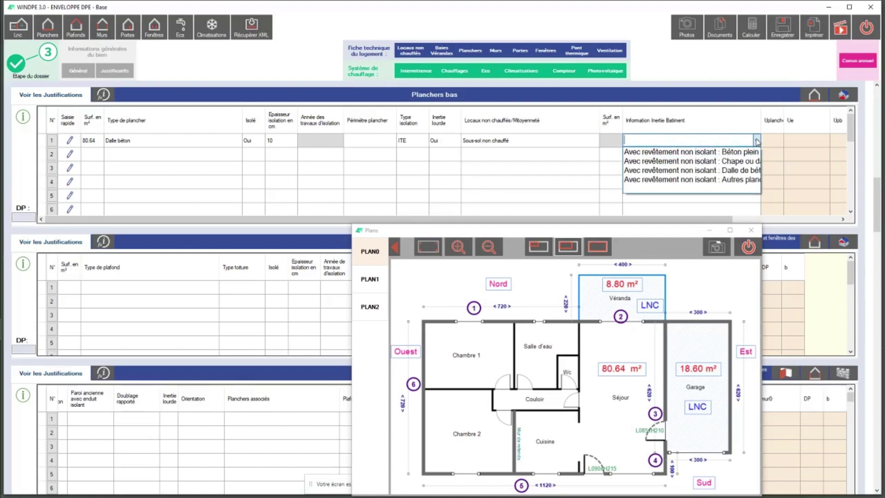
click(757, 140)
click(756, 139)
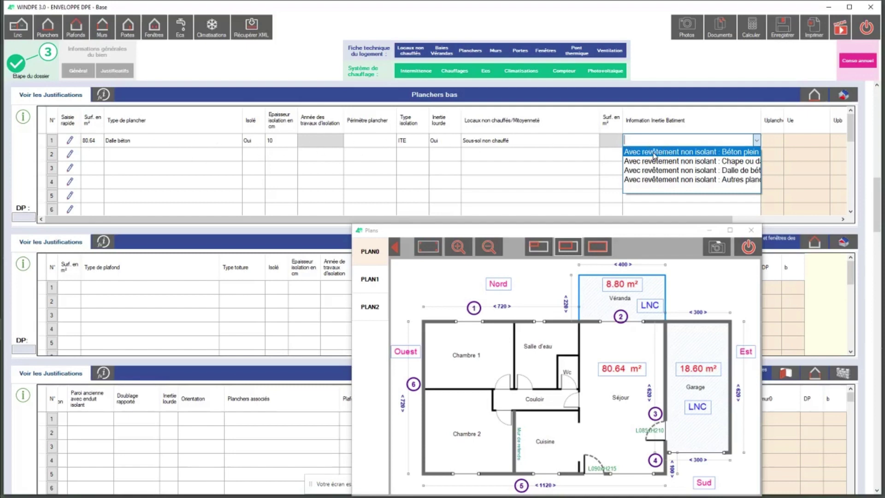
click(701, 152)
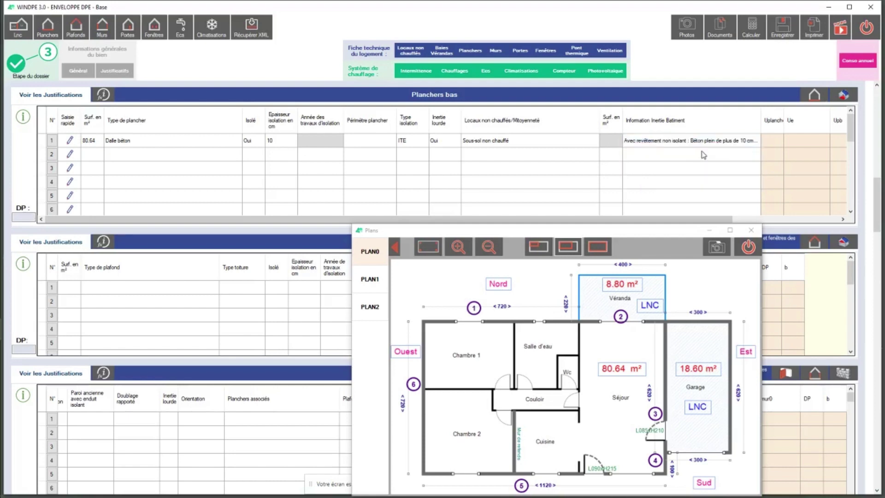
Change the lower floor's Information Inertie Batiment to Avec revêtement non isolant : Chape ou dalle de béton de 4 cm ou plus sur entrevous lourds.
click(754, 144)
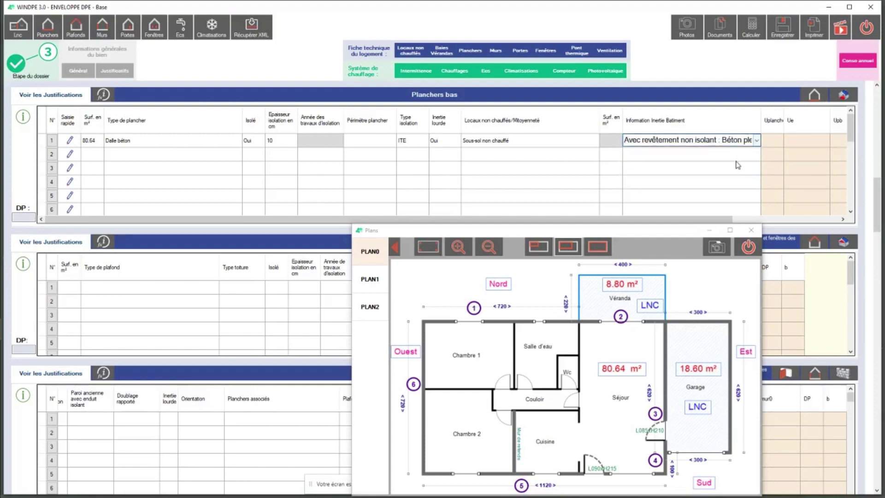
click(756, 141)
key(Down)
key(Return)
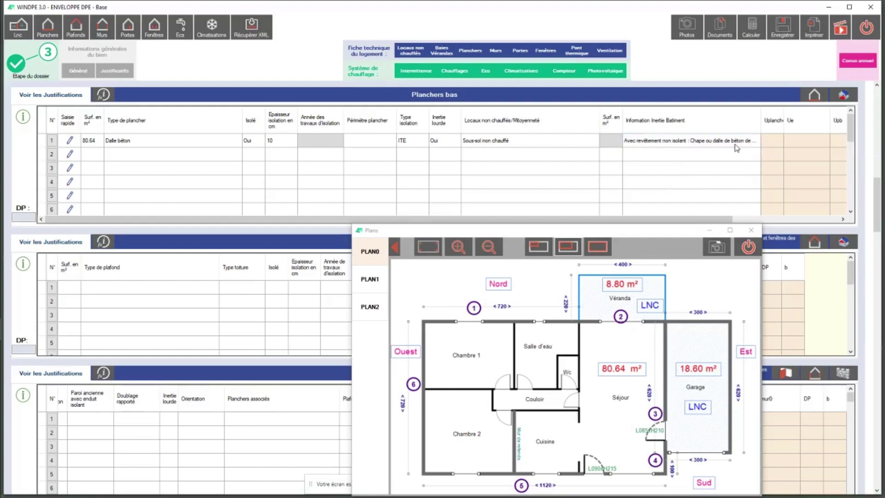
Widen the Information Inertie Batiment column and set the lower floor to Avec revêtement non isolant : Dalle de béton de 5 cm ou plus sur entrevous en matériau isolant.
drag(761, 120, 836, 117)
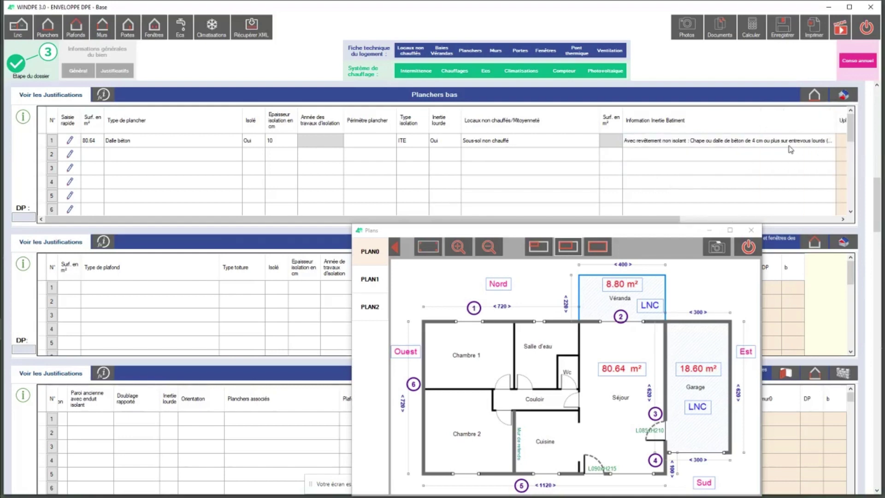
click(835, 146)
click(834, 143)
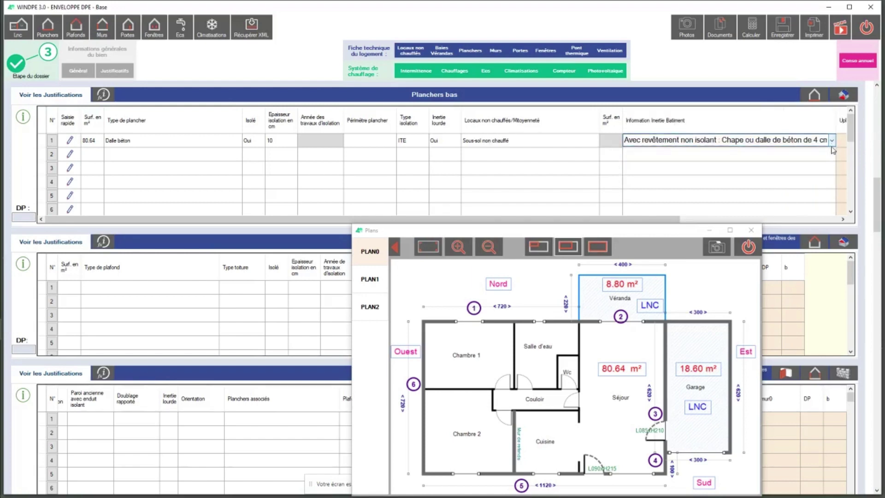
click(833, 141)
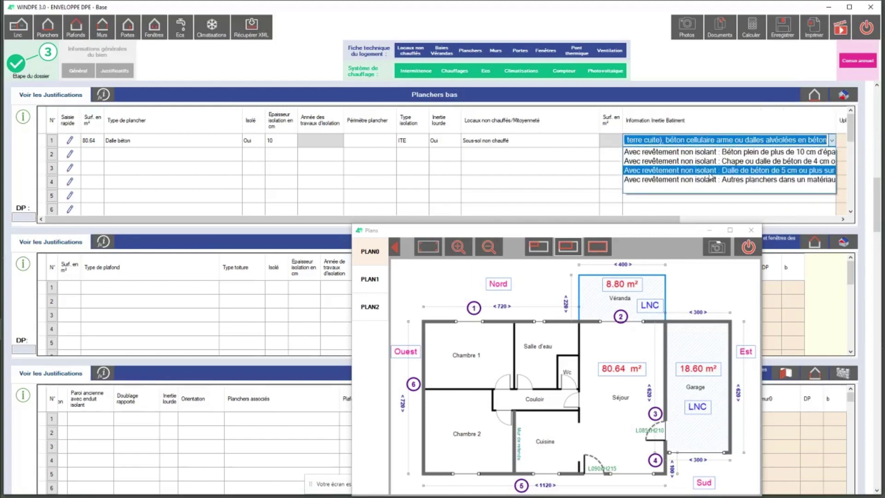
click(766, 171)
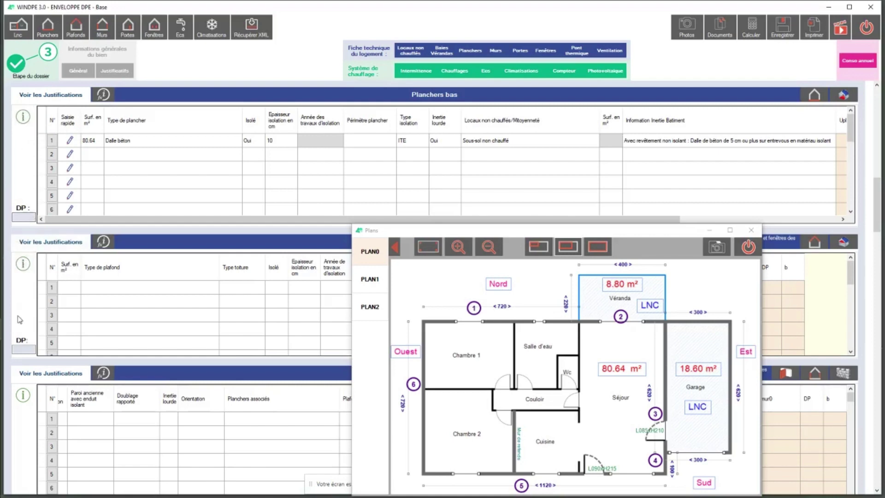
Open the lower floor help, enlarge its window and review the Conseils on insulation, thermal bridges and heavy inertia.
click(28, 118)
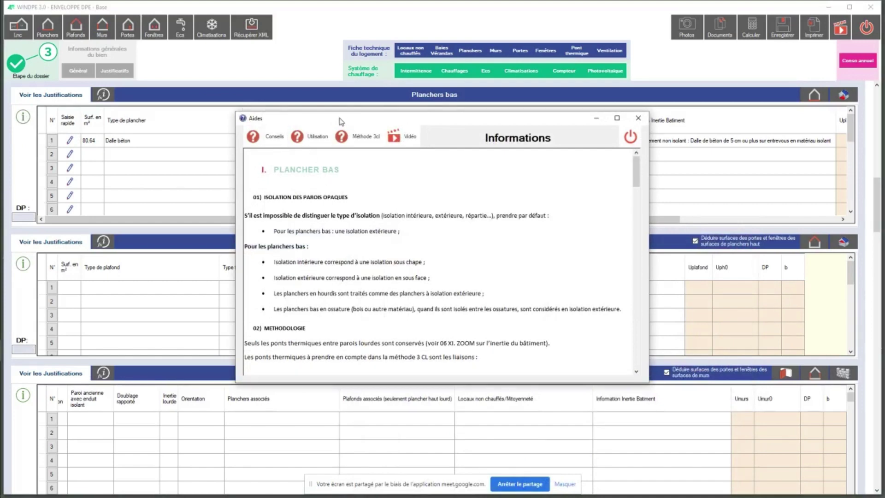
drag(348, 112, 349, 36)
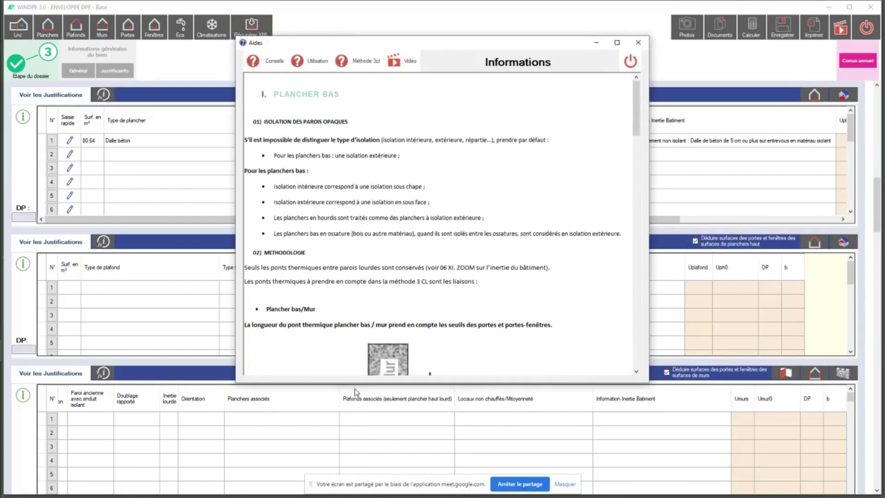
drag(354, 385, 354, 436)
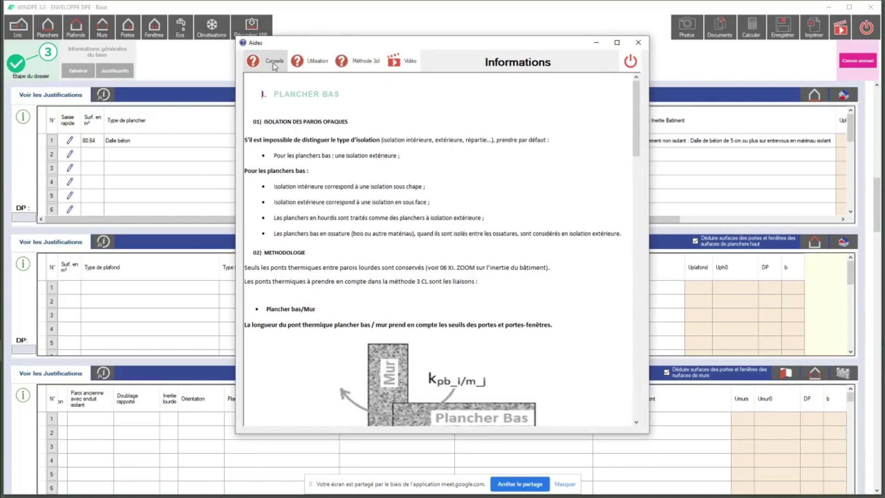
scroll(309, 101, down, 10)
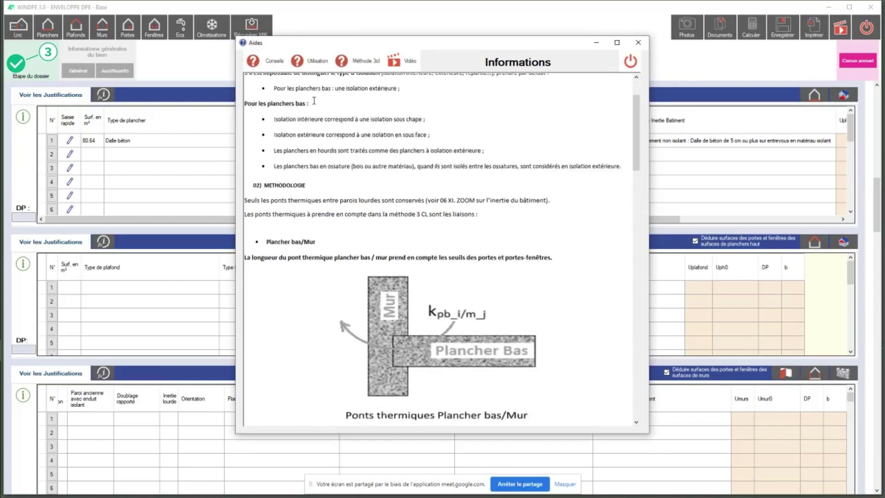
scroll(308, 110, down, 7)
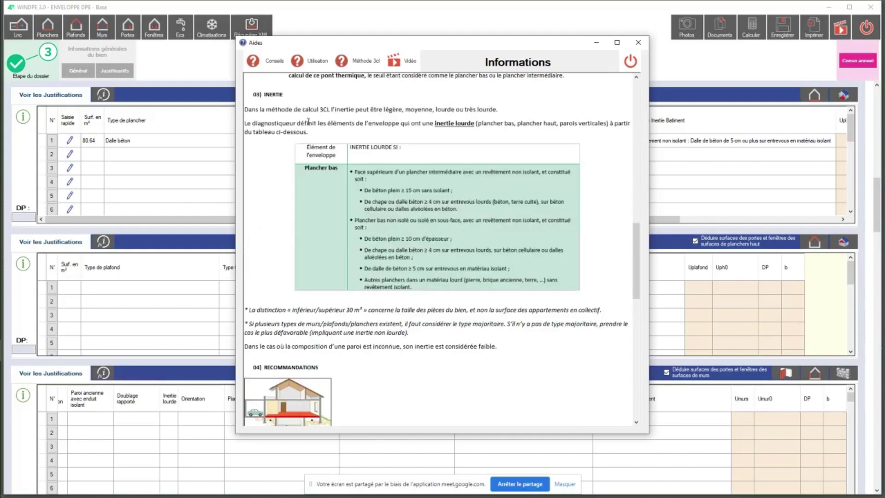
scroll(373, 140, down, 1)
scroll(373, 141, up, 18)
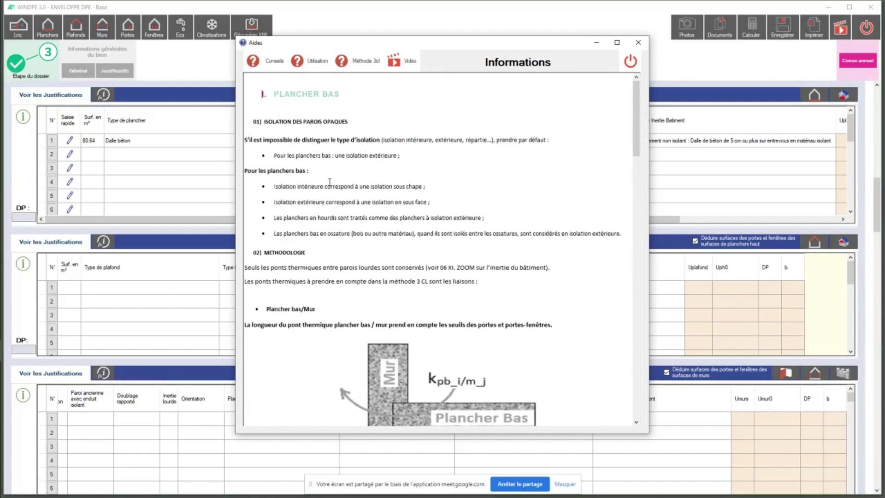
Consult the lower floor's Utilisation and Méthode 3cl help pages, and close the help.
click(313, 68)
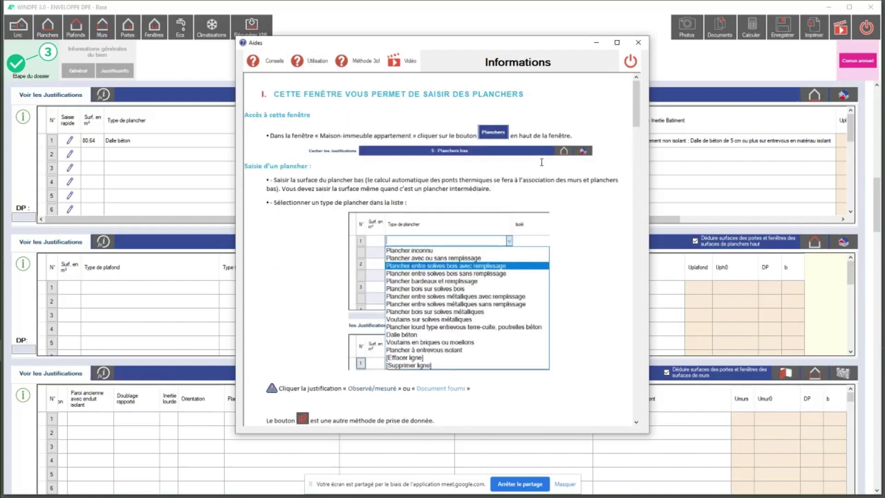
drag(638, 104, 608, 56)
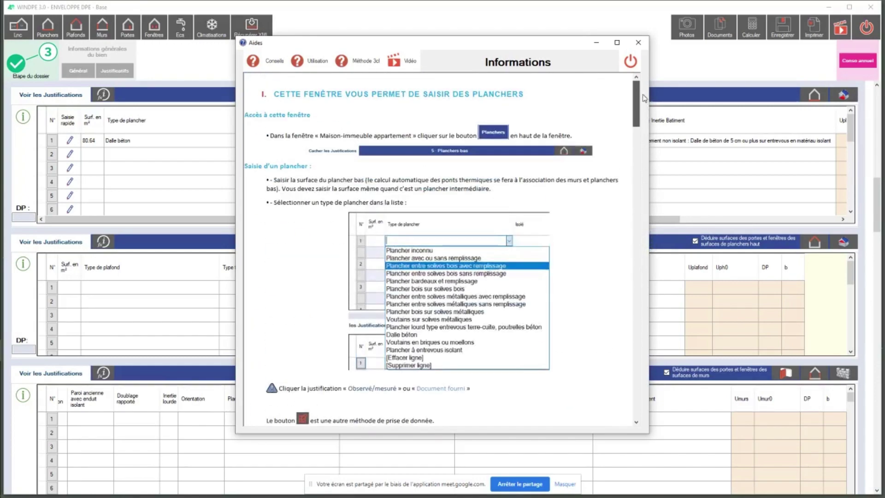
click(358, 64)
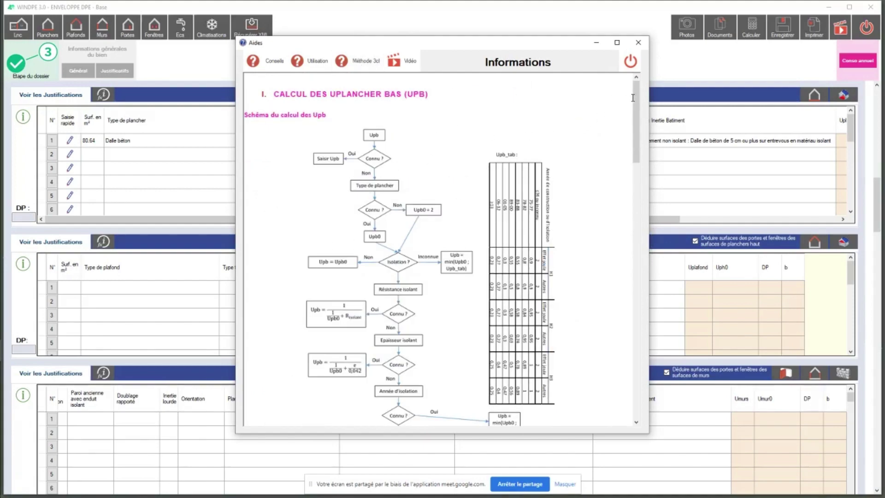
mouse_move(634, 98)
mouse_down()
mouse_move(634, 358)
mouse_move(619, 138)
mouse_move(635, 81)
mouse_up()
drag(478, 45, 477, 65)
click(631, 82)
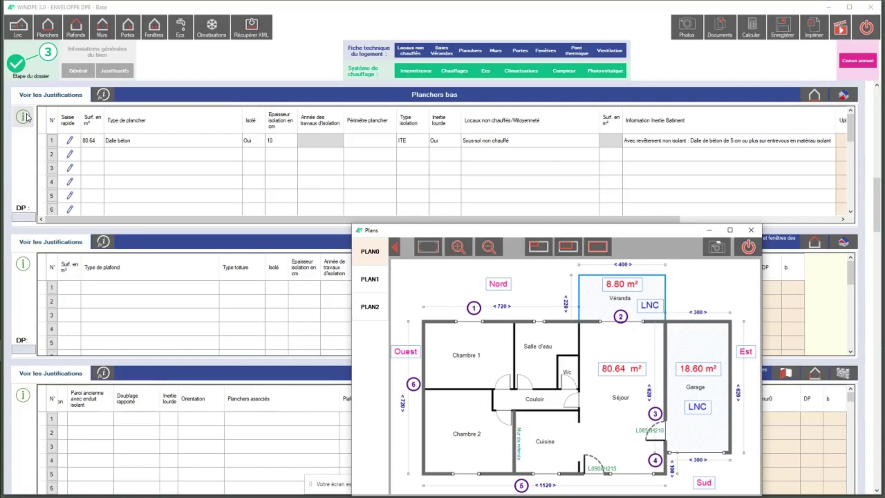
Add a first upper floor in Planchers haut with Type de plafond set to Plafond bois sur solives bois.
click(475, 51)
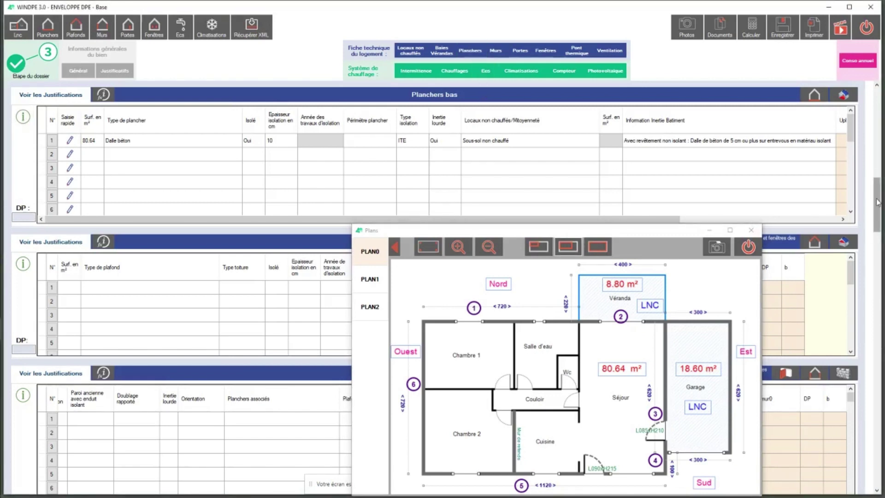
drag(879, 203, 879, 222)
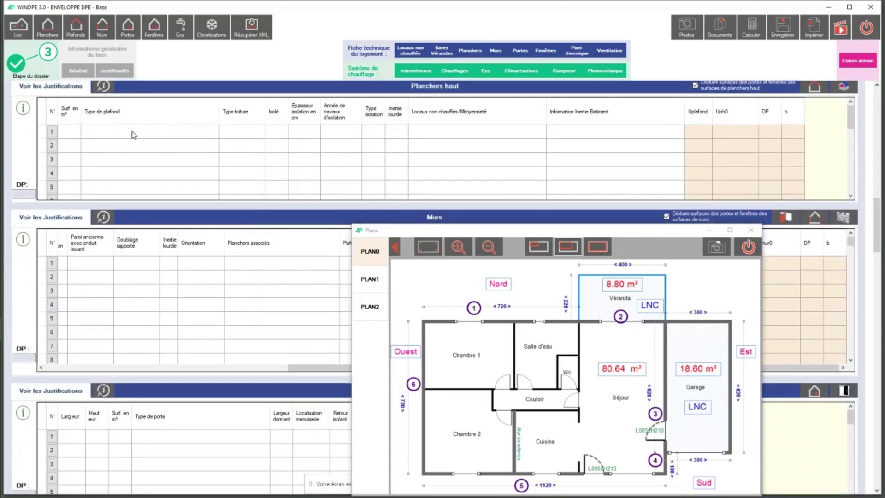
drag(877, 200, 876, 198)
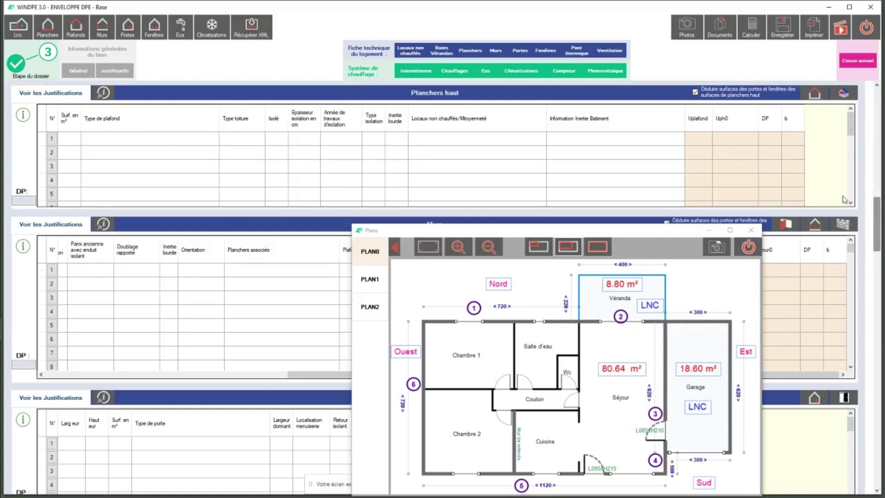
click(218, 139)
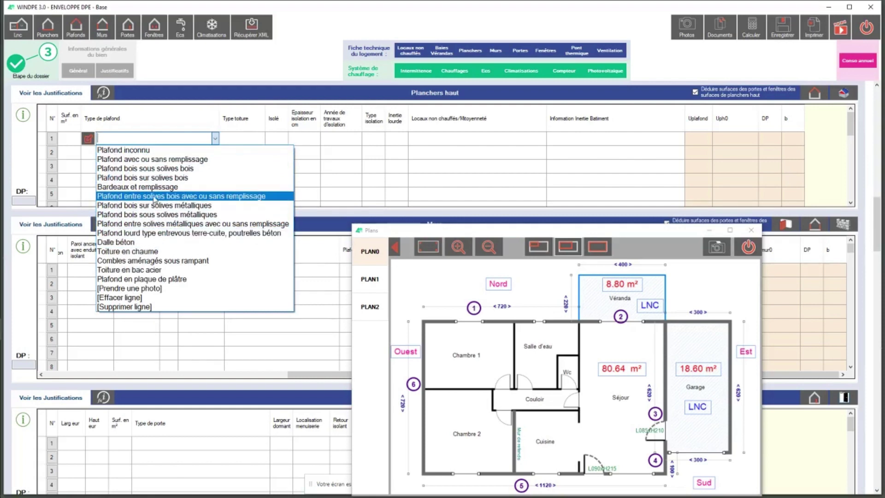
click(157, 178)
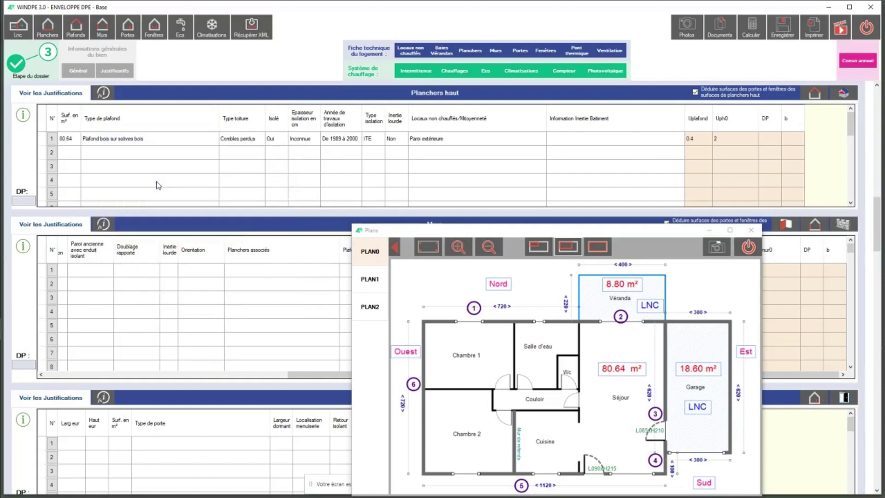
Check the Type toiture options and examine the Uph calculation scheme in the upper floor's Méthode 3cl help.
click(263, 140)
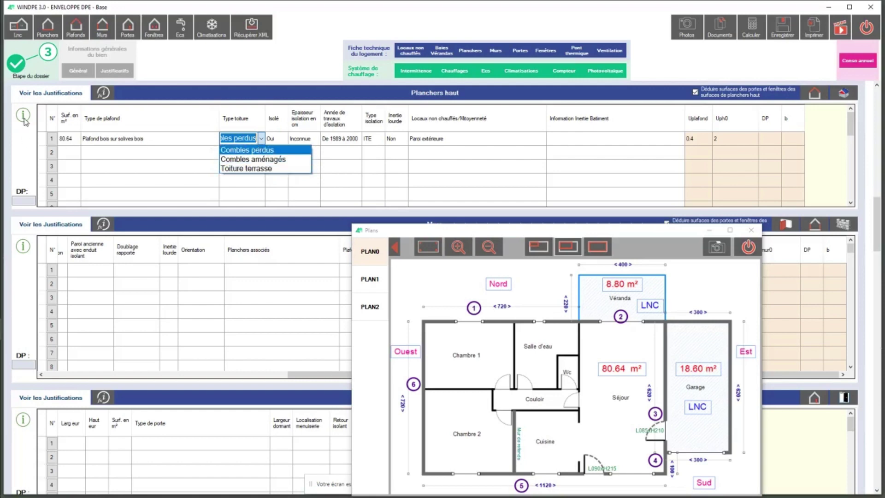
click(257, 146)
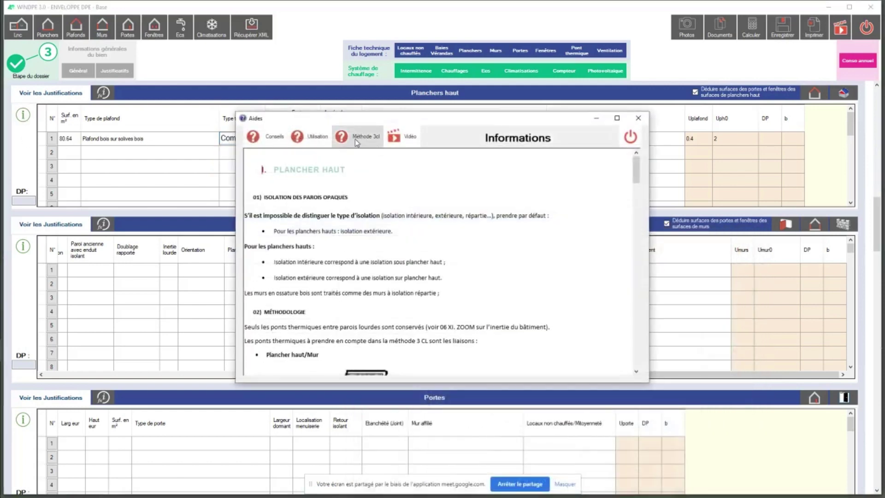
click(357, 139)
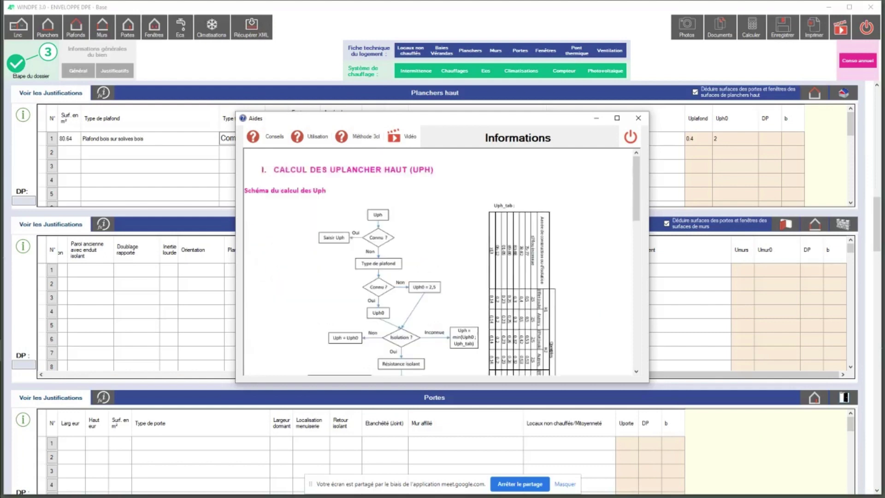
scroll(566, 308, down, 5)
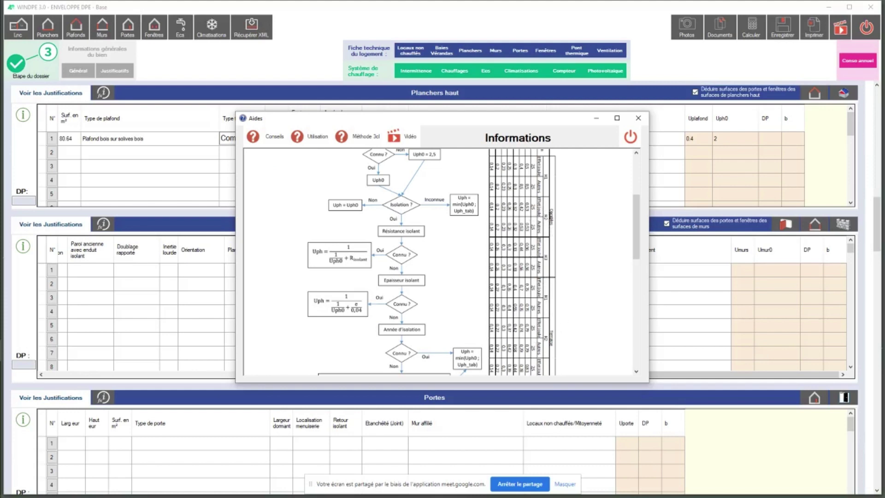
scroll(558, 220, up, 1)
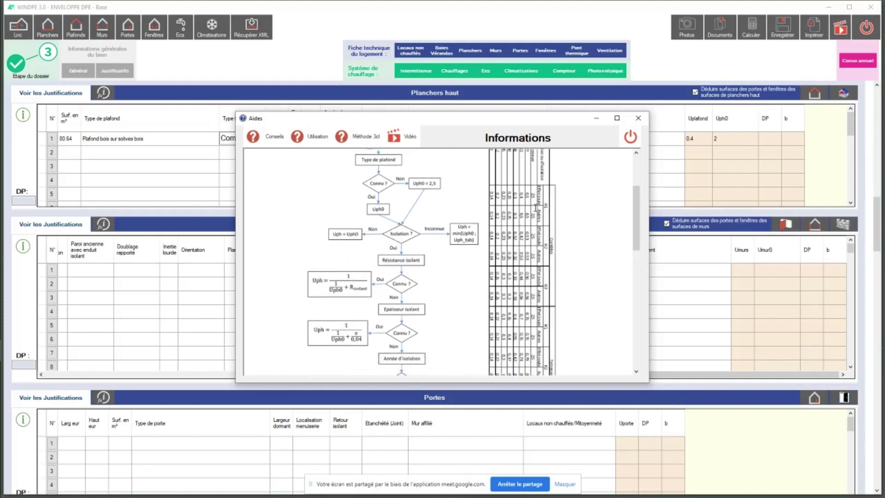
scroll(557, 268, down, 1)
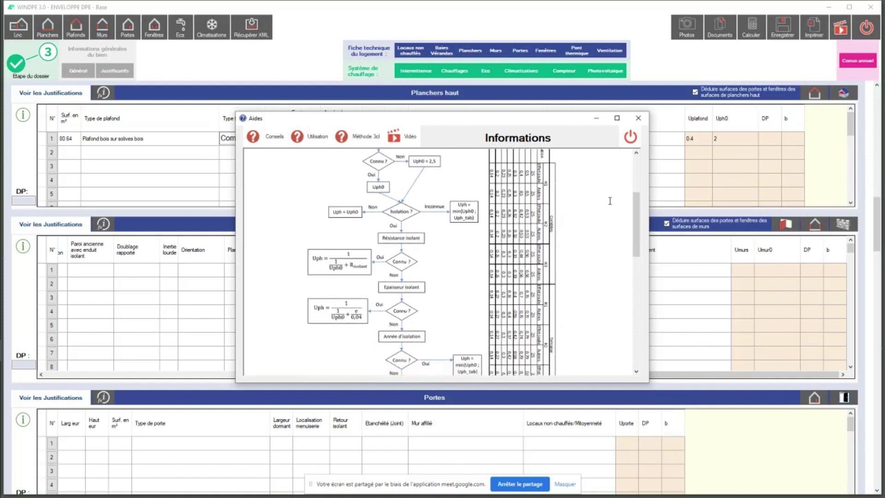
click(630, 140)
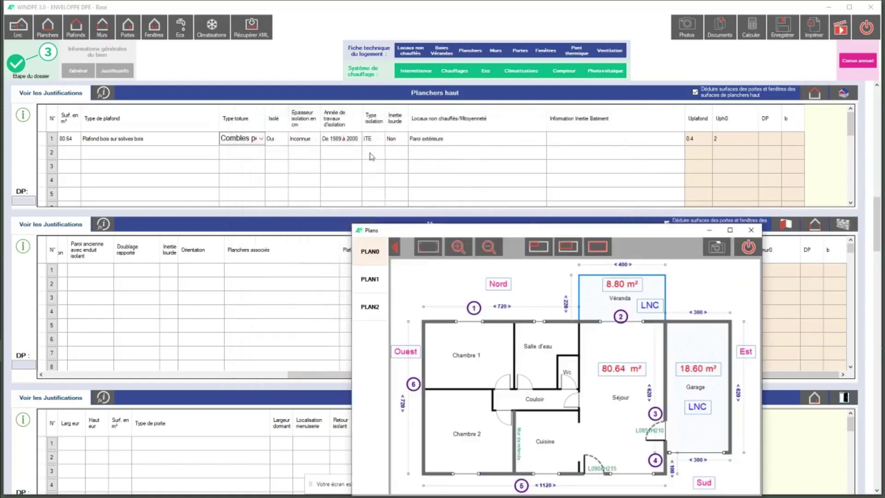
Choose Combles perdus as the upper floor's Type toiture and Inconnue as its Epaisseur isolation.
click(261, 138)
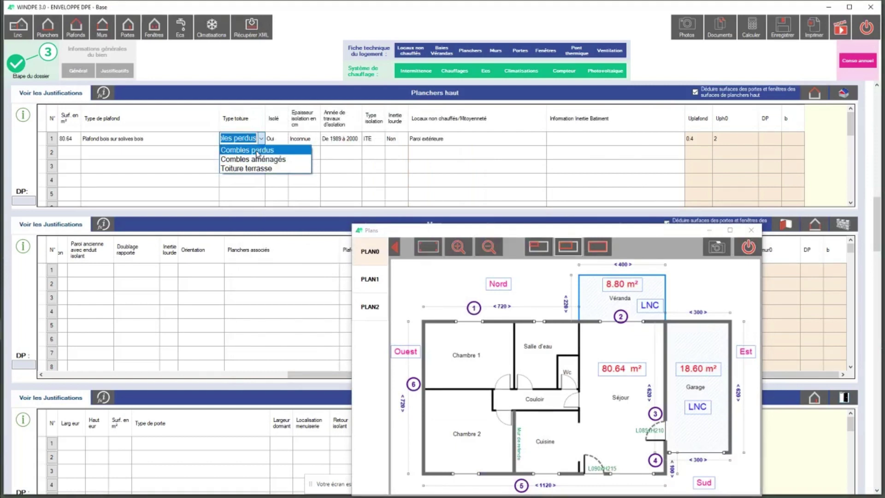
click(257, 150)
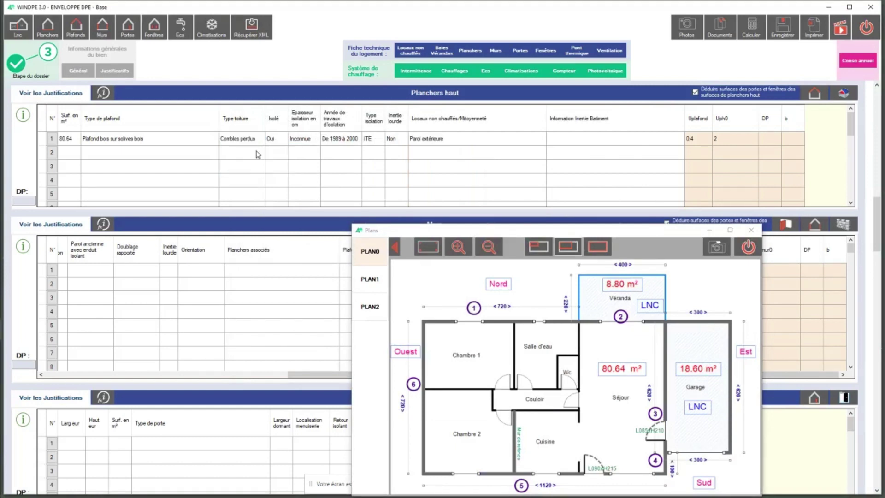
click(279, 139)
click(279, 139)
click(317, 140)
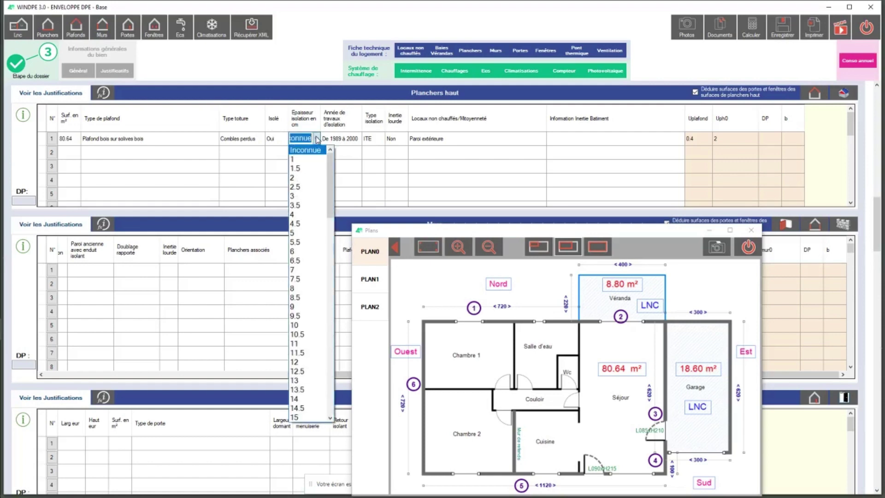
click(318, 148)
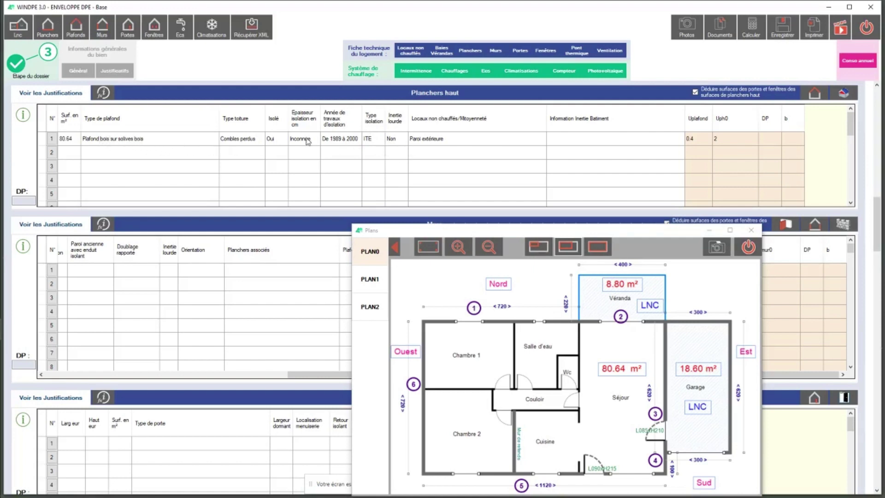
Set the upper floor's Locaux non chauffés/Mitoyenneté to Local chauffé (Plancher intermédiaire).
click(544, 139)
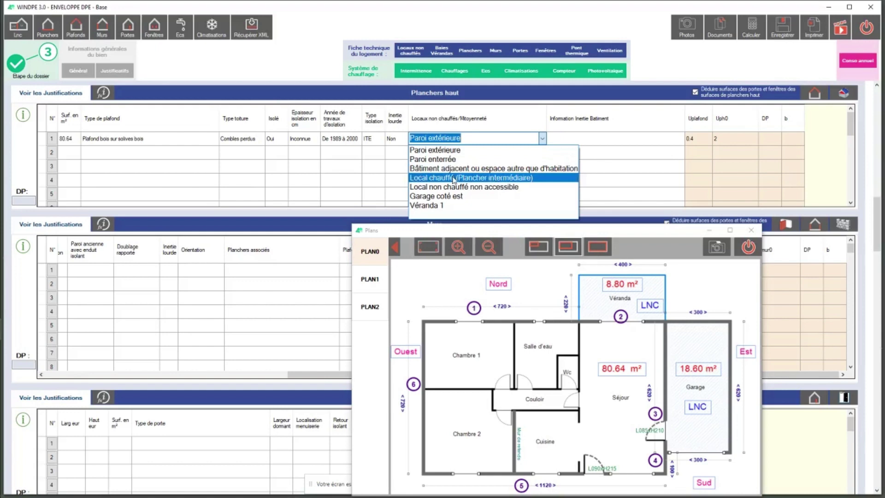
click(430, 184)
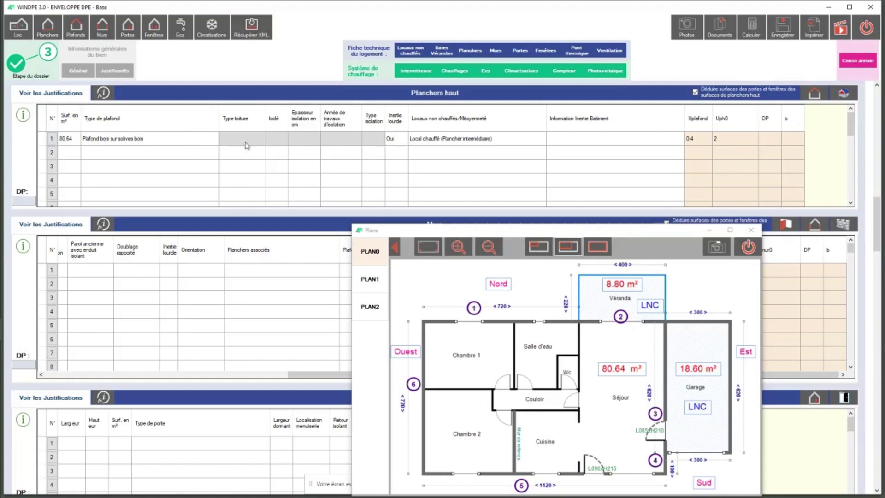
Set the upper floor's Locaux non chauffés/Mitoyenneté to Paroi extérieure and reselect Plafond bois sur solives bois as its Type de plafond.
click(478, 142)
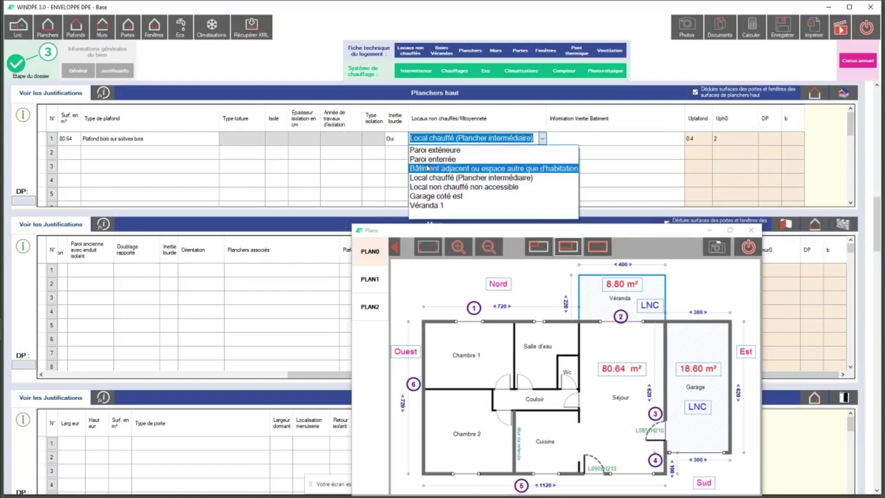
click(448, 150)
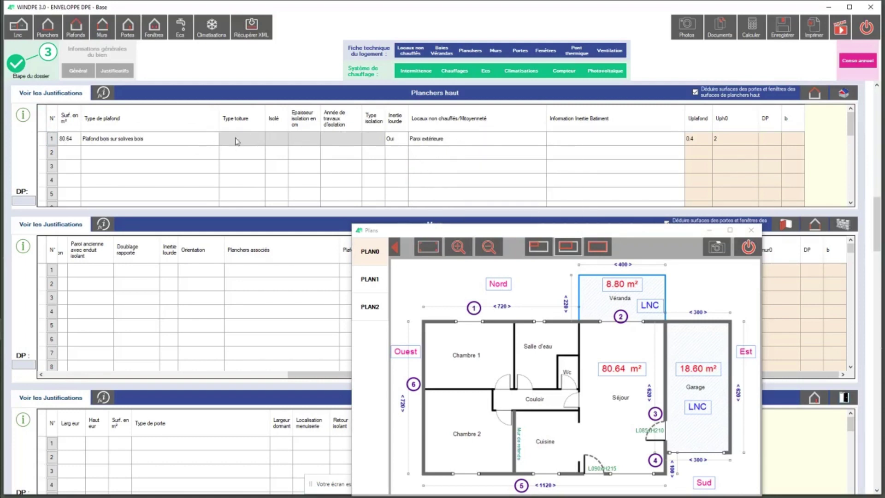
click(186, 140)
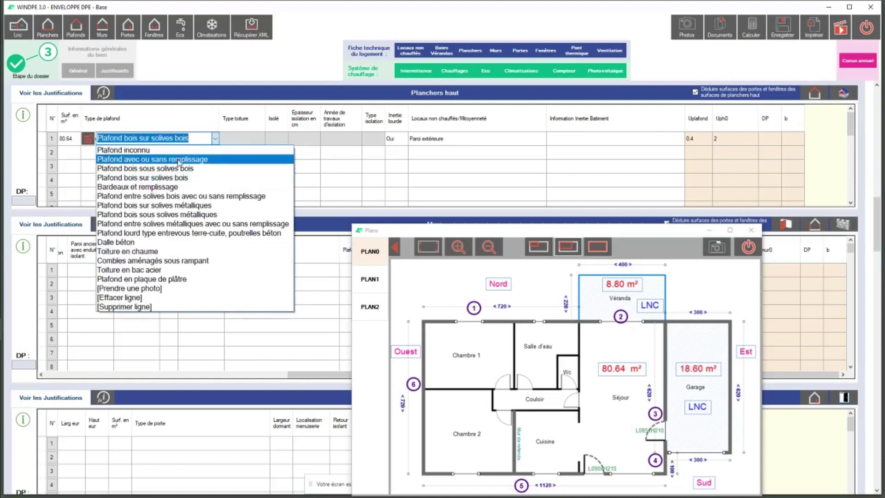
click(172, 181)
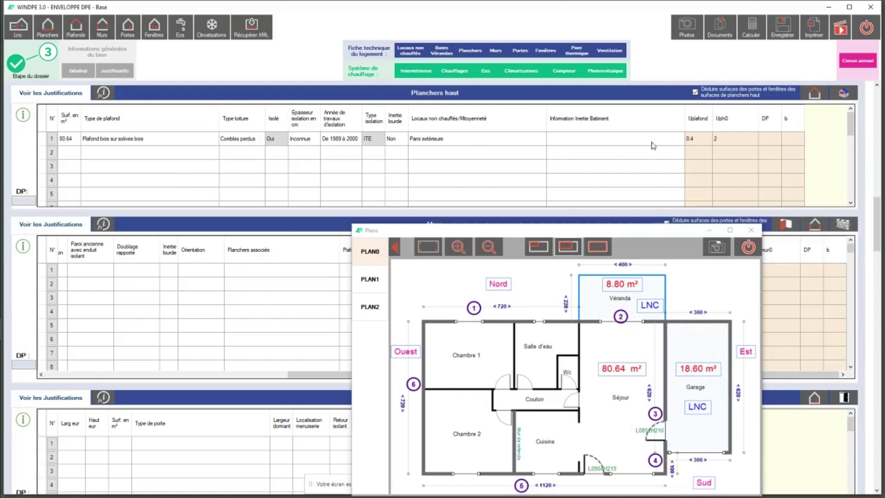
click(681, 139)
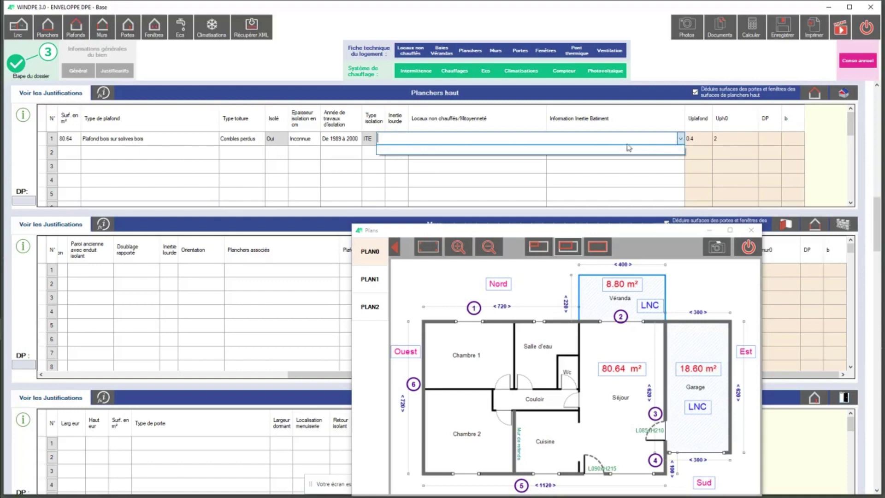
click(647, 137)
click(644, 157)
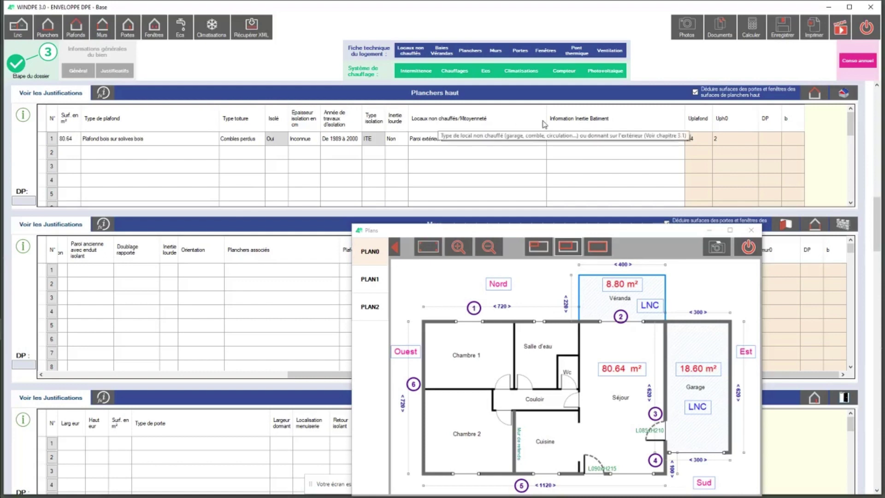
Set the first wall's Largeur / Longueur du mur to 7.2 in the Murs section, keeping the floor plan window below its first rows.
click(496, 51)
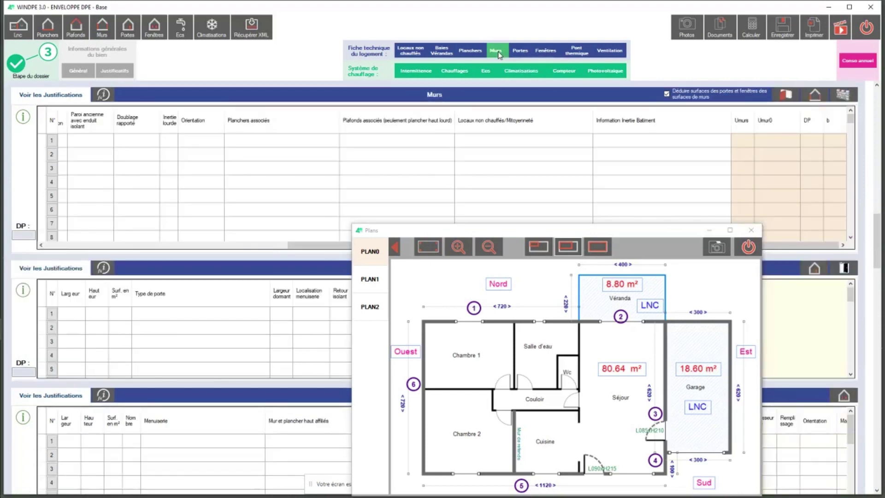
click(162, 246)
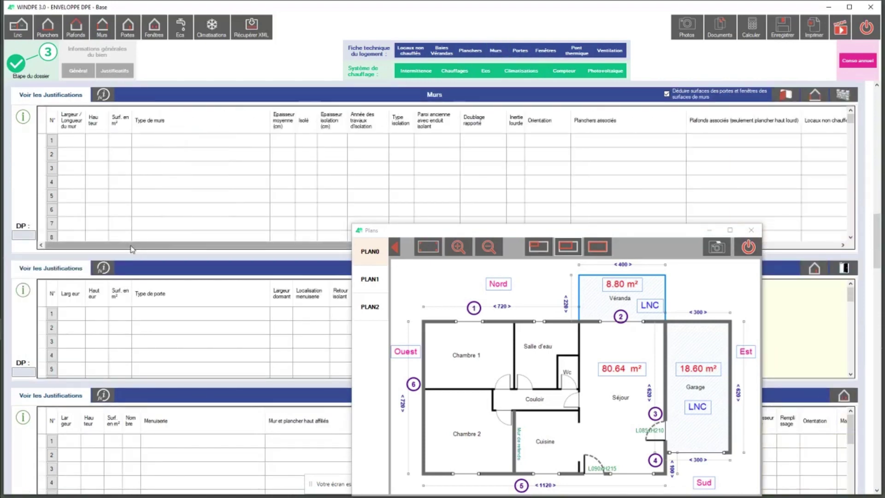
drag(537, 234, 539, 191)
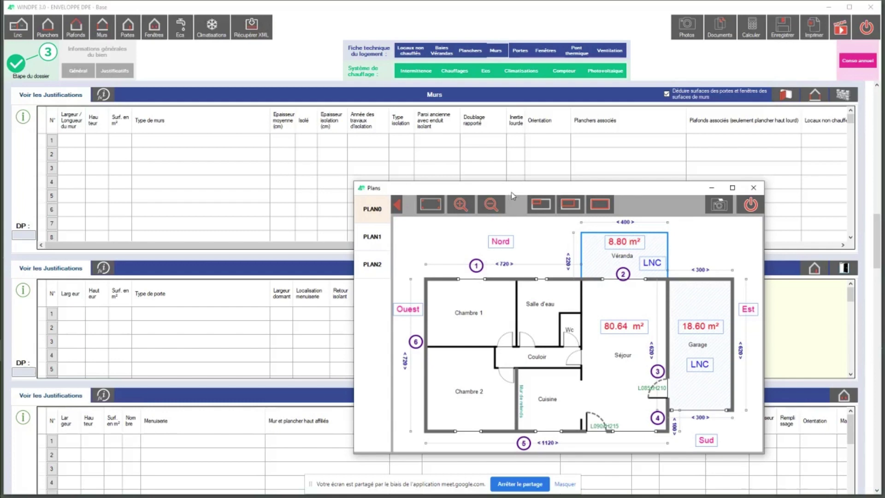
drag(511, 193, 521, 230)
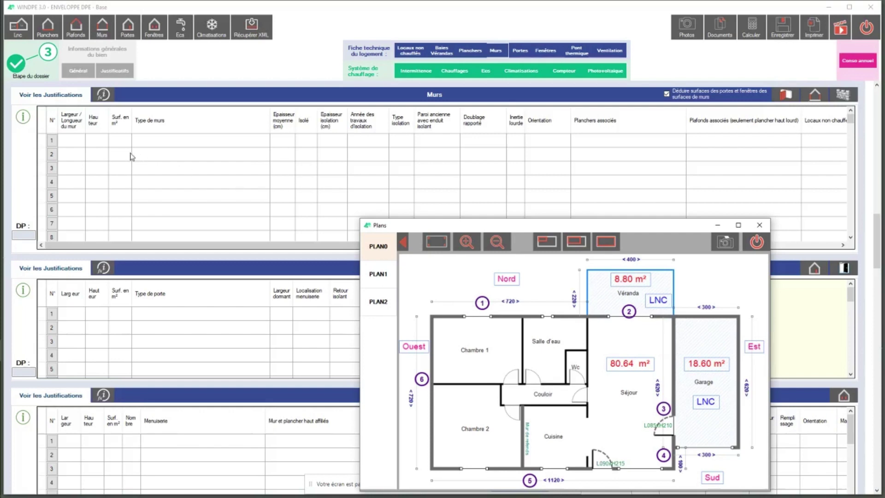
click(82, 137)
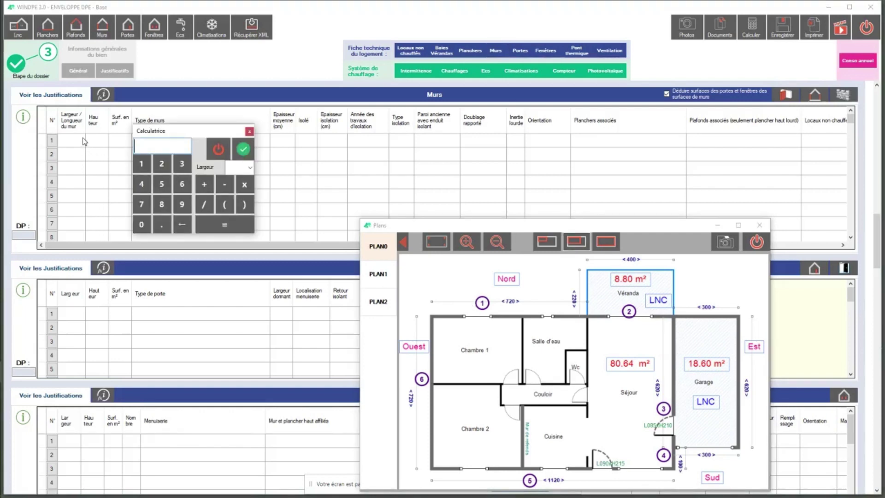
click(141, 204)
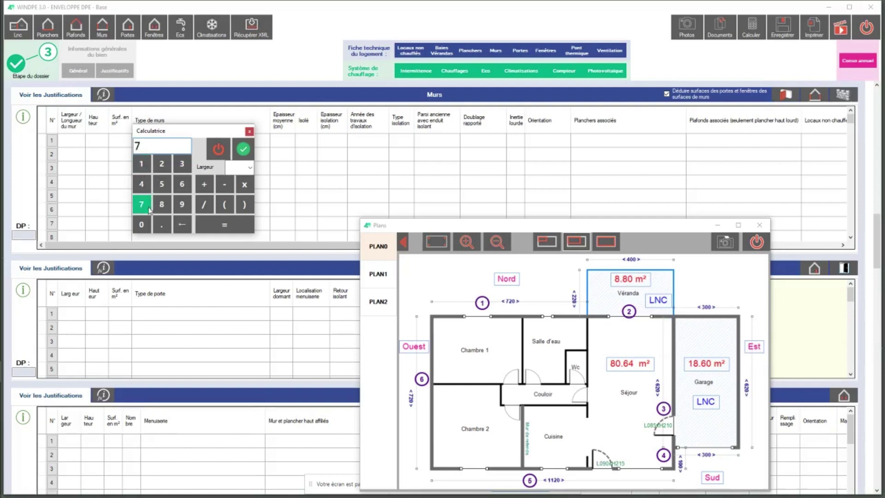
click(161, 225)
click(161, 164)
click(243, 149)
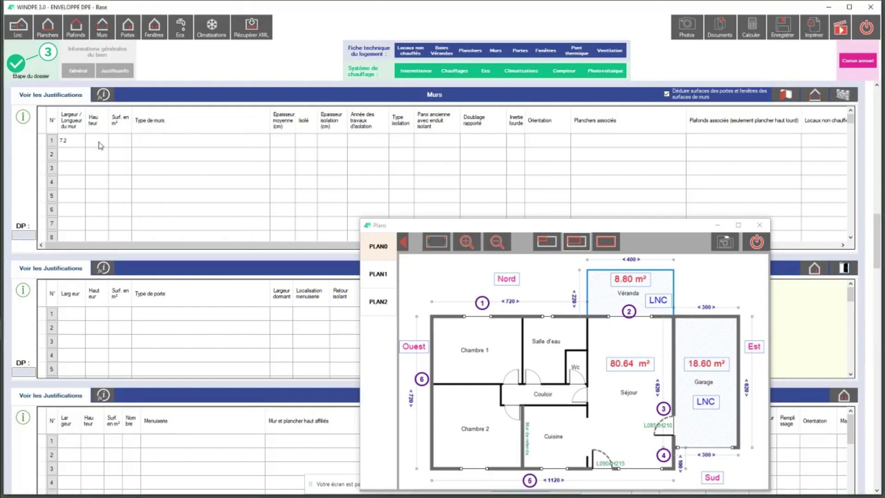
Set the first wall's Hauteur to 2.5.
click(101, 145)
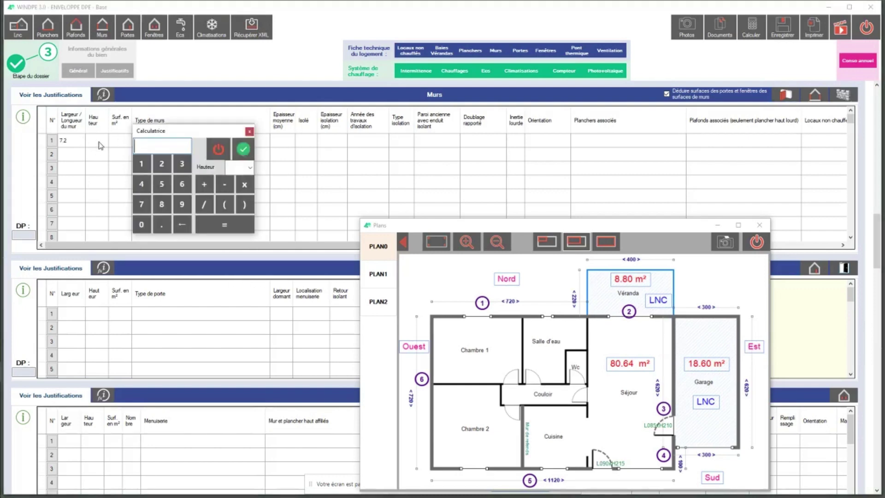
click(162, 164)
click(161, 224)
click(161, 184)
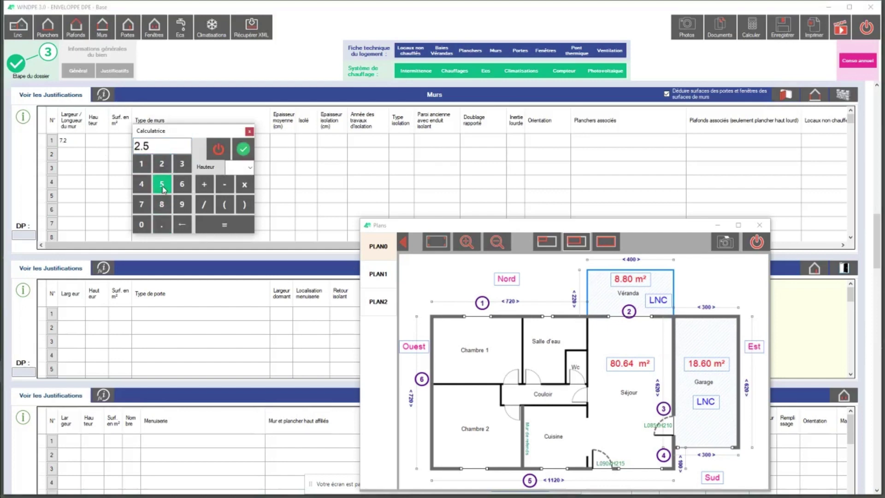
click(243, 149)
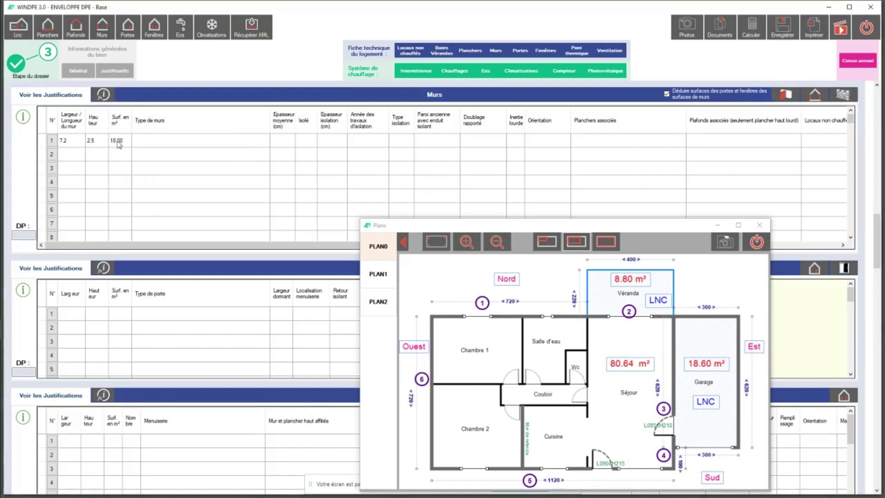
Choose Murs en blocs de béton creux as the first wall's type and 20 et - as its Epaisseur moyenne.
click(267, 140)
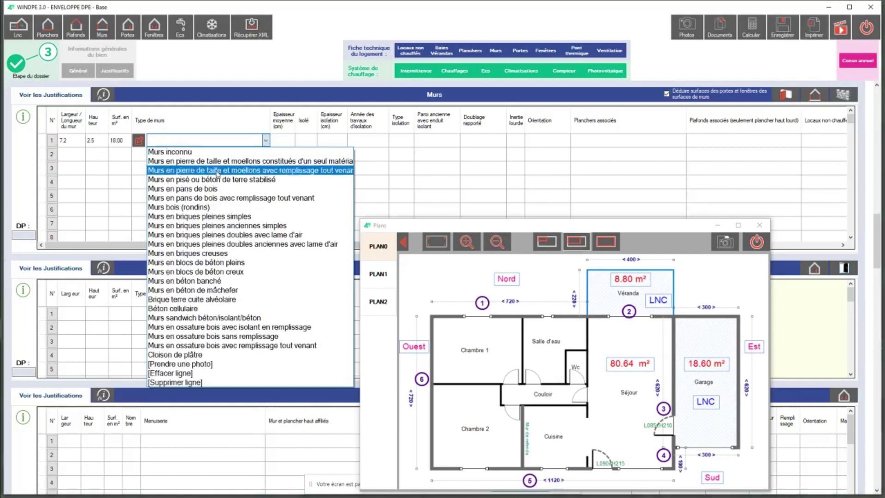
click(217, 271)
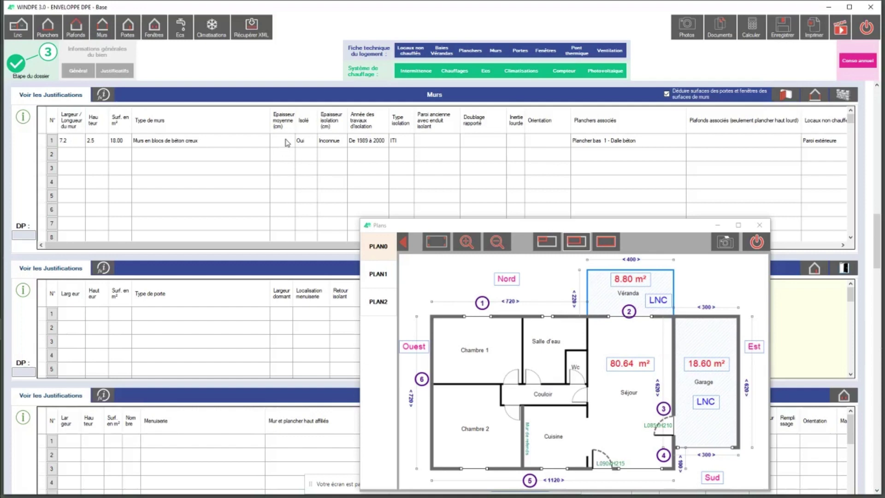
click(287, 143)
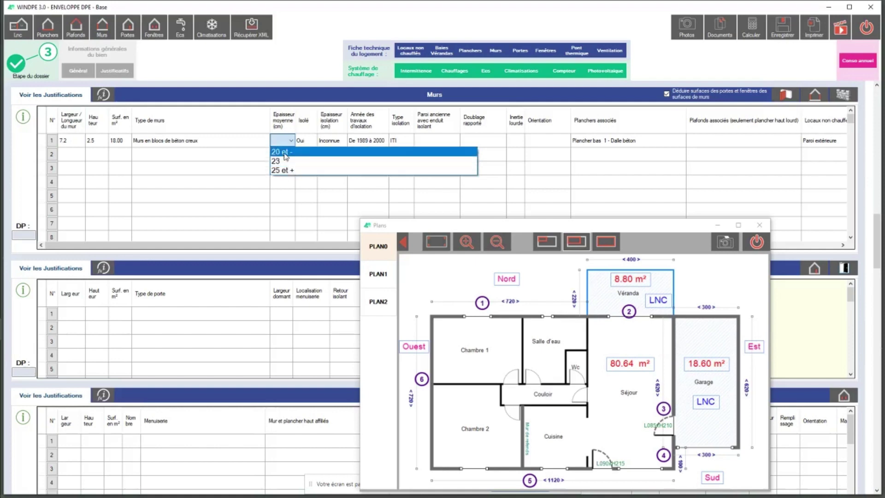
click(283, 153)
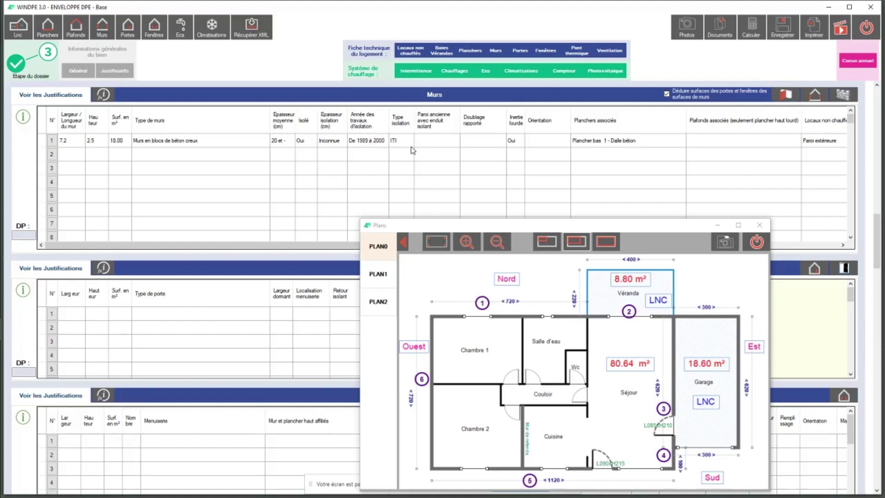
Read the built-in explanation of the walls' Paroi ancienne avec enduit isolant field.
mouse_move(436, 127)
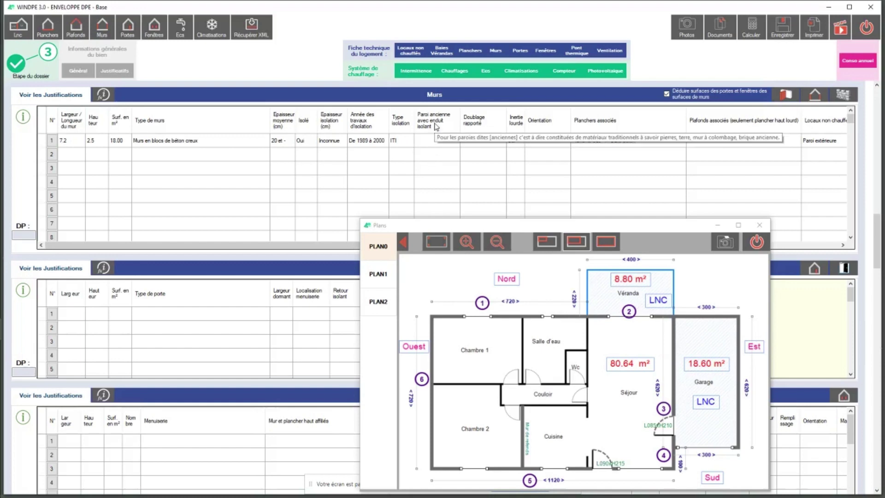
click(676, 229)
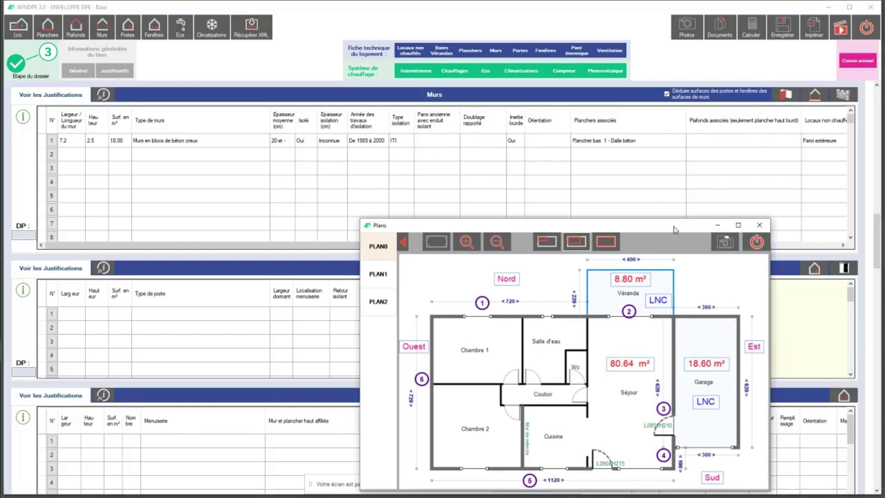
click(454, 134)
mouse_move(446, 124)
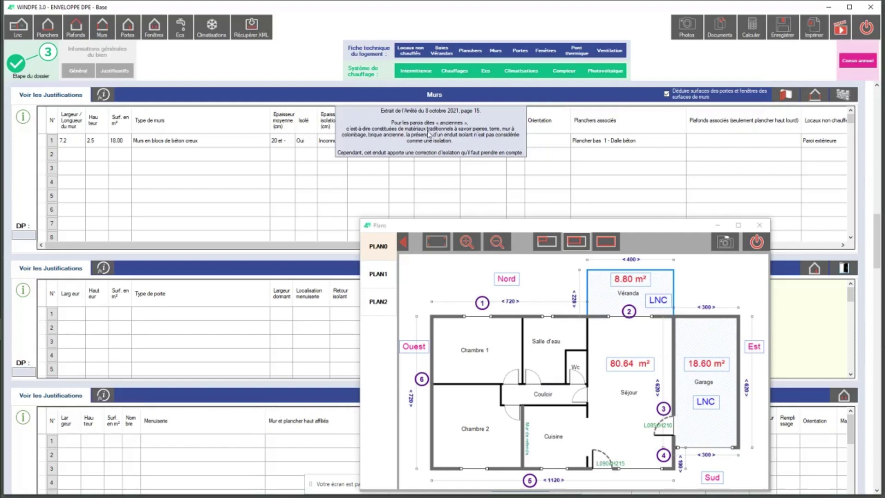
Review the wall types, reselect Murs en blocs de béton creux for the first wall and set its Epaisseur moyenne to 20 et - again.
click(264, 141)
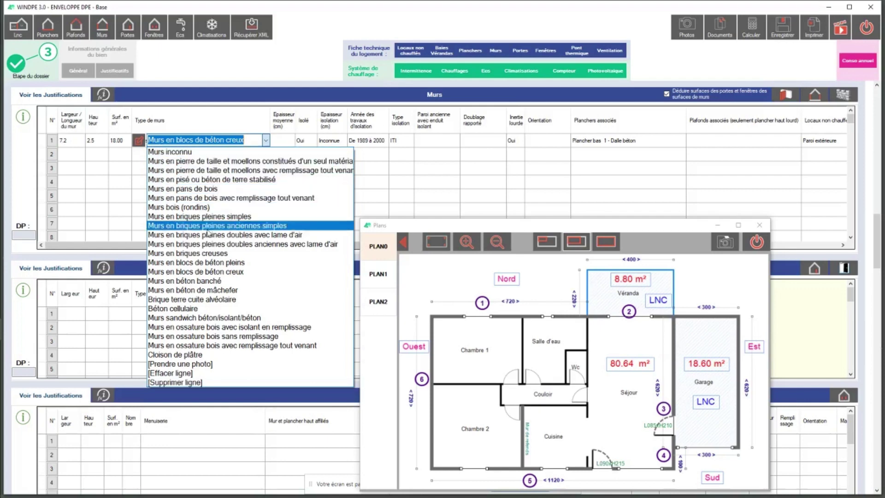
click(211, 273)
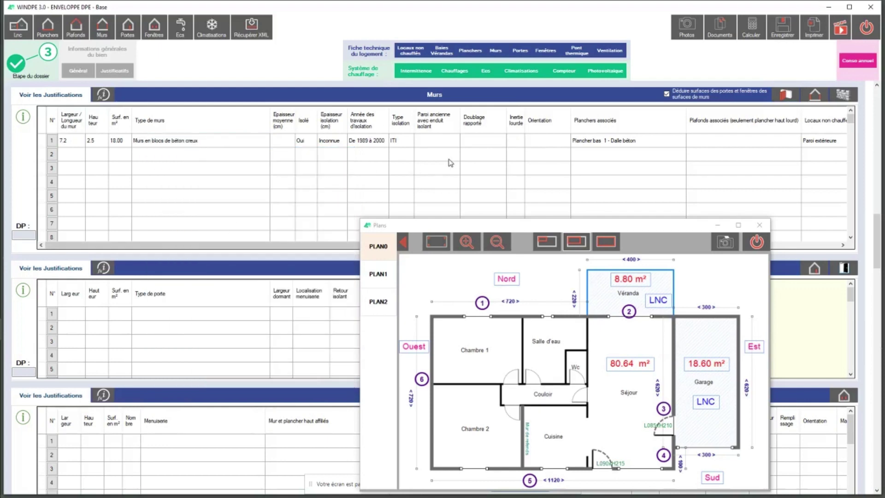
click(290, 146)
click(432, 155)
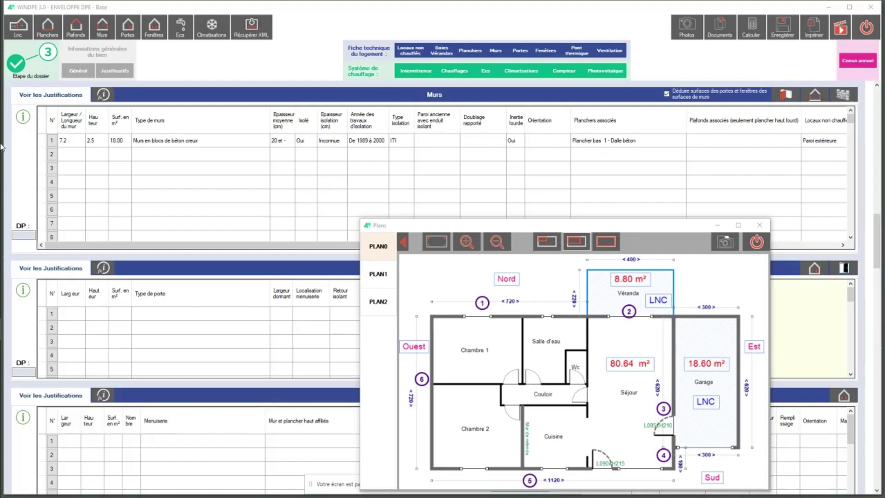
Dismiss the Plans window so that it no longer covers the wall, door and window tables.
mouse_move(20, 365)
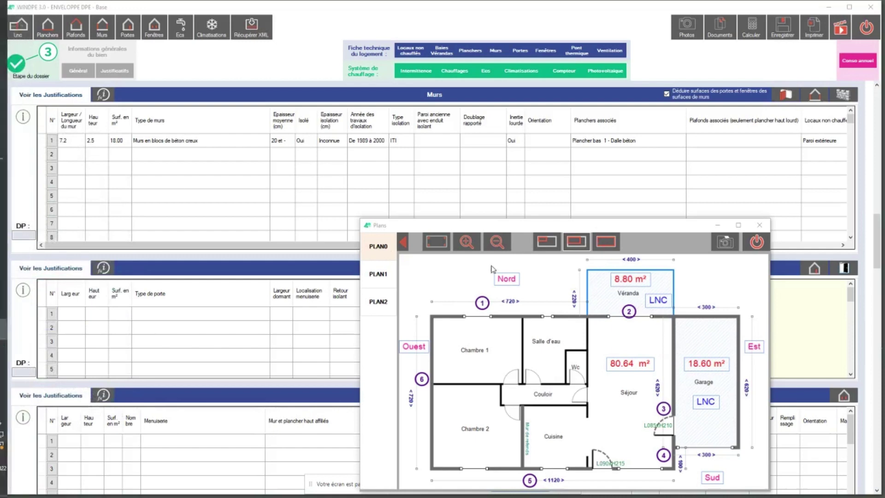
click(40, 84)
drag(495, 224, 504, 124)
click(744, 140)
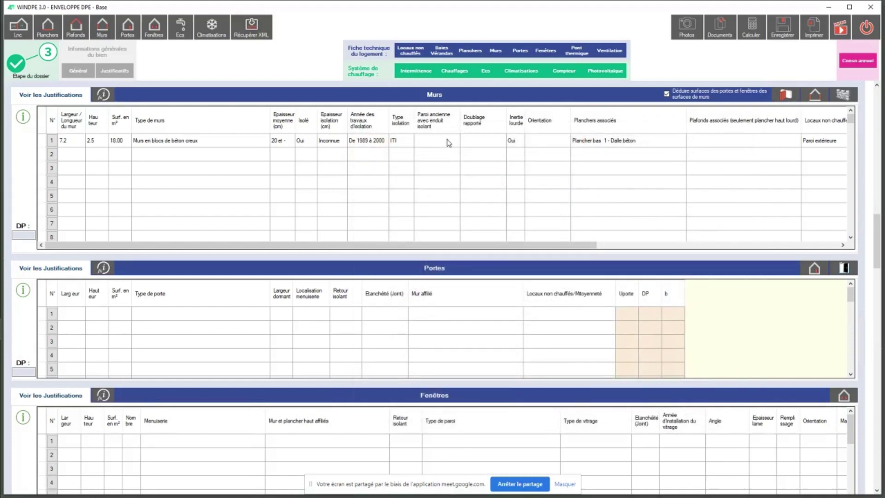
Mark wall 1 as not insulated (Isolé: Non) and set its Doublage rapporté to "Avec lame d'air de moins de 15mm".
click(485, 124)
click(308, 146)
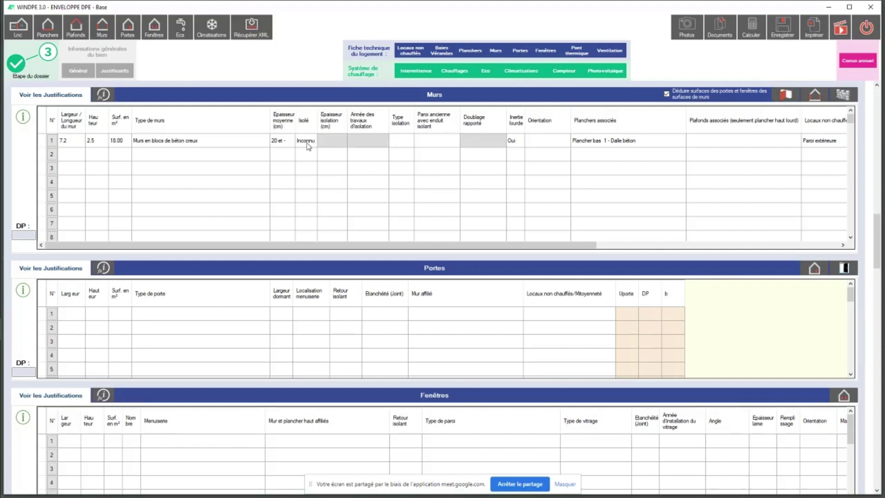
click(308, 146)
click(483, 144)
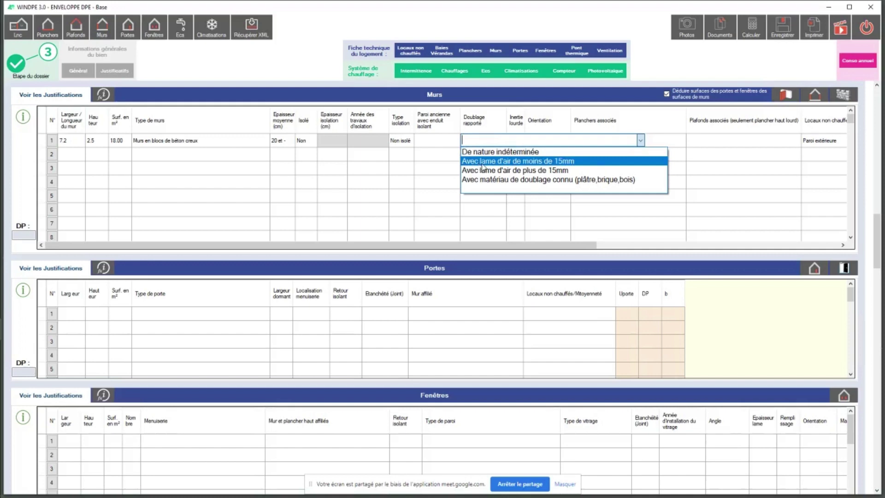
click(482, 162)
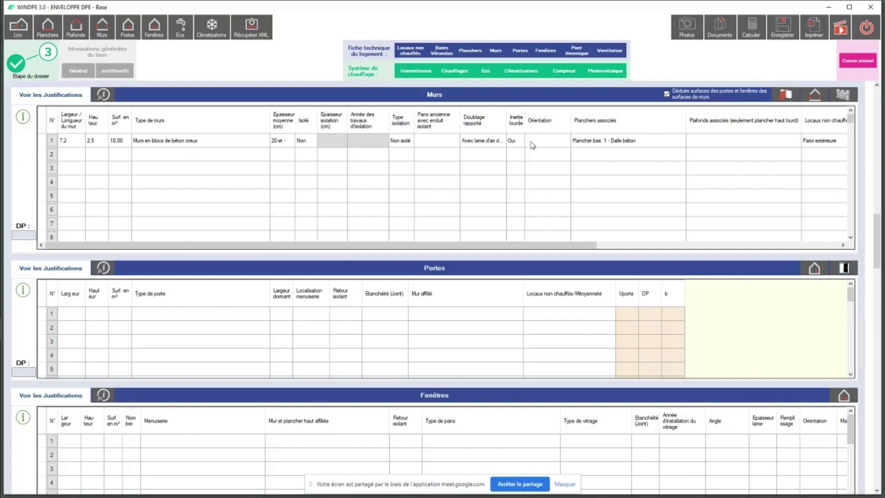
Set wall 1's orientation to Nord and display the floor plan below the wall table.
click(569, 141)
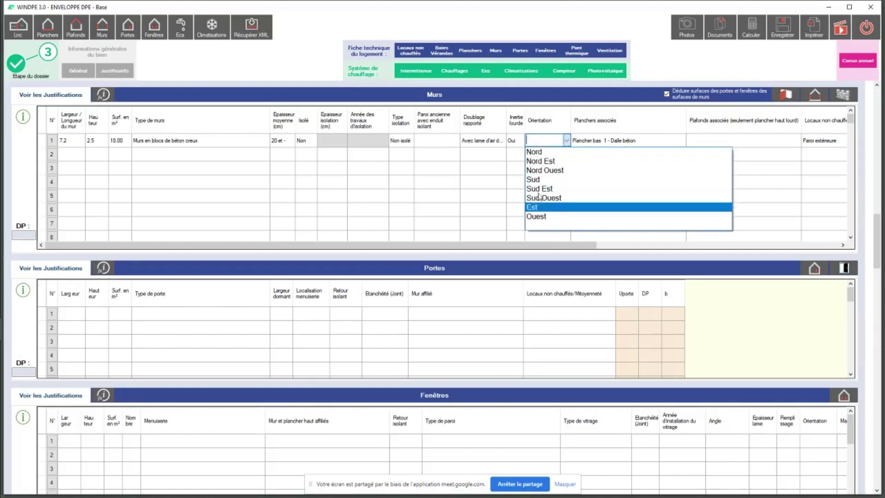
click(542, 153)
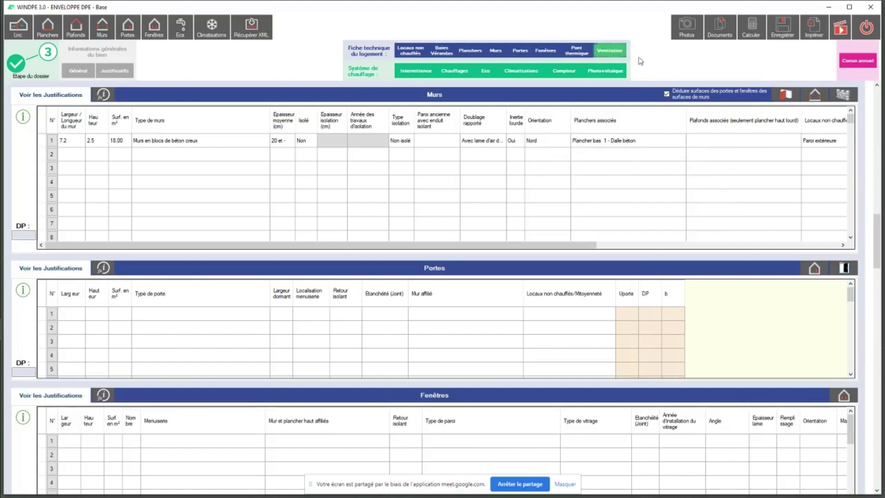
click(721, 28)
click(727, 112)
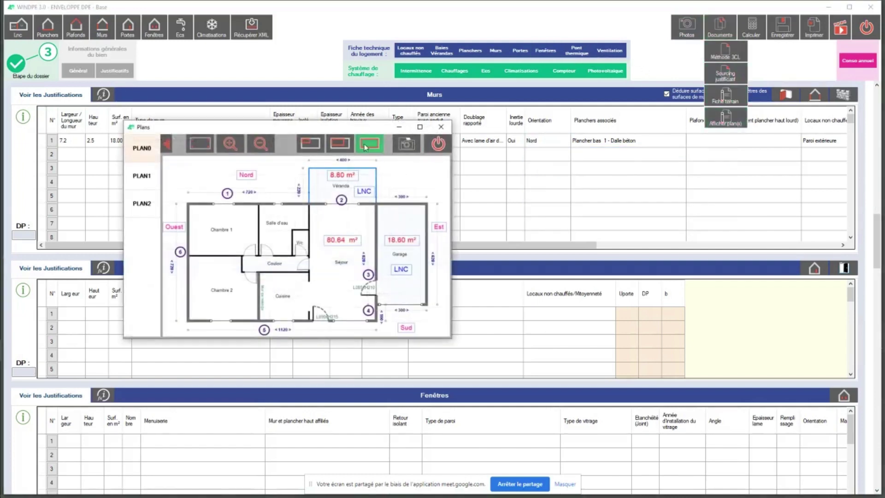
drag(301, 128, 602, 253)
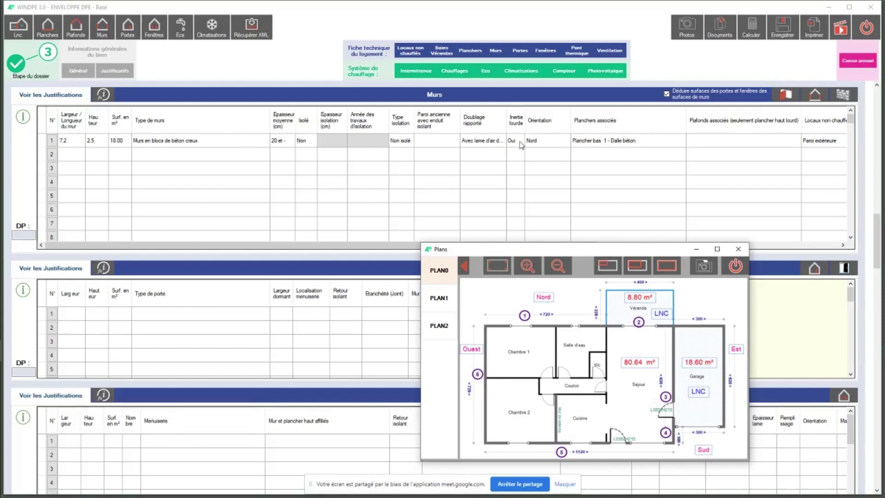
Select "Plancher bas 1 - Dalle béton" as wall 1's associated floor and leave its associated ceiling blank.
click(680, 143)
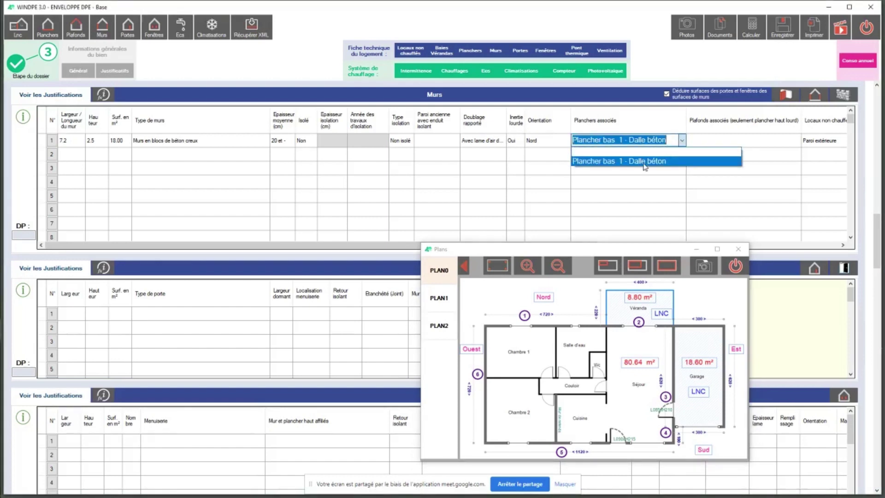
click(645, 167)
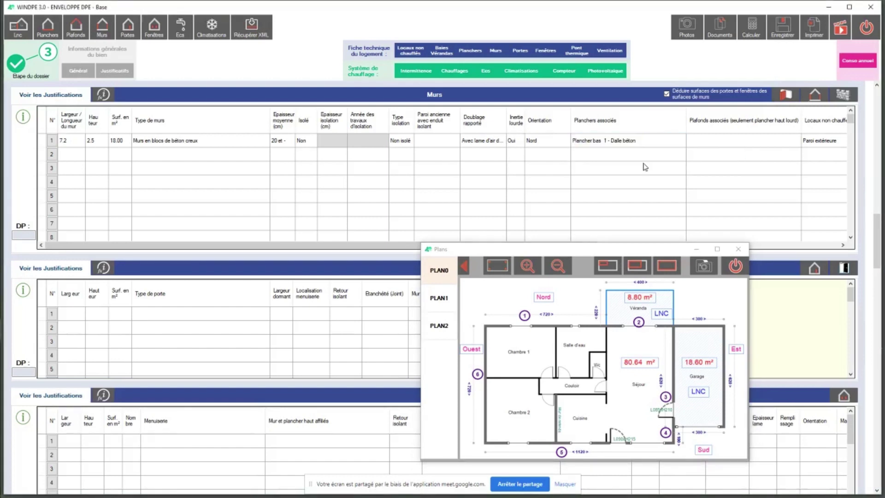
click(801, 143)
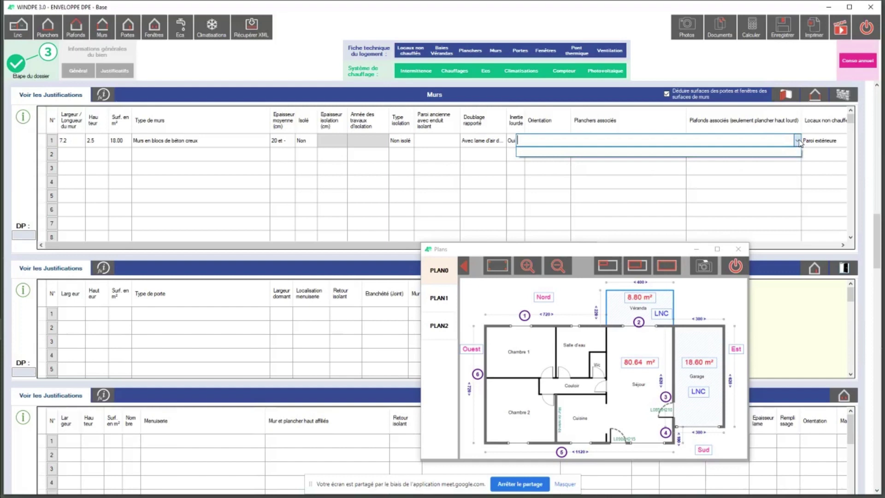
click(745, 153)
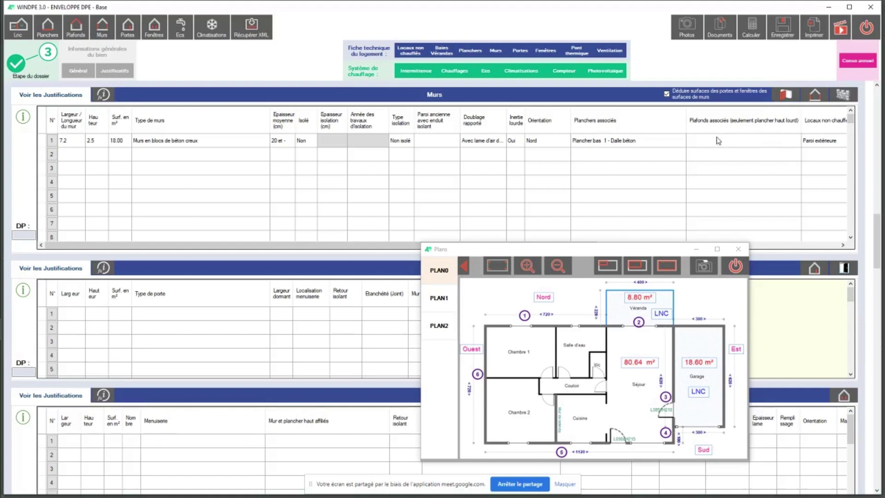
Set wall 1's building inertia information to "Epaisseur de plus de 11 cm", keeping the floor plan clear of the wall table.
drag(662, 244, 657, 261)
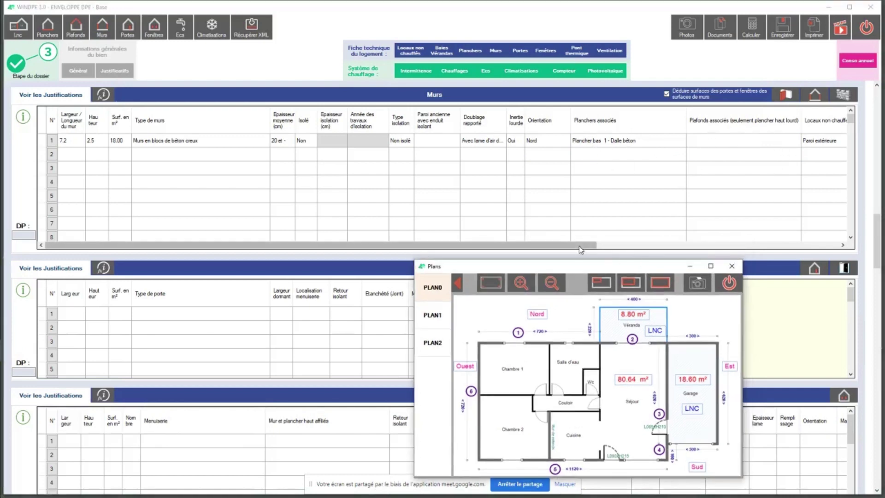
drag(580, 244, 724, 261)
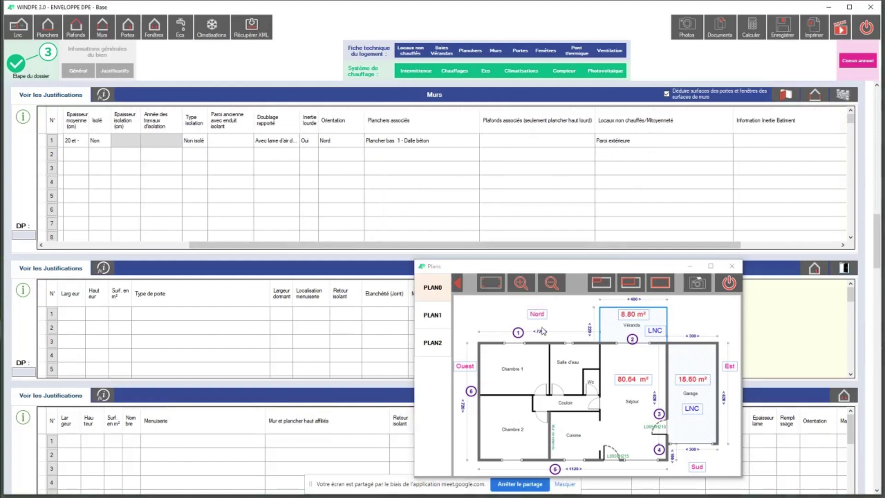
drag(687, 245, 764, 245)
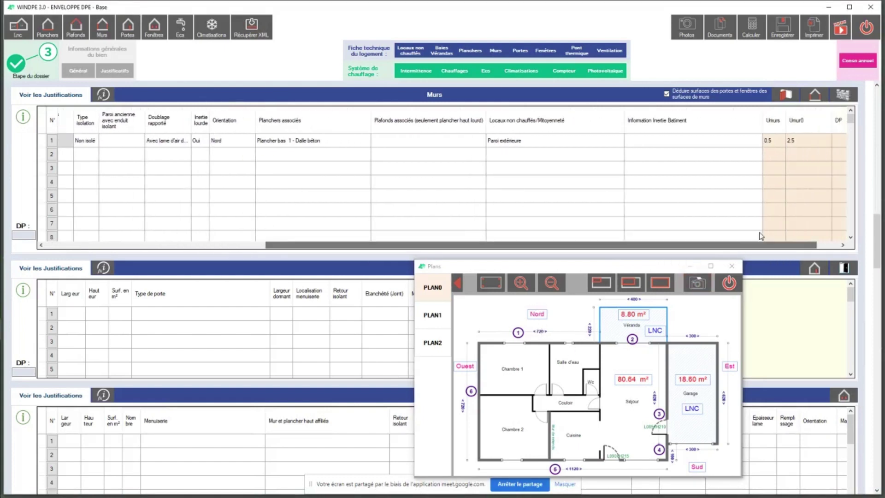
click(760, 141)
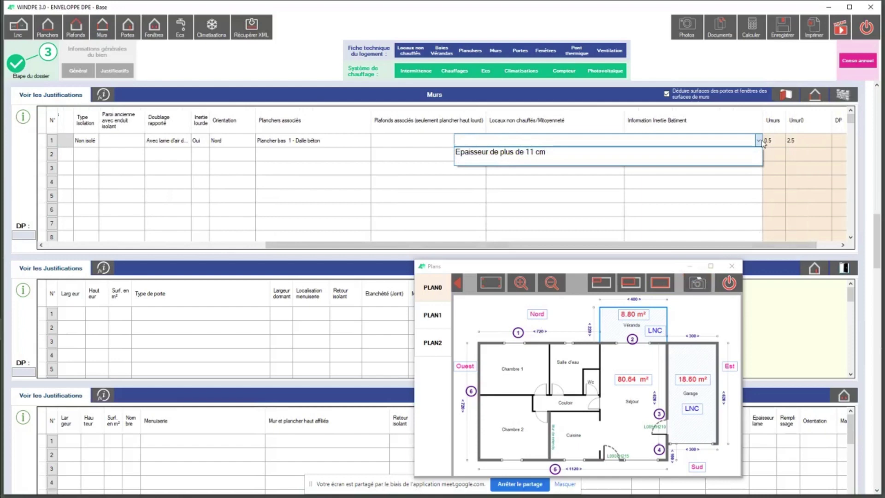
click(548, 155)
Copy wall 1 to create wall 2 and set the copy's width to 4.0.
drag(592, 249, 304, 243)
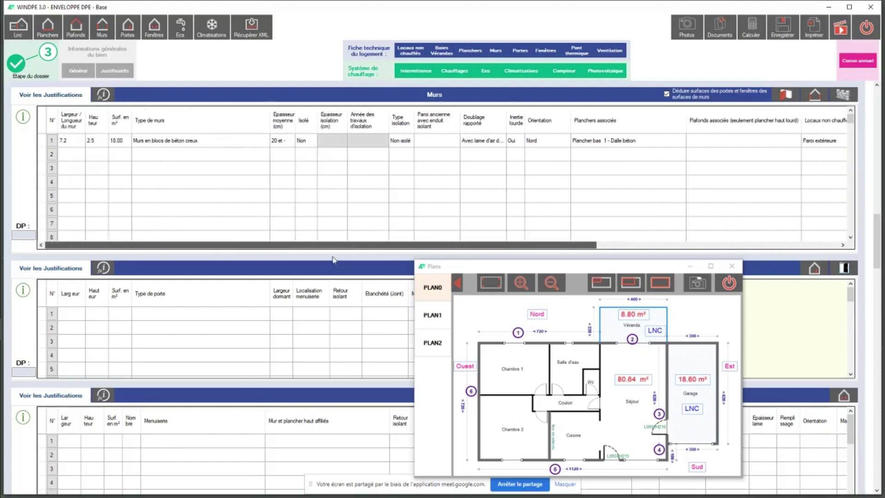
click(44, 142)
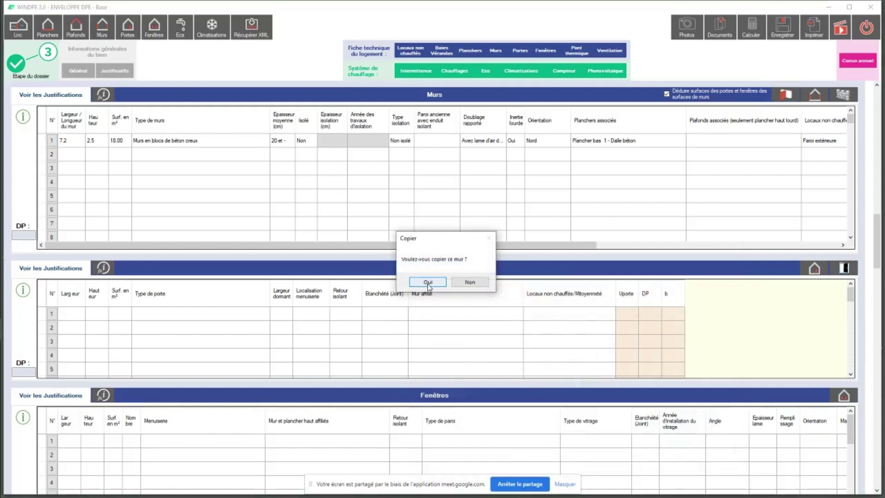
click(428, 283)
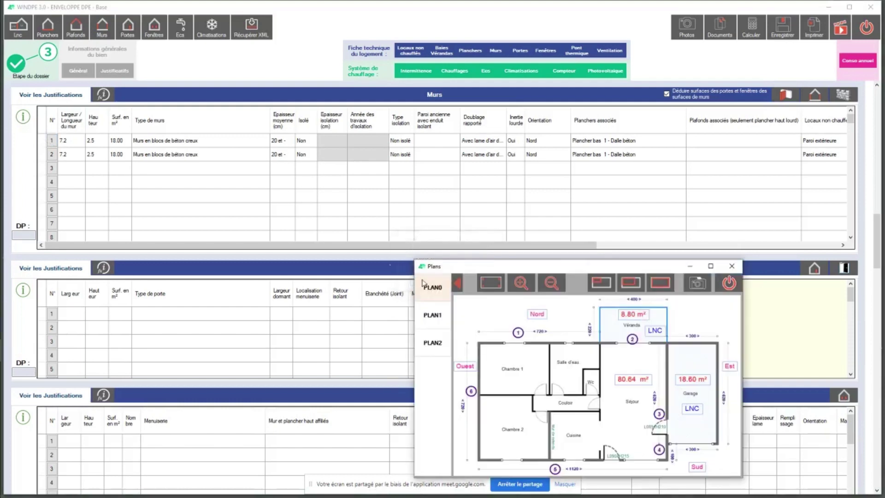
click(79, 157)
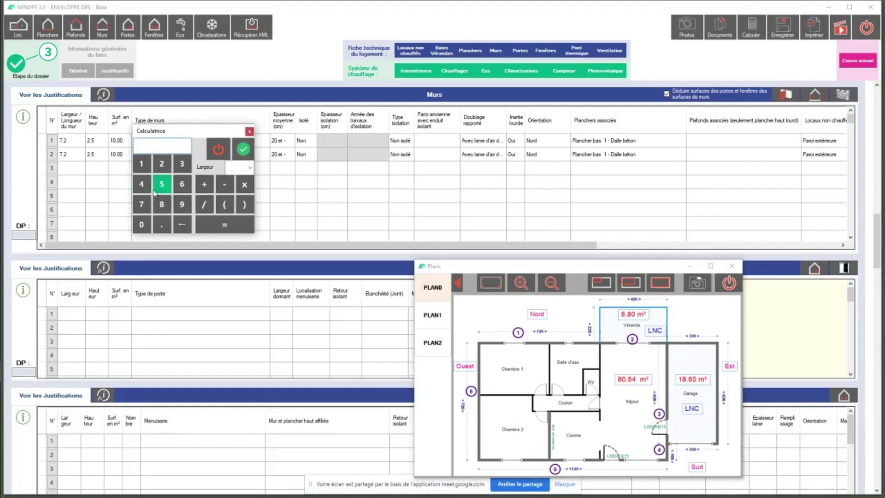
click(141, 184)
click(162, 225)
click(142, 225)
click(243, 149)
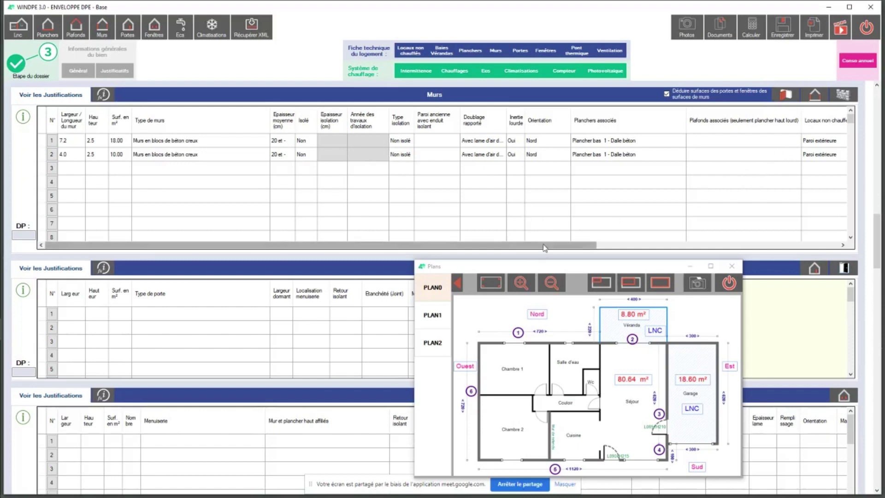
Set wall 2's adjoining unheated space (Locaux non chauffés/Mitoyenneté) to "Véranda 1".
drag(546, 245, 687, 247)
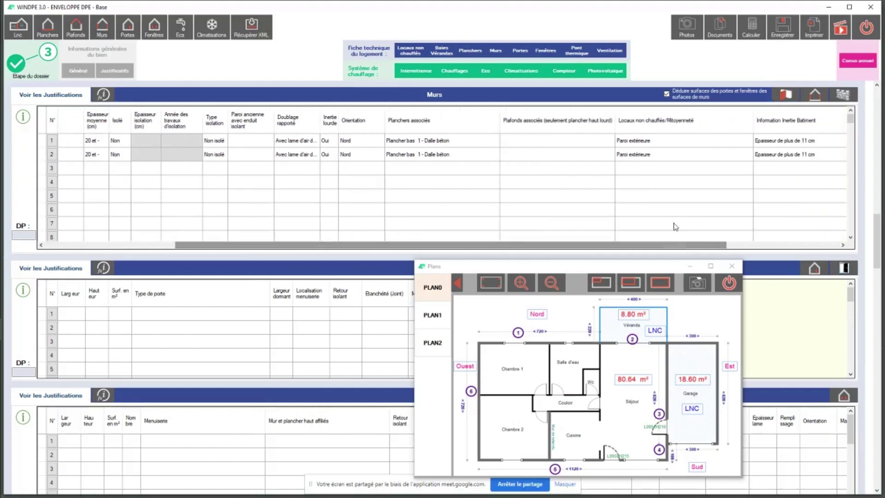
click(751, 154)
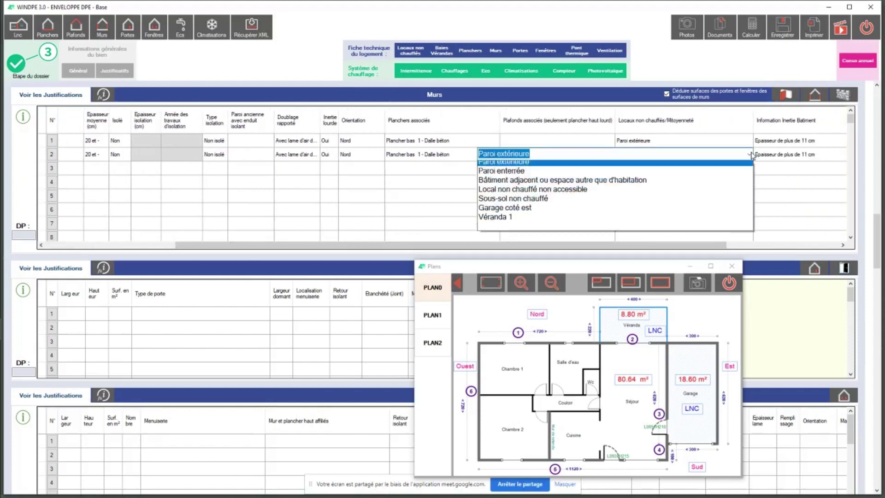
click(510, 221)
drag(510, 245, 340, 251)
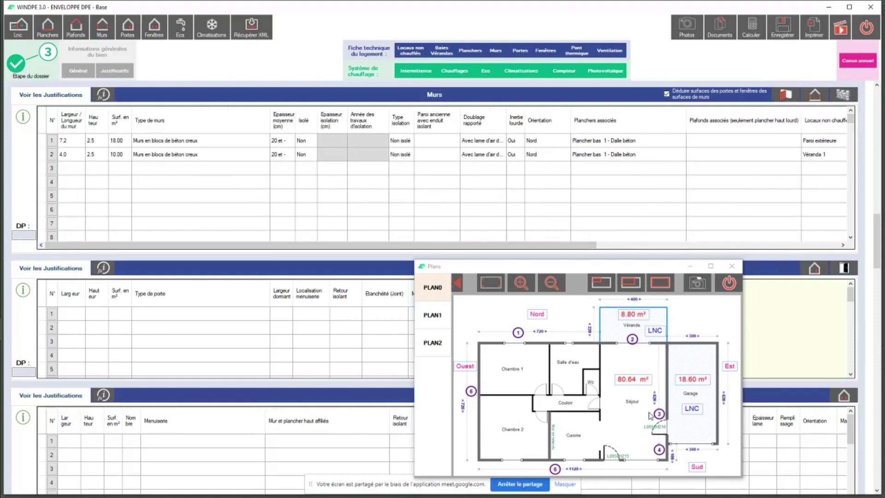
Enlarge the floor plan to examine the walls around the garage, and return it to the small size.
click(631, 282)
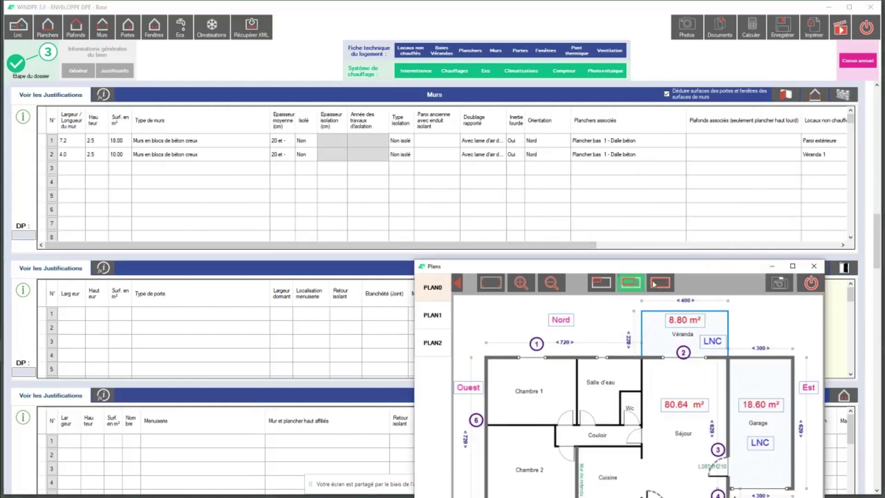
drag(638, 266, 525, 167)
click(537, 172)
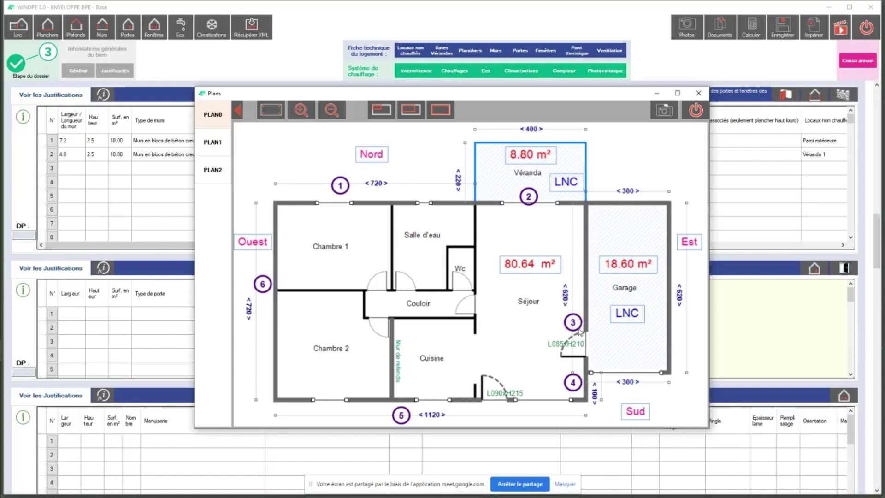
click(382, 110)
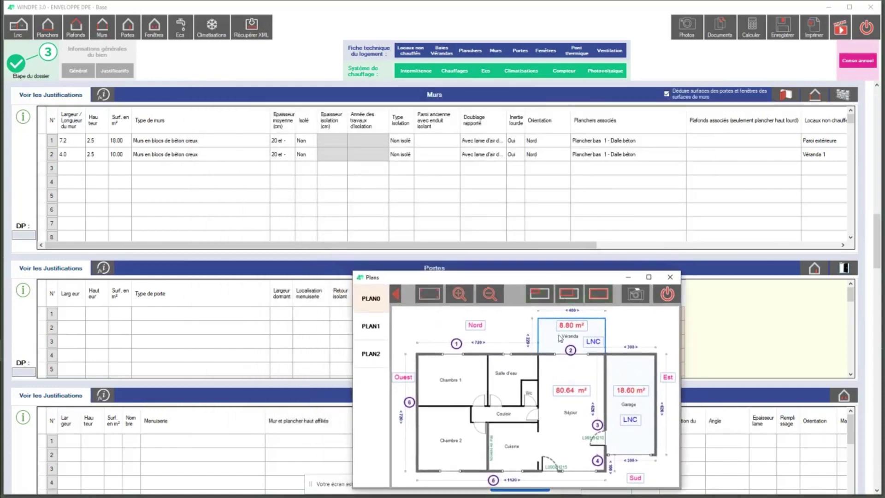
Copy wall 2 to create wall 3 and set the copy's width to 6.2.
click(45, 155)
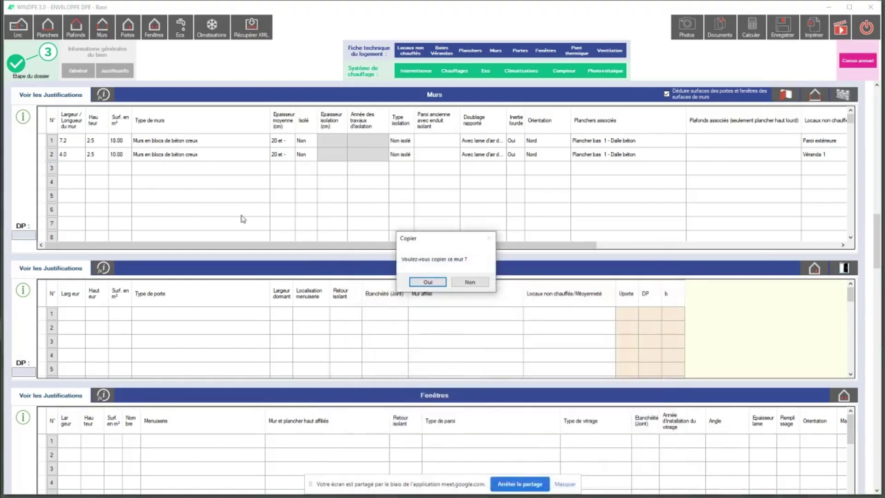
click(428, 282)
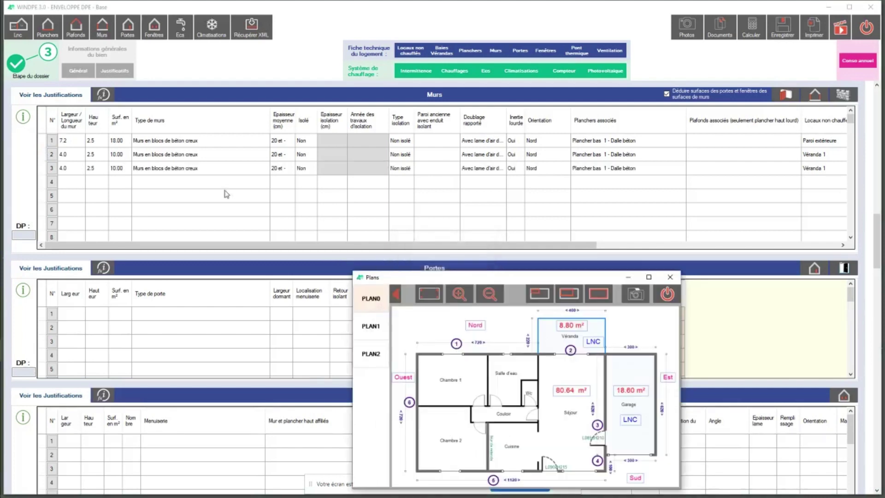
click(77, 173)
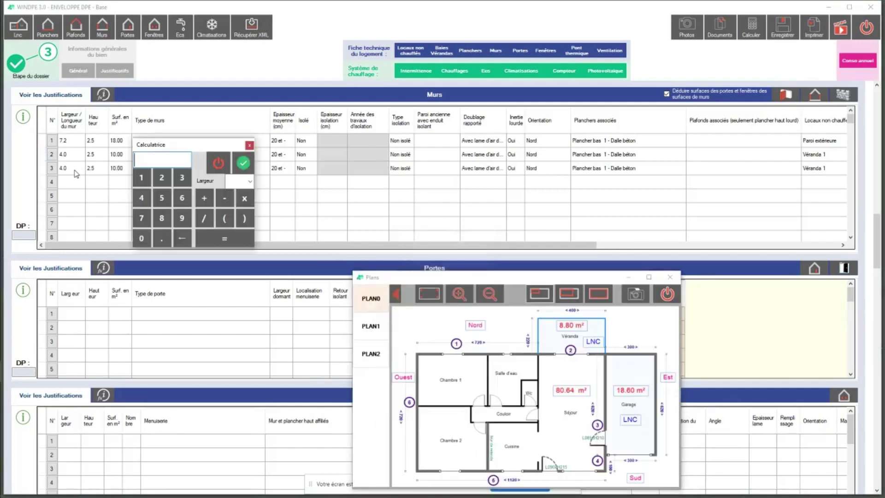
click(182, 198)
click(164, 239)
click(161, 178)
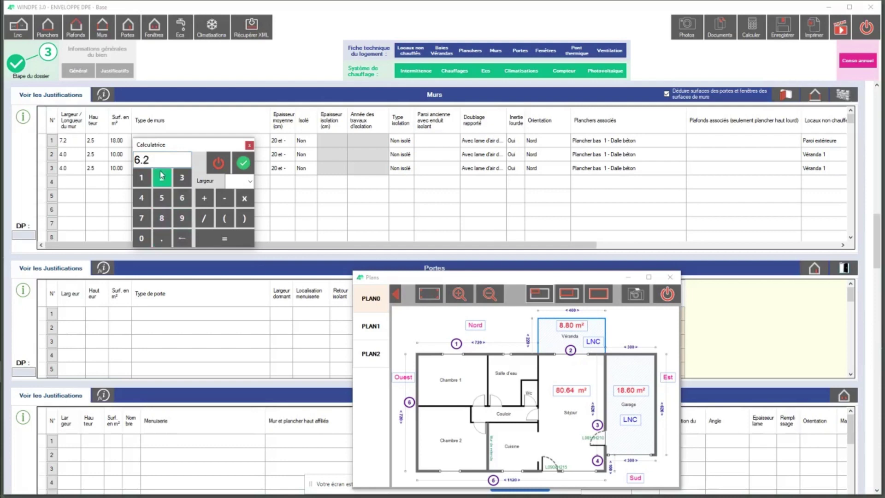
click(243, 162)
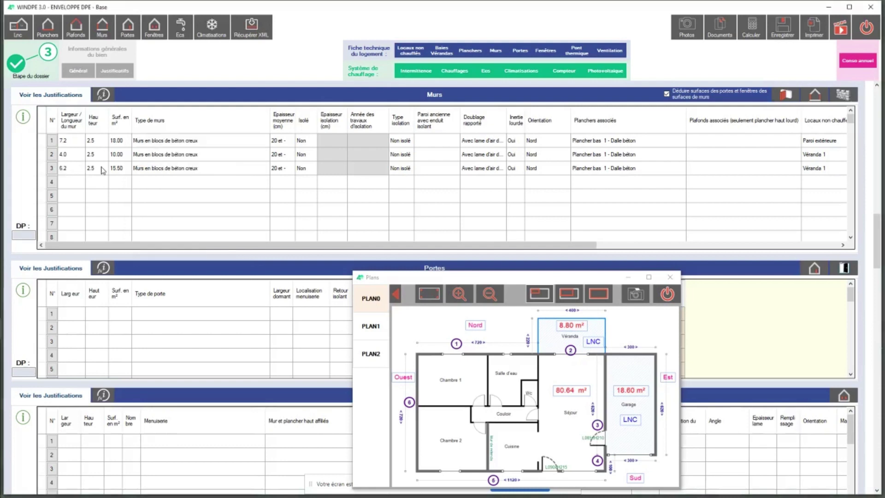
Set wall 3's orientation to Est and its adjoining unheated space to "Garage coté est".
click(534, 172)
click(528, 244)
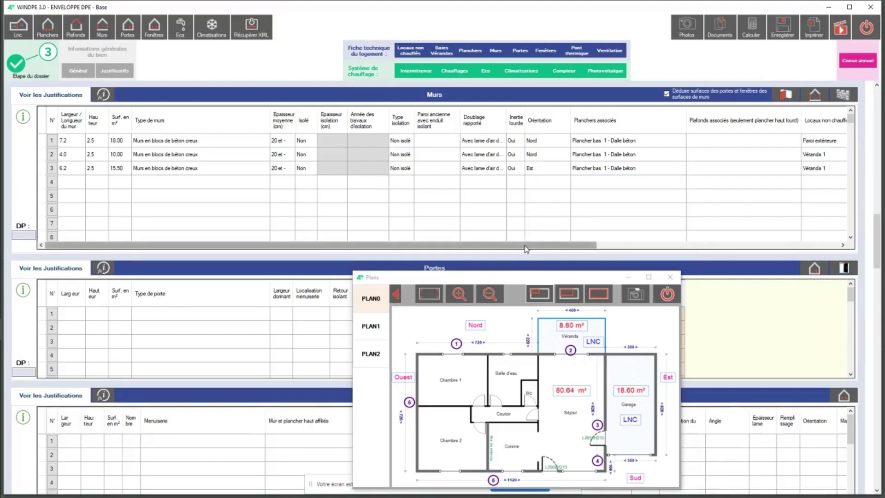
drag(527, 249, 676, 249)
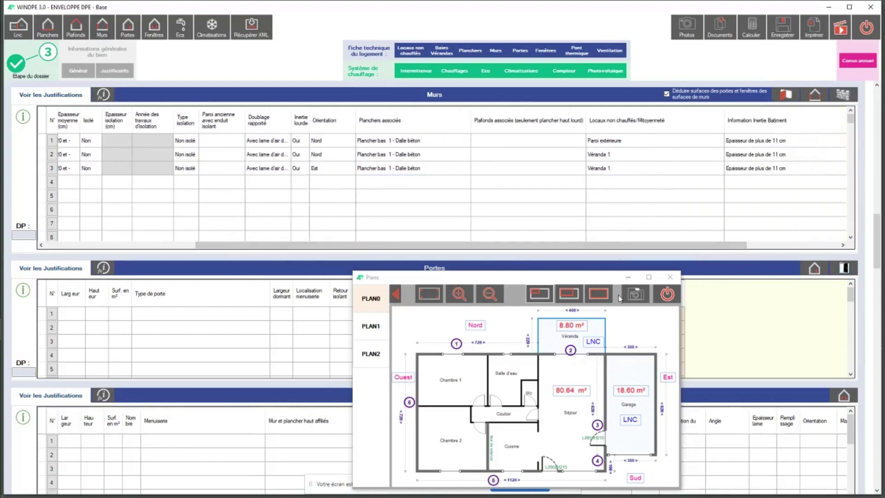
click(720, 173)
click(720, 168)
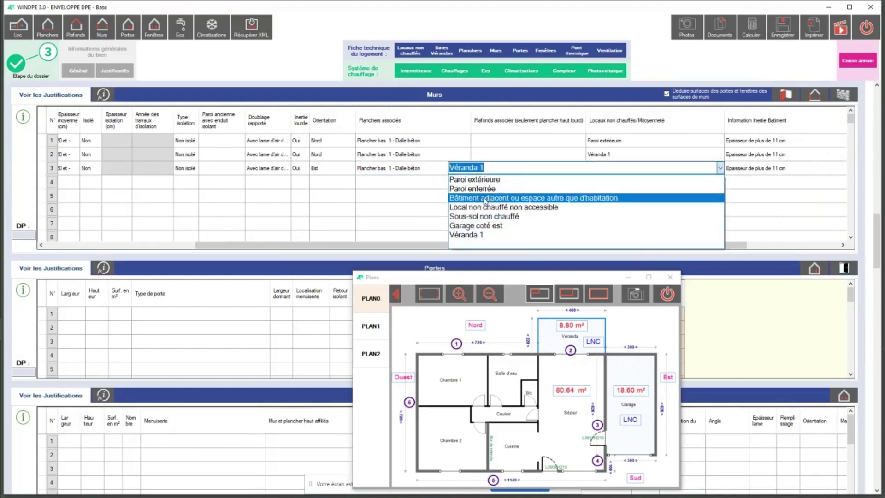
click(477, 226)
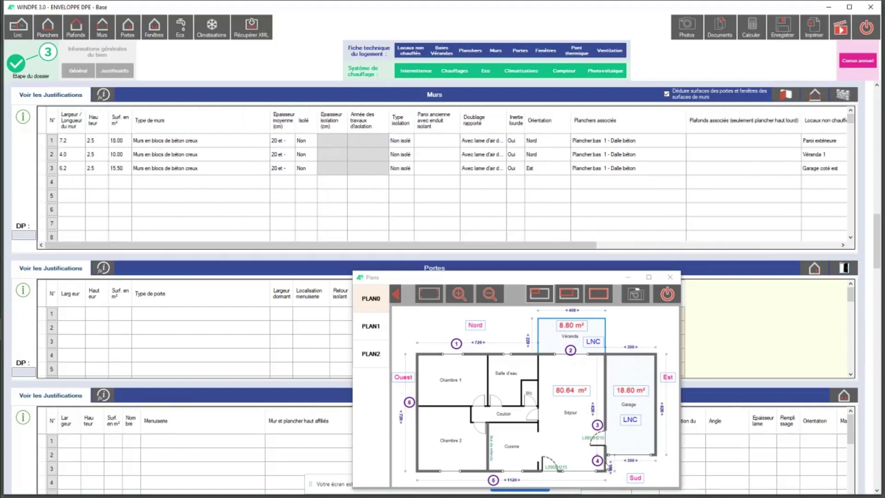
Enlarge the floor plan to examine wall 4 beside the garage, and return it to the small size clear of the walls table.
drag(564, 279, 513, 131)
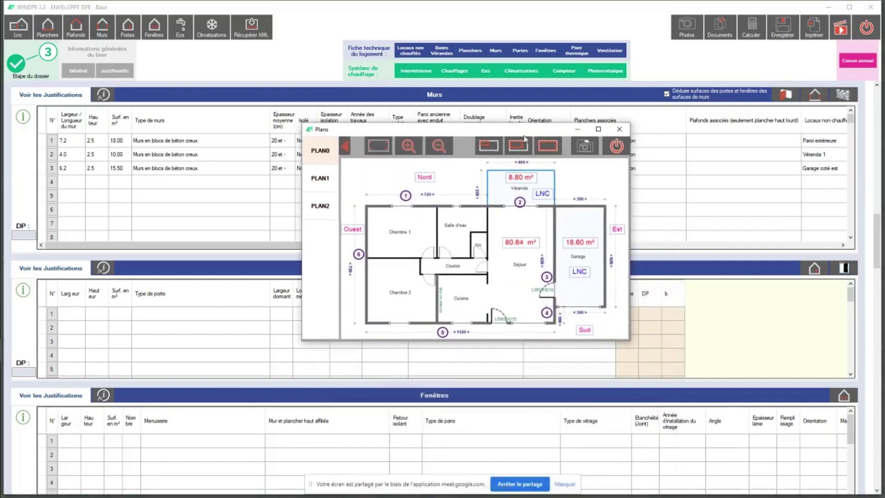
click(521, 147)
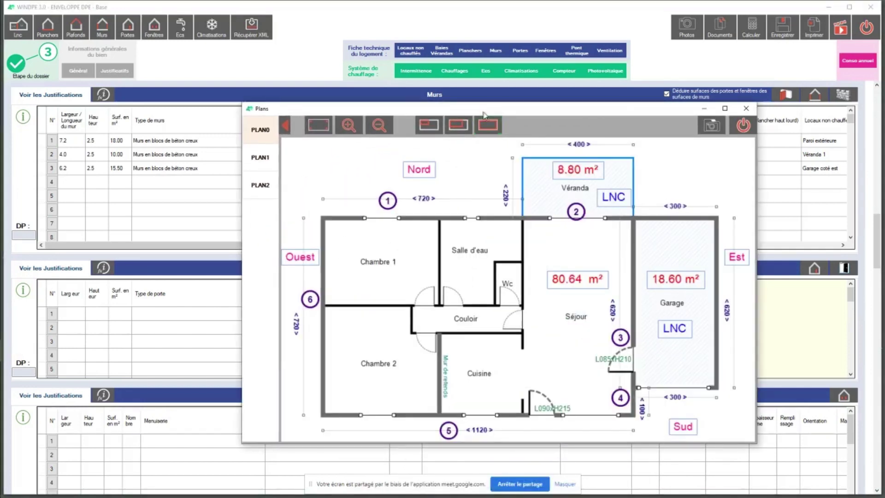
drag(476, 112, 372, 84)
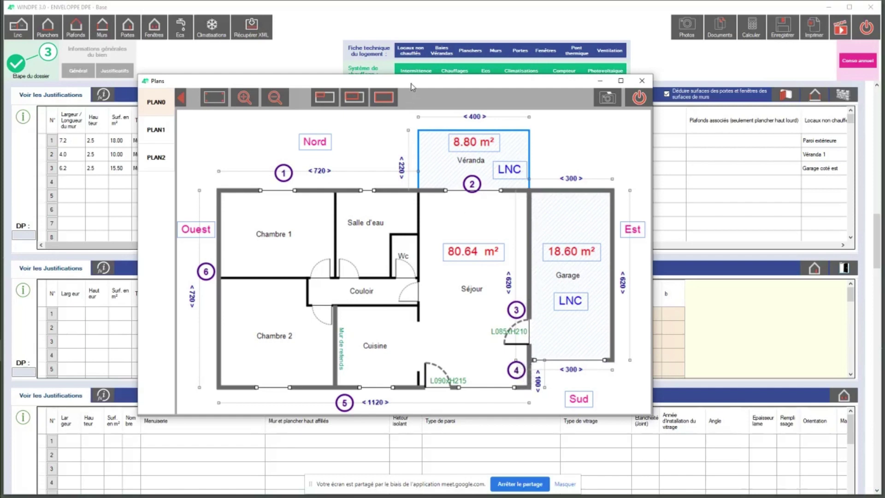
drag(413, 87, 435, 94)
click(347, 97)
drag(372, 89, 653, 277)
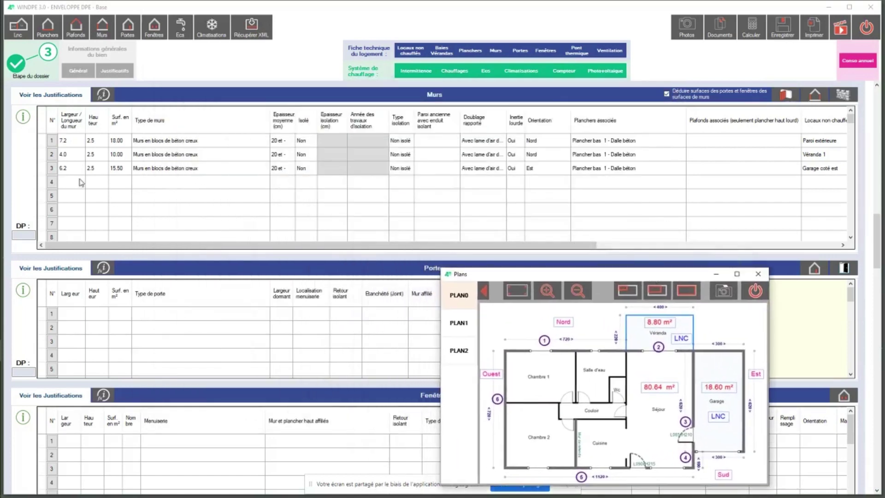
Copy wall 3 to create wall 4 and set the copy's width to 1.0.
click(43, 167)
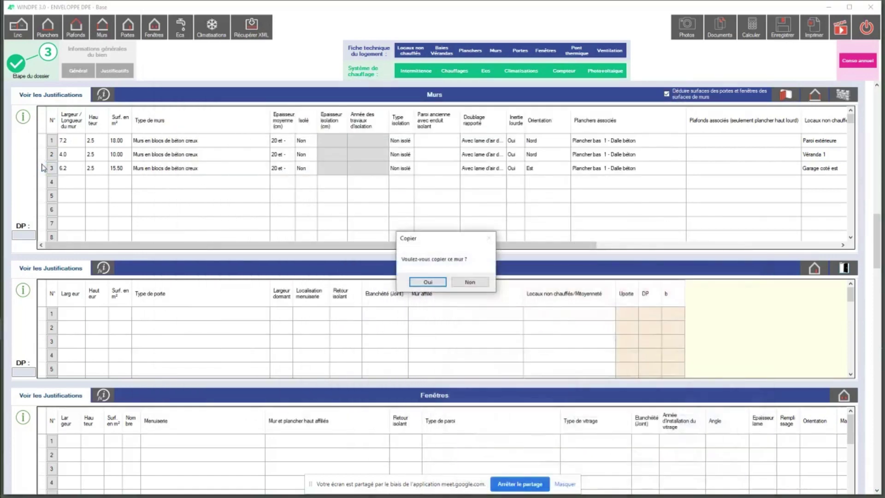
click(444, 281)
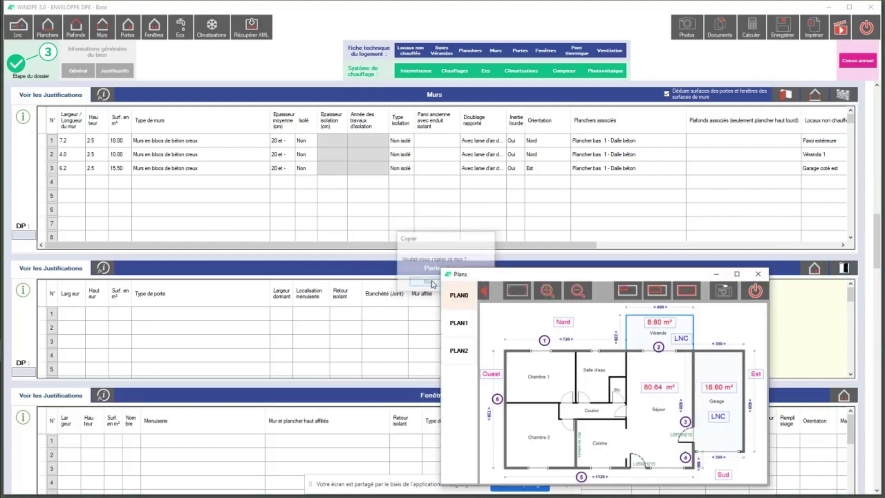
click(76, 186)
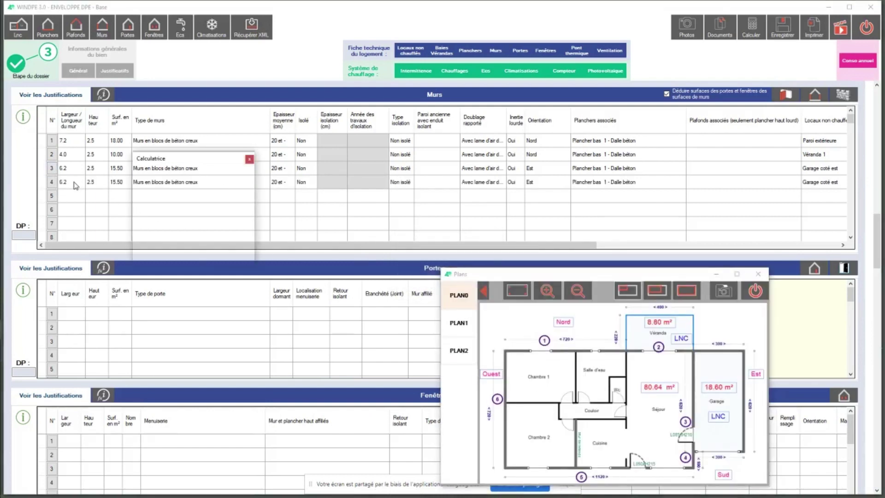
click(142, 191)
click(162, 252)
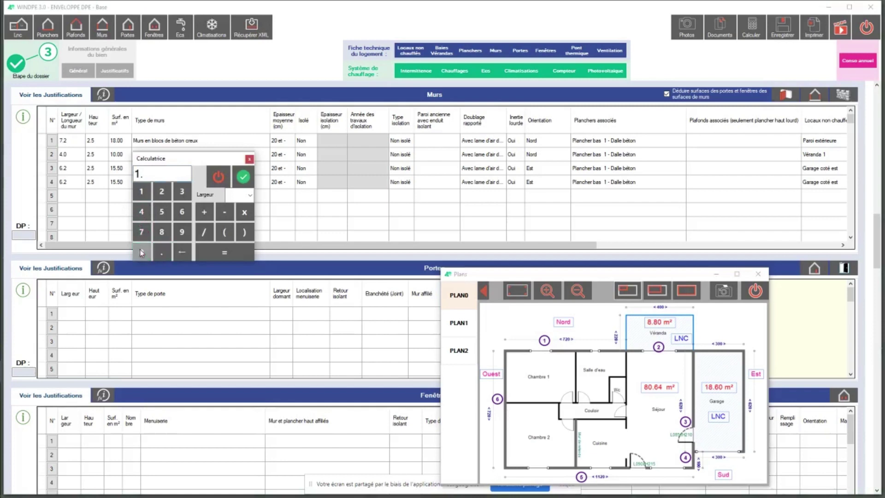
click(142, 252)
click(243, 176)
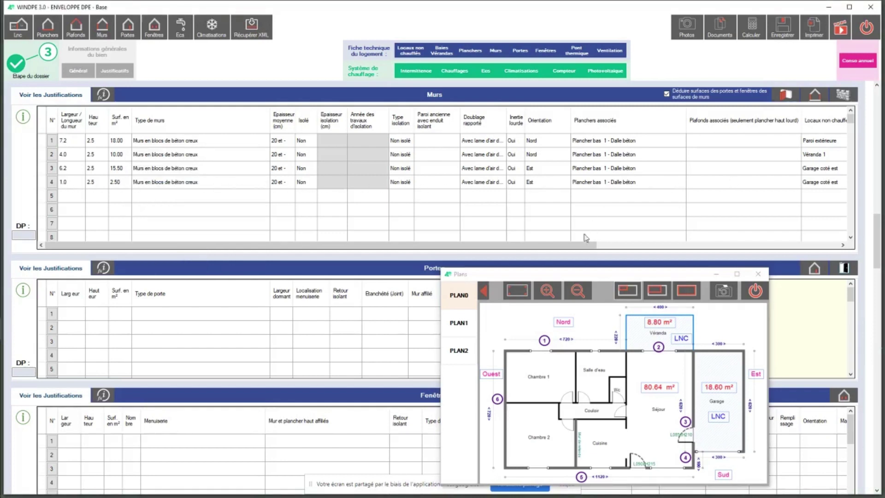
Narrow the "Plafonds associés" column and set wall 4's Locaux non chauffés/Mitoyenneté to "Paroi extérieure".
scroll(585, 238, right, 5)
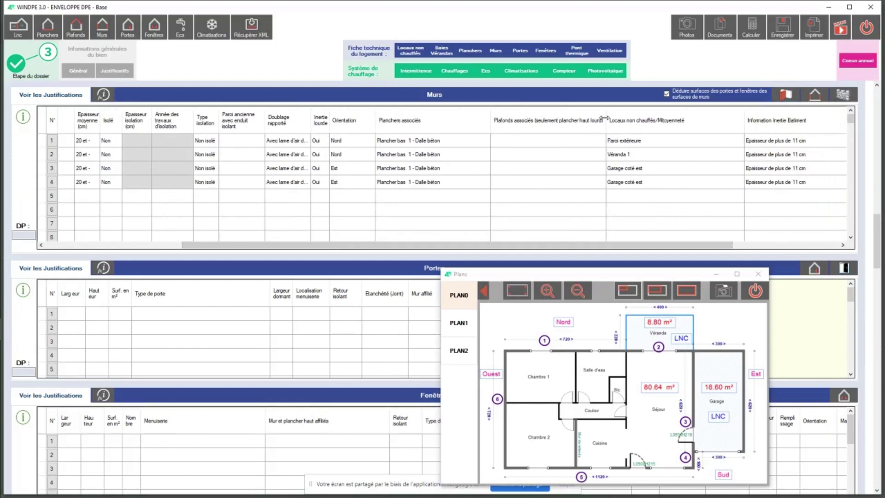
drag(604, 118, 533, 118)
click(669, 182)
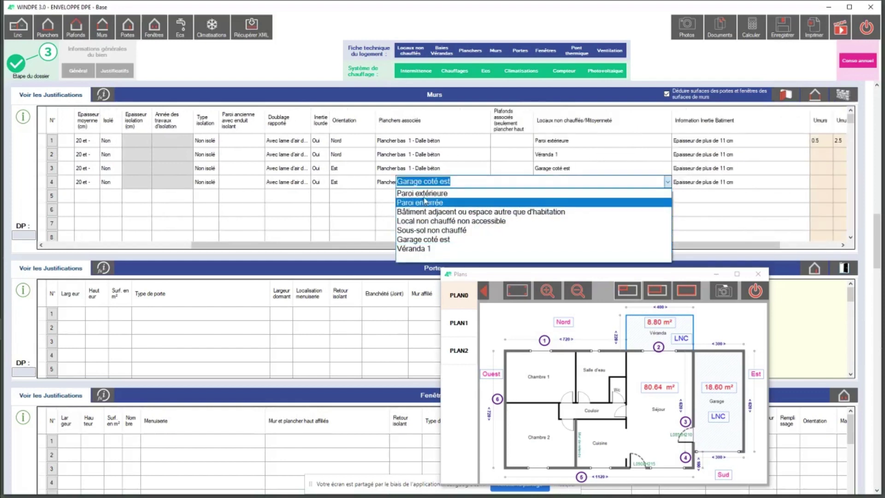
click(425, 193)
drag(353, 245, 207, 258)
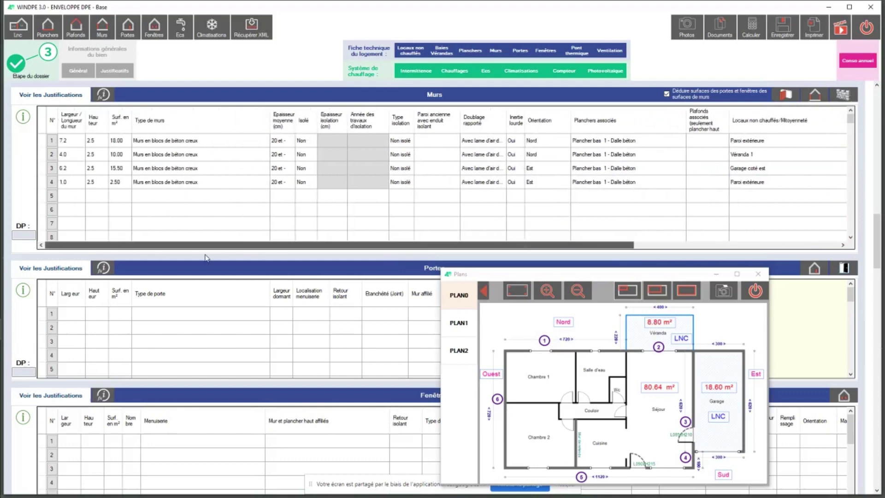
Copy wall 4 to create wall 5 and set the copy's width to 11.20 from the floor plan.
drag(607, 278, 601, 211)
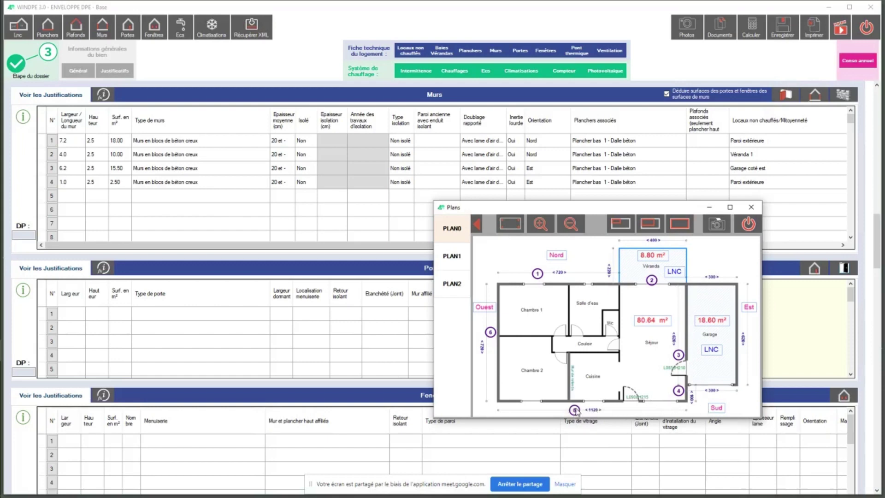
drag(484, 211, 491, 246)
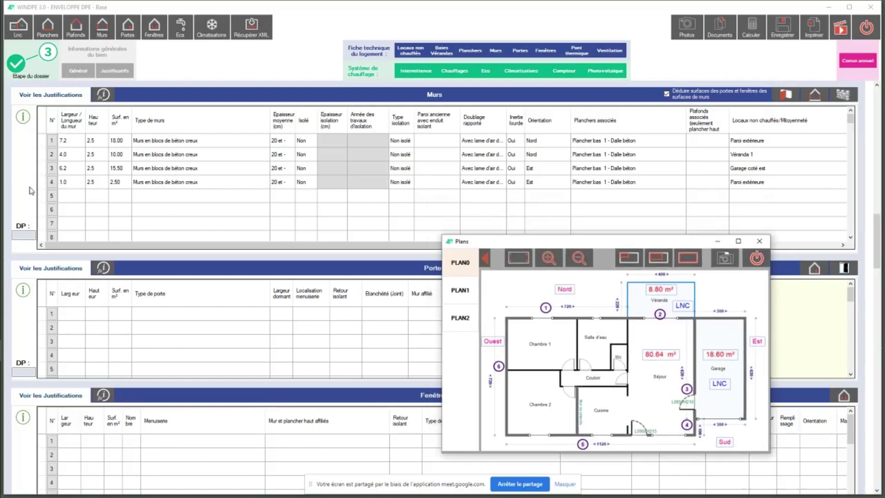
click(48, 183)
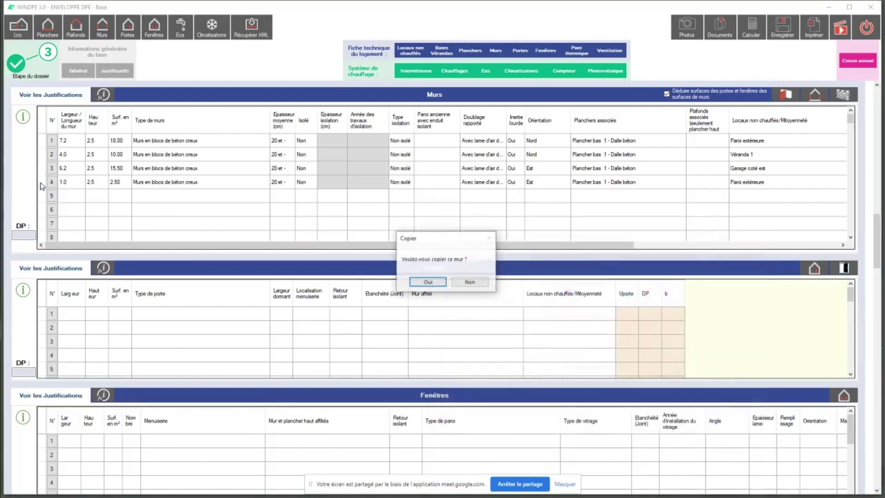
click(428, 282)
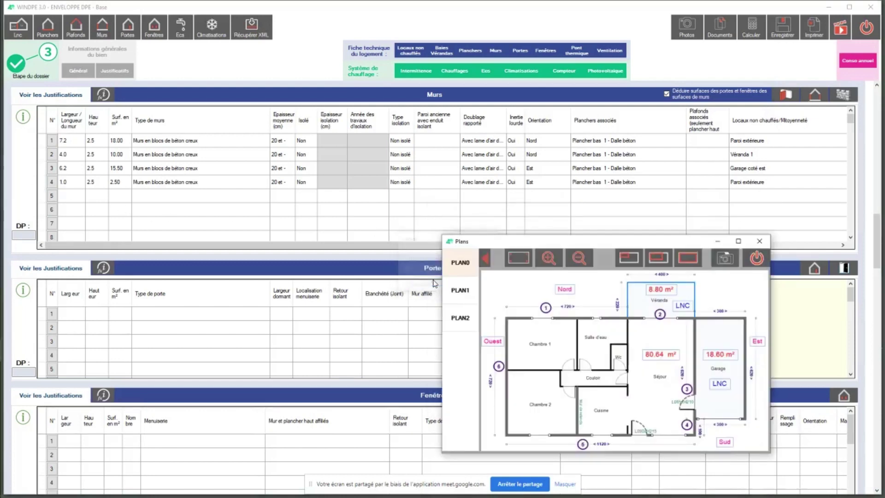
click(71, 201)
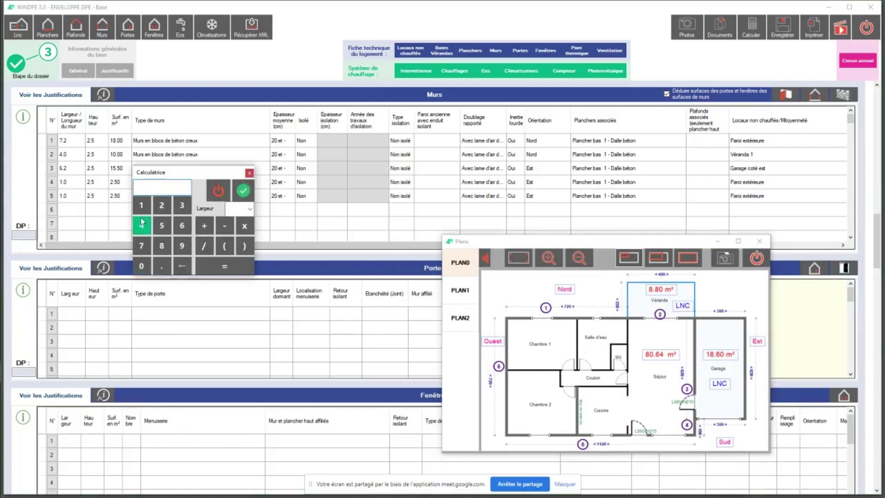
text(1.)
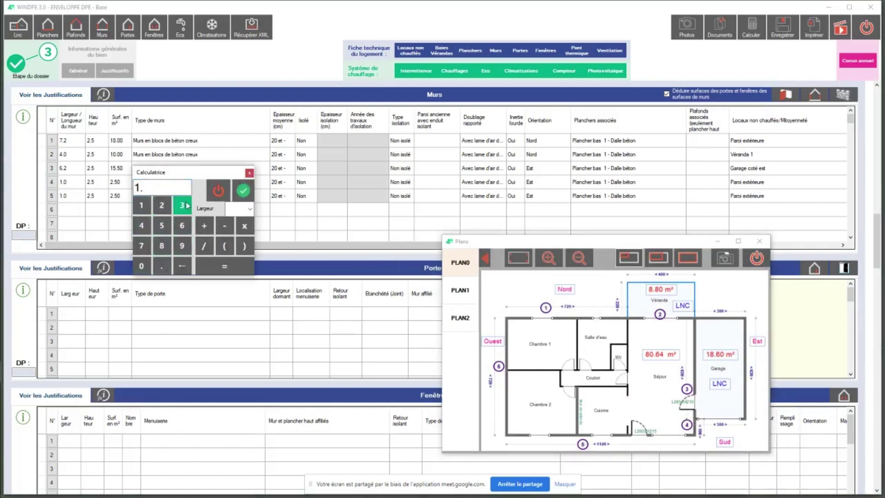
click(188, 266)
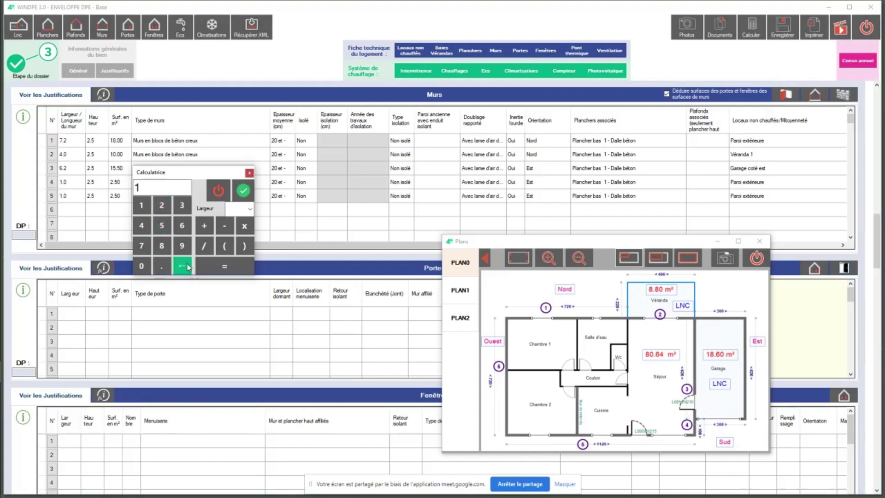
click(142, 205)
click(162, 266)
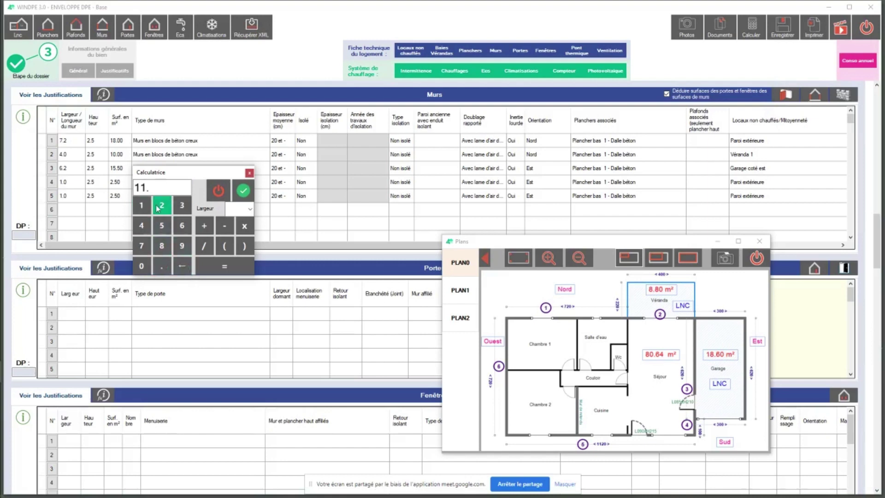
click(162, 205)
click(141, 266)
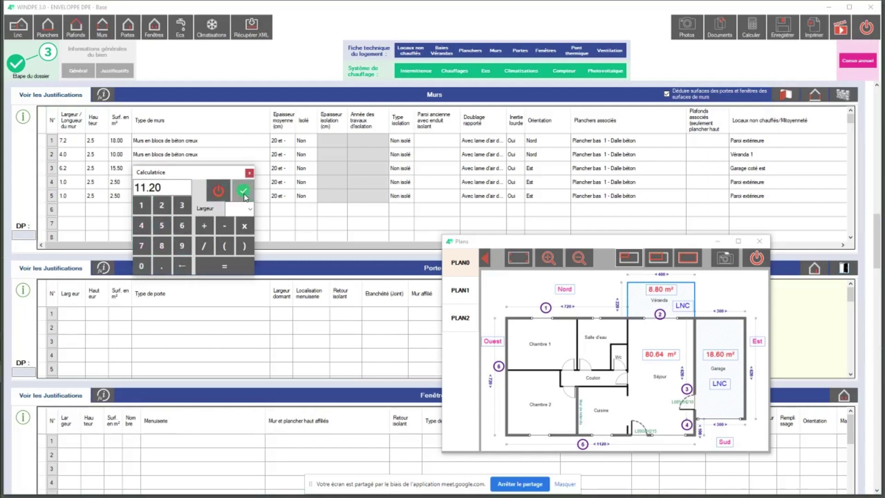
click(243, 190)
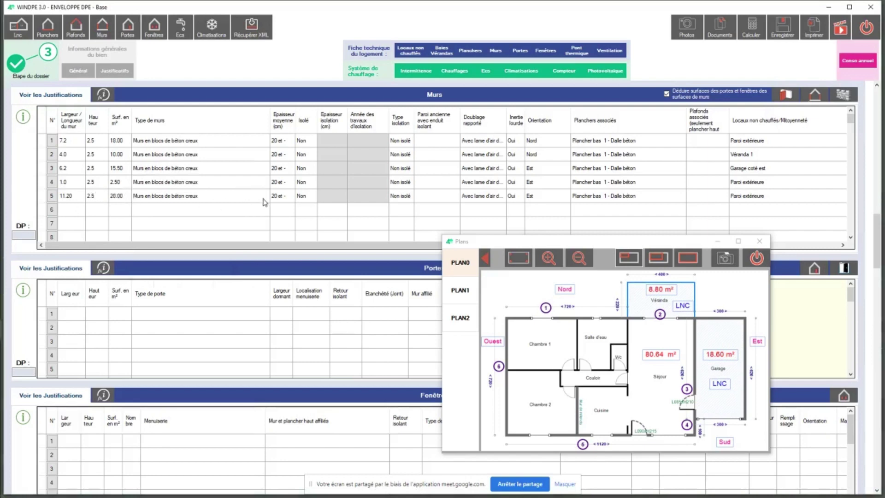
Set wall 5's orientation to Sud.
click(559, 196)
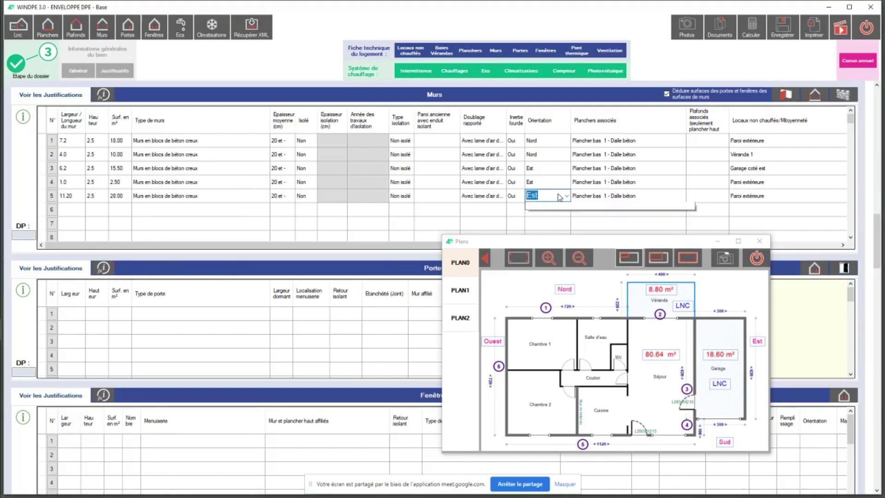
click(560, 196)
click(567, 233)
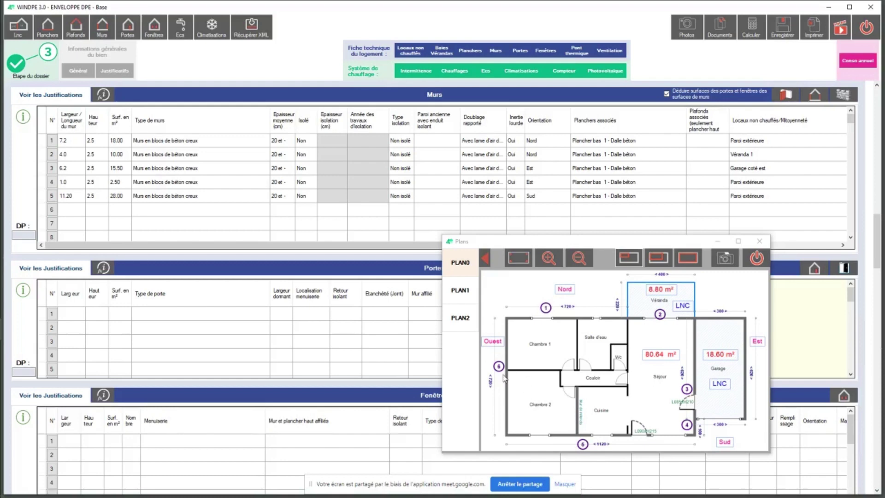
Copy wall 5 to create wall 6, with a width of 7.20 and the orientation Ouest.
click(43, 194)
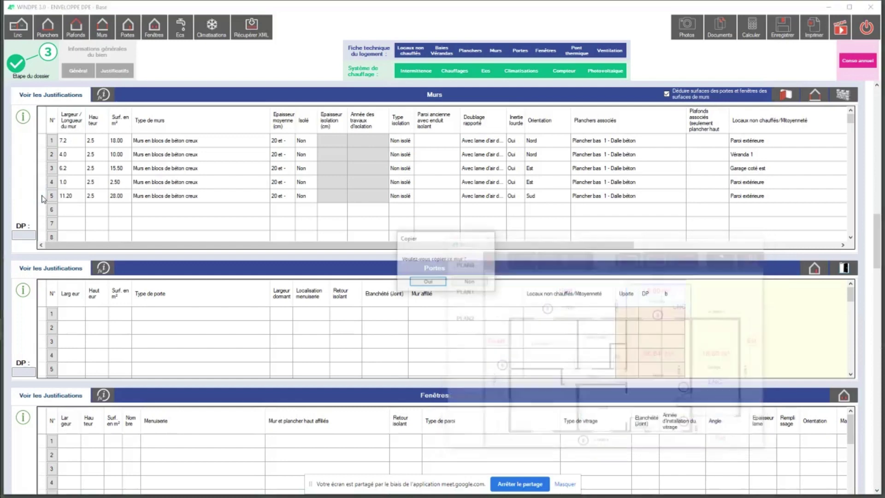
click(428, 282)
click(74, 211)
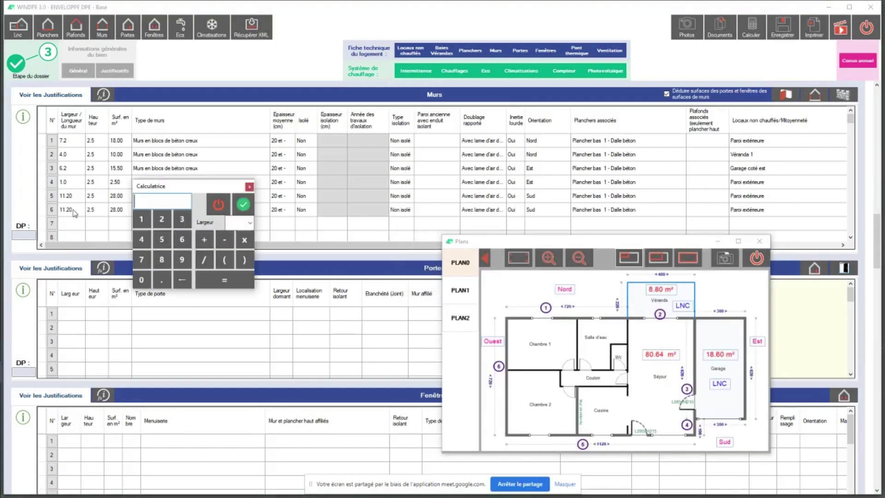
click(142, 260)
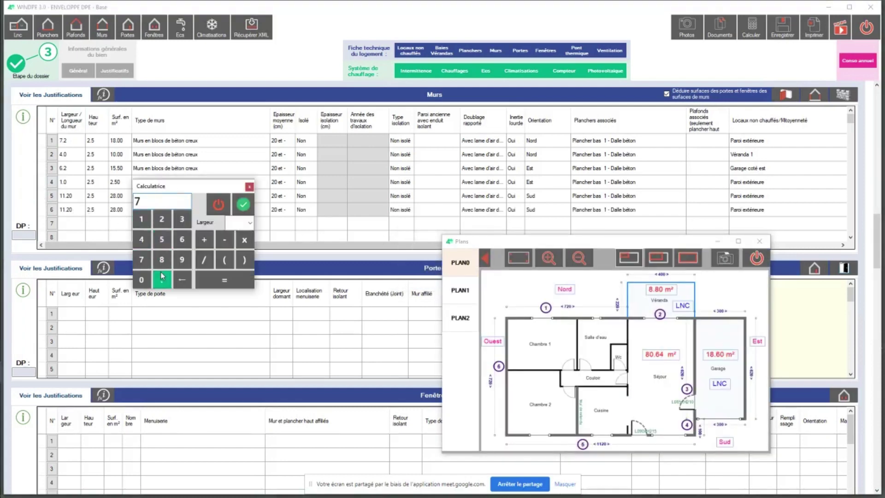
click(162, 279)
click(162, 220)
click(142, 280)
click(243, 204)
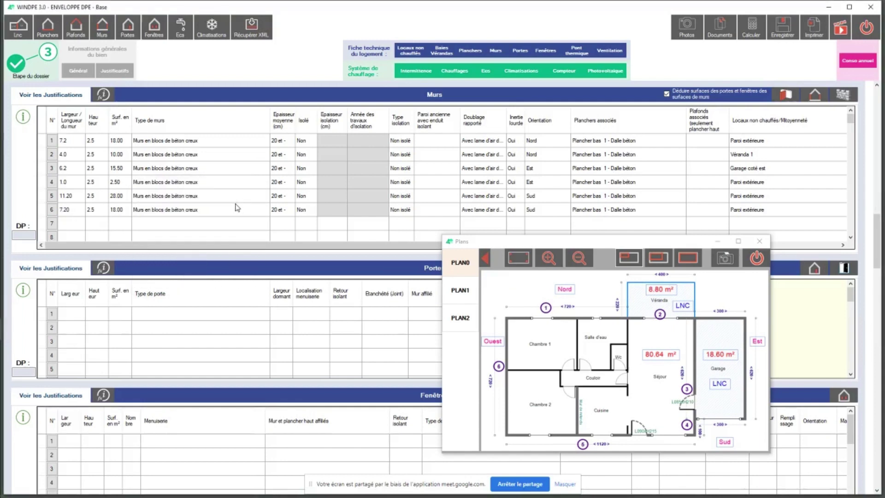
click(553, 213)
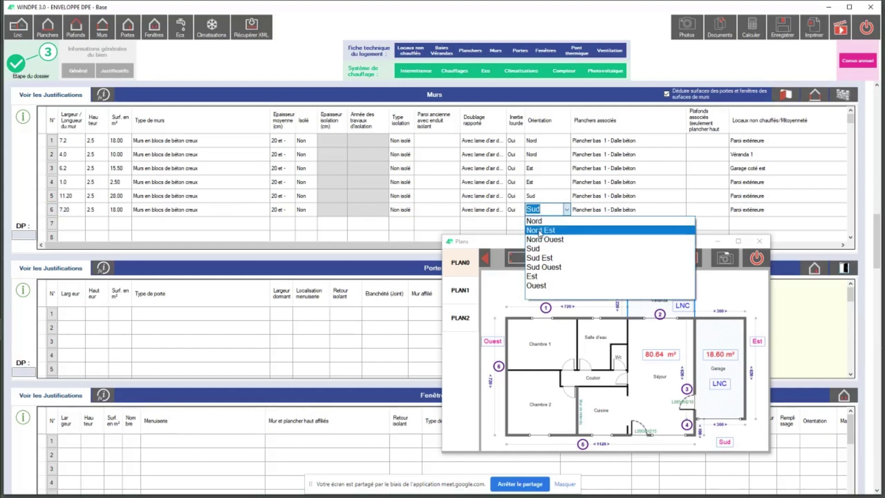
click(544, 286)
Enlarge the floor plan and compare PLAN0 with the south facade on PLAN2 to examine the "Mur de refends" meeting wall 5.
drag(547, 248, 552, 265)
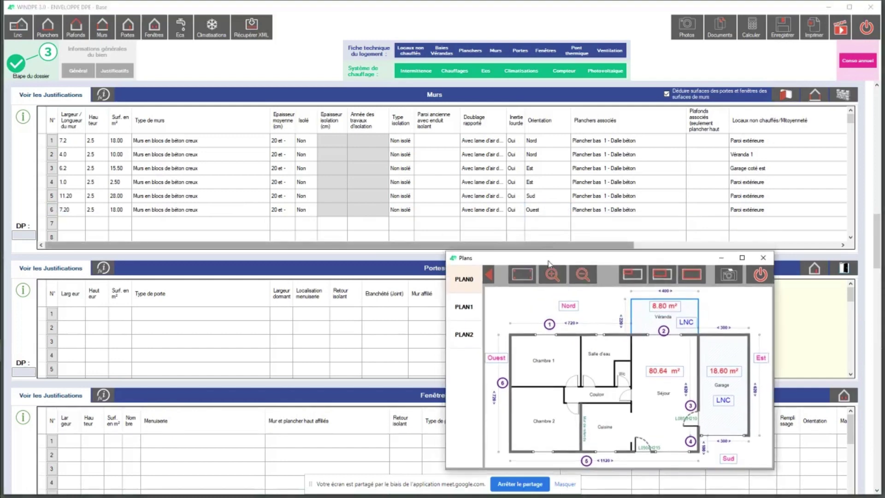
drag(549, 261, 477, 240)
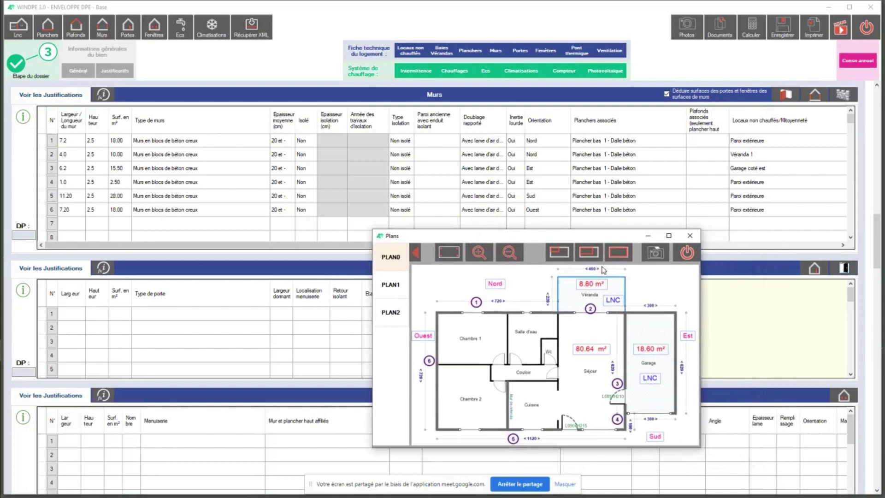
click(618, 252)
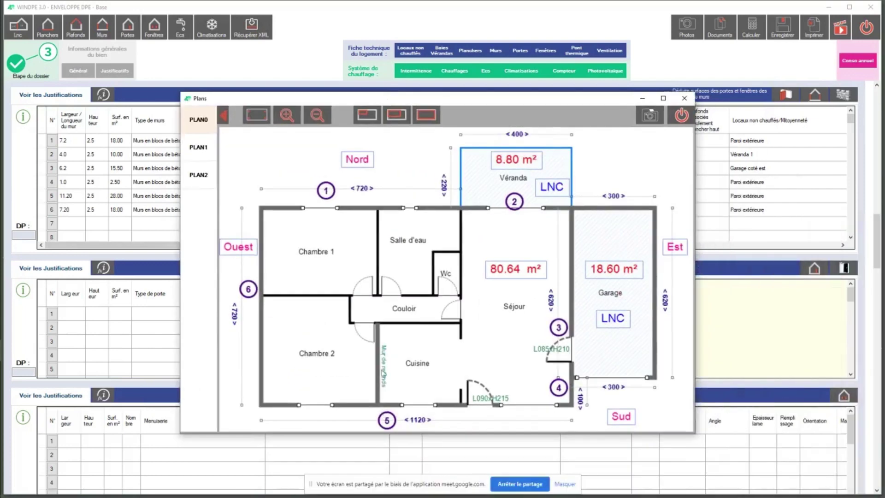
click(194, 180)
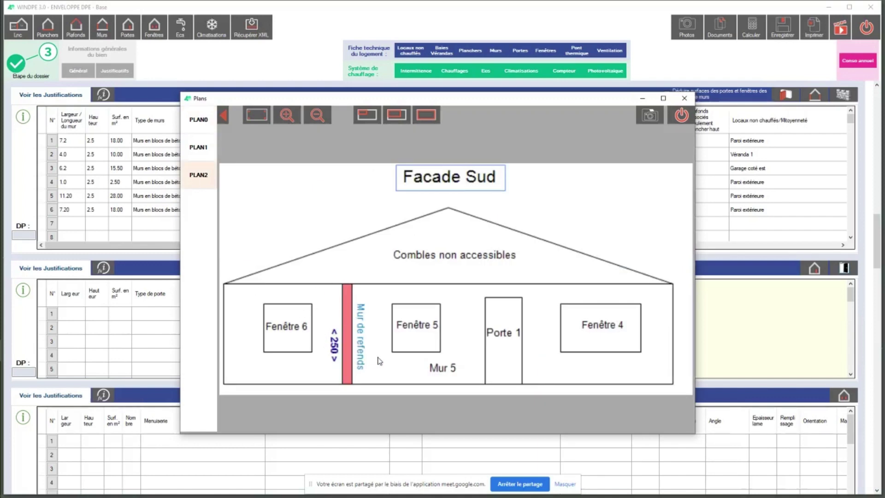
click(198, 132)
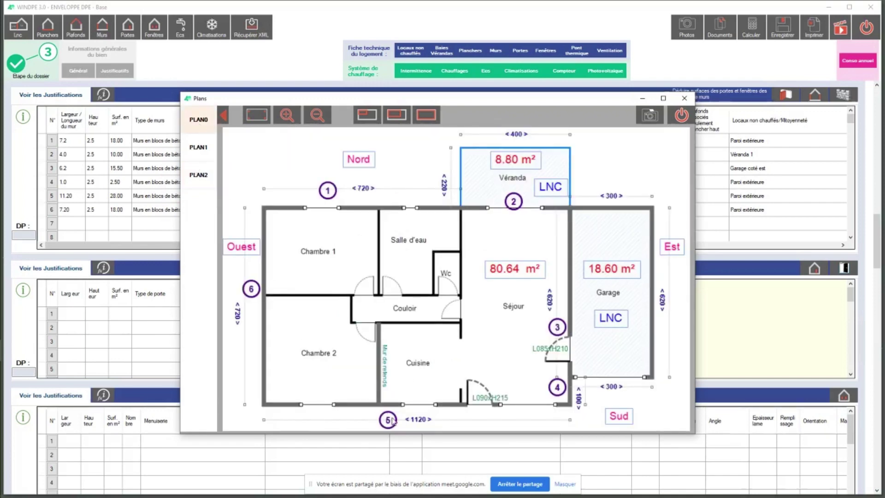
click(197, 178)
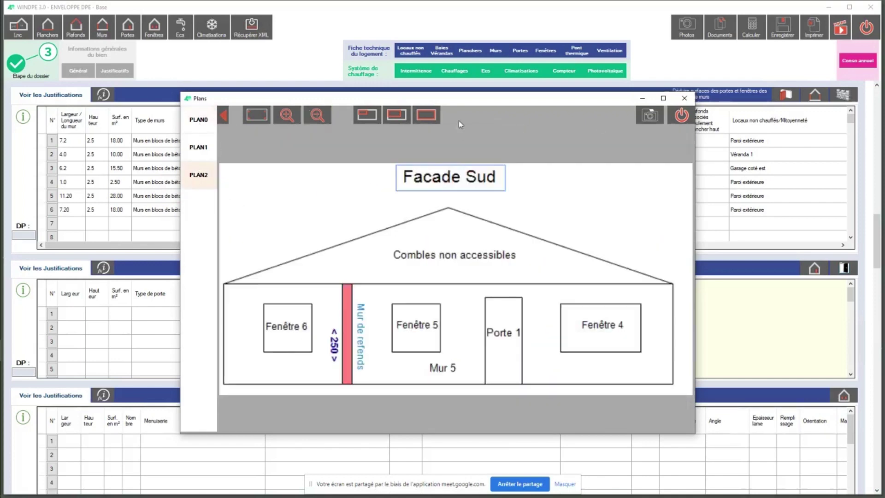
Move the facade plan clear of the walls table and assign the load-bearing wall in Murs de Refends to Mur 5.
click(395, 120)
drag(378, 100, 541, 272)
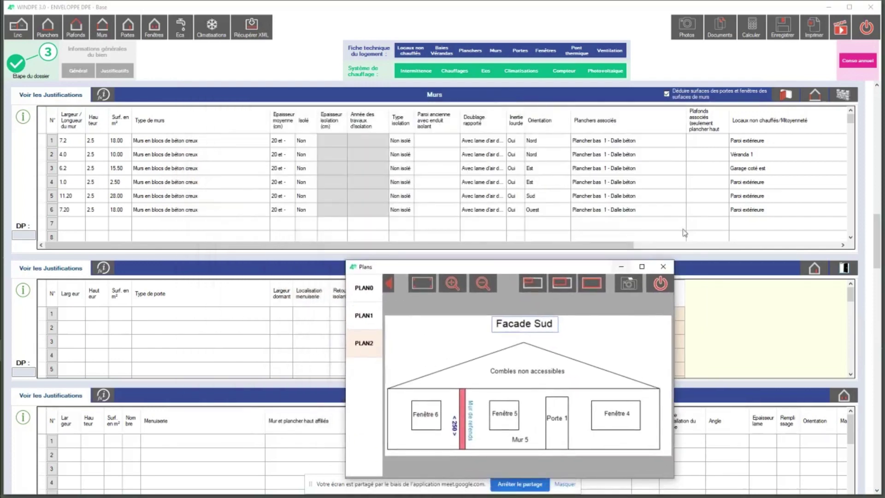
click(784, 97)
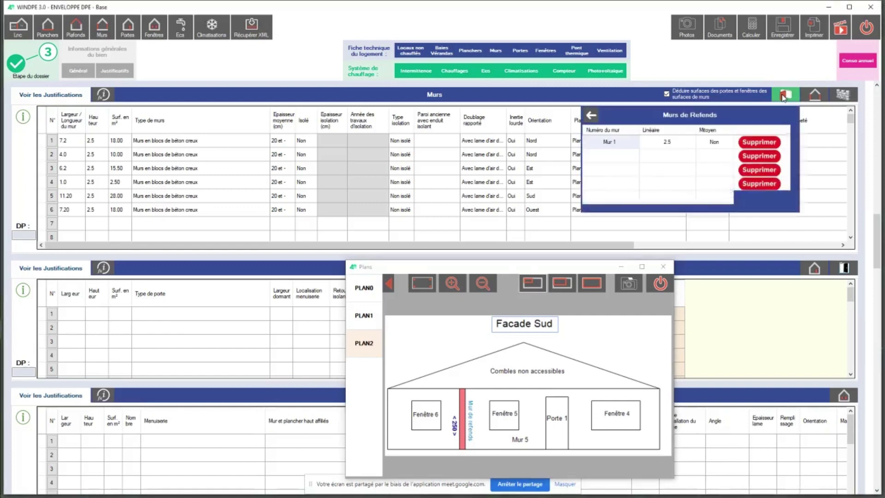
click(627, 146)
click(635, 142)
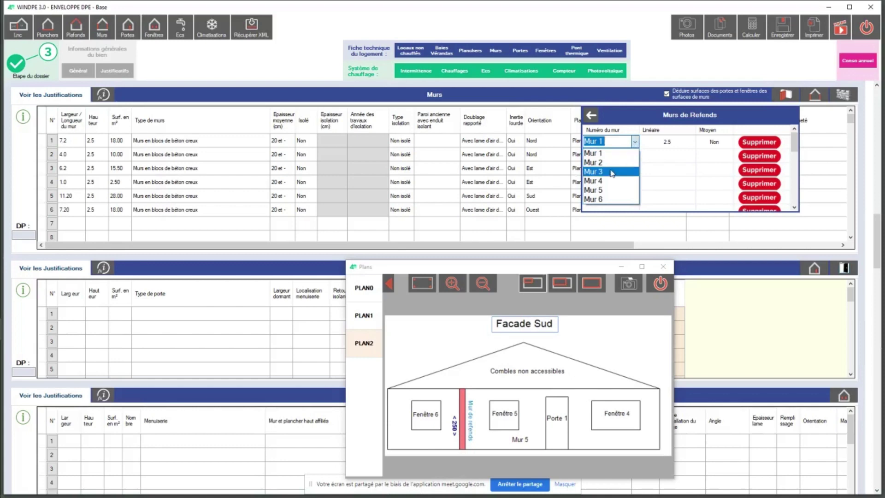
click(608, 190)
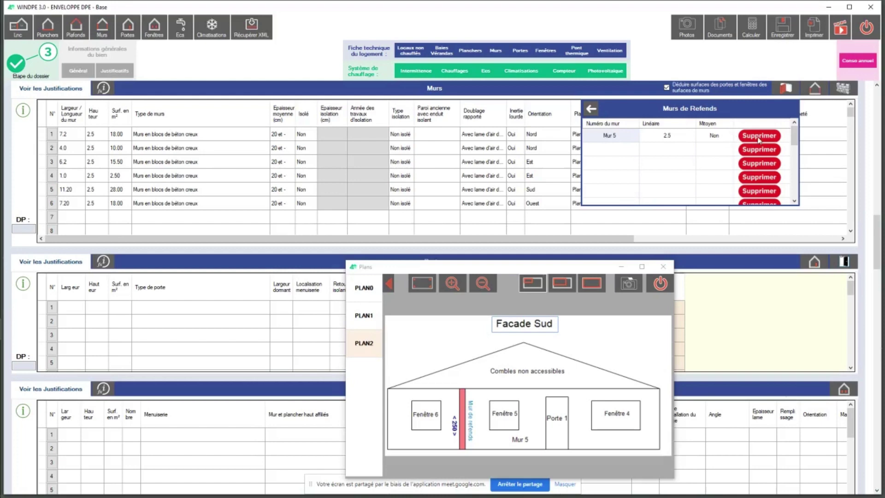
click(593, 109)
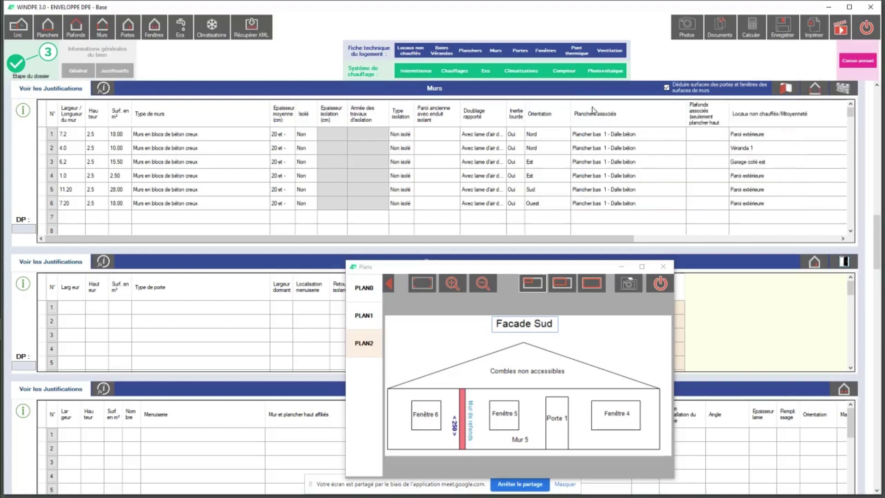
Recheck the Murs de Refends entry and close the plan viewer.
click(789, 90)
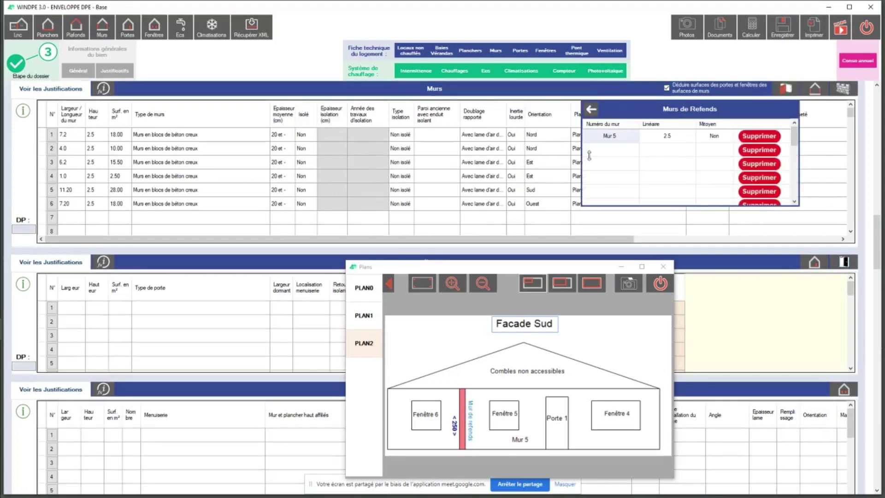
click(588, 112)
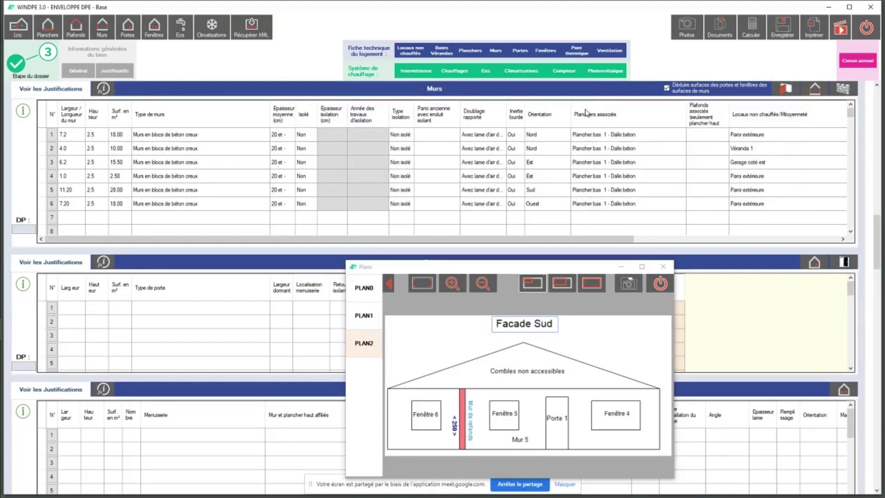
click(660, 282)
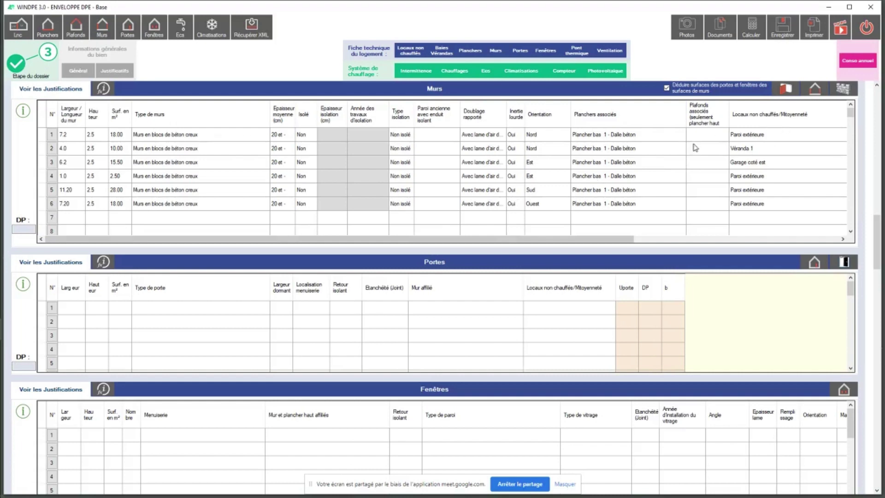
Browse the wall materials list and start a custom material named "Mon mur" with a thickness of 25.
click(842, 89)
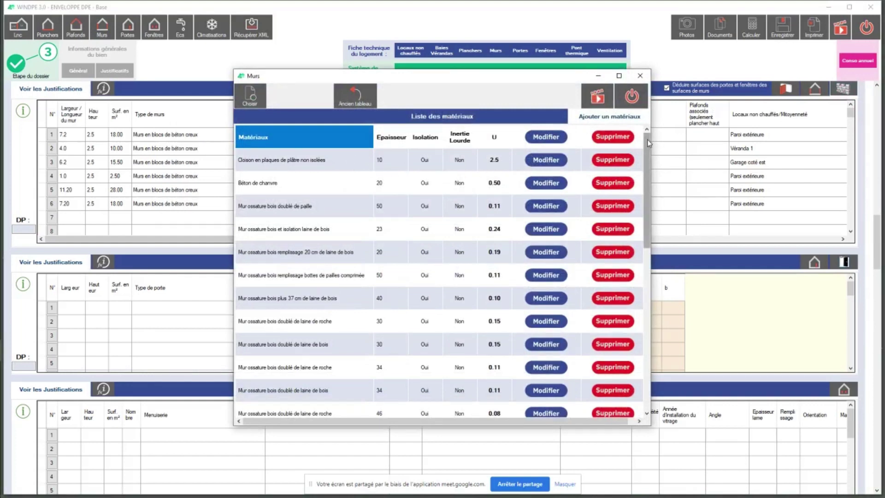
drag(649, 143, 649, 194)
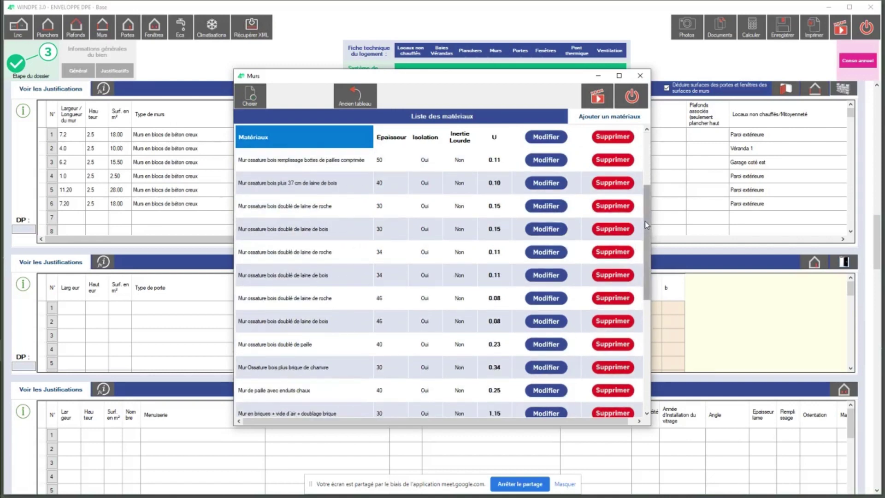
drag(647, 230, 649, 185)
click(609, 117)
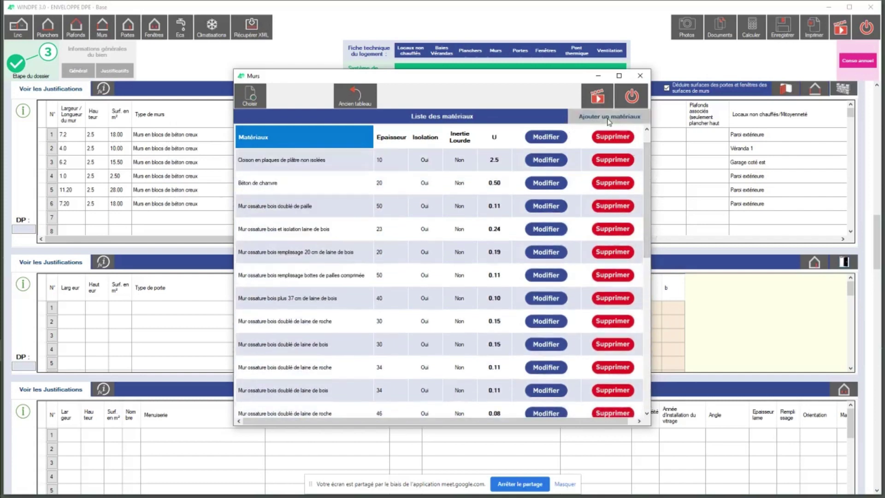
click(499, 157)
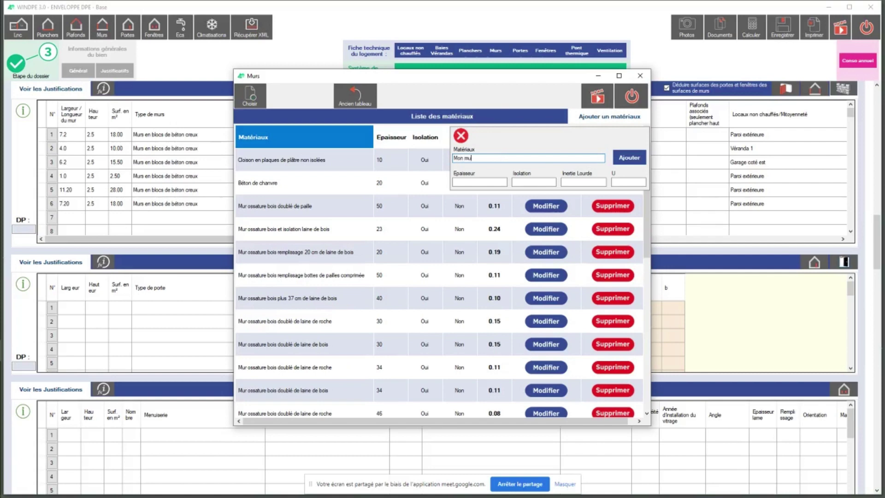
click(467, 183)
Set the custom material's insulation to Oui, heavy inertia to Non and U to 0.23, and add it to the list.
click(545, 184)
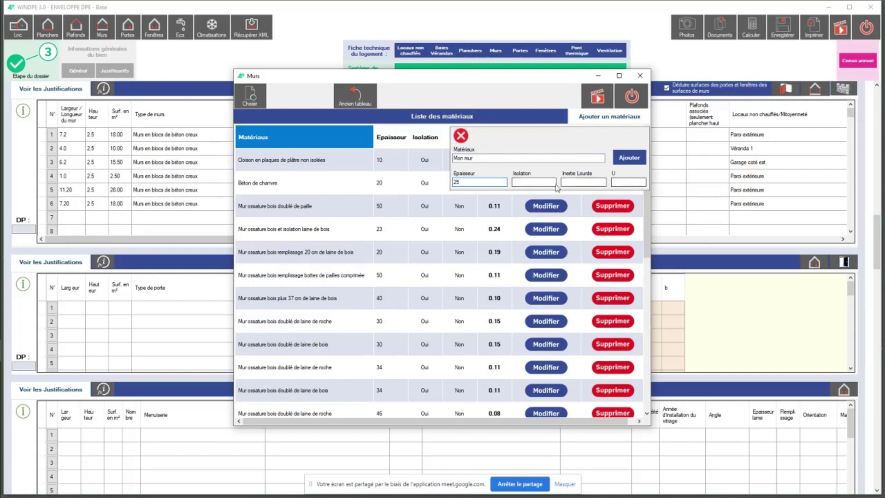
text(Oui)
key(BackSpace)
key(BackSpace)
key(BackSpace)
key(BackSpace)
key(BackSpace)
key(BackSpace)
key(BackSpace)
key(BackSpace)
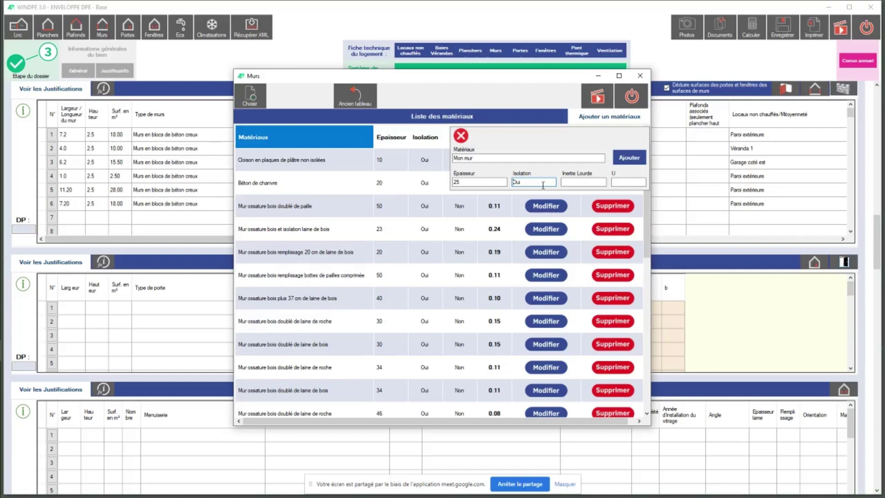
click(586, 184)
text(Oui)
click(630, 181)
click(630, 157)
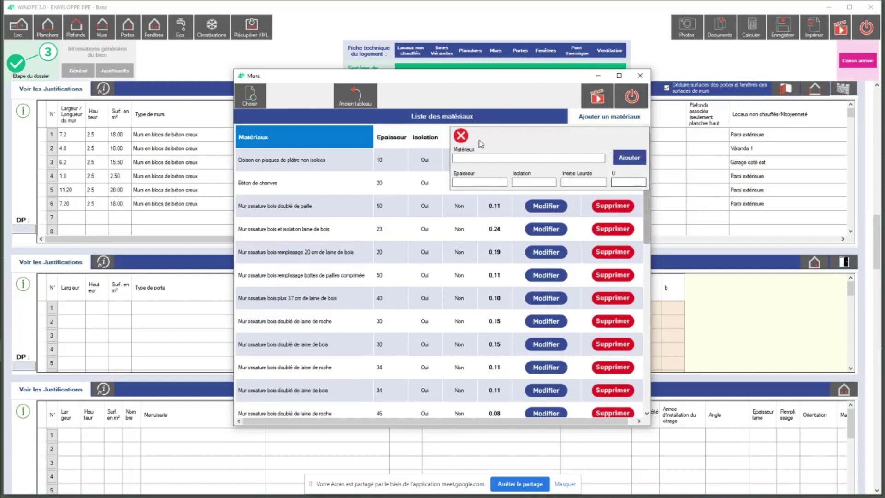
Examine the "Mon mur" entry and its editable values at the end of the materials list, then close the list.
click(461, 135)
drag(647, 210, 645, 383)
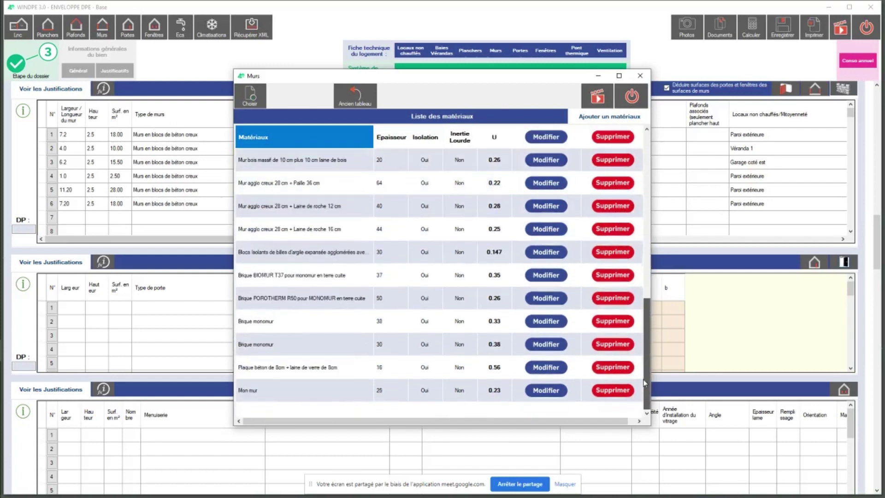
click(549, 391)
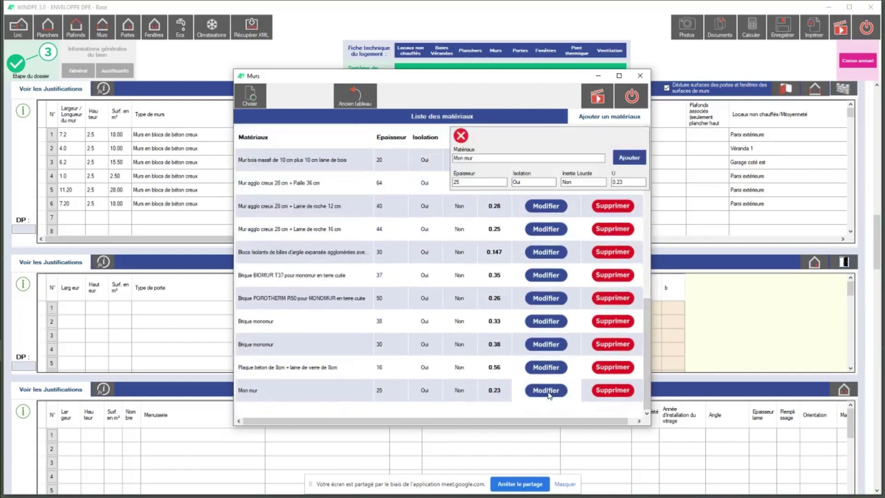
click(462, 136)
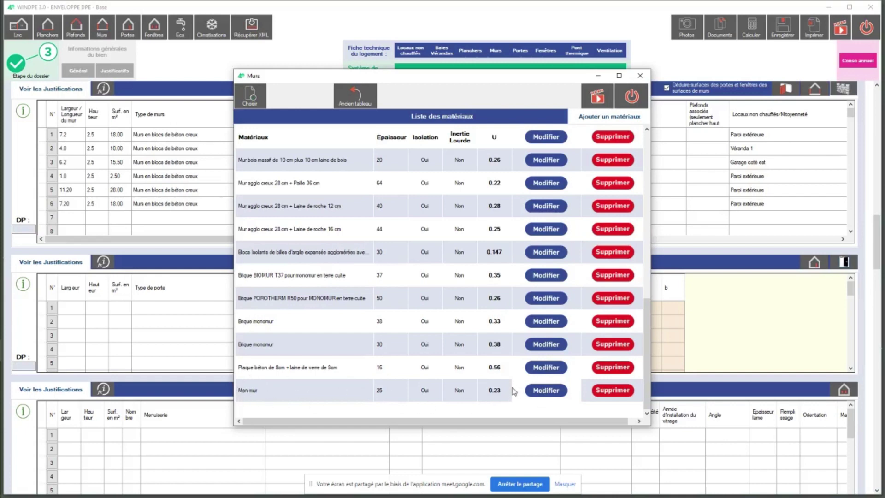
click(632, 97)
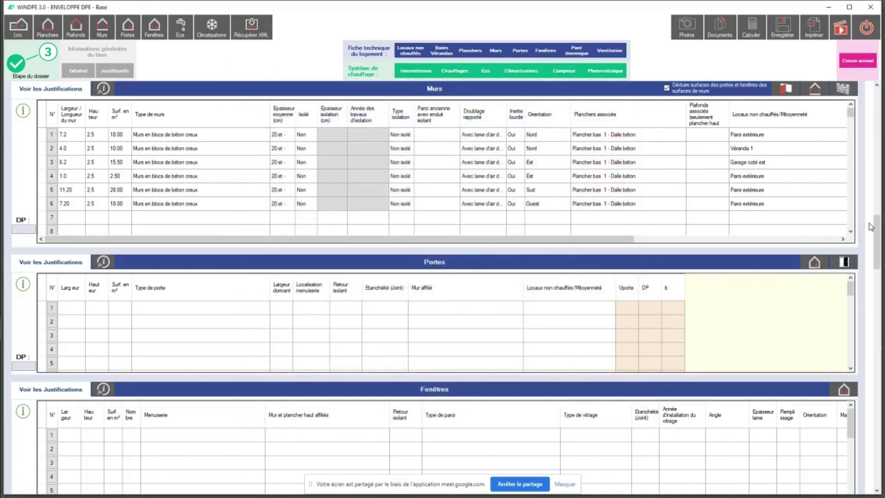
Review the unheated spaces already entered, Véranda 1 and Garage coté est, and return to the empty Lnc n° 3.
scroll(881, 230, down, 5)
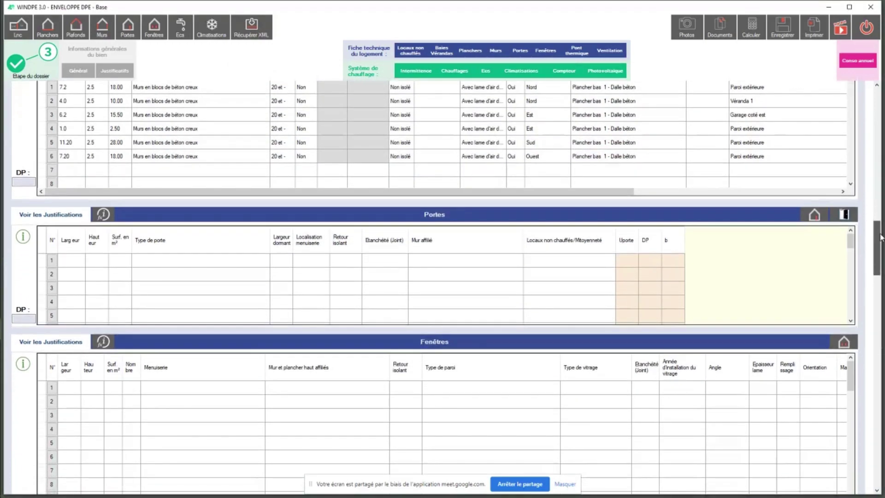
scroll(496, 58, down, 1)
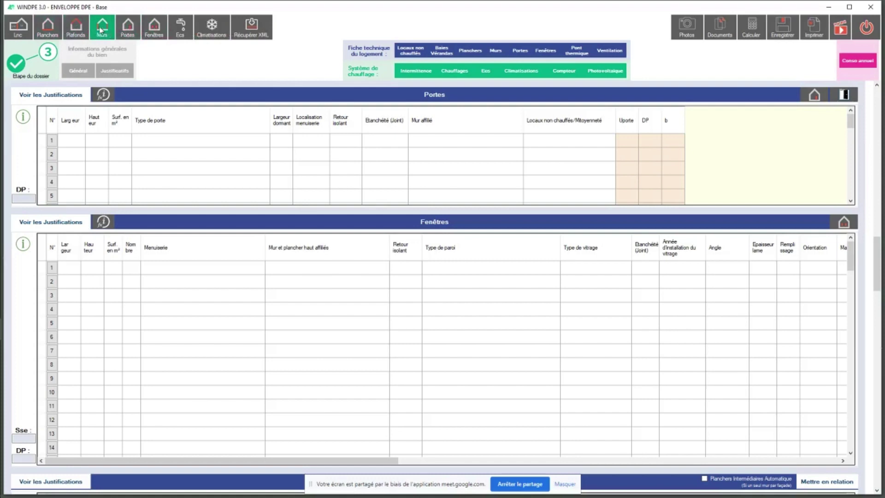
click(21, 30)
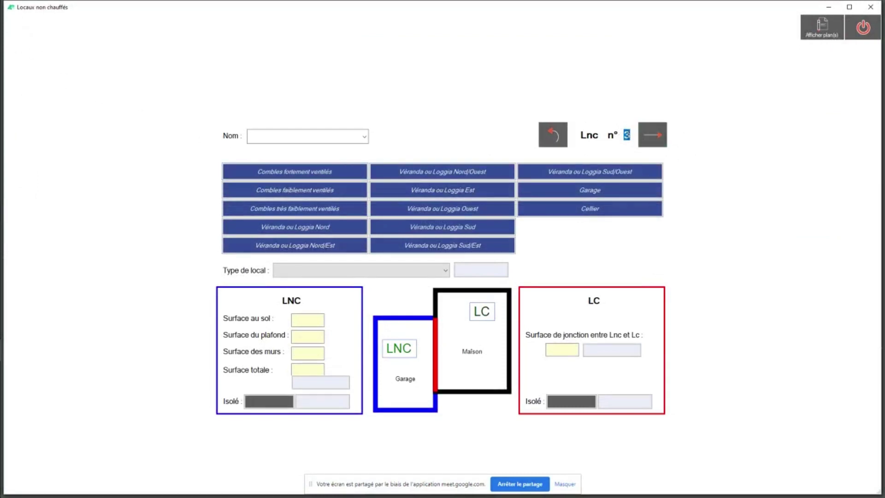
click(627, 132)
click(553, 136)
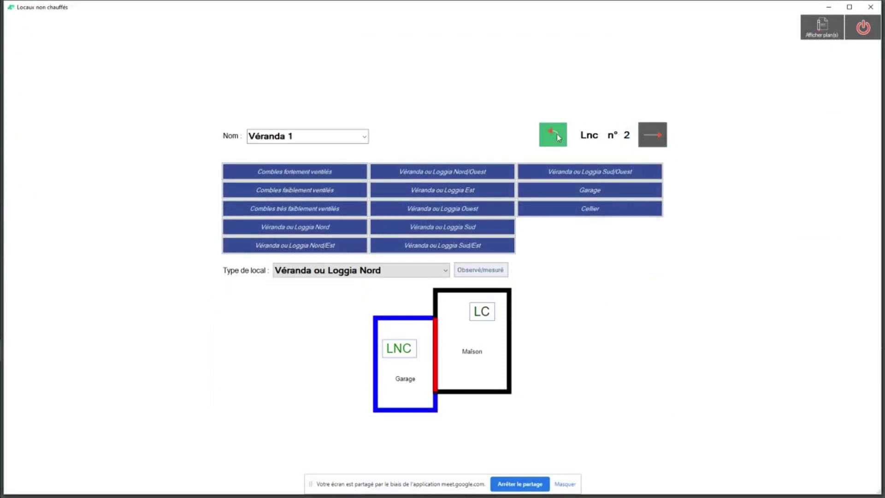
click(557, 134)
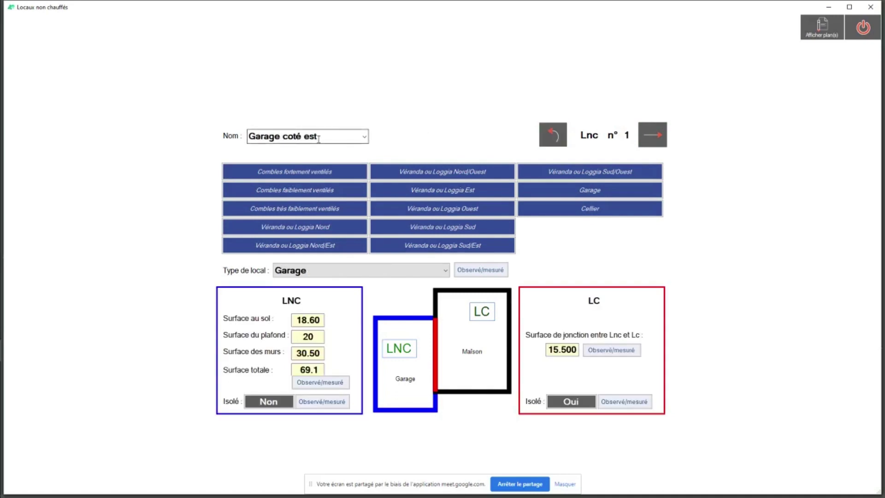
click(659, 138)
click(659, 138)
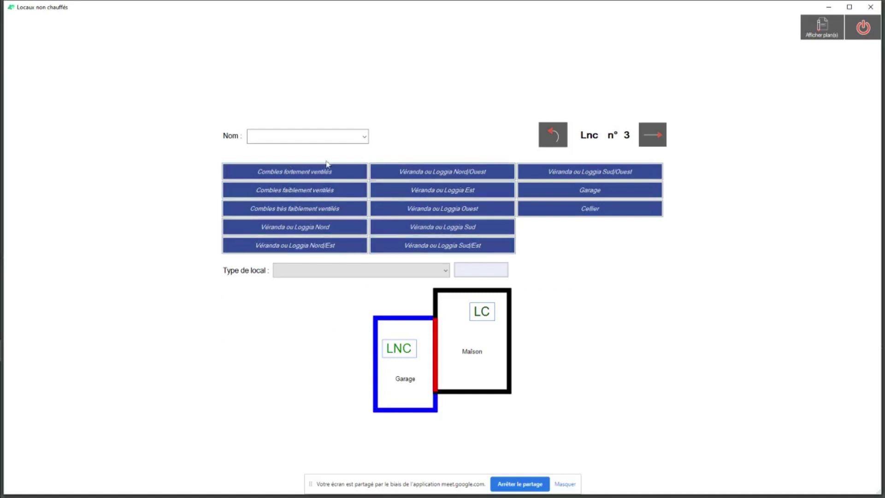
Name unheated space n° 3 "Cellier" from the list of predefined names.
click(362, 138)
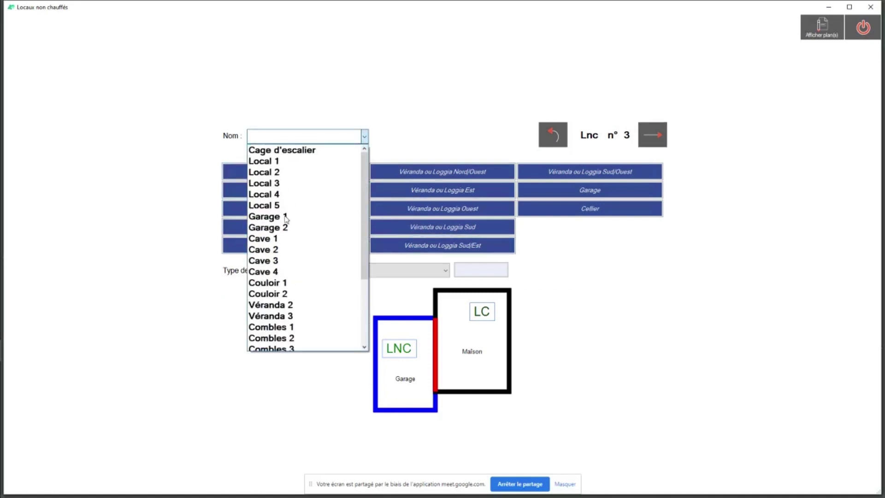
click(295, 151)
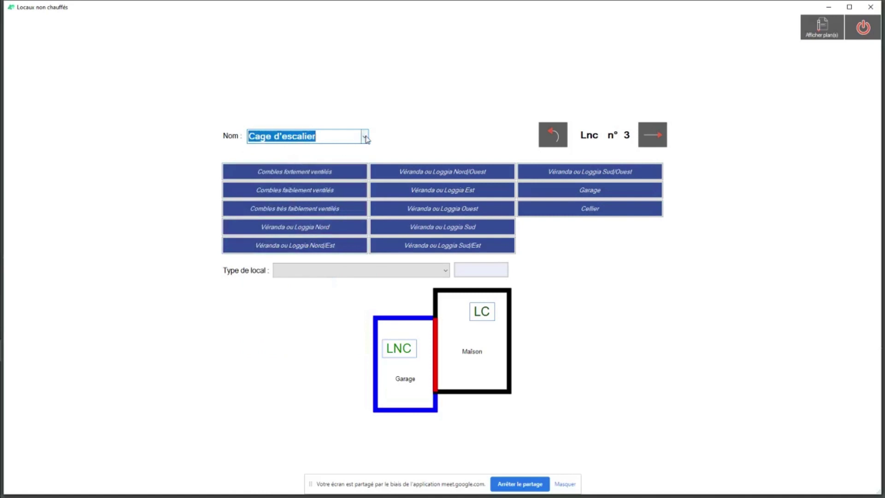
click(366, 137)
scroll(278, 276, down, 1)
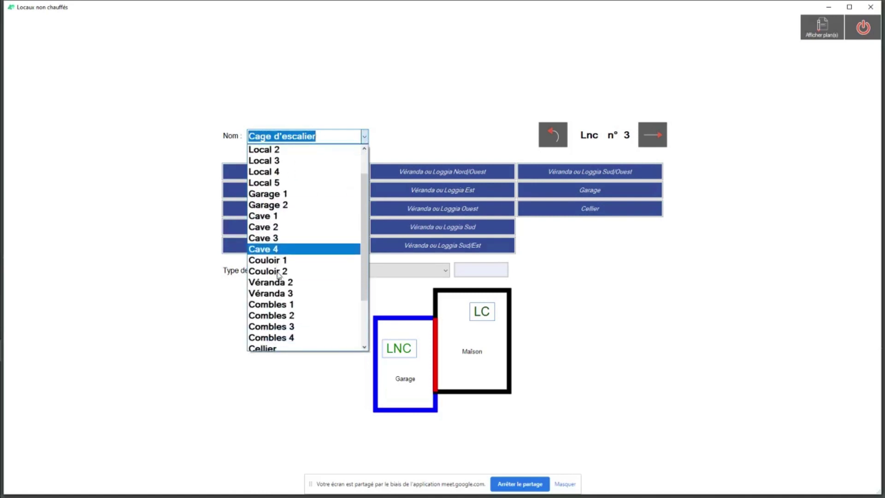
scroll(279, 286, down, 2)
click(280, 272)
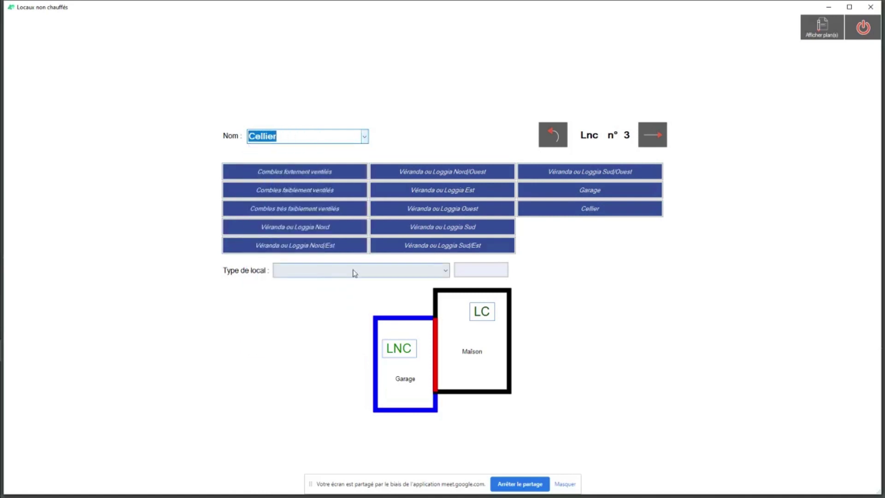
Set the type of unheated space n° 3 to Cellier and its LNC insulation to Non.
click(581, 213)
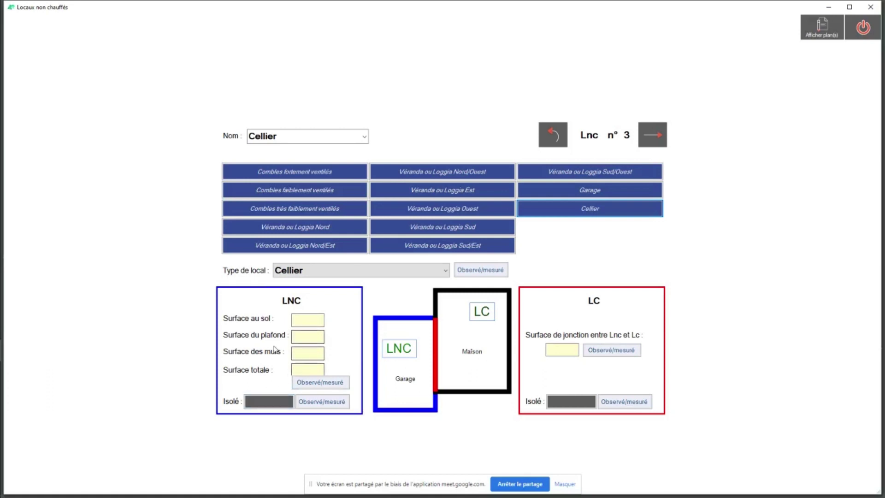
click(269, 402)
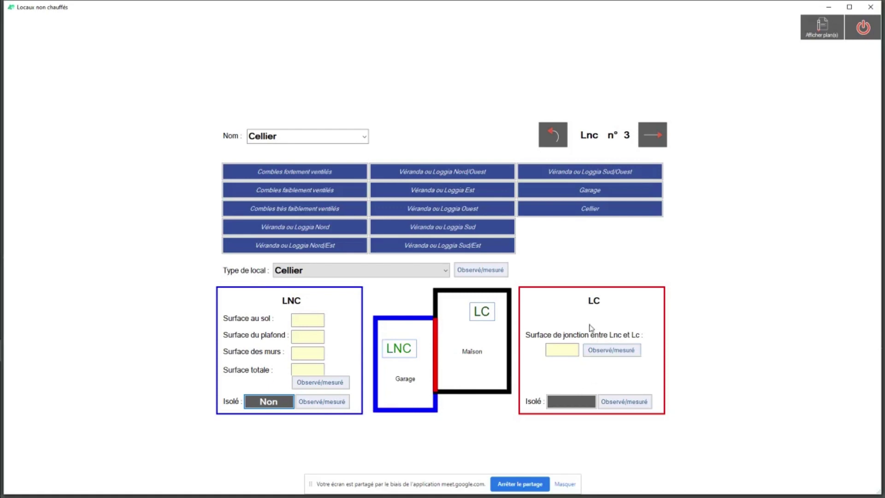
click(559, 351)
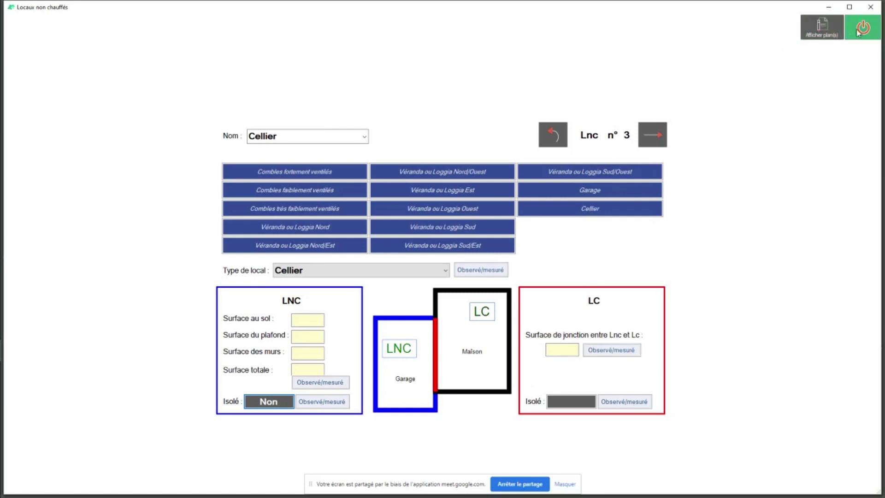
View the floor plan from the unheated spaces form, then close the plan and the form.
click(821, 30)
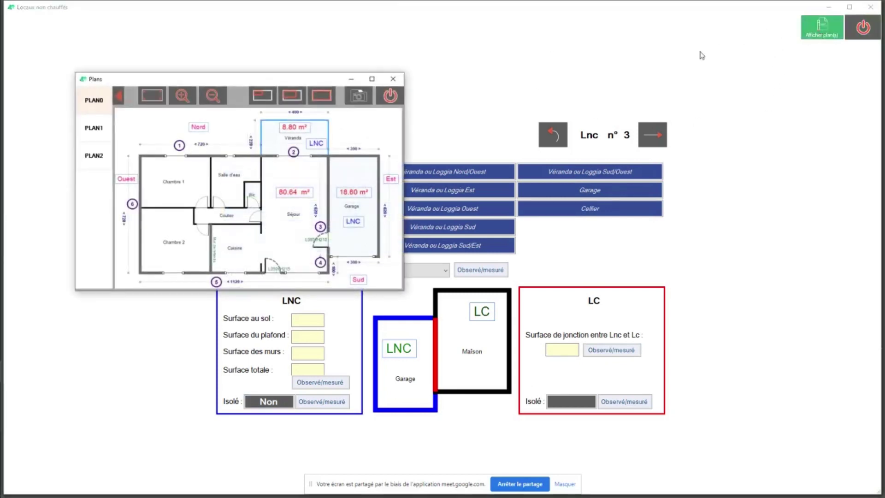
drag(250, 74, 473, 134)
click(575, 132)
click(851, 30)
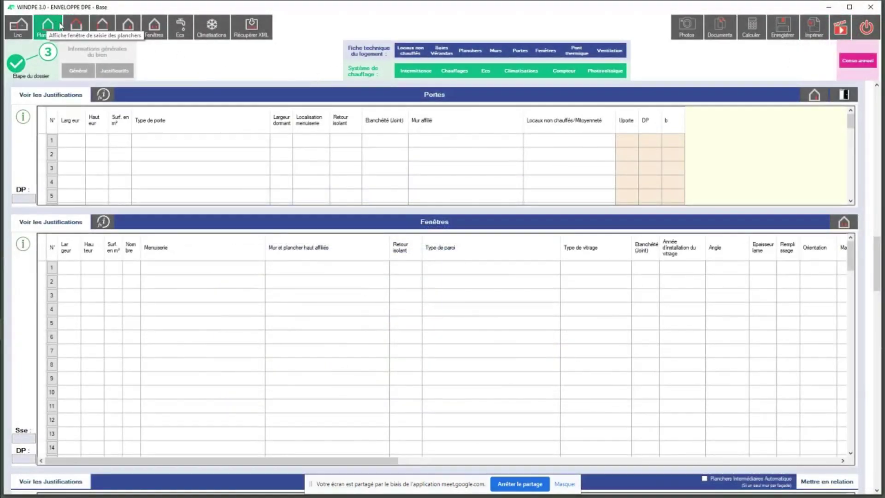
Start door n° 1 as a solid opaque wood door (Porte en bois opaque pleine) and set its width to 0.85.
click(123, 28)
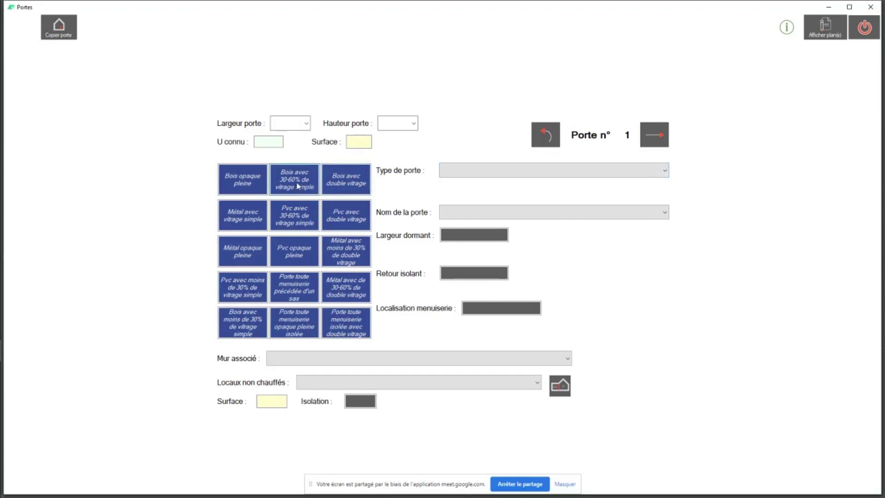
click(254, 184)
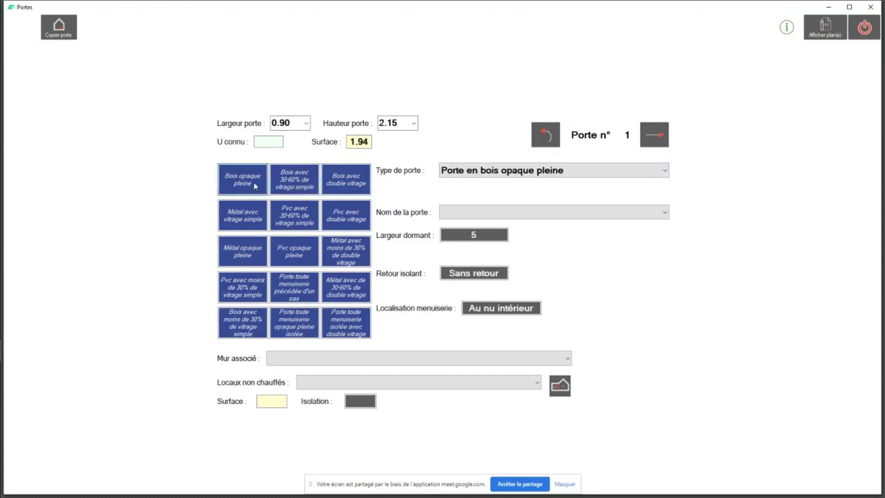
click(299, 123)
click(297, 121)
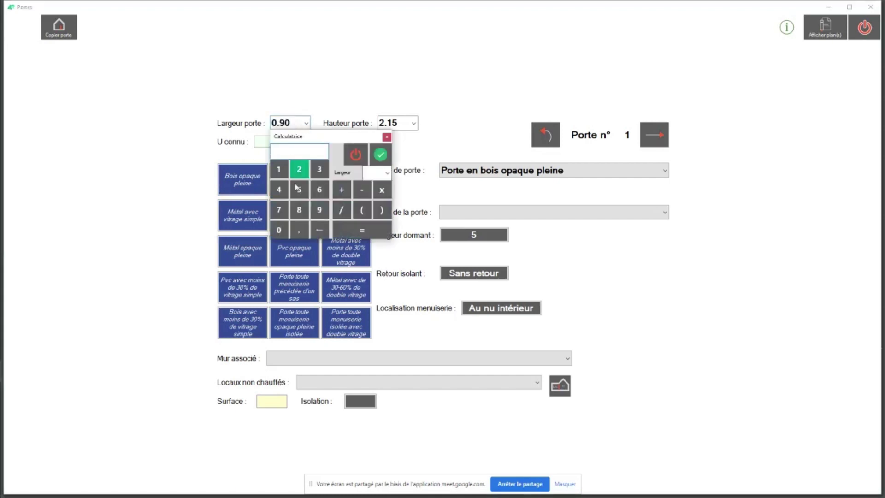
click(281, 232)
click(299, 230)
click(299, 210)
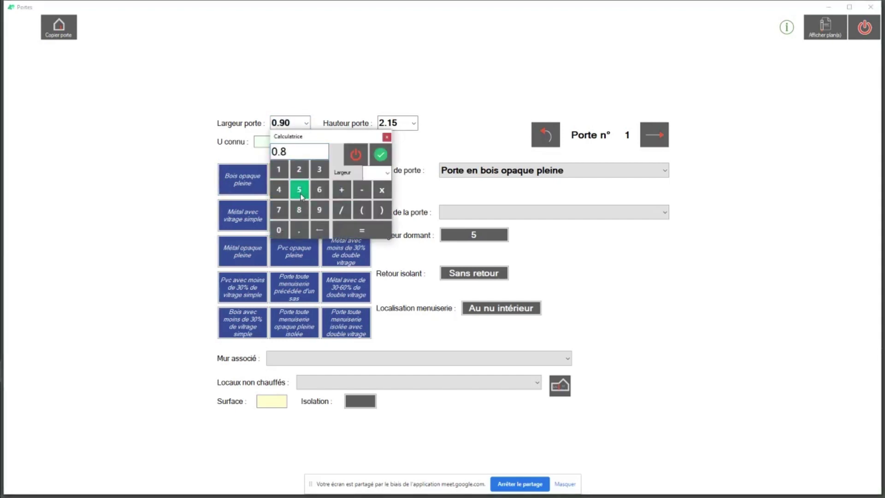
click(299, 189)
click(379, 155)
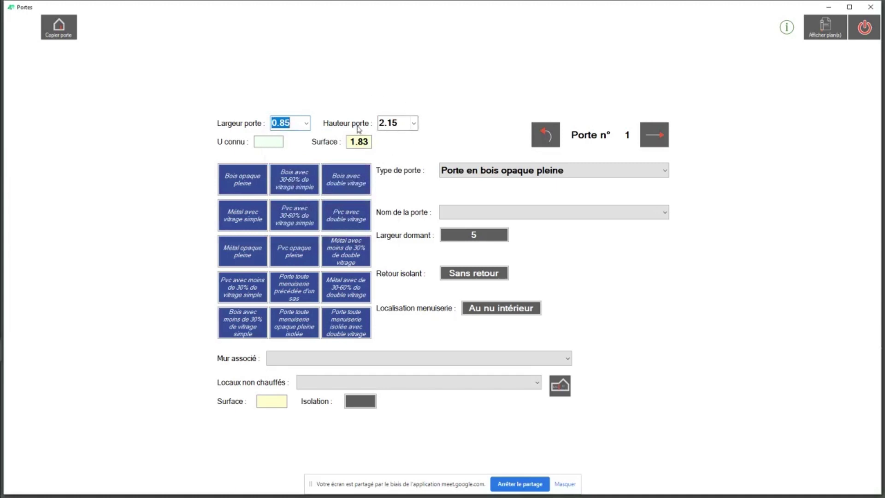
Name door n° 1 "Porte d'entrée" and set it to Largeur dormant 5, Sans retour and Au nu intérieur.
click(664, 212)
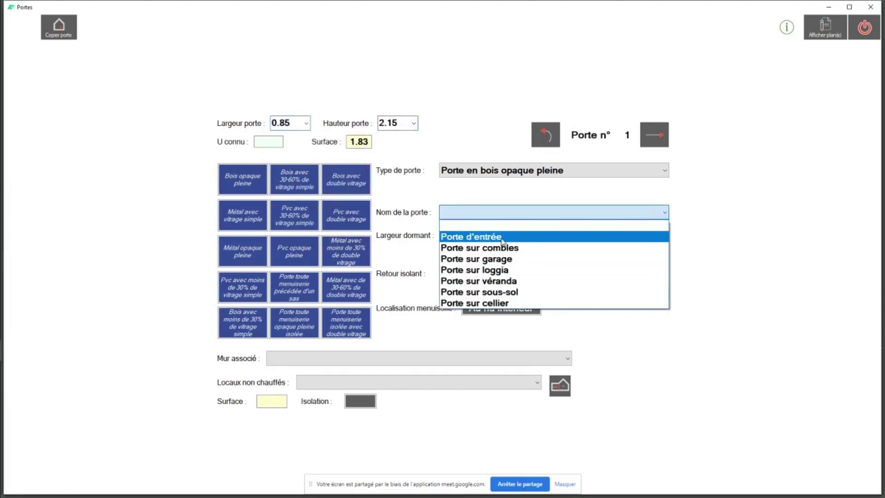
click(541, 238)
click(470, 239)
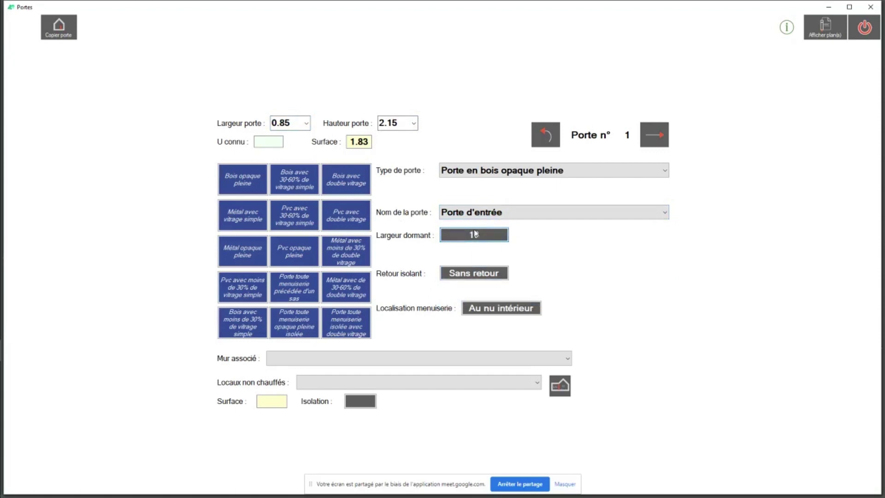
click(475, 235)
click(475, 235)
click(479, 237)
click(486, 275)
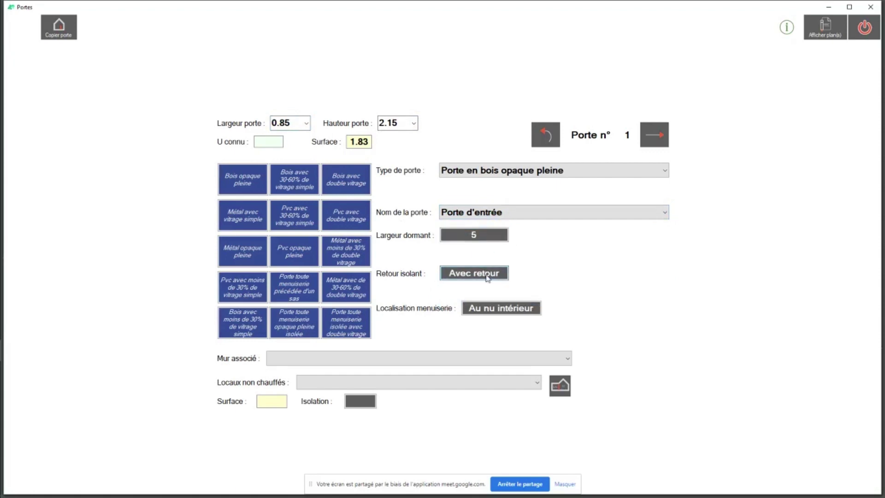
click(488, 277)
click(509, 312)
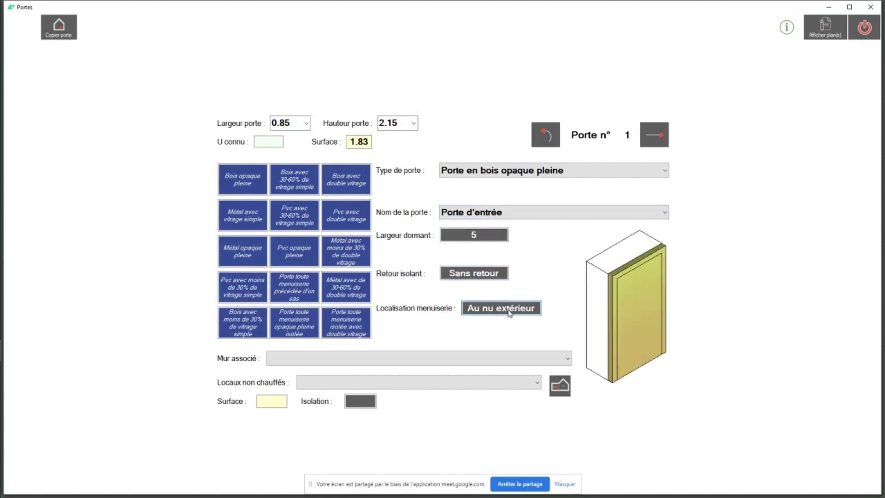
click(509, 313)
click(510, 313)
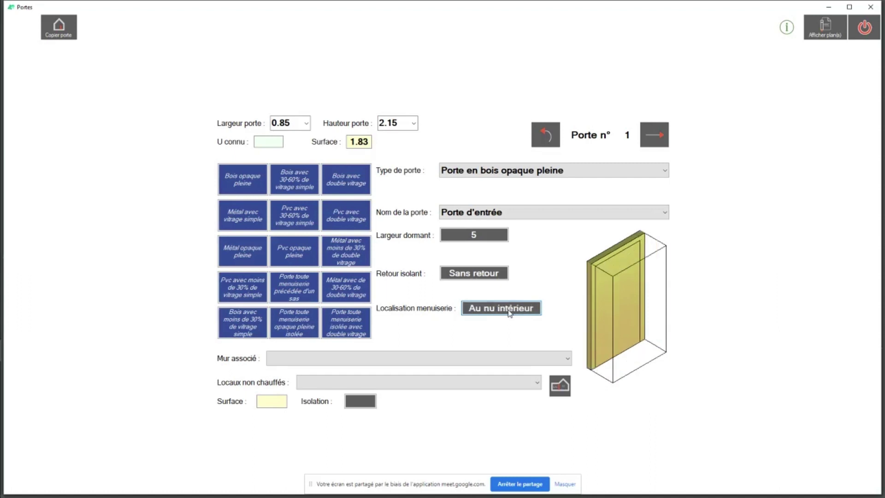
Using the floor plan, associate door n° 1 with Mur 5 and Paroi extérieure, then close the plan.
click(570, 362)
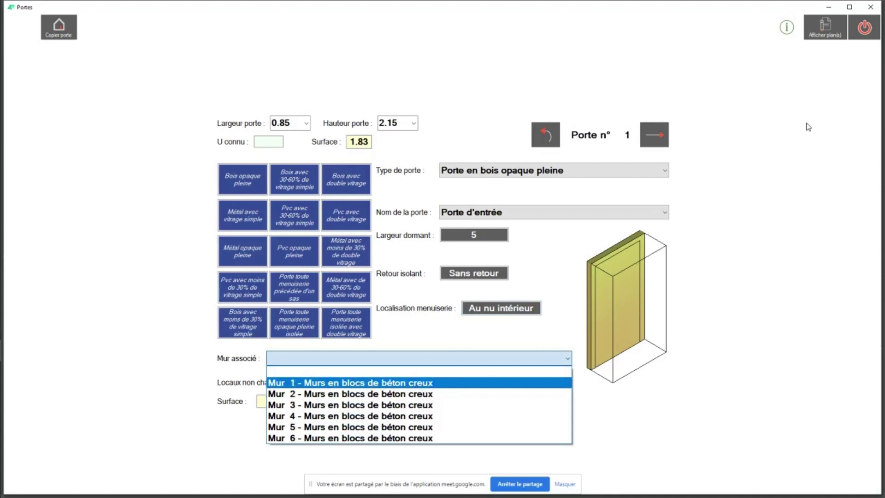
click(825, 27)
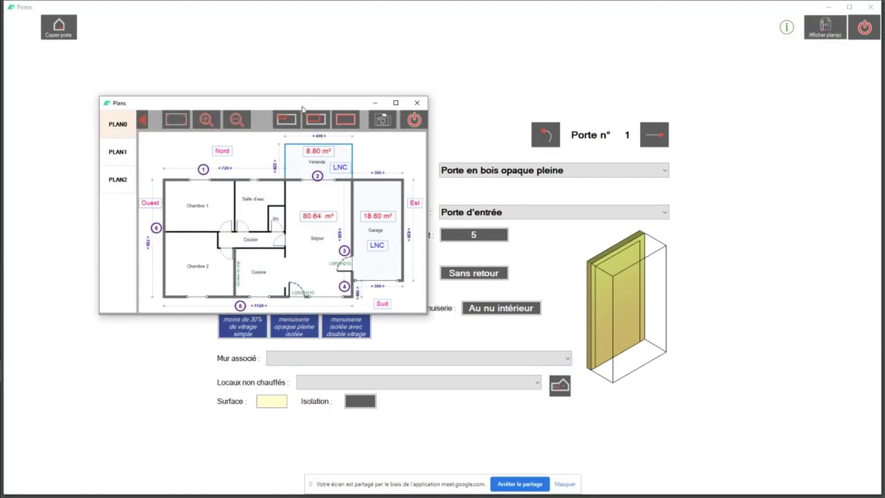
drag(302, 105, 261, 83)
click(570, 361)
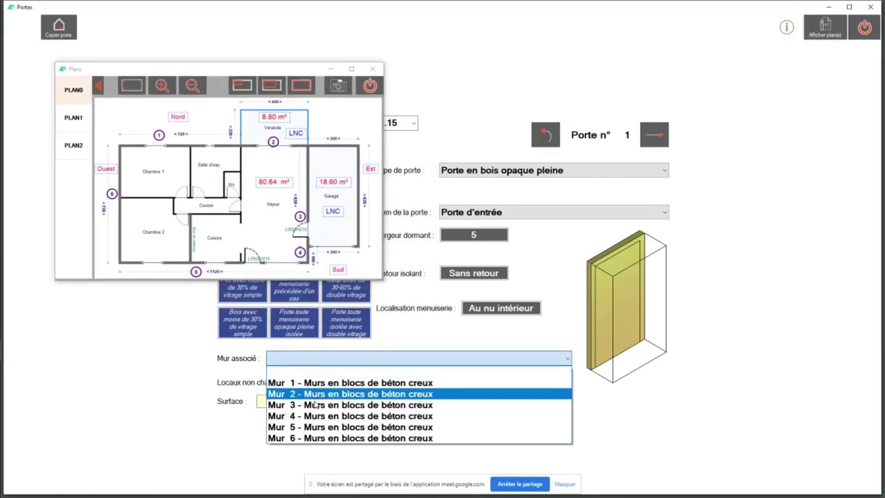
click(306, 428)
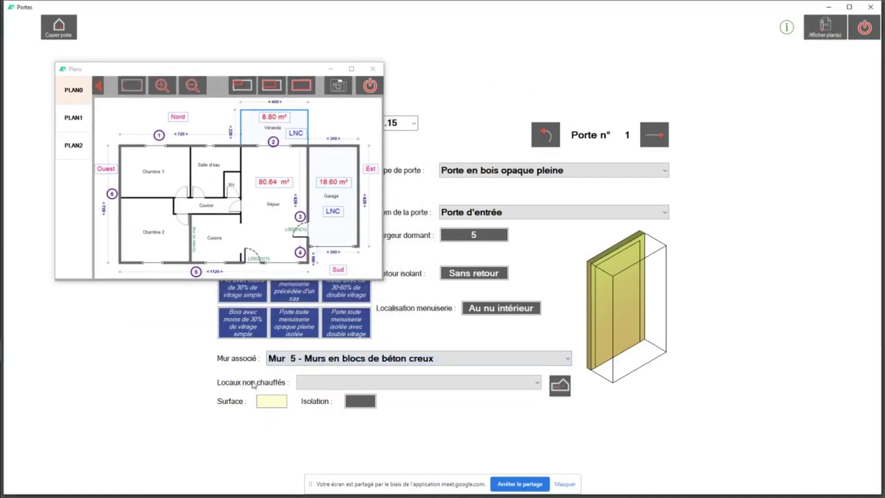
click(532, 384)
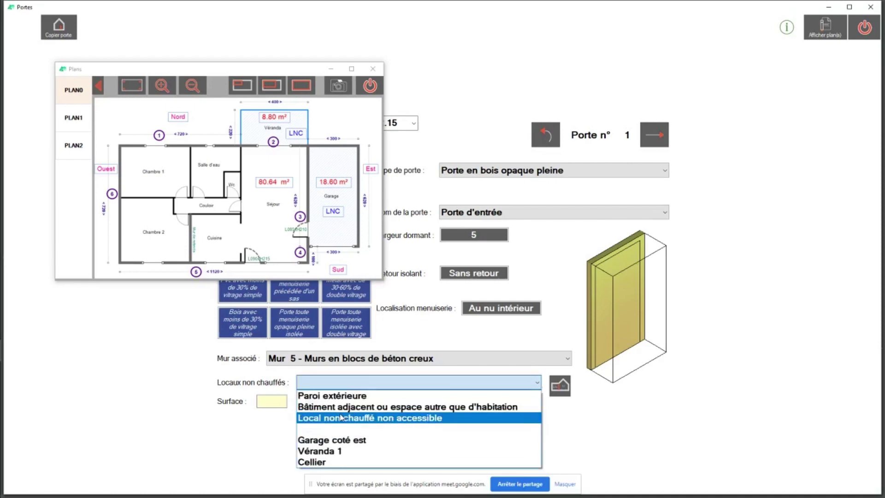
click(342, 394)
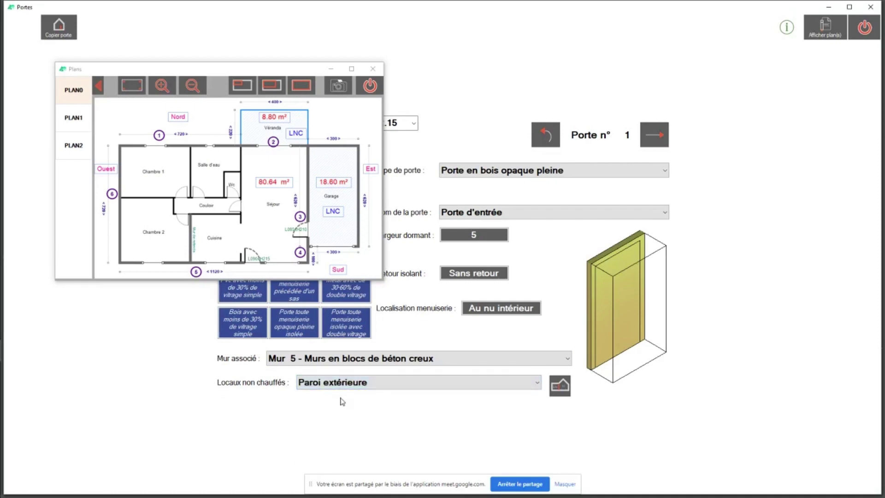
click(370, 85)
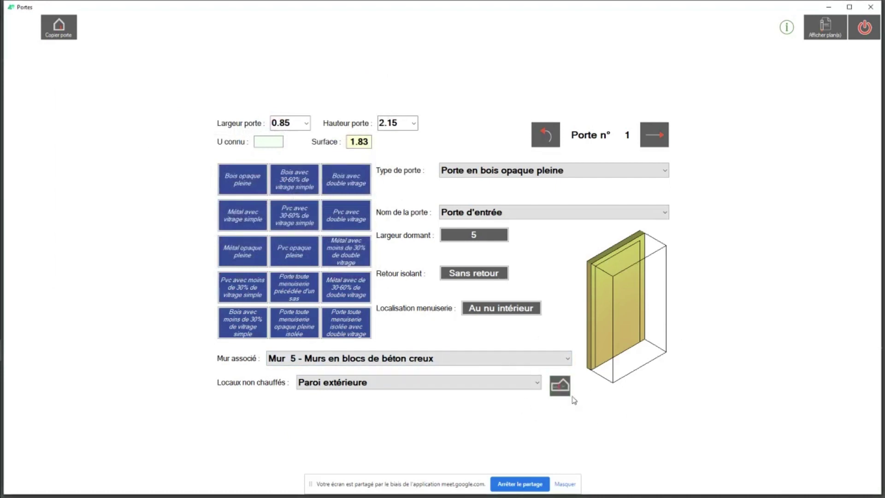
Cycle door n° 1's joinery location through its options from the door illustration and return it to Au nu intérieur.
click(633, 300)
click(624, 303)
click(625, 303)
click(637, 316)
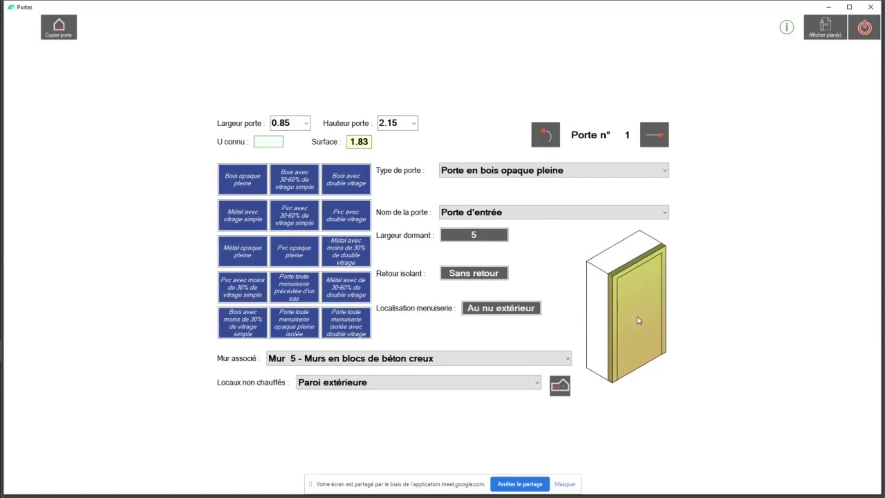
click(638, 320)
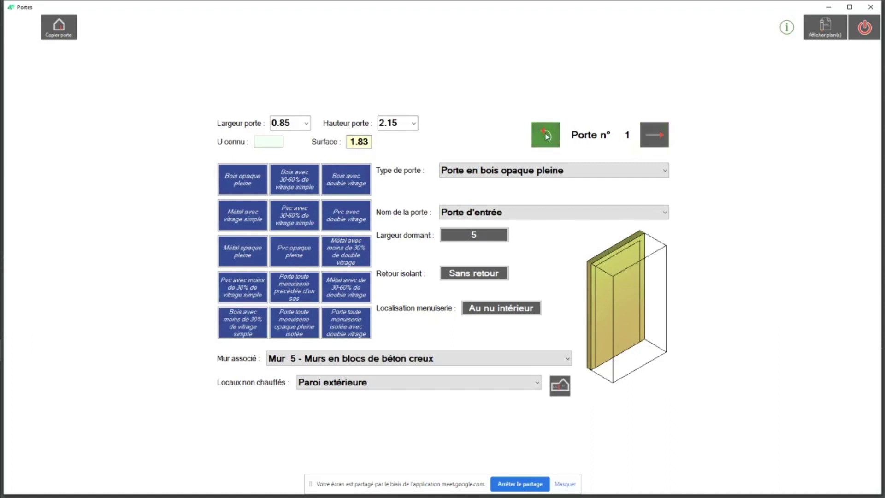
Look at the empty door n° 2, return to door n° 1, then close the form and check the doors table.
click(648, 137)
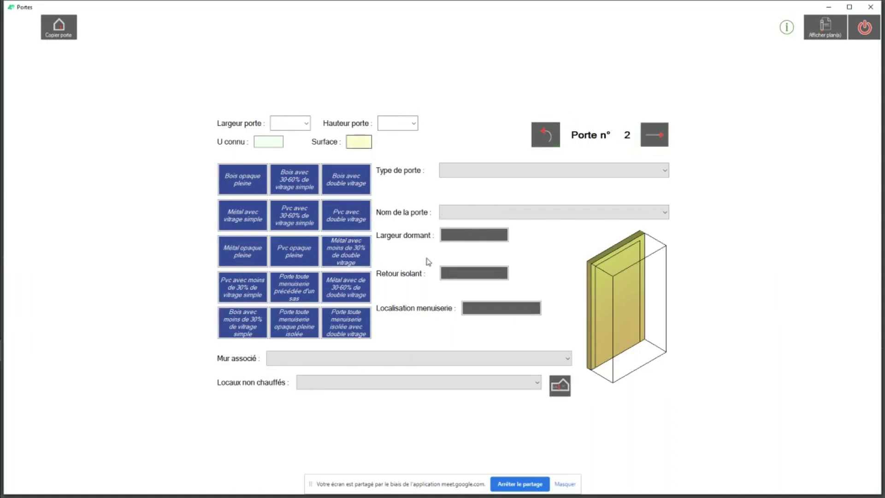
click(542, 138)
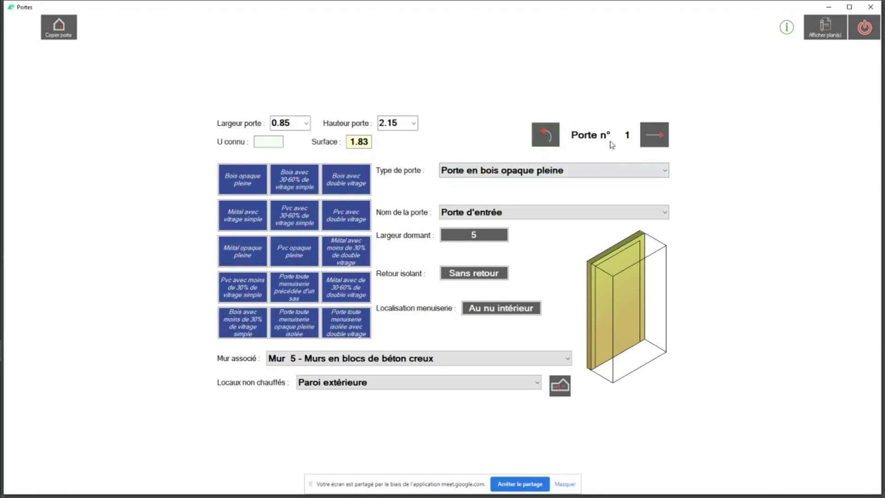
click(851, 35)
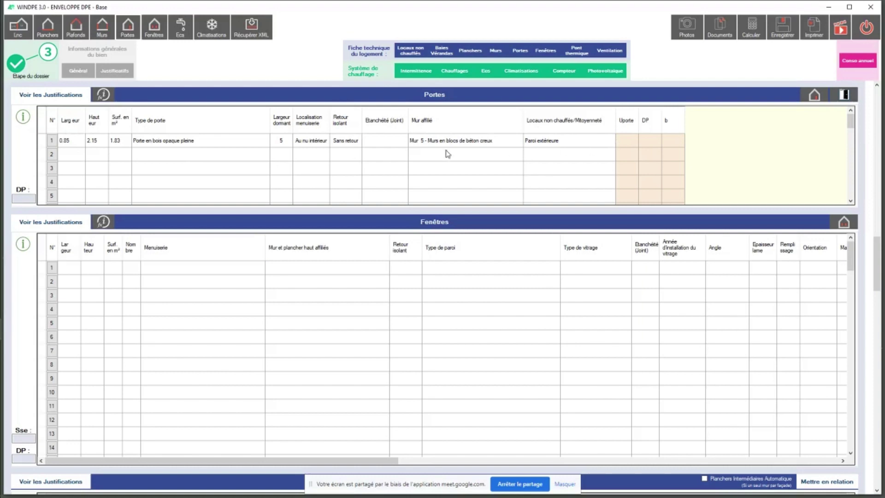
click(388, 146)
Go to the Fenêtres table and display the floor plan at medium size alongside it.
click(545, 51)
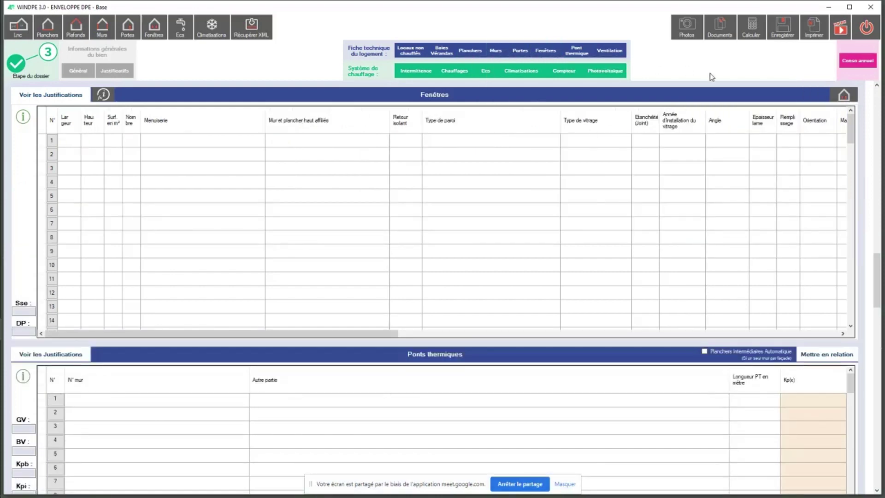
mouse_move(729, 39)
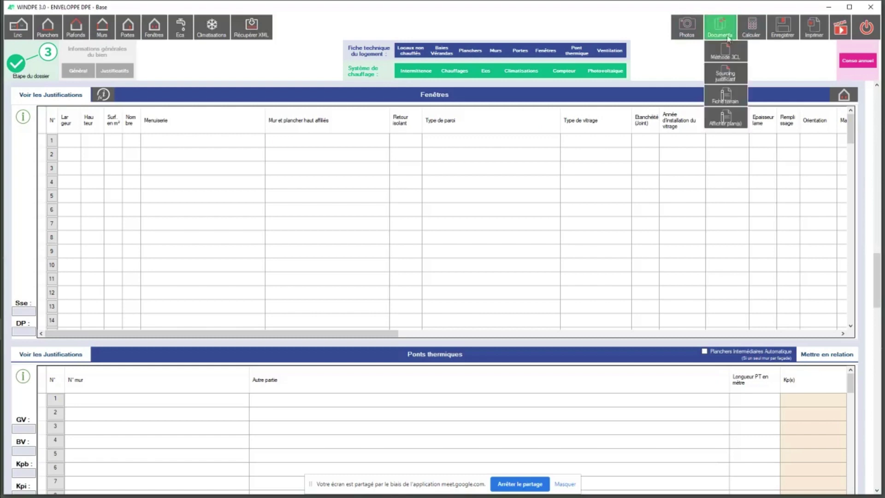
click(729, 118)
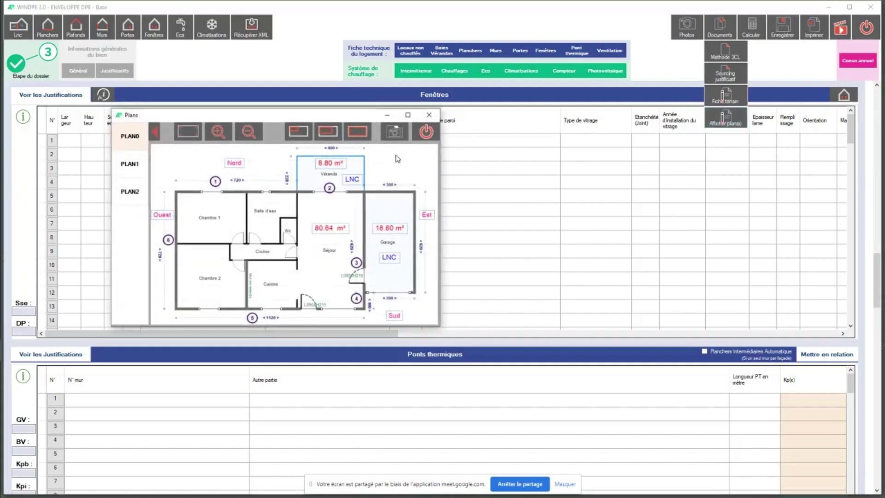
click(328, 131)
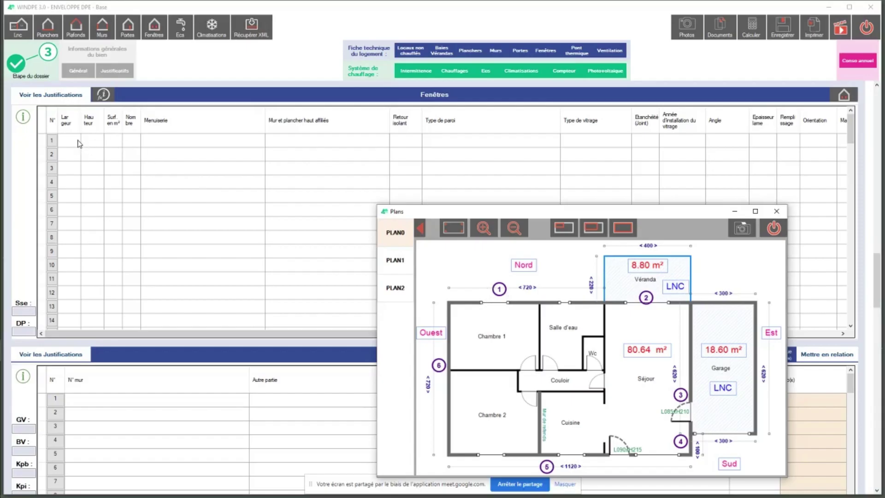
Set the first window's width to 1.20 and its height to 1.20.
click(79, 144)
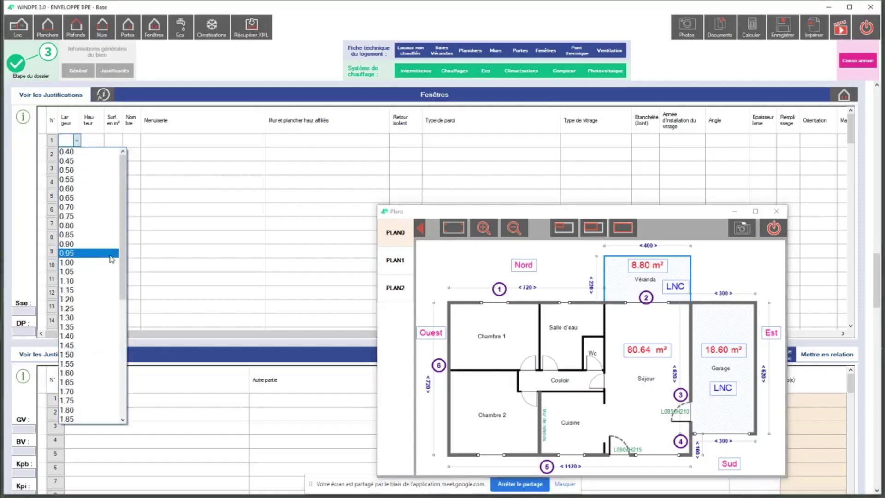
click(92, 299)
click(99, 143)
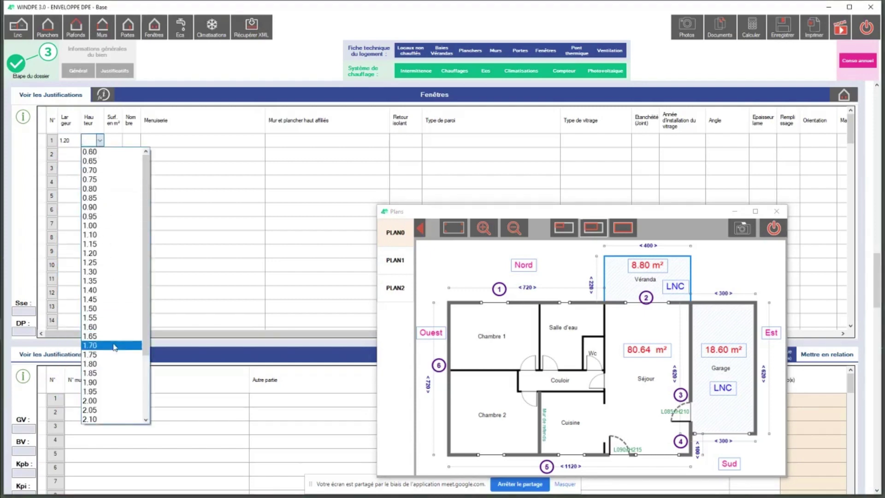
click(107, 253)
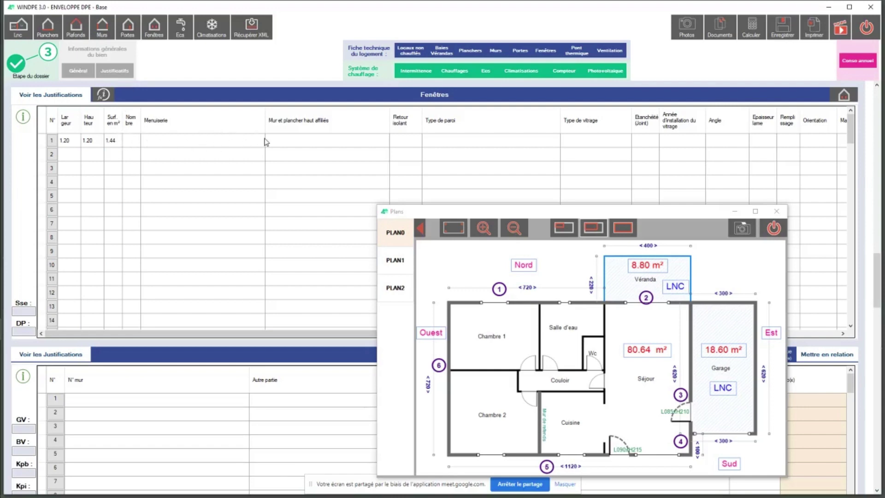
Set the first window's joinery to Menuiserie Pvc and affiliate it with Mur 1 - Murs en blocs de béton creux.
click(225, 141)
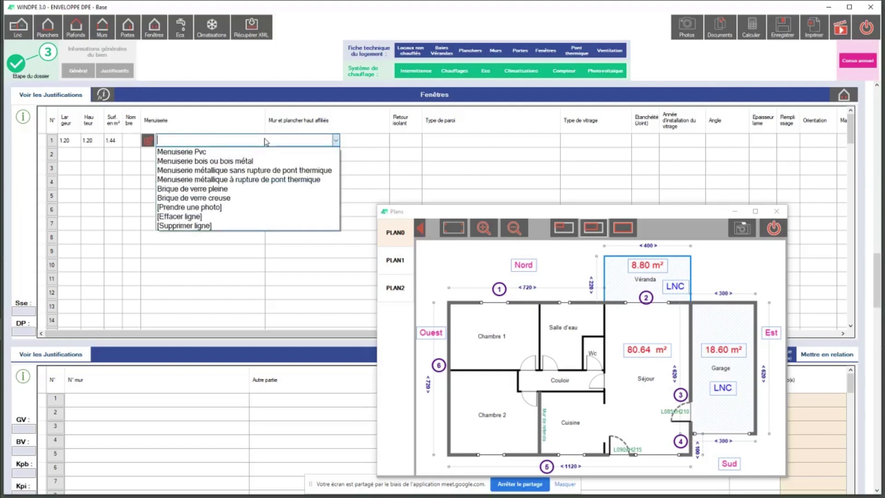
click(222, 152)
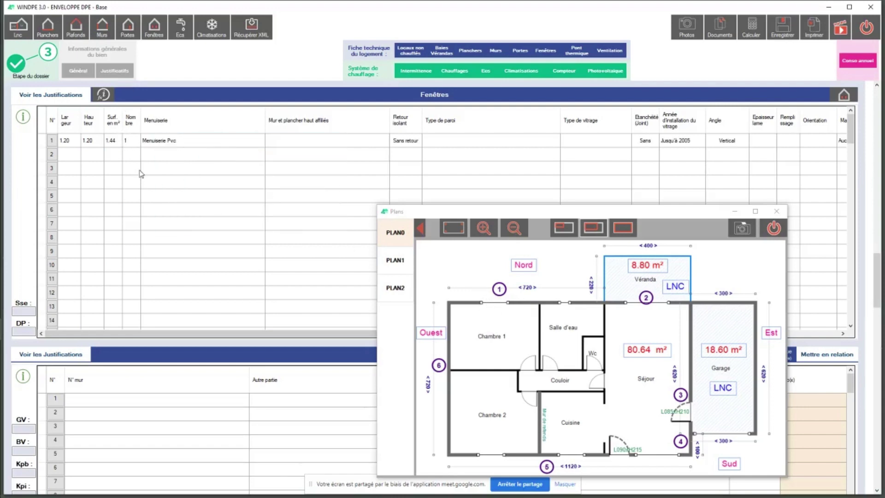
click(387, 140)
click(255, 151)
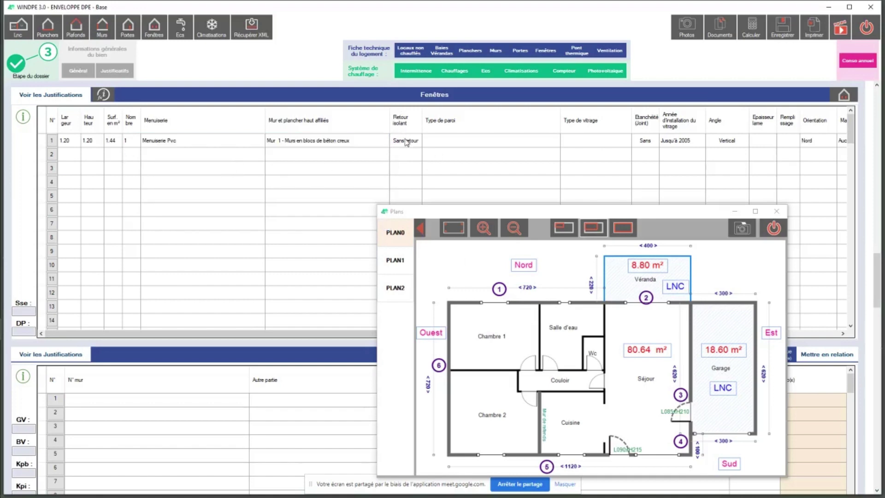
Set the first window's wall type to Fenêtres battantes and its glazing to Double vitrage.
click(559, 143)
click(470, 152)
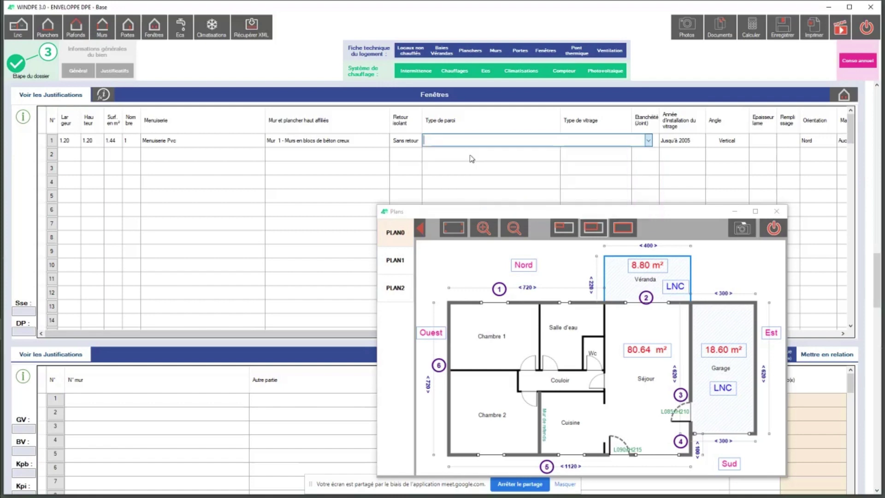
click(629, 141)
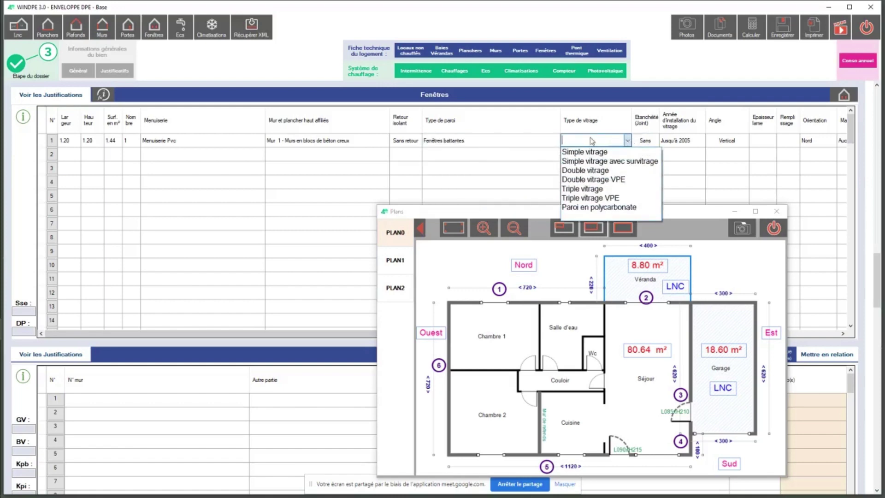
click(585, 170)
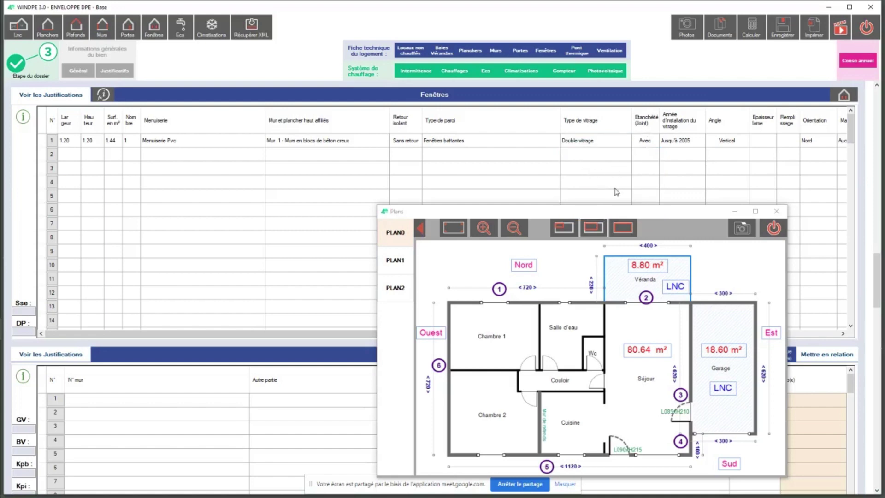
Cycle the first window's angle through the horizontal and sloped (Pente) options and back to Vertical.
drag(603, 215, 304, 199)
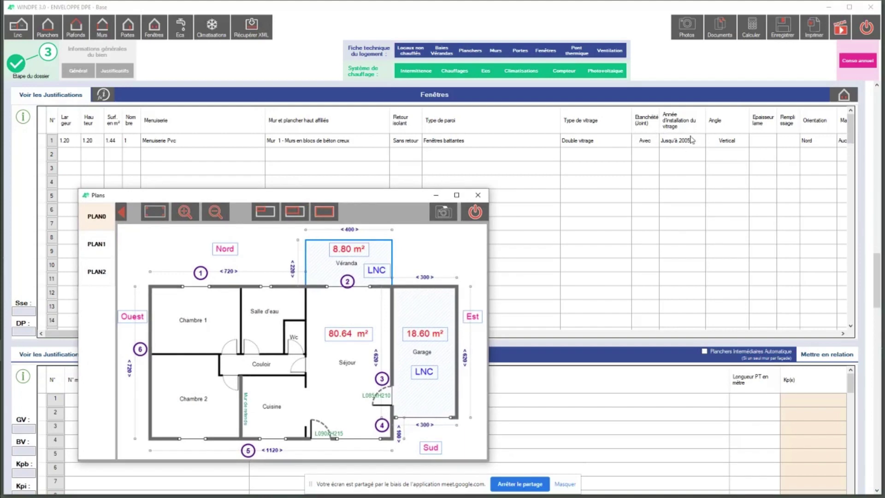
click(724, 142)
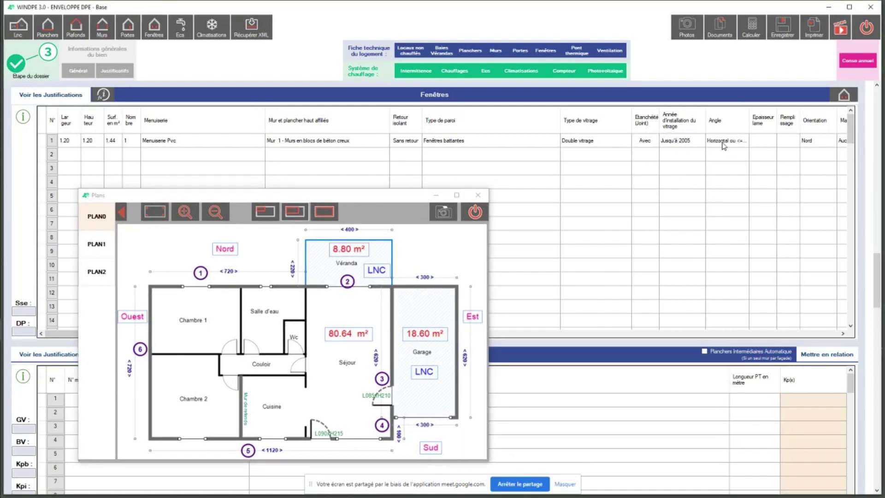
drag(749, 124, 789, 122)
click(738, 146)
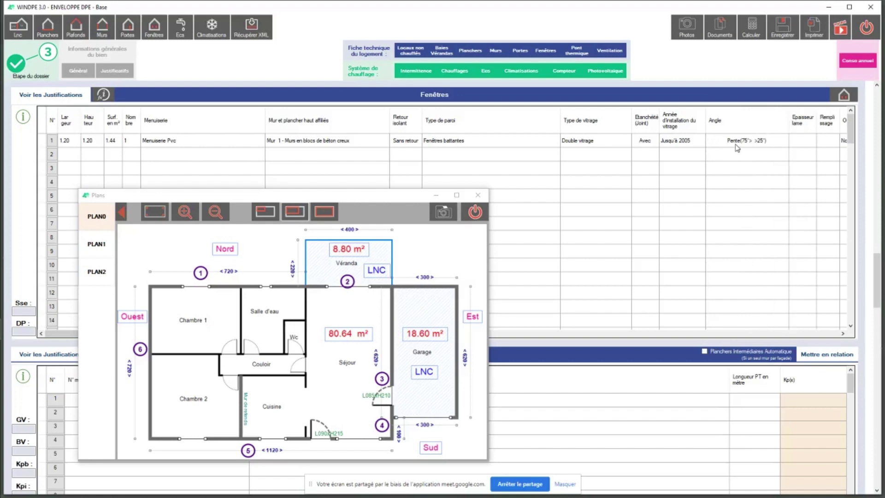
click(753, 145)
drag(788, 124, 742, 126)
Set the first window's Epaisseur lame to 12 and its Remplissage to Air sec, and close the floor plan.
click(760, 145)
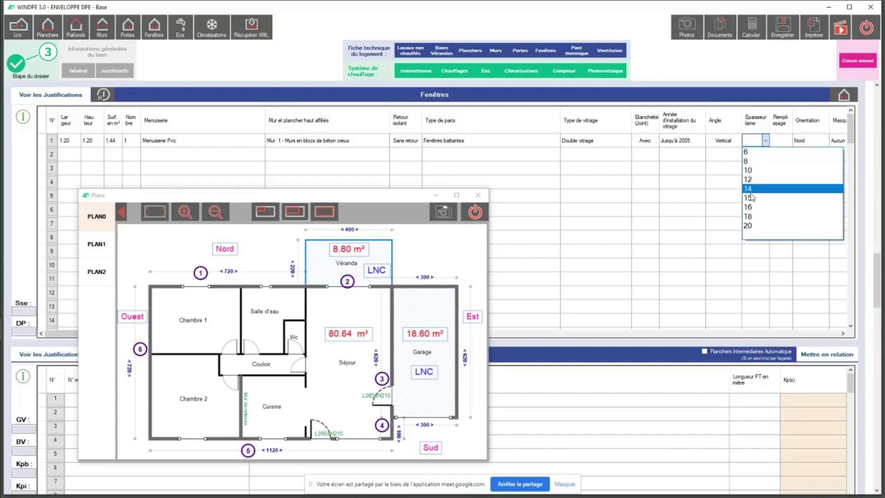
click(748, 180)
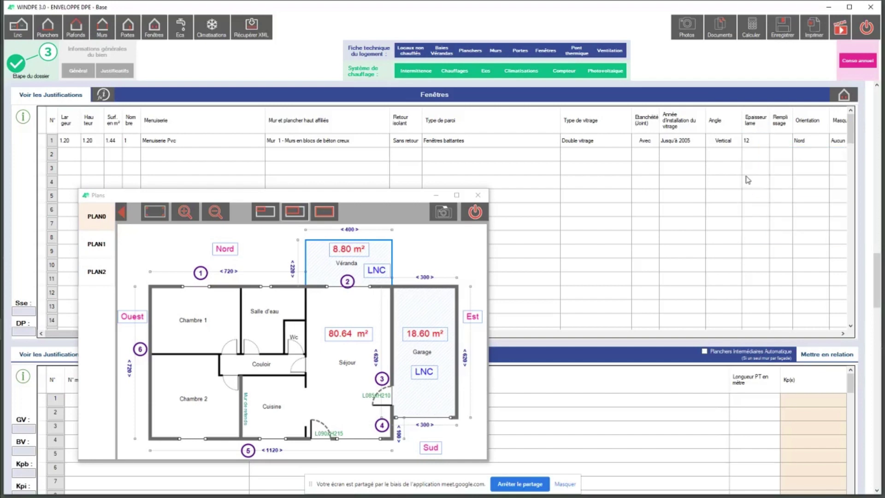
click(781, 143)
click(373, 279)
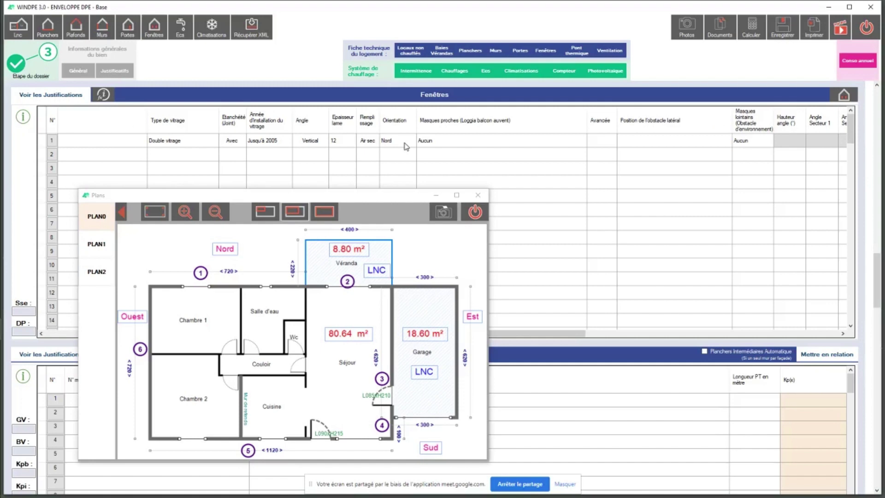
click(476, 213)
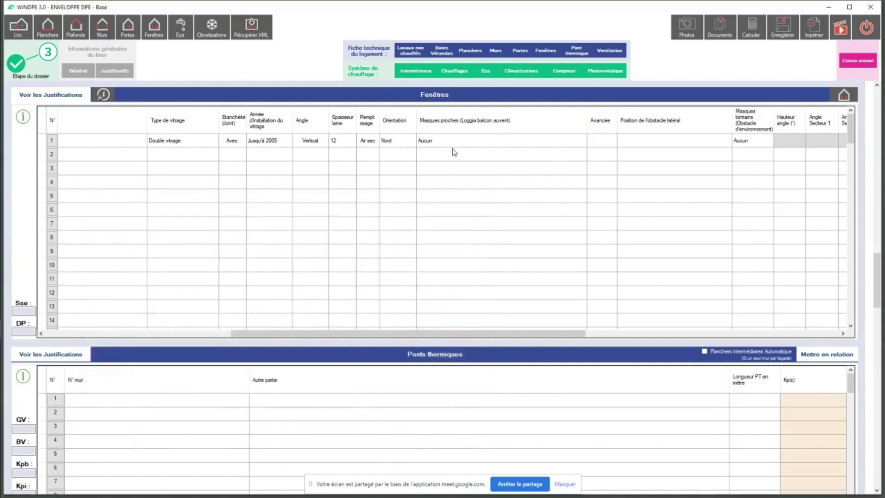
Open the first window's detail form and display its near and distant mask settings.
drag(543, 332, 615, 342)
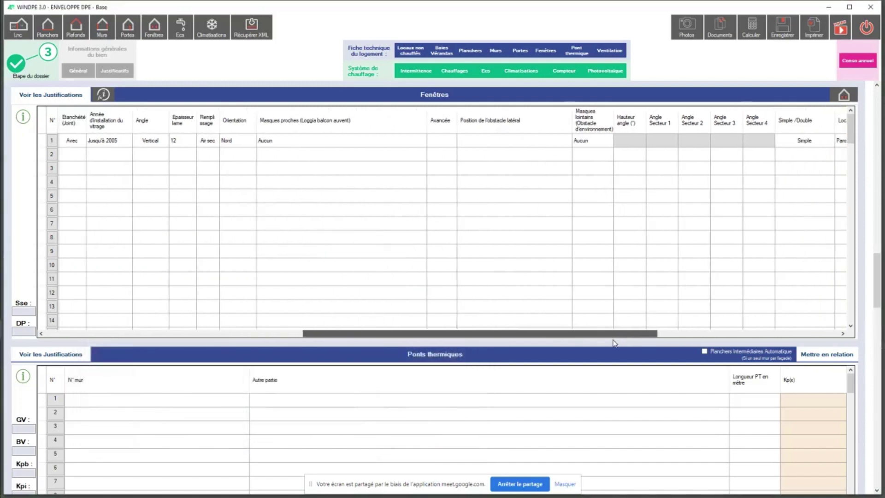
click(154, 30)
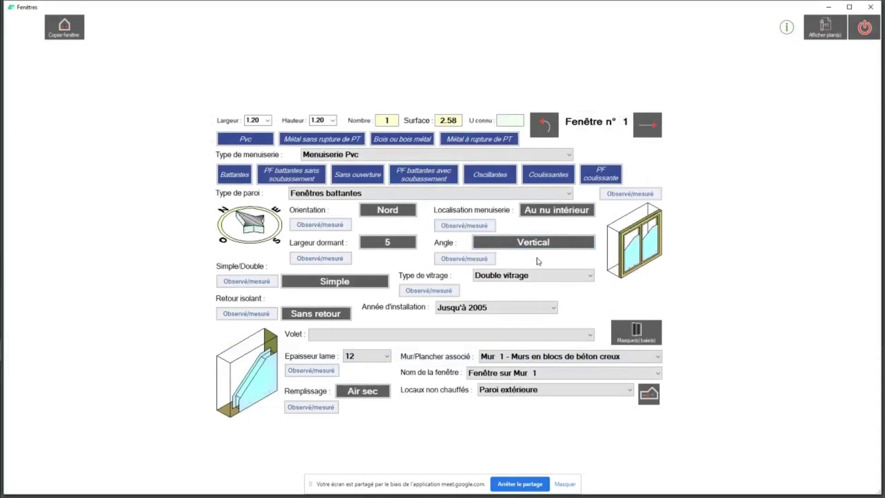
click(636, 334)
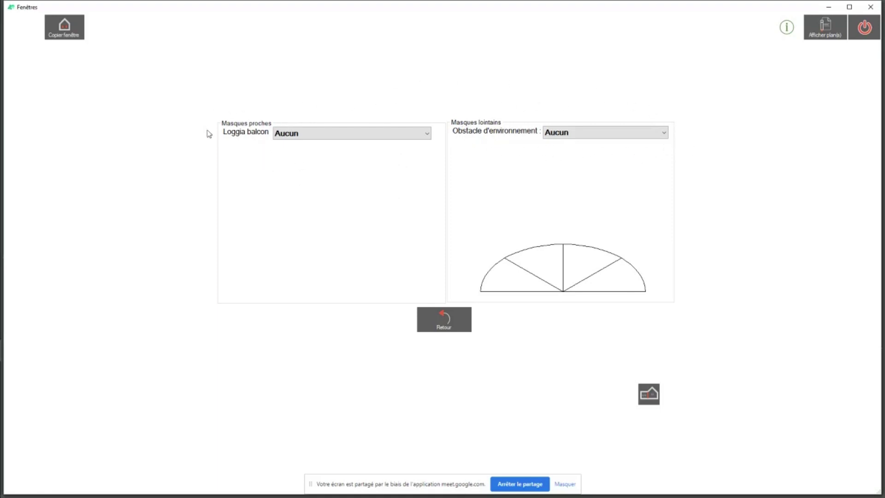
Try the near masks Baie en fond balcon ou fond et flanc loggia, with Avancé 3<= and <1, and Baie sous un balcon ou auvent.
click(426, 134)
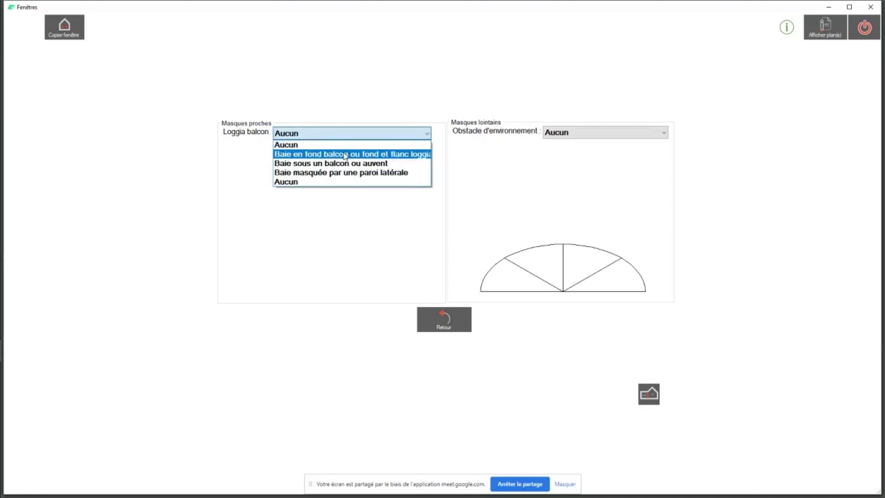
click(345, 157)
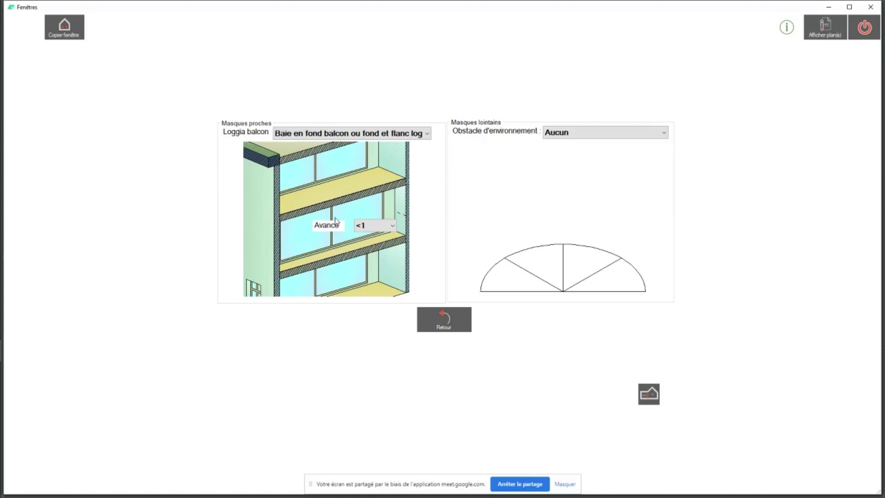
click(394, 226)
click(372, 265)
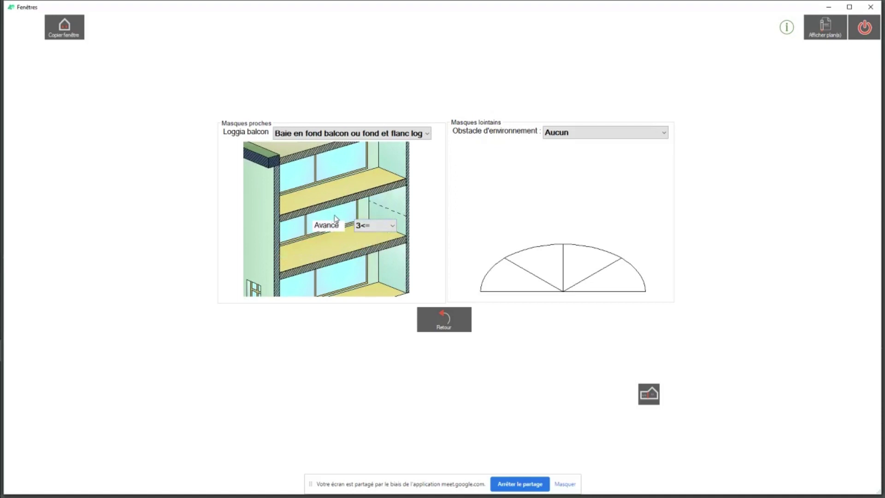
click(394, 227)
click(378, 244)
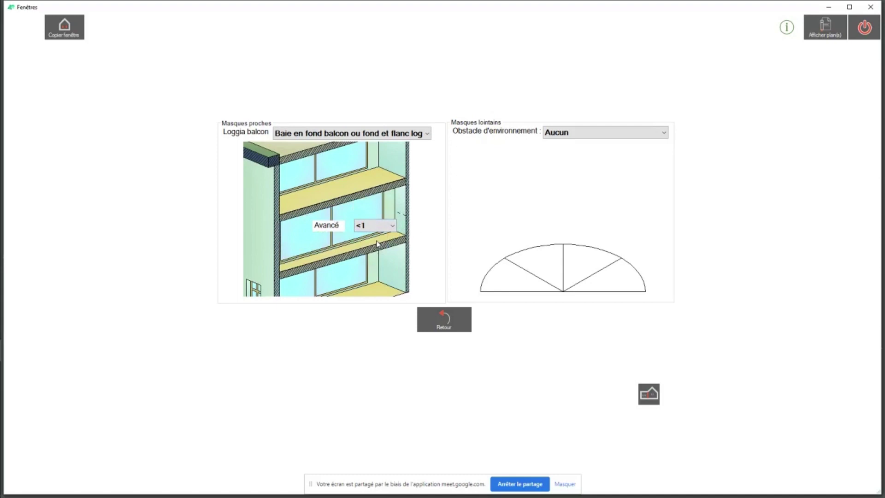
click(428, 134)
click(337, 161)
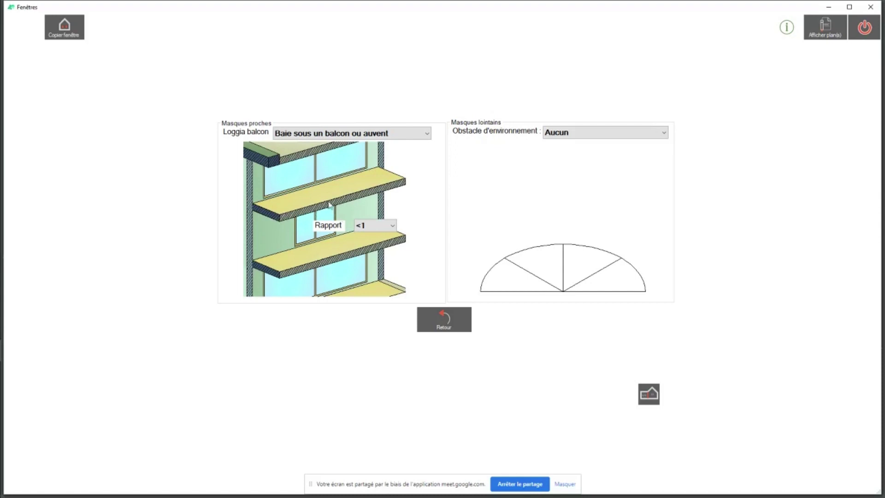
Set the first window's near mask to Baie masquée par une paroi latérale and dismiss the information message.
click(367, 138)
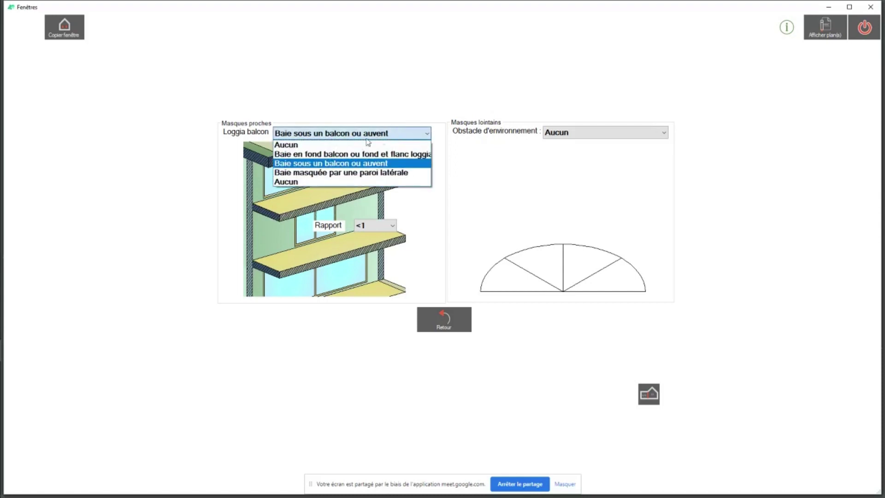
click(312, 174)
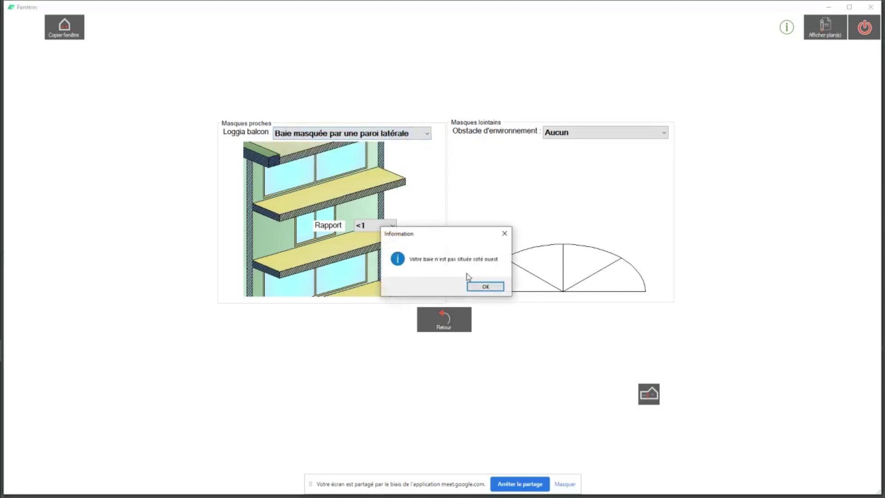
click(477, 288)
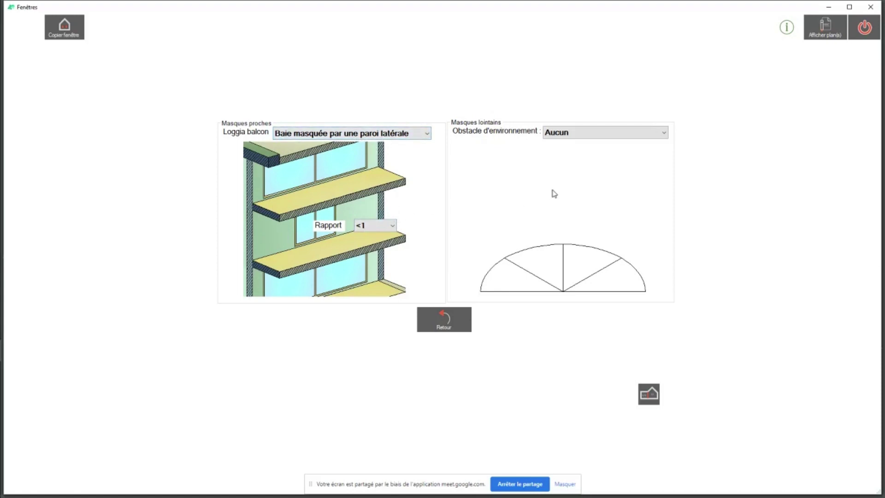
Try a Homogène distant obstacle with a height angle of 15°<= <30°.
click(663, 133)
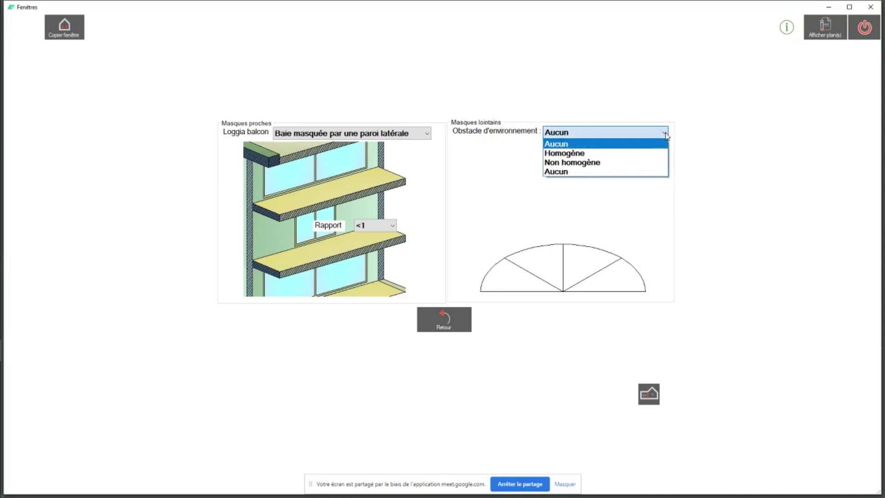
click(571, 157)
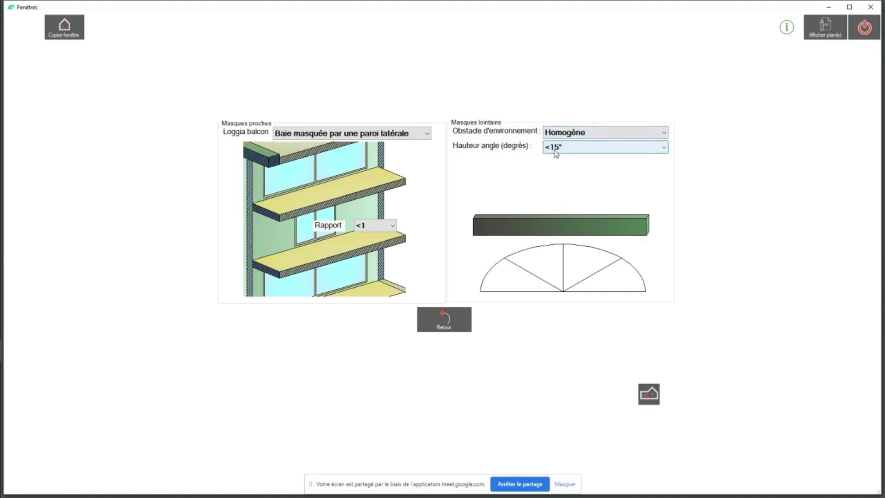
click(664, 147)
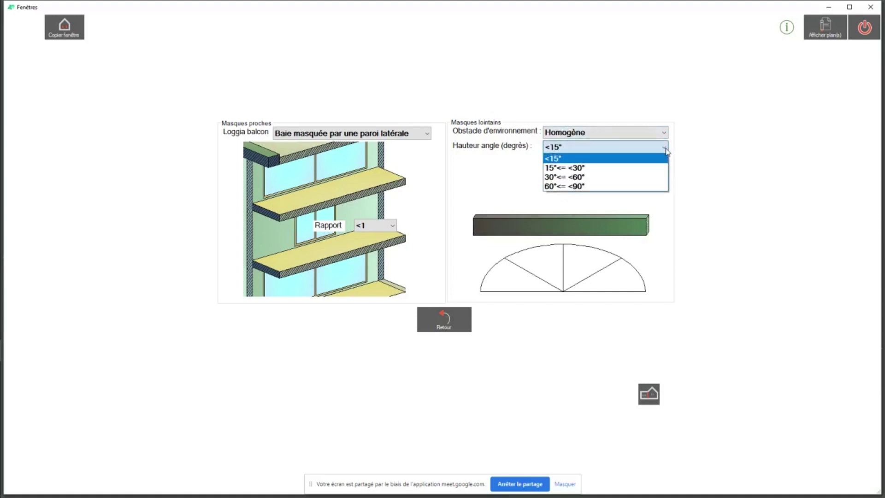
click(570, 168)
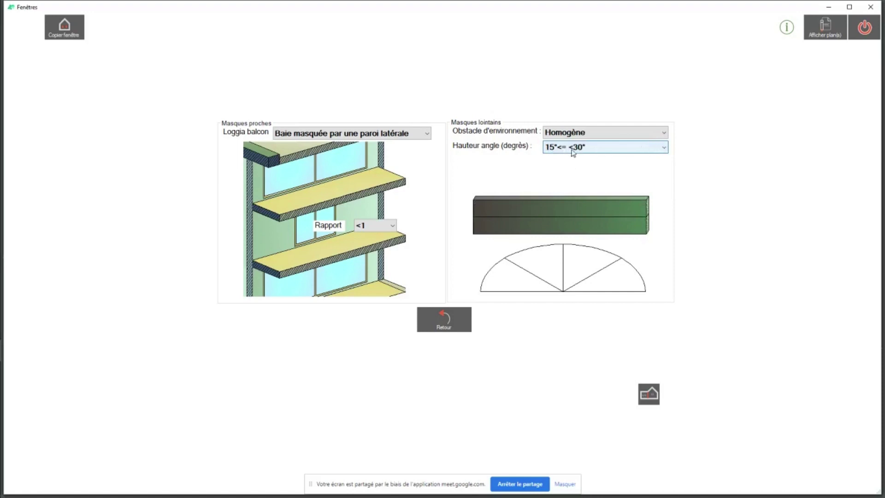
Step the homogeneous obstacle's height angle through its ranges up to 60°<= <90° and back to <15°.
click(667, 148)
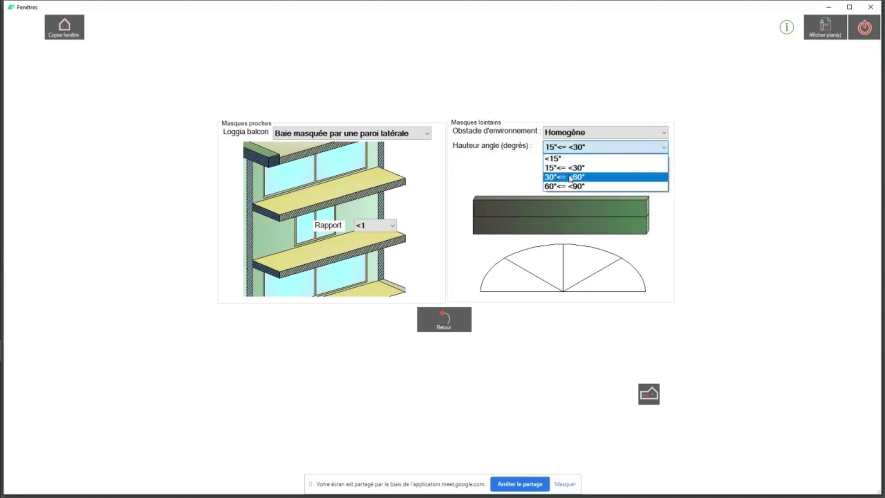
click(572, 178)
click(565, 199)
click(565, 200)
click(568, 220)
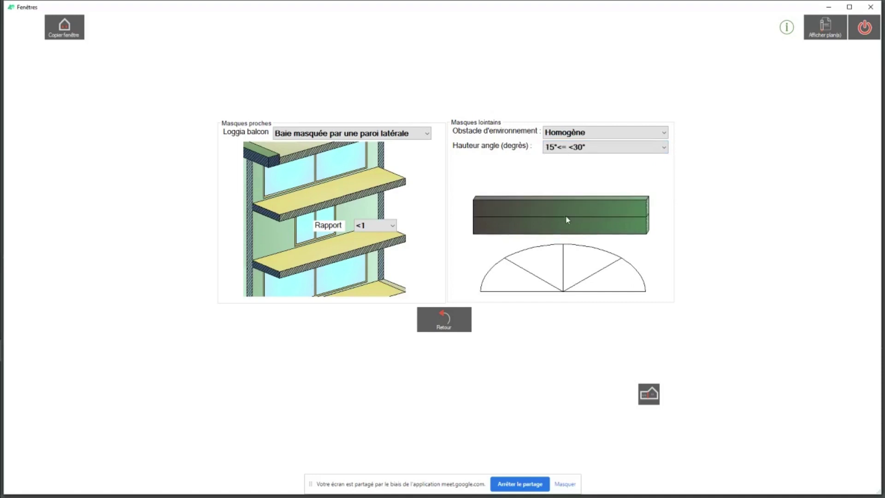
click(566, 210)
click(563, 197)
click(563, 197)
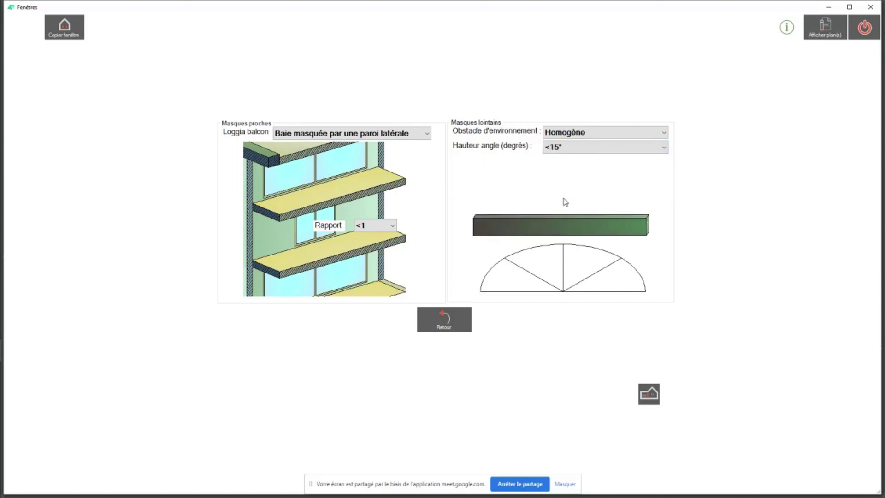
click(562, 220)
click(561, 212)
click(564, 203)
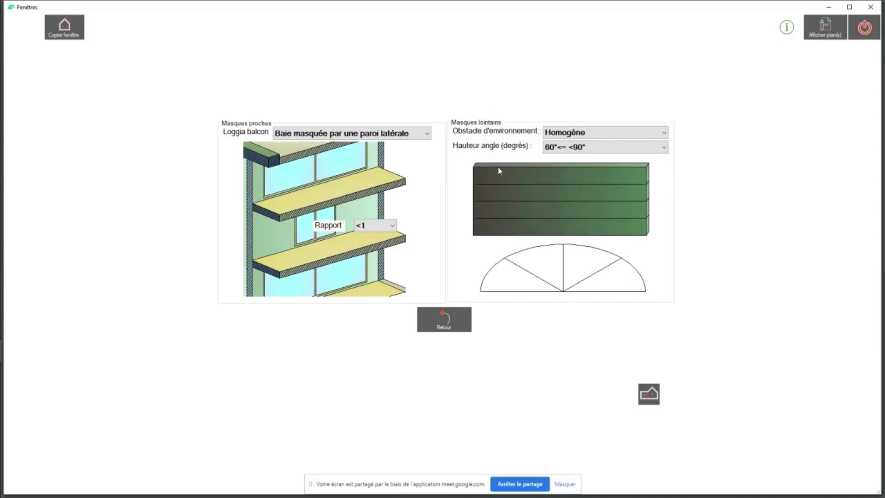
click(568, 187)
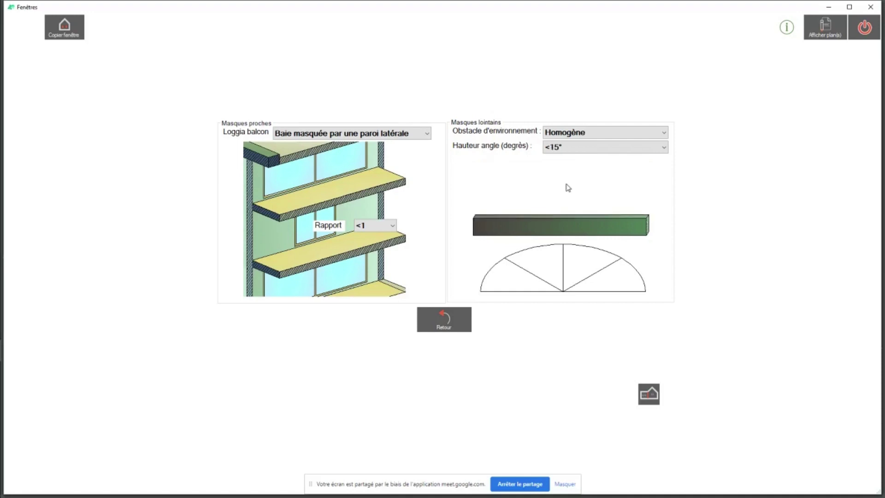
Set the distant obstacle to Non homogène with sectors 2 and 4 at 15°<= <30°, and return to the Fenêtres table.
click(664, 133)
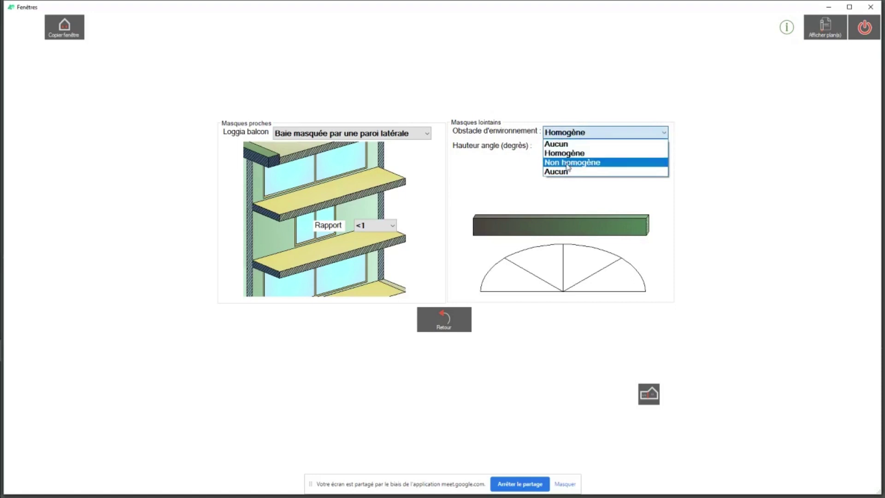
click(568, 163)
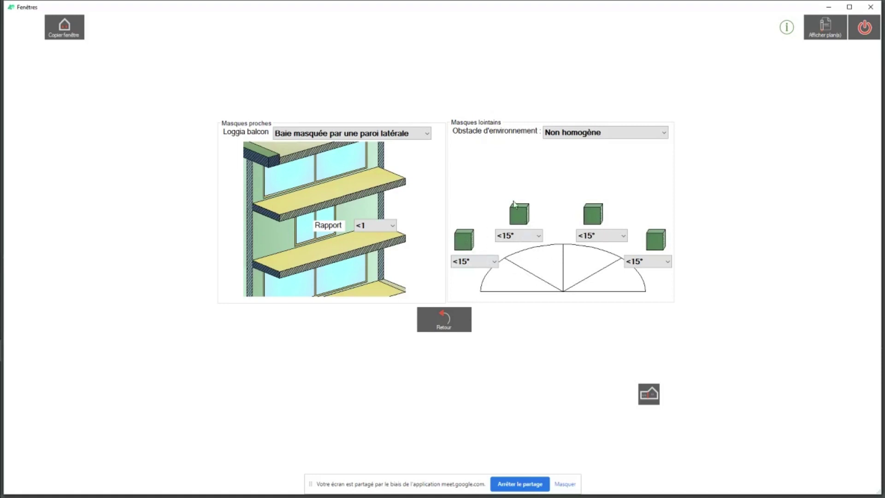
click(520, 214)
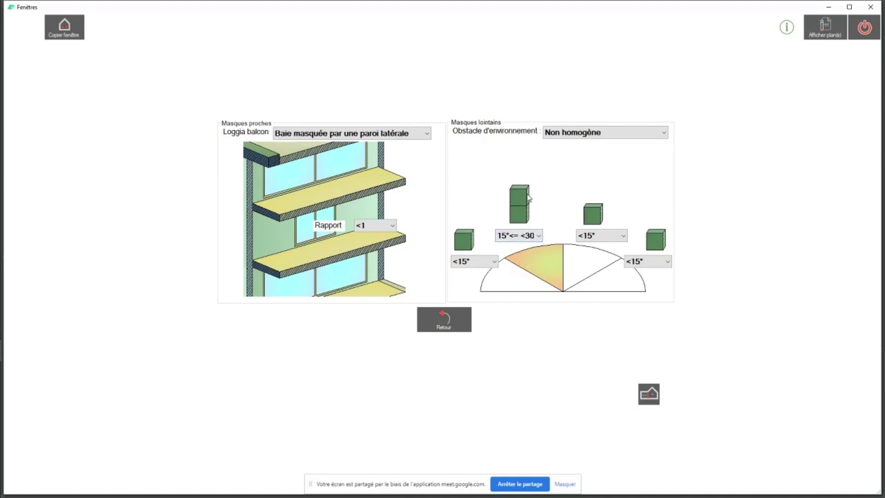
click(528, 198)
click(525, 198)
click(523, 198)
click(519, 207)
click(661, 242)
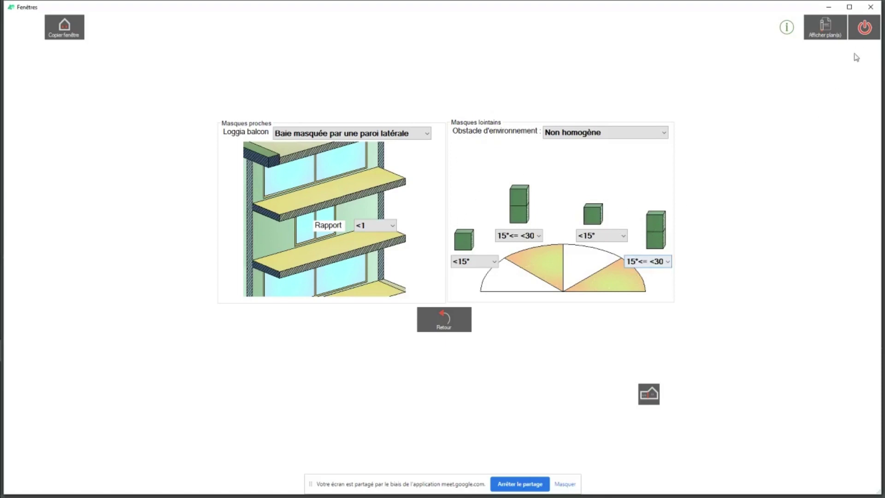
click(865, 28)
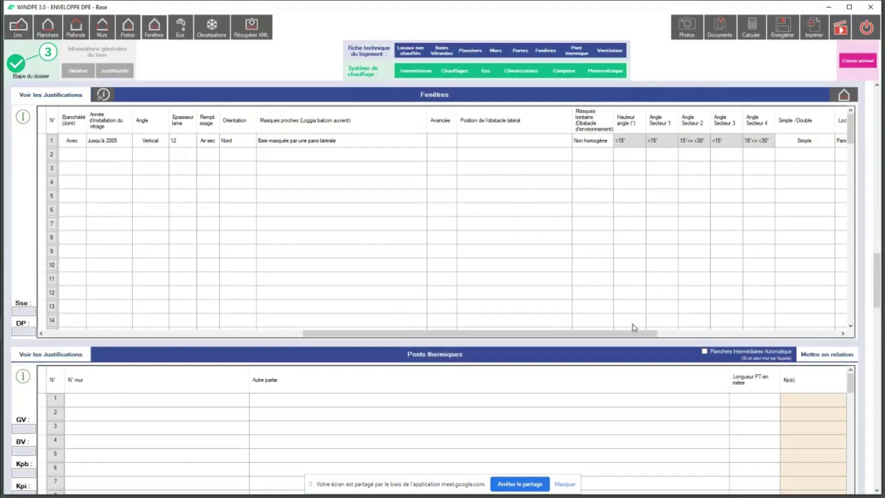
Consult the Simple/Double help diagram and set the first window to Double (1ère intérieure).
drag(627, 333, 735, 345)
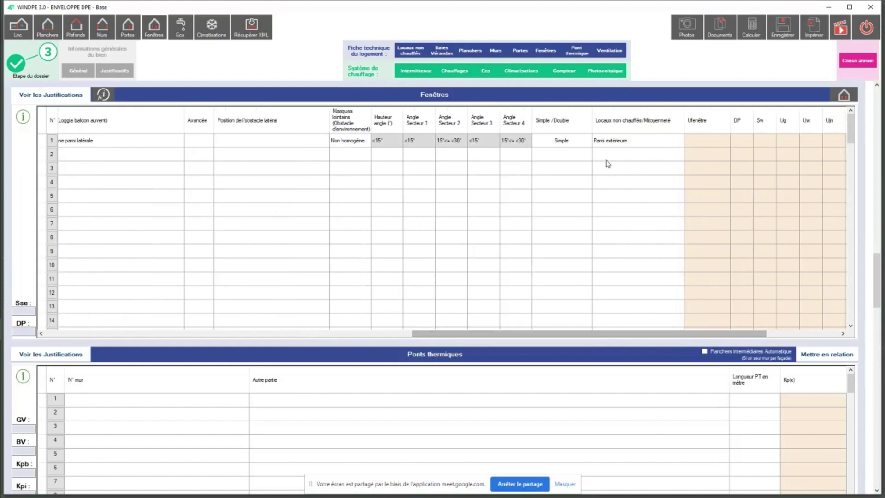
click(563, 124)
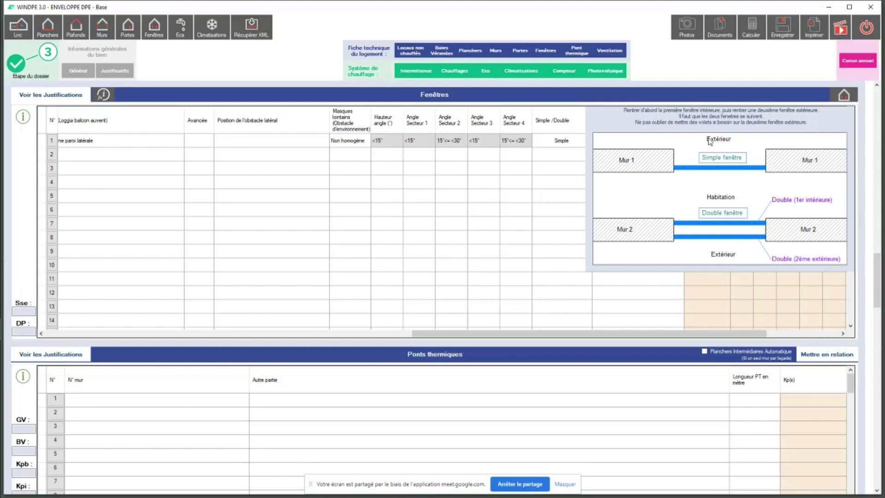
click(578, 143)
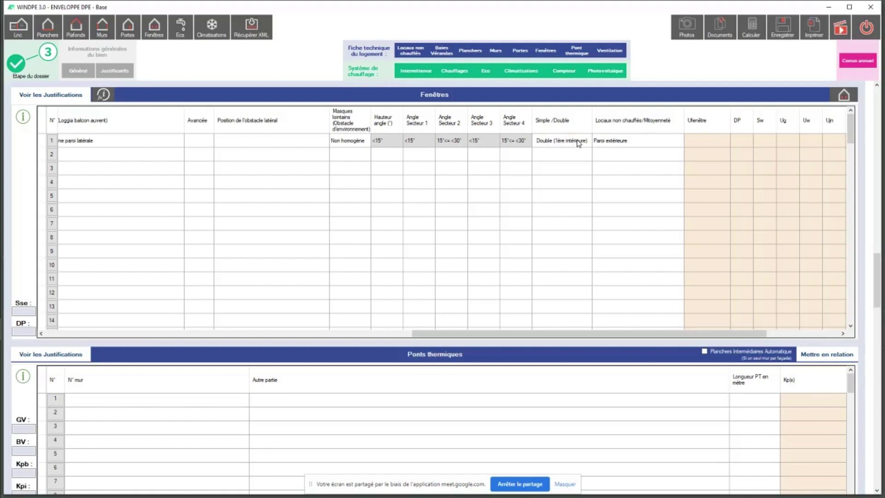
Copy the first window to a second row, leaving orientation and affiliation blank, and set the copy to Double (2ème intérieure).
mouse_move(578, 124)
click(44, 144)
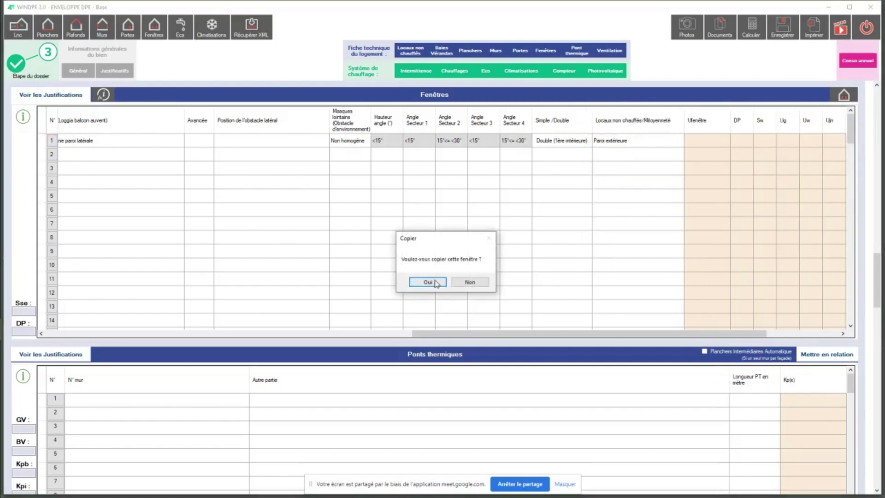
click(428, 282)
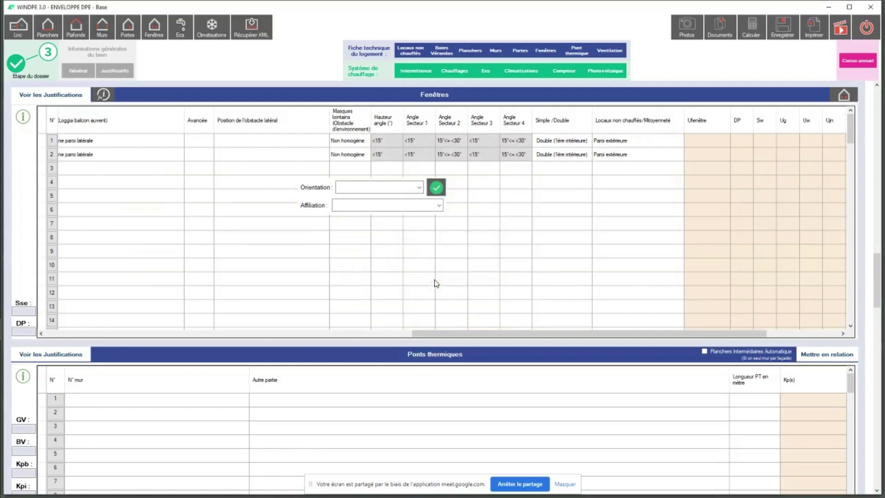
click(436, 188)
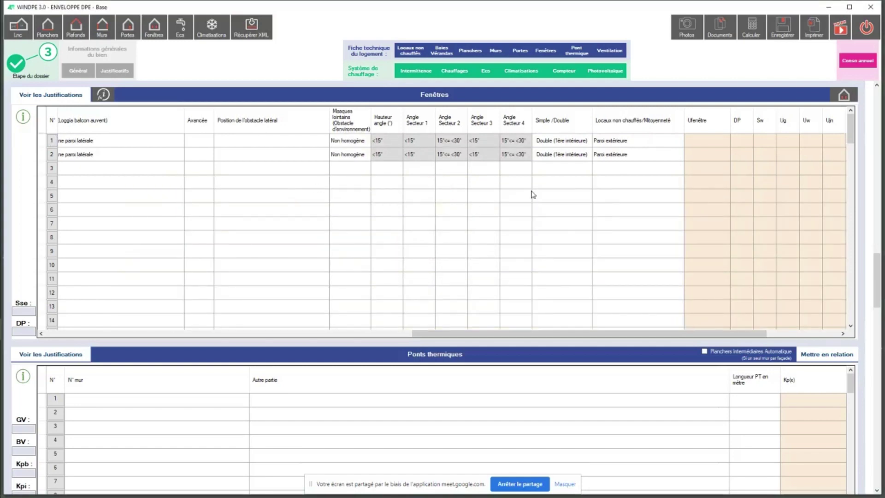
click(575, 155)
drag(437, 329, 131, 328)
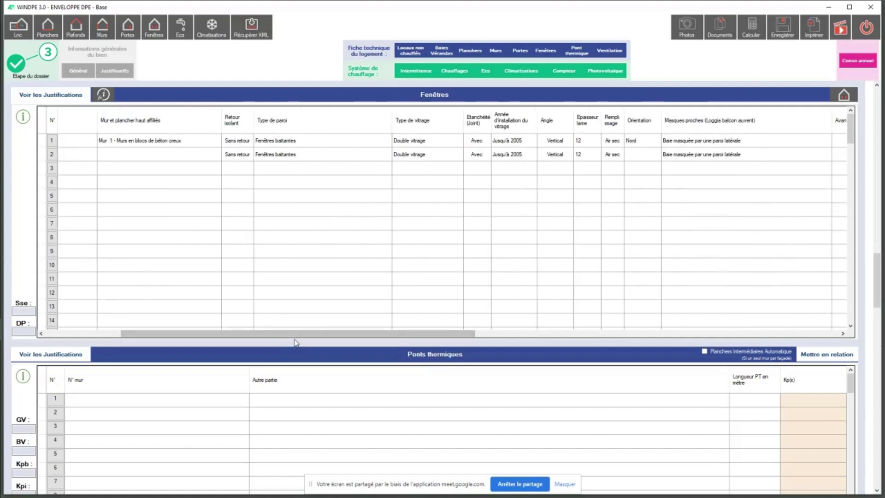
drag(324, 335, 480, 335)
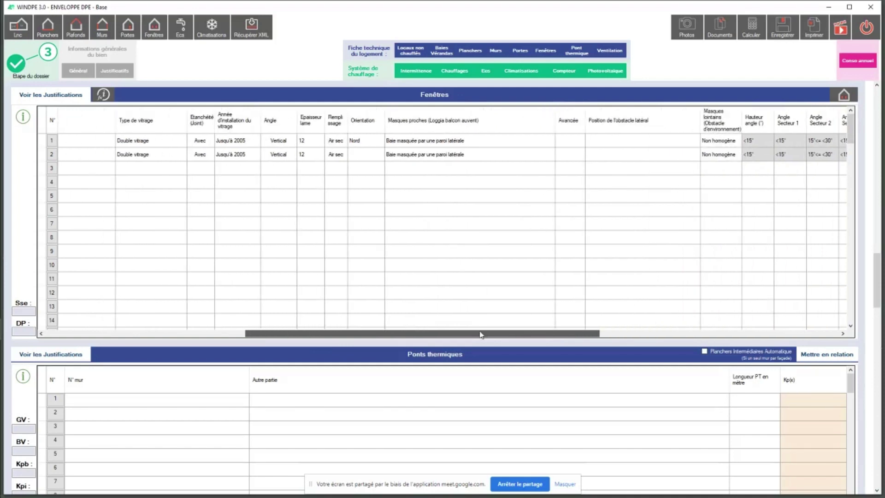
drag(480, 334, 658, 336)
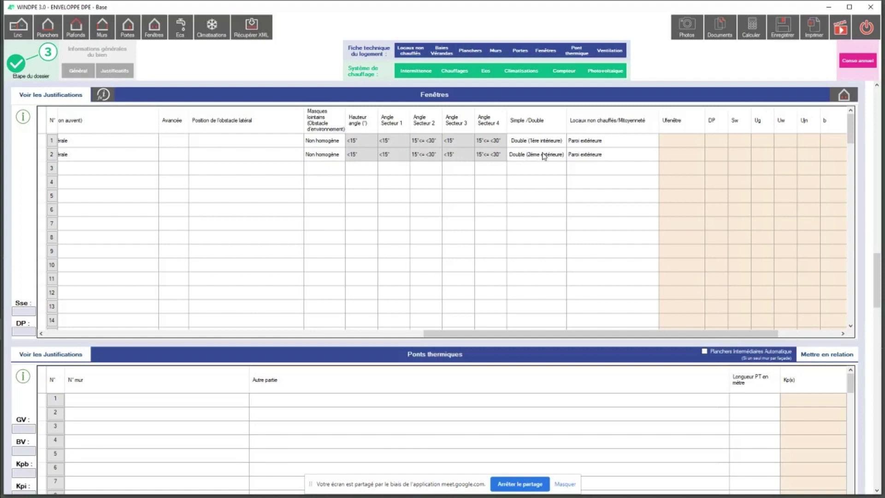
Delete the copied window in row 2 of the Fenêtres table.
scroll(543, 334, down, 2)
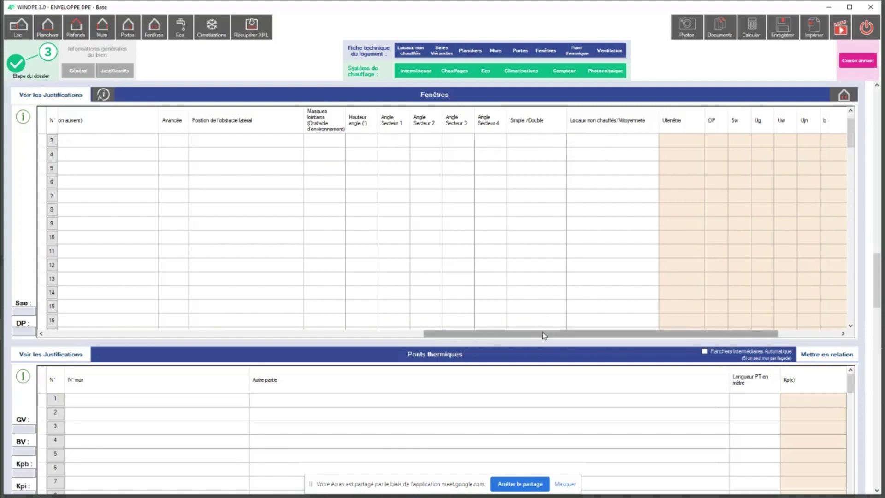
drag(543, 336, 130, 334)
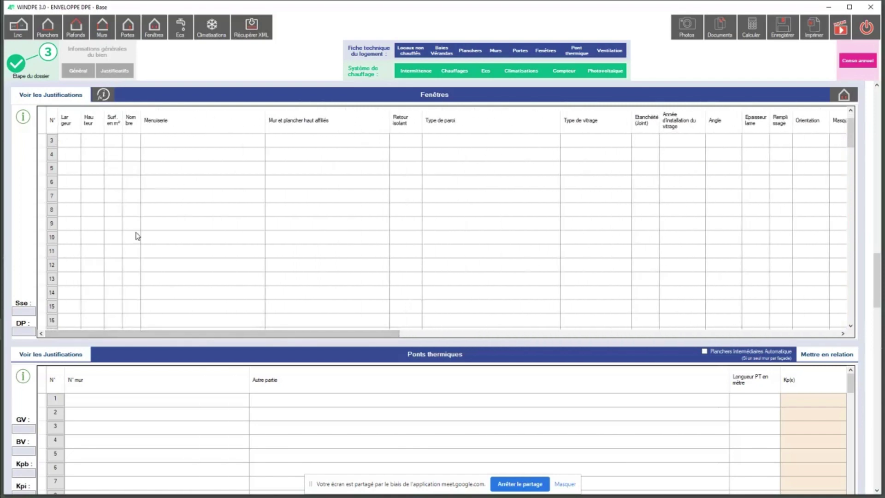
drag(848, 129, 848, 124)
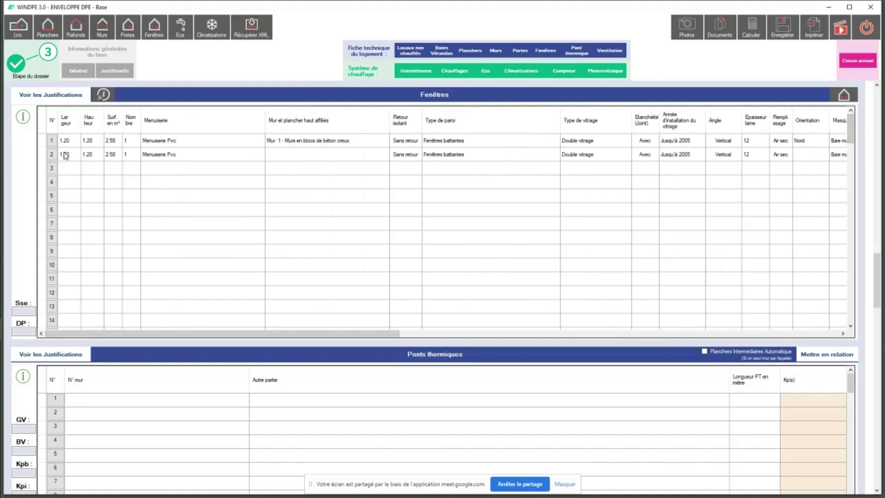
click(170, 152)
click(185, 239)
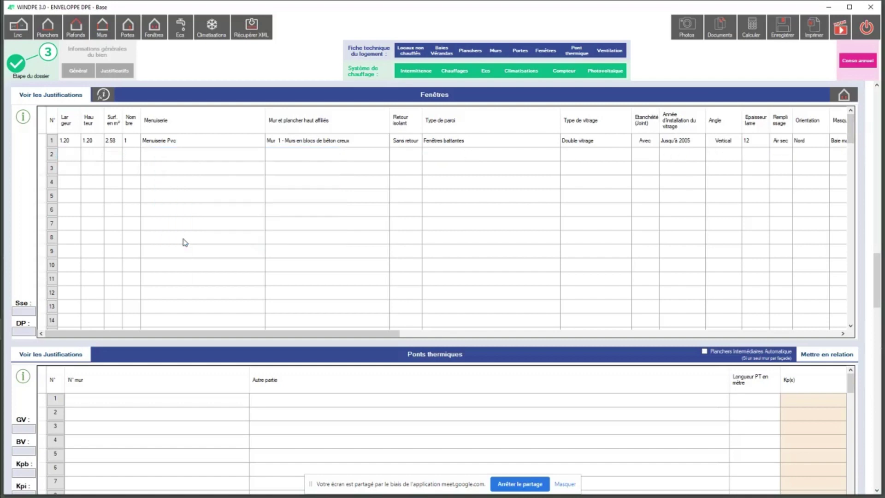
Set the first window's Simple/Double property to Simple.
drag(313, 333, 678, 355)
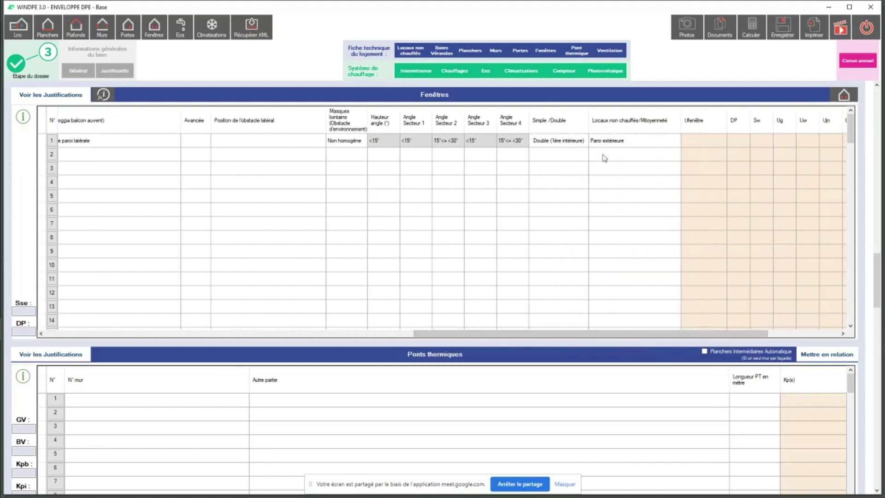
click(564, 140)
click(570, 149)
Display the plans and place their window clear of the filled rows of the Fenêtres table.
drag(589, 332, 238, 307)
click(720, 27)
click(726, 117)
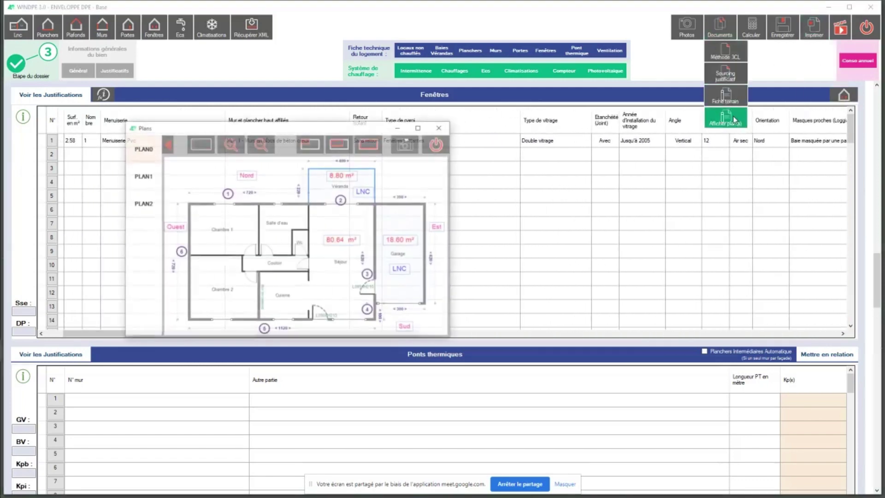
drag(393, 126, 731, 231)
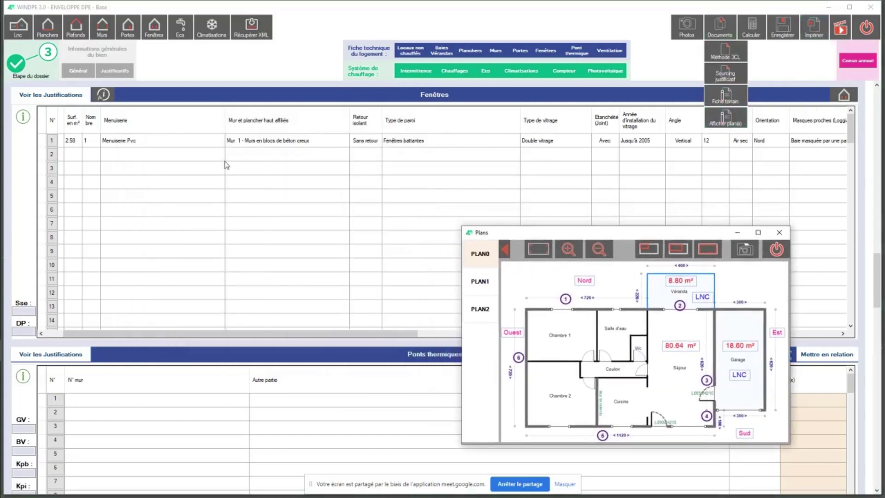
Start a second window 0.55 wide and 0.65 high with Menuiserie Pvc.
drag(264, 333, 246, 333)
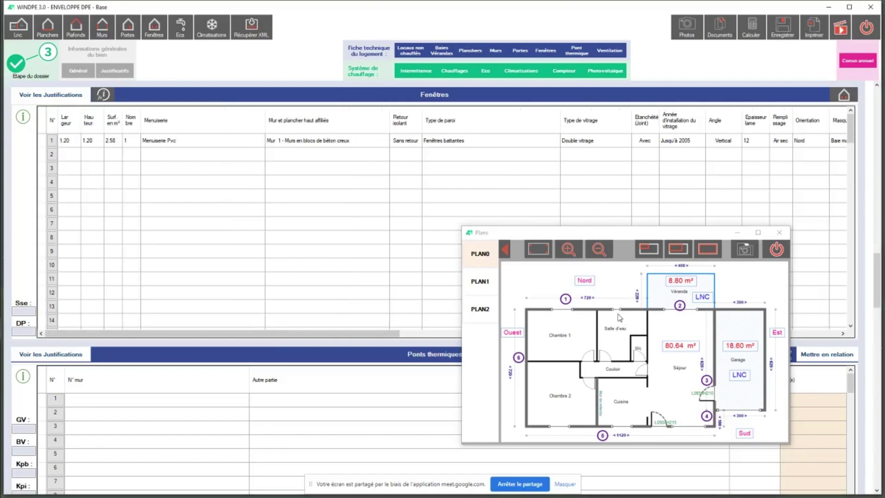
click(77, 155)
click(73, 187)
click(99, 155)
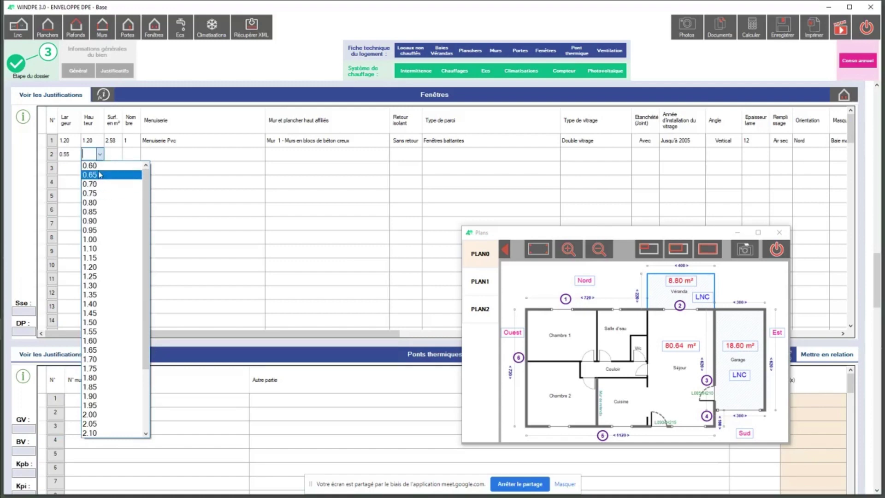
click(100, 175)
click(171, 155)
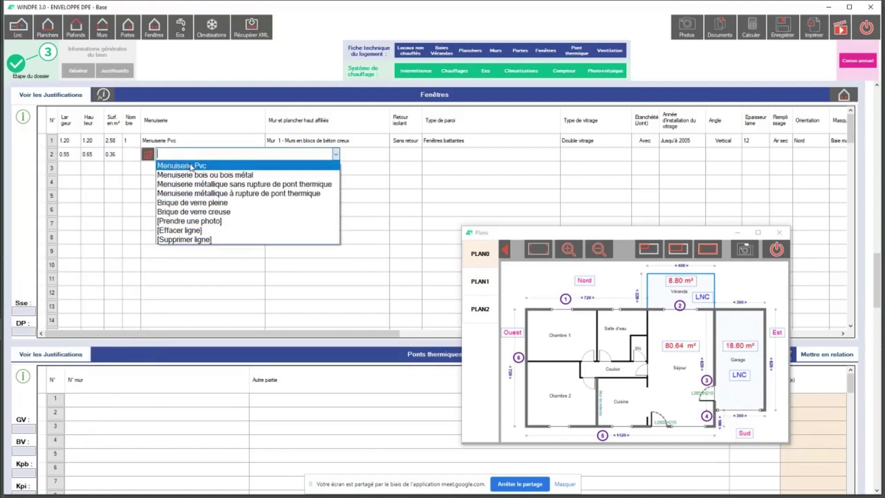
click(192, 167)
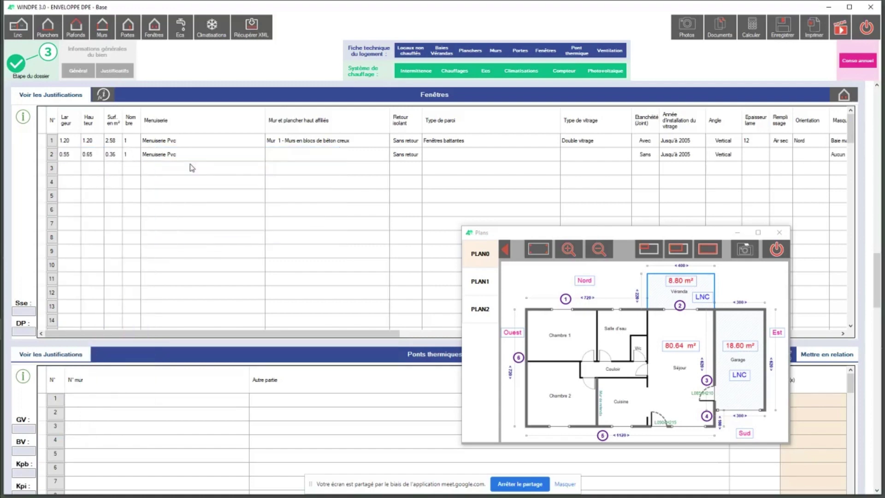
Attach the second window to Mur 1 - Murs en blocs de béton creux, as Fenêtres battantes with Double vitrage.
click(387, 155)
click(275, 176)
click(531, 157)
click(444, 166)
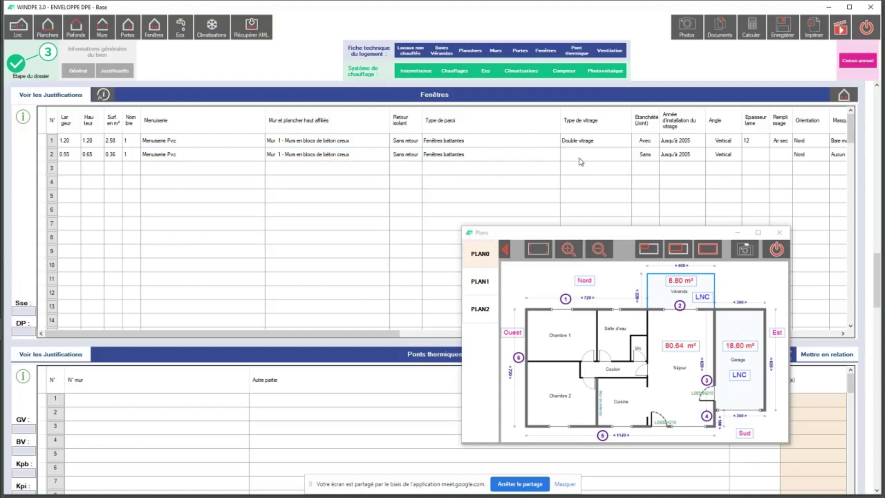
click(601, 156)
click(583, 187)
Give the second window's glazing a 12 air gap with Air sec filling, and dismiss the application error.
drag(372, 333, 569, 336)
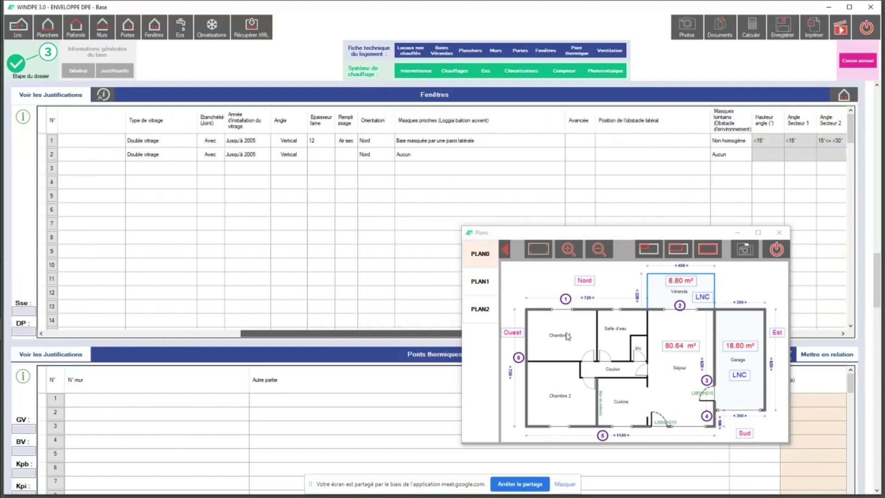
click(324, 158)
click(319, 192)
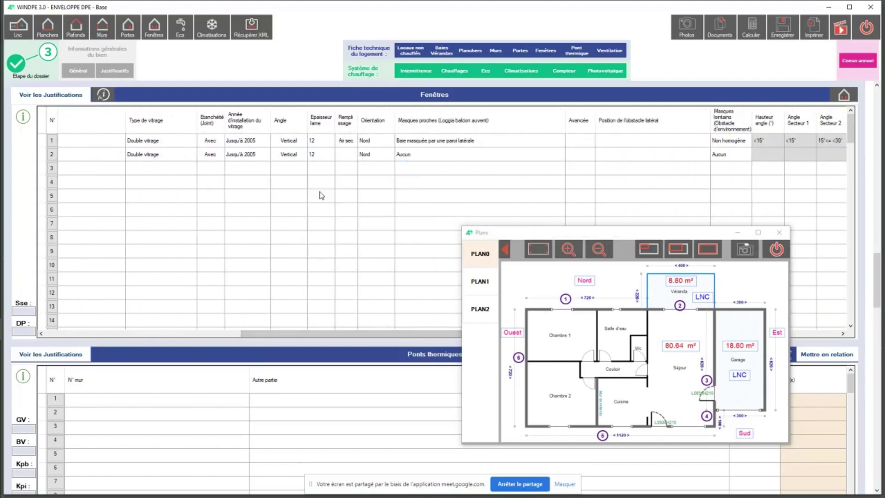
click(349, 154)
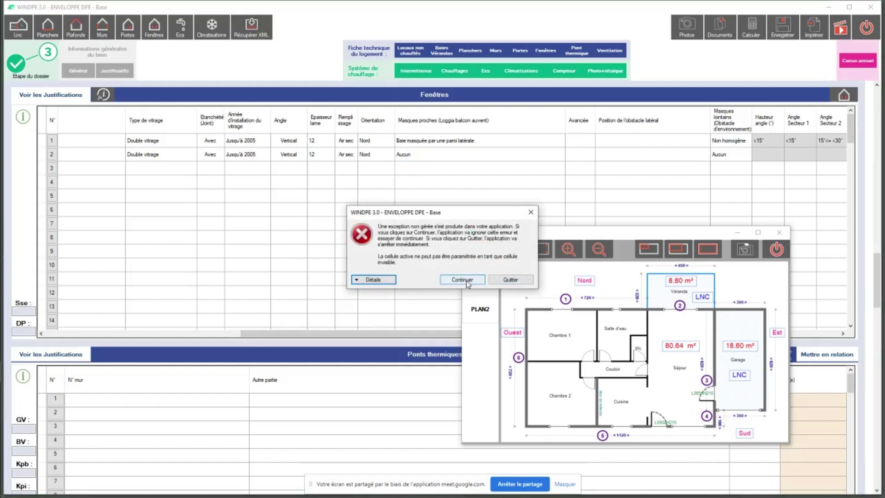
key(Return)
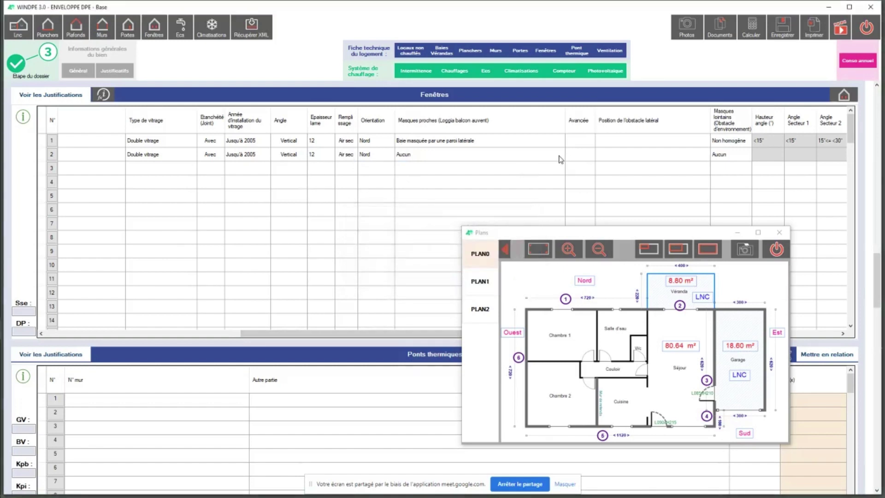
Copy the first window to row 3, leaving the copy's orientation and affiliation blank.
drag(438, 337, 102, 197)
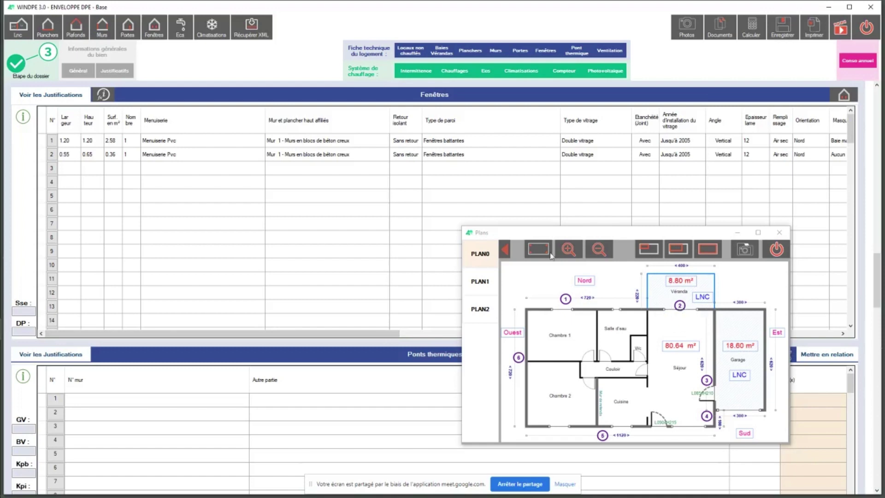
click(42, 142)
click(428, 282)
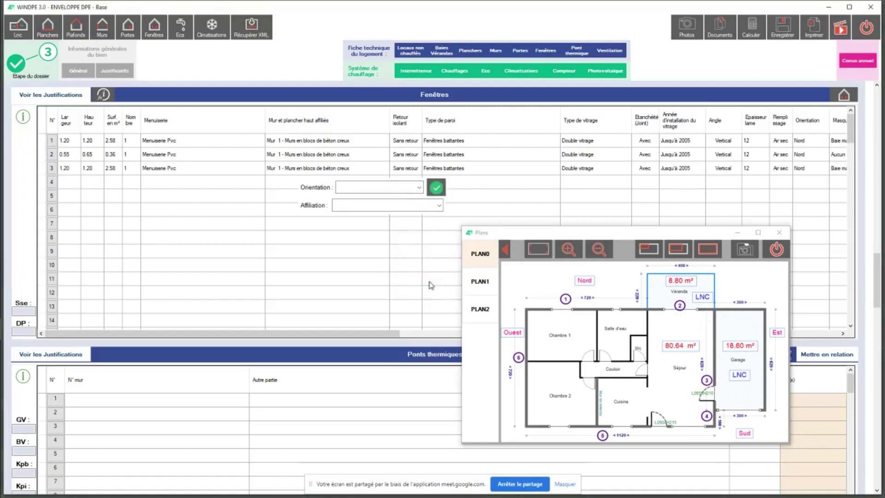
click(431, 186)
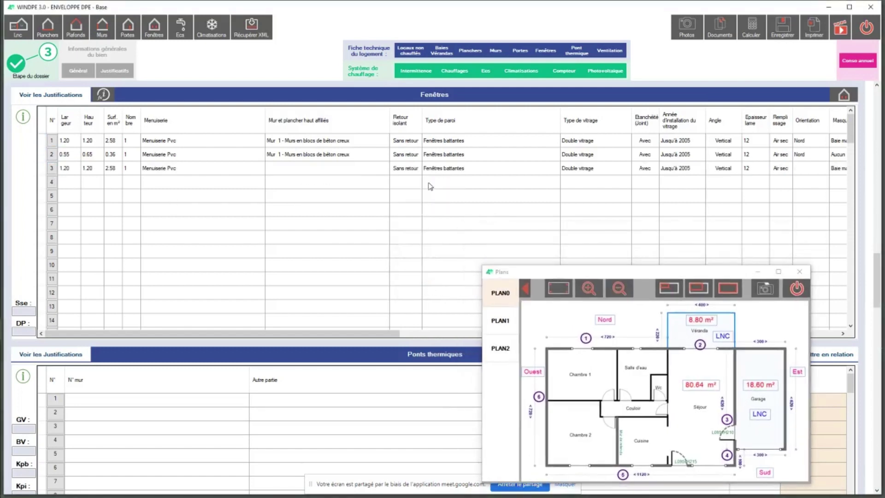
Set the third window to 2.00 wide by 2.10 high and attach it to Mur 1 - Murs en blocs de béton creux.
click(75, 170)
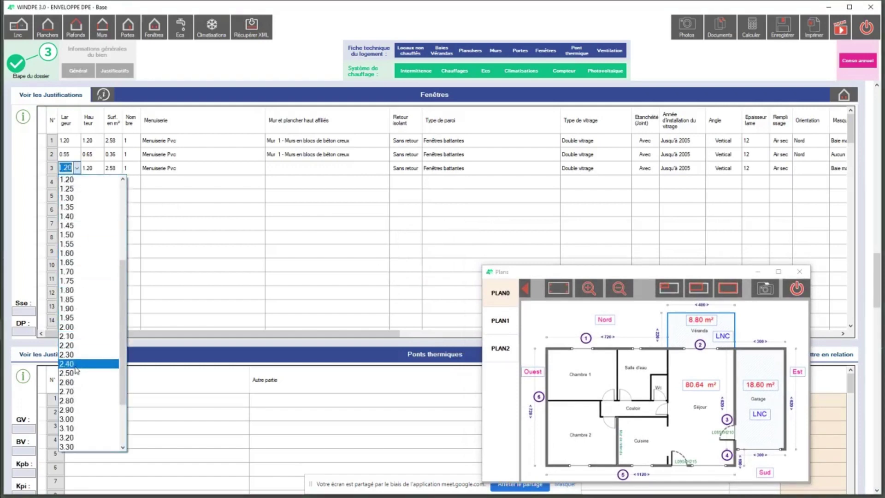
click(74, 327)
click(96, 169)
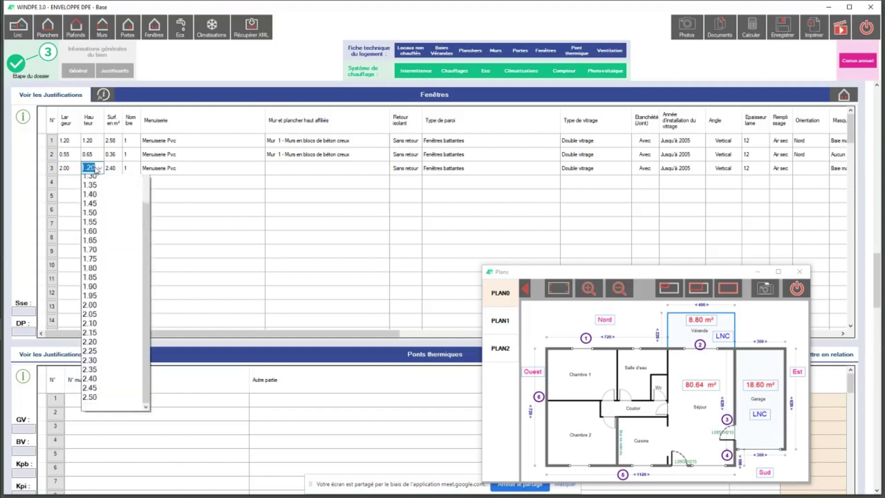
click(100, 364)
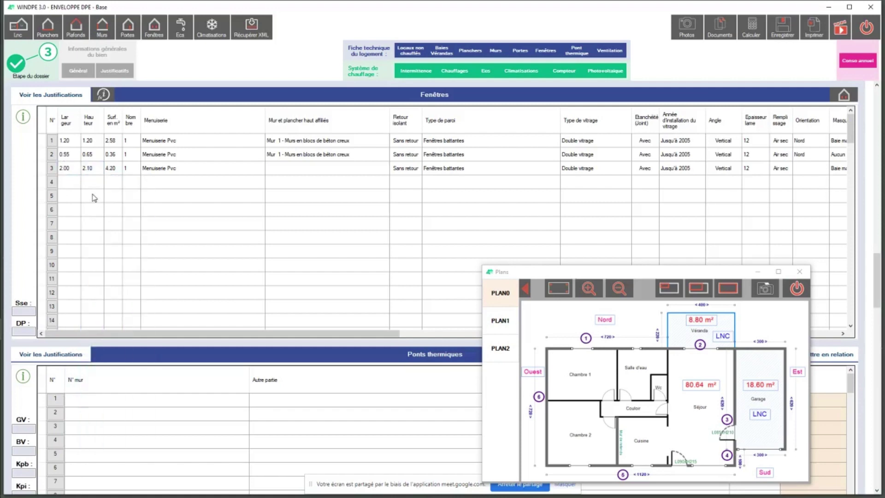
click(377, 170)
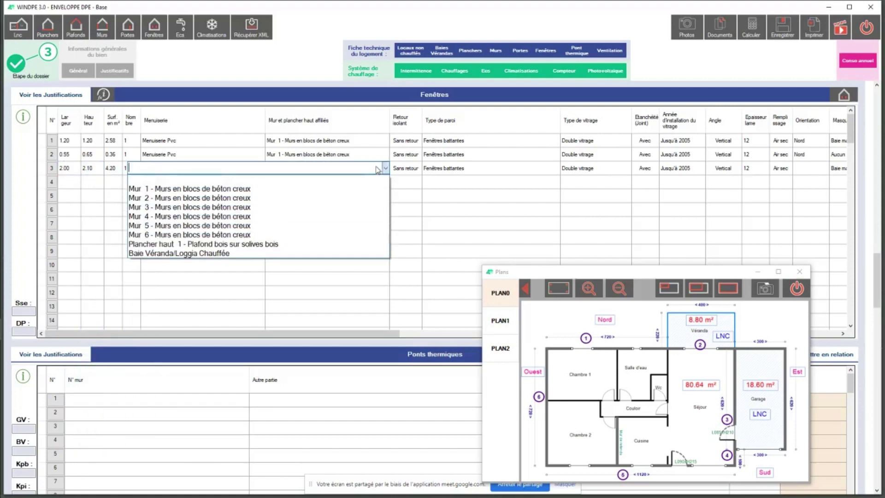
click(222, 193)
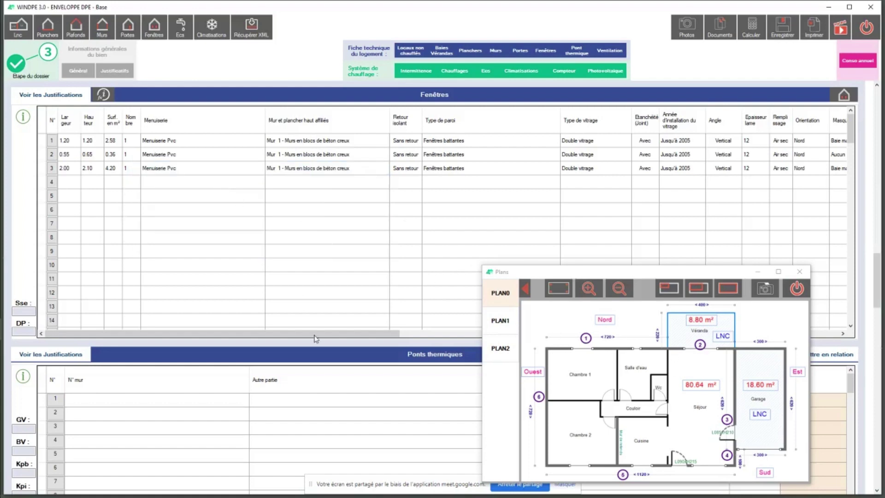
Set the third window's Locaux non chauffés/Mitoyenneté to Véranda 1.
drag(314, 336, 716, 268)
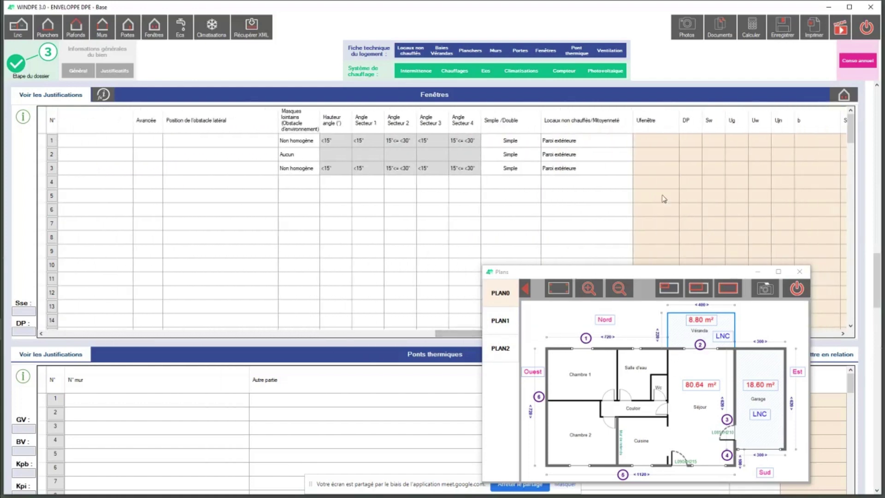
click(629, 168)
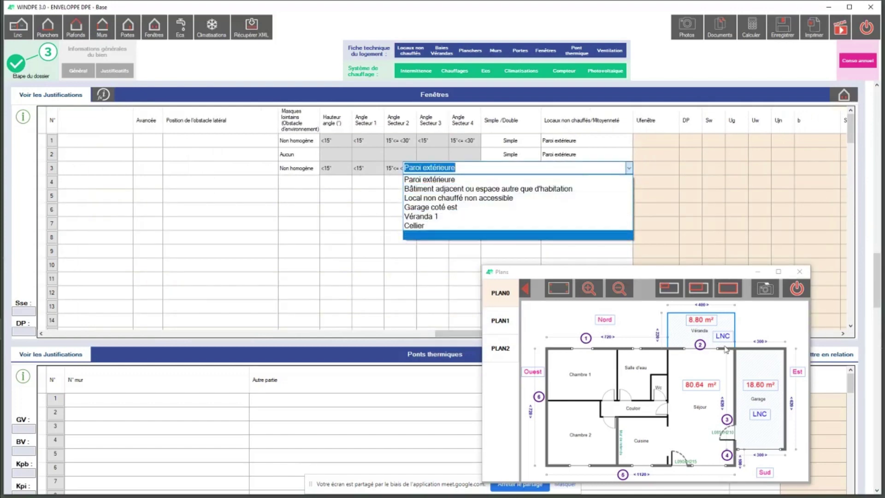
click(433, 217)
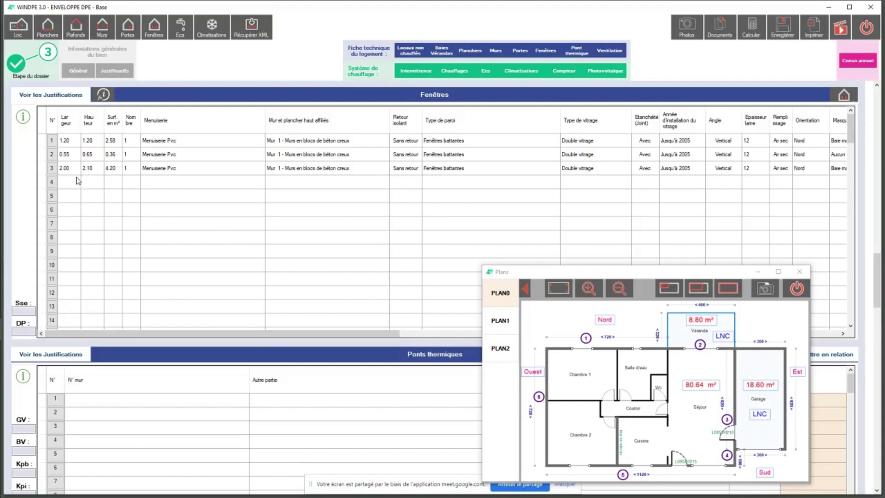
Copy the first window to row 4 with its orientation and affiliation left blank.
click(43, 142)
click(432, 283)
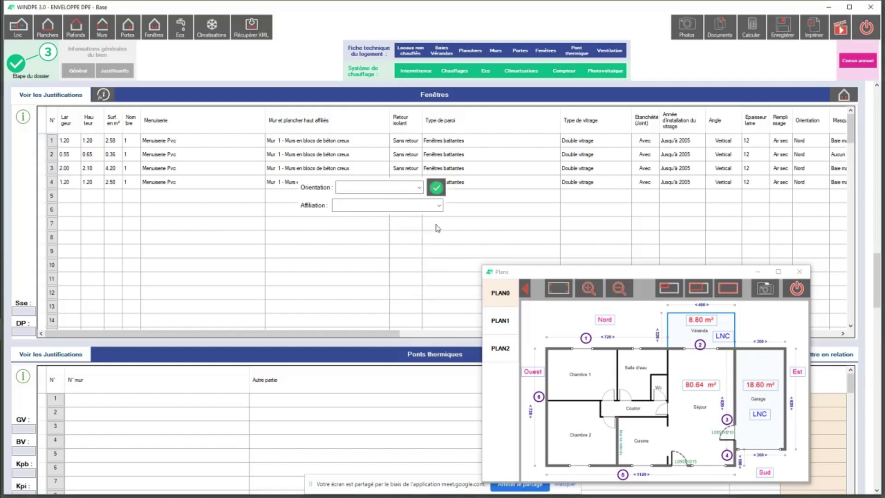
click(436, 188)
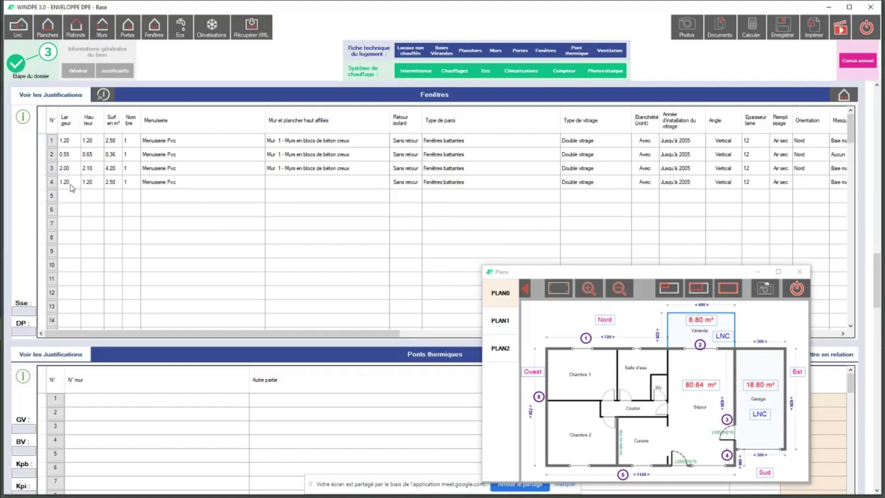
Set the fourth window's width to 2.00 and attach it to Mur 5 - Murs en blocs de béton creux.
click(71, 187)
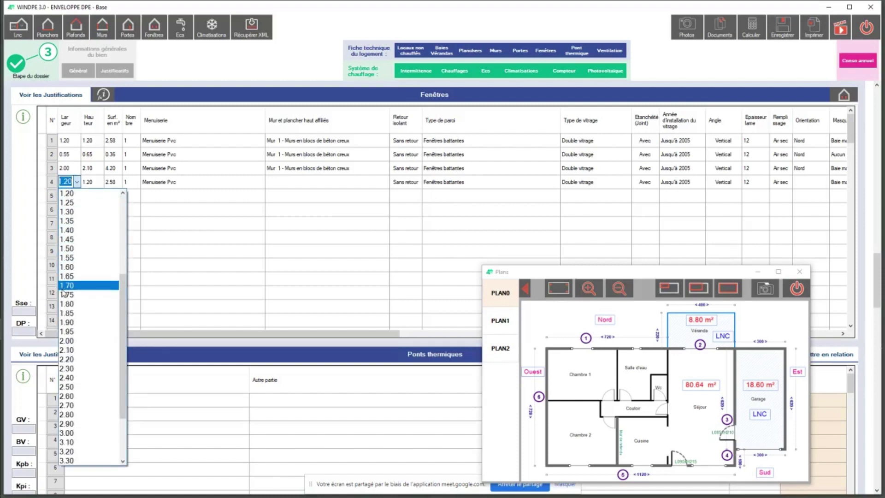
click(77, 343)
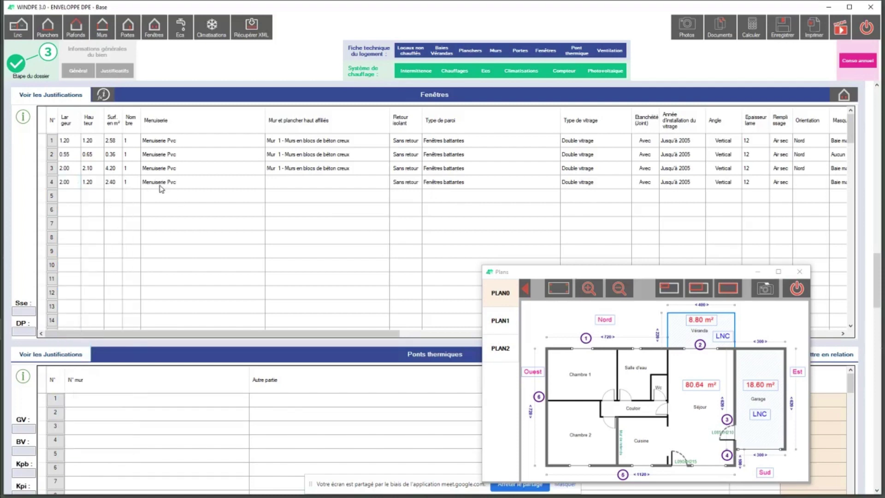
click(382, 185)
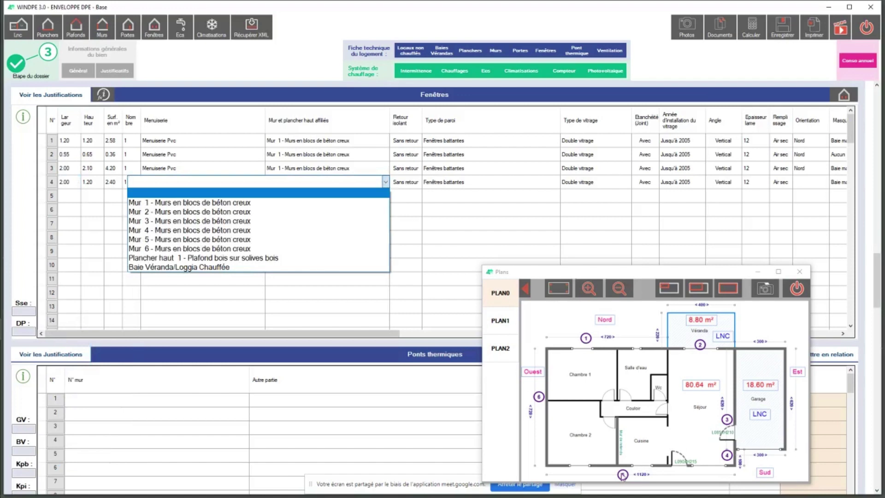
click(168, 240)
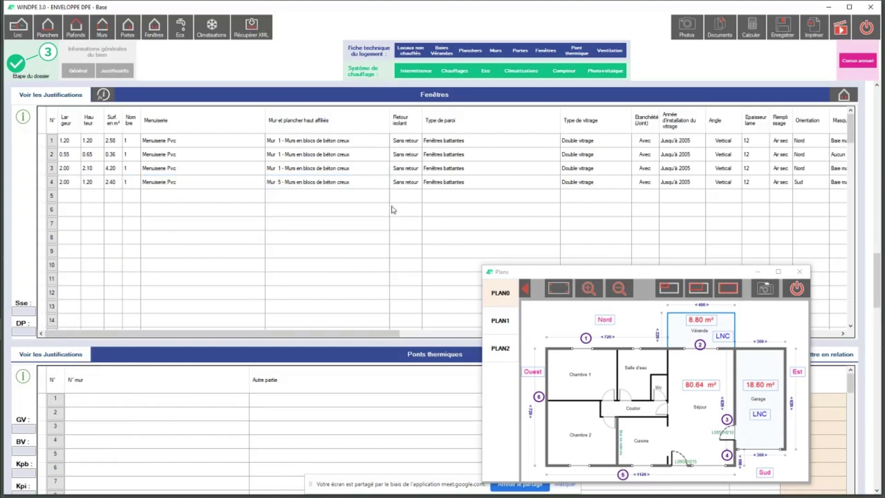
drag(382, 333, 100, 317)
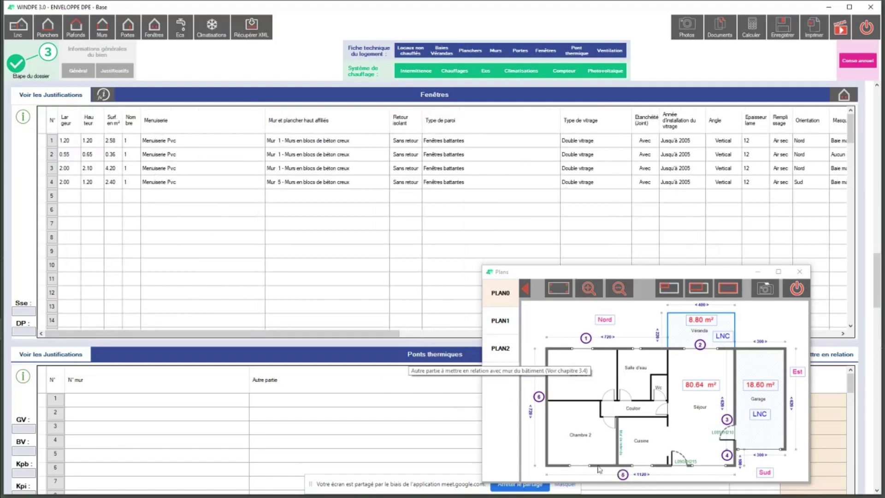
Start a fifth window measuring 1.20 wide by 1.20 high with a quantity of 2.
click(76, 196)
click(76, 196)
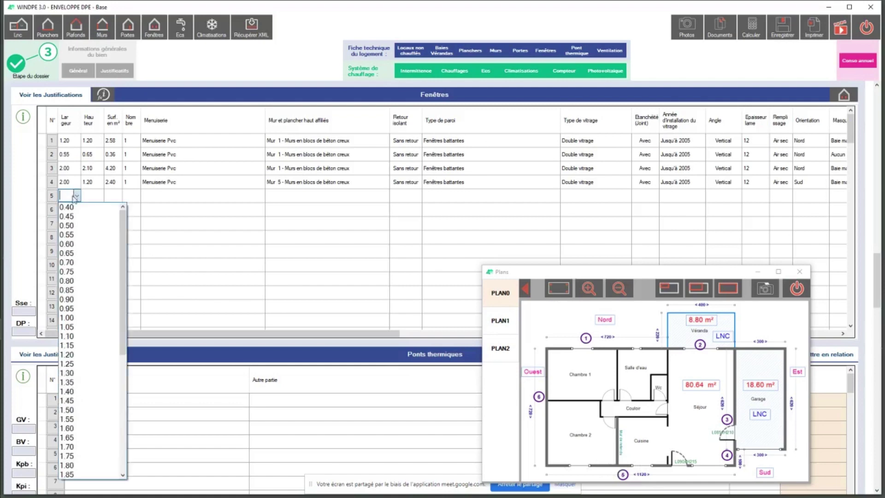
click(76, 356)
double_click(93, 197)
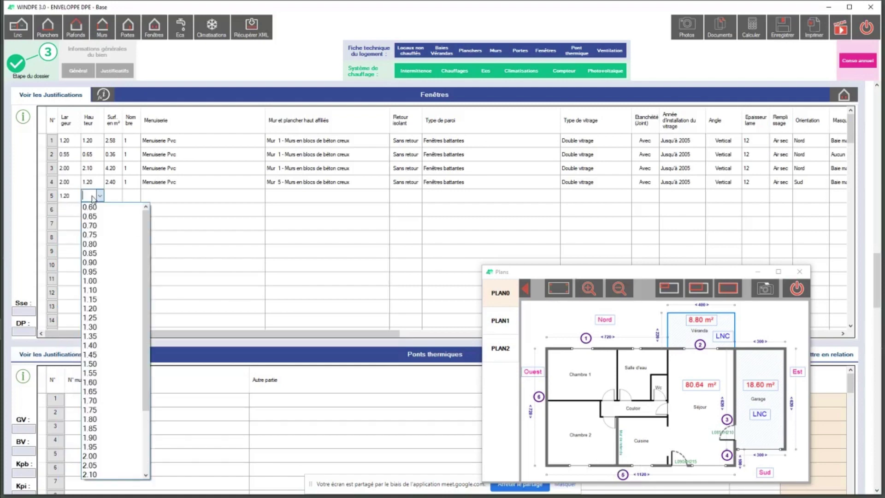
click(93, 310)
click(129, 199)
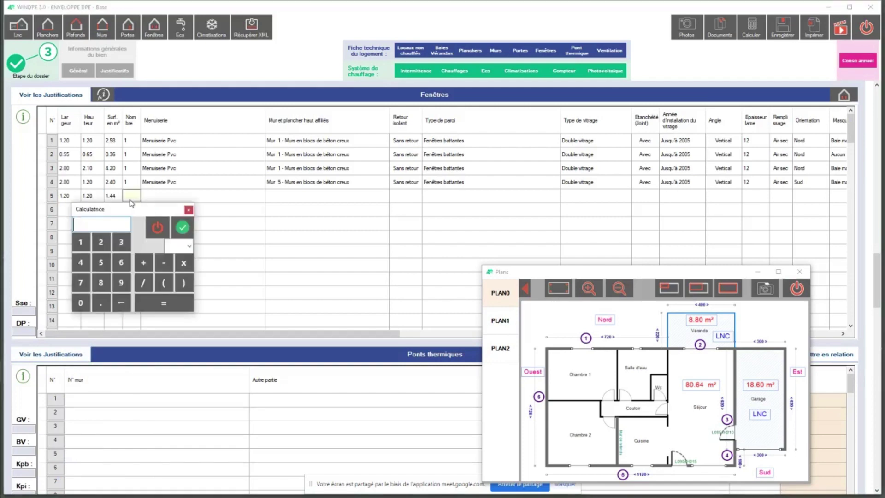
click(103, 242)
click(181, 228)
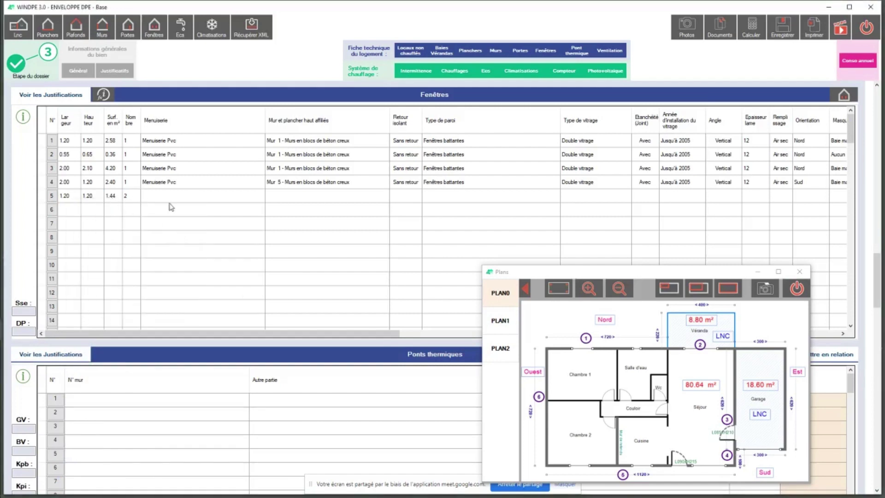
Give the fifth window a Menuiserie Pvc frame and attach it to Mur 5 - Murs en blocs de béton creux.
click(265, 198)
click(326, 202)
click(352, 199)
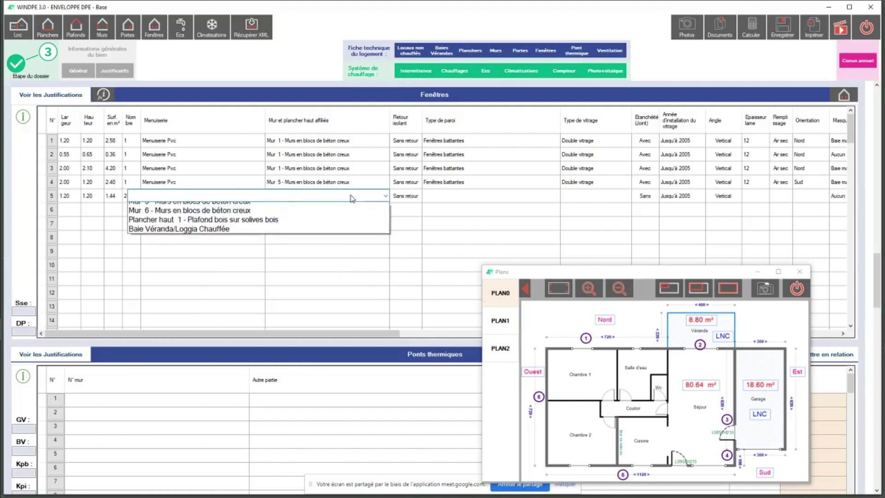
click(342, 249)
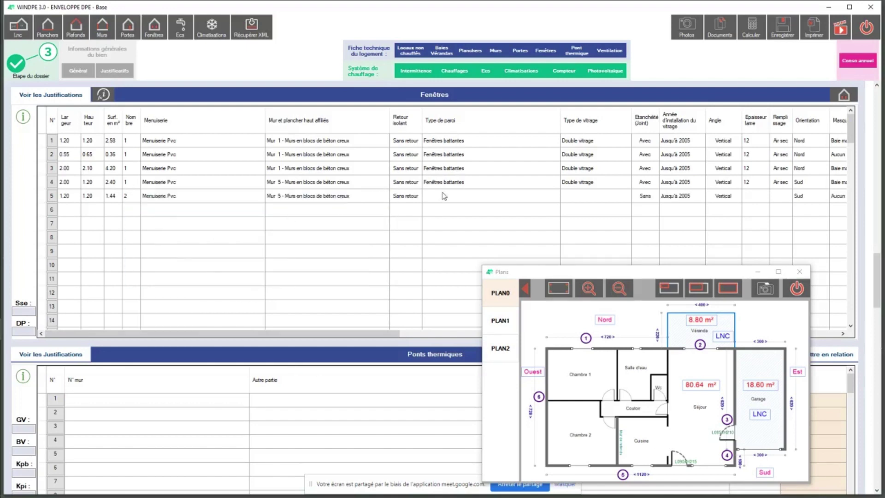
Set the fifth window's wall type to Fenêtres battantes and its glazing to Double vitrage.
drag(351, 334, 372, 334)
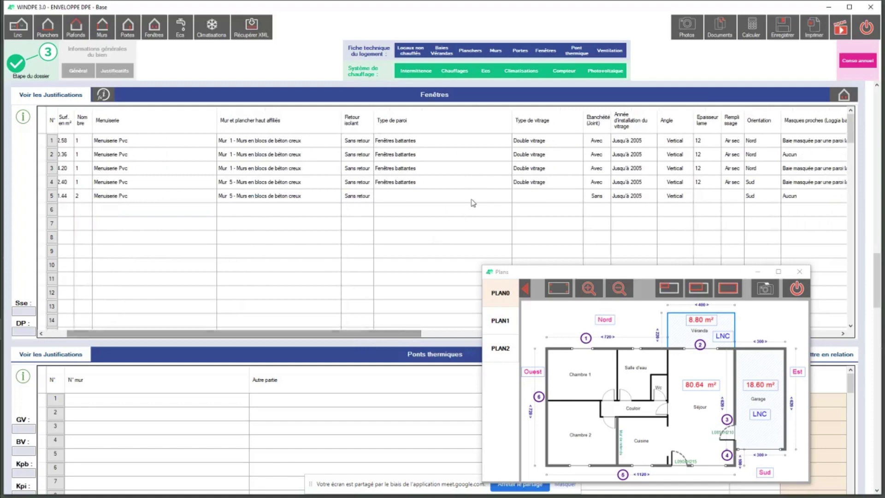
click(504, 196)
click(438, 206)
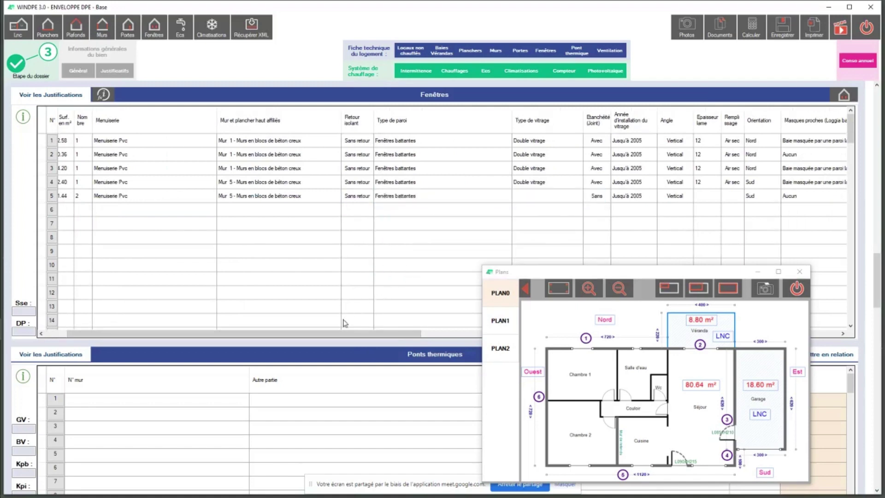
drag(343, 334, 426, 333)
click(371, 196)
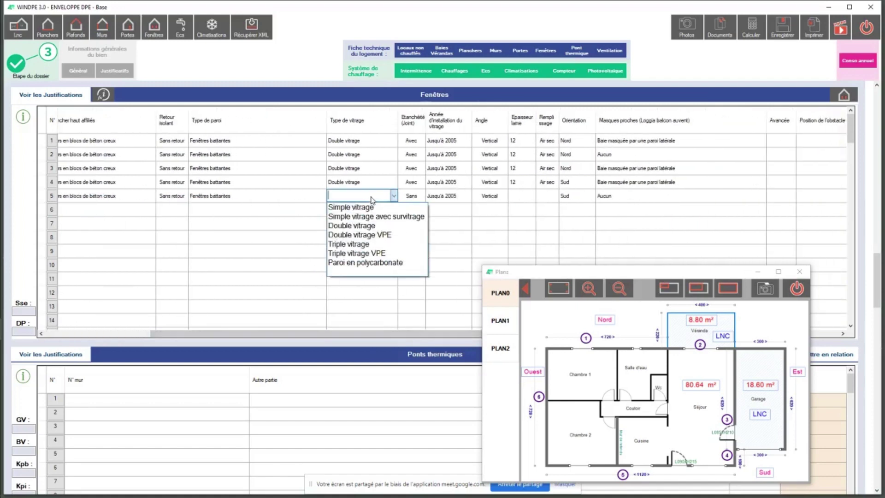
click(355, 225)
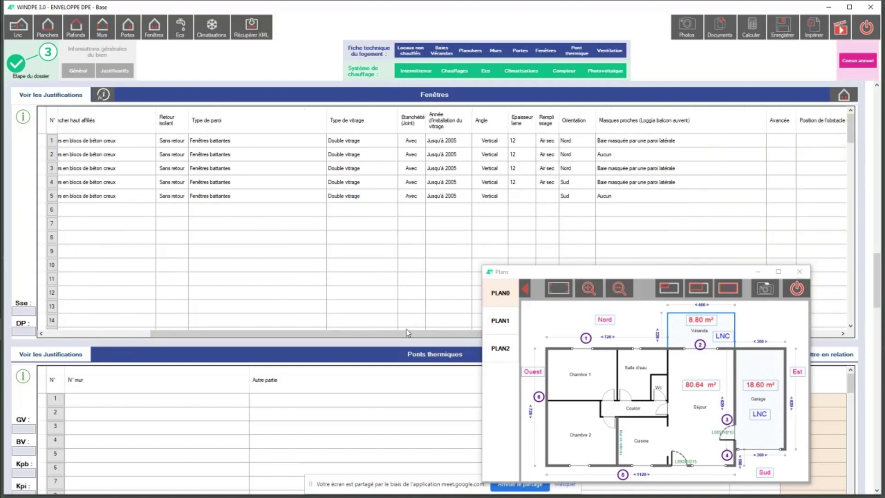
Set the fifth window's glazing gap thickness to 12 with Air sec filling and check its remaining columns.
drag(406, 333, 457, 333)
click(409, 195)
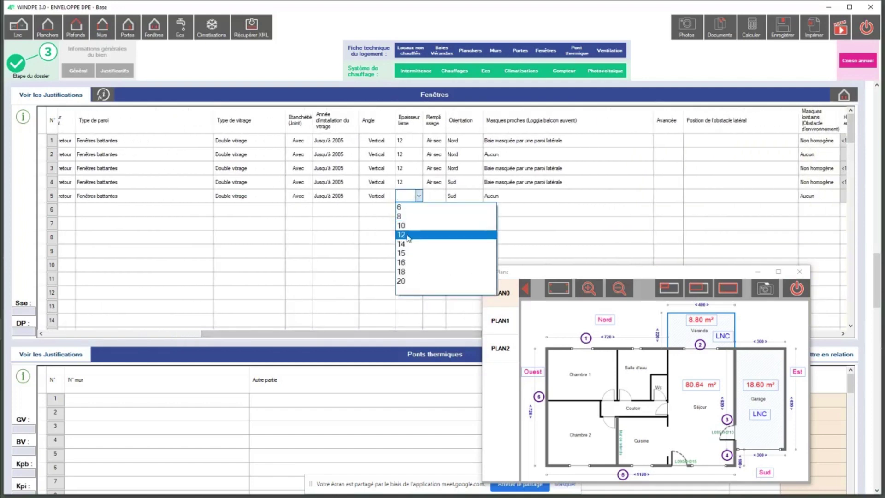
click(408, 235)
drag(375, 333, 560, 231)
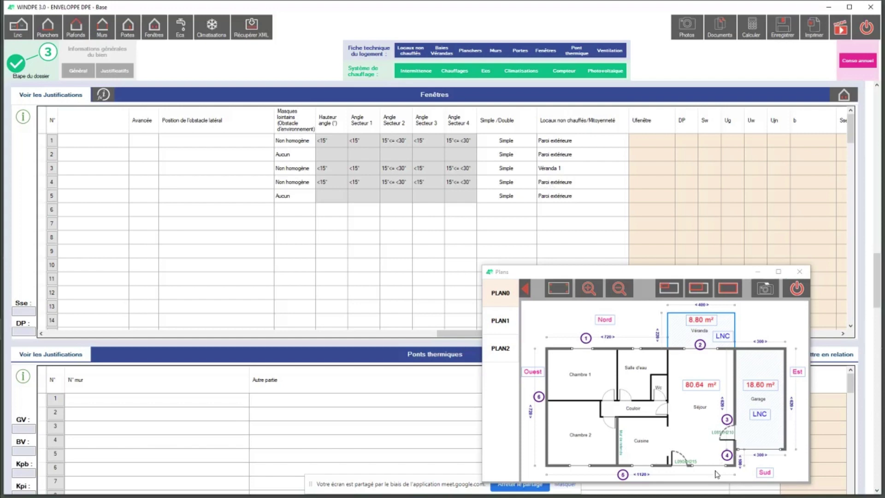
drag(469, 333, 128, 262)
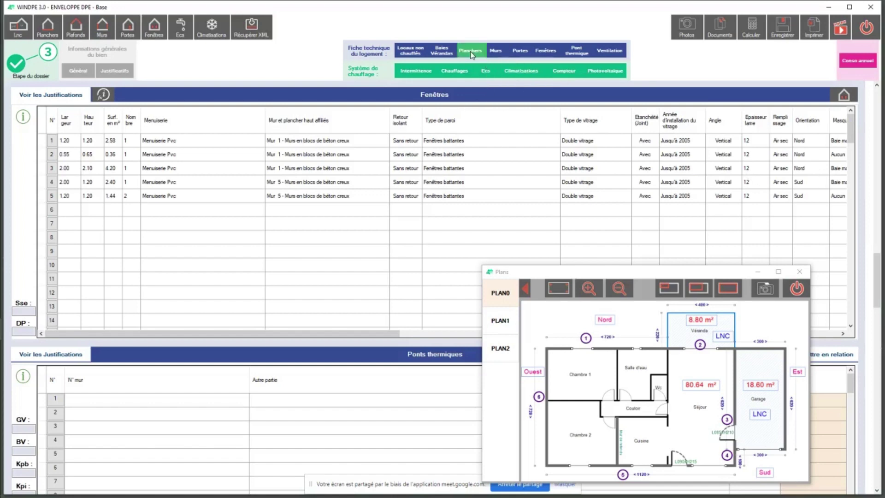
Close the plan window and generate the Ponts thermiques table by relating the walls to the other building parts.
click(573, 53)
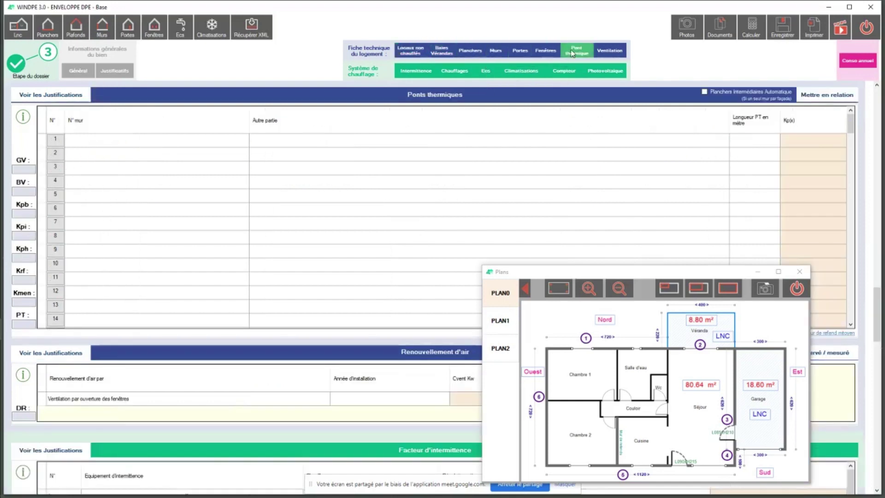
click(801, 272)
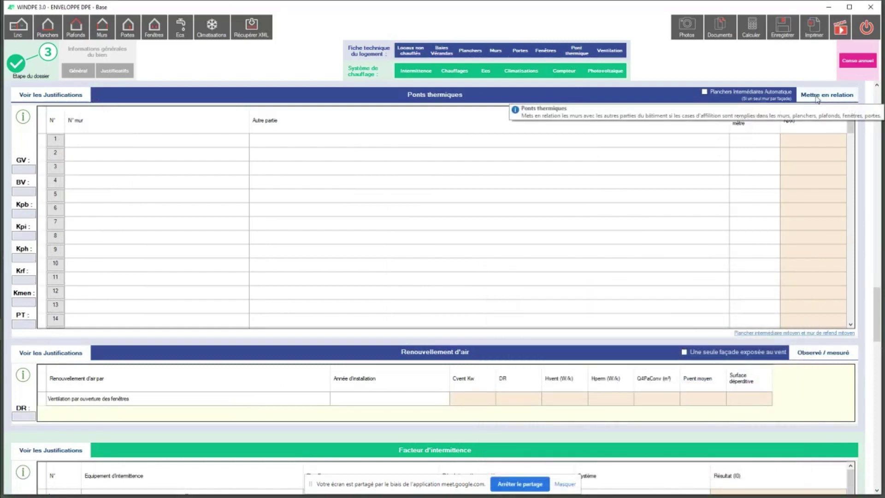
click(816, 97)
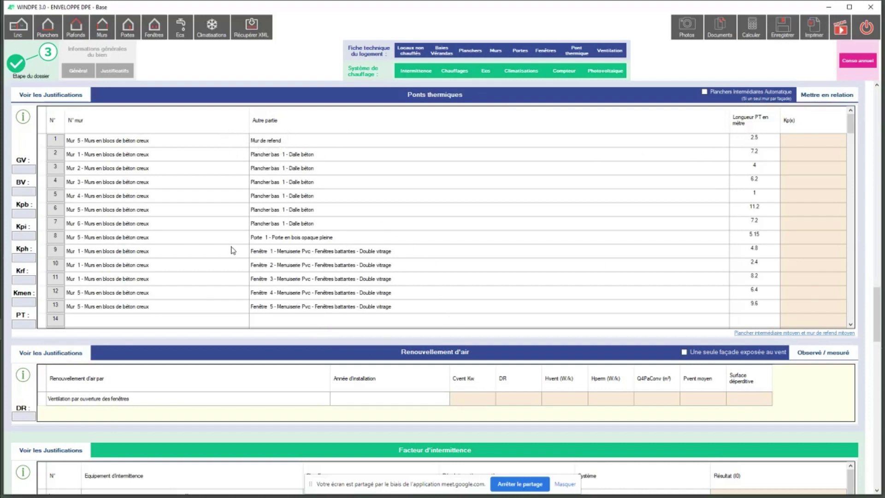
click(851, 324)
click(851, 324)
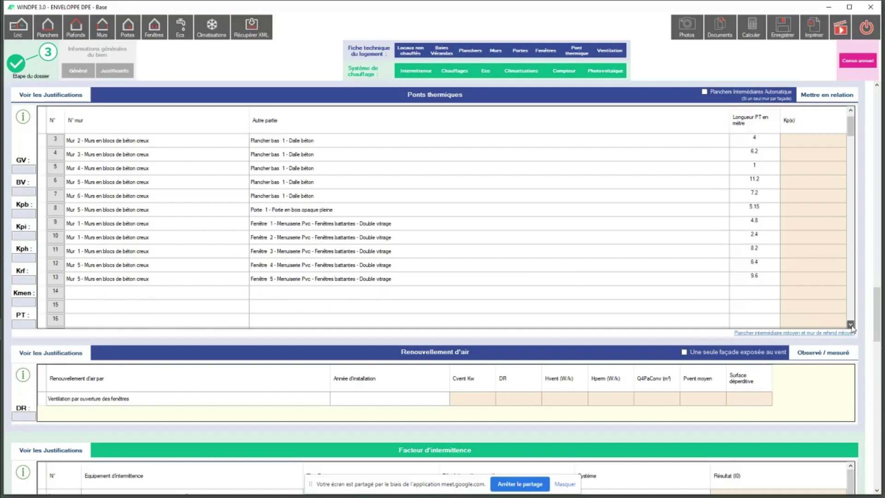
click(851, 324)
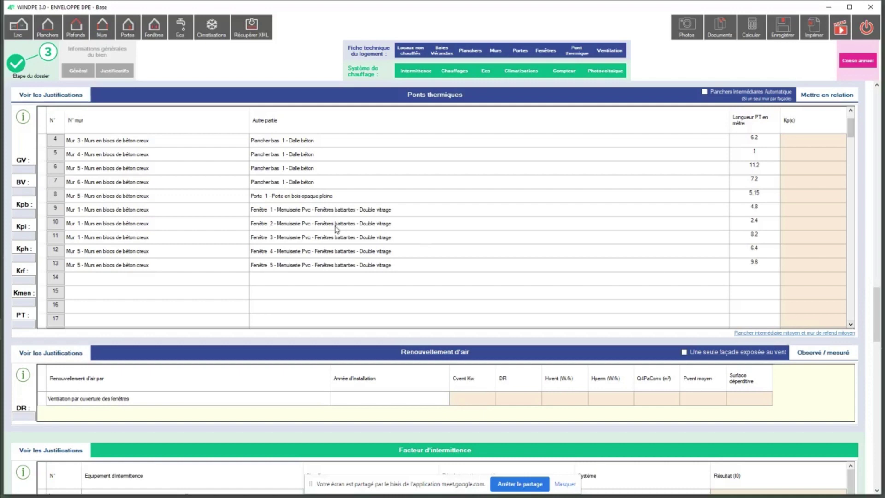
Try a thermal bridge between Mur 2 and Plancher intermédiaire mitoyen in row 14, and delete that row.
click(248, 280)
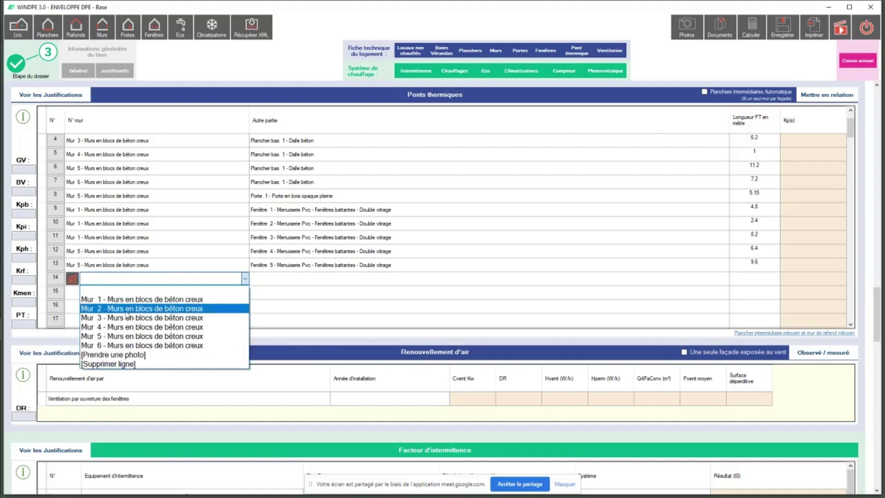
click(127, 311)
click(648, 282)
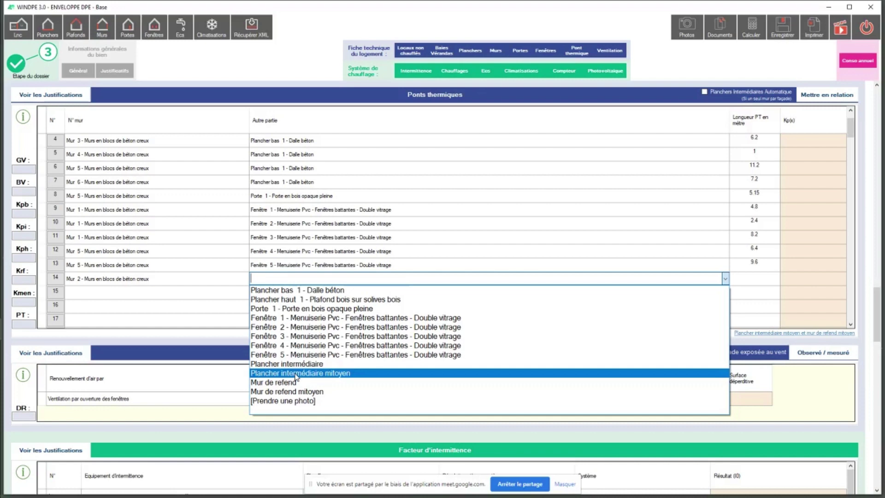
click(296, 373)
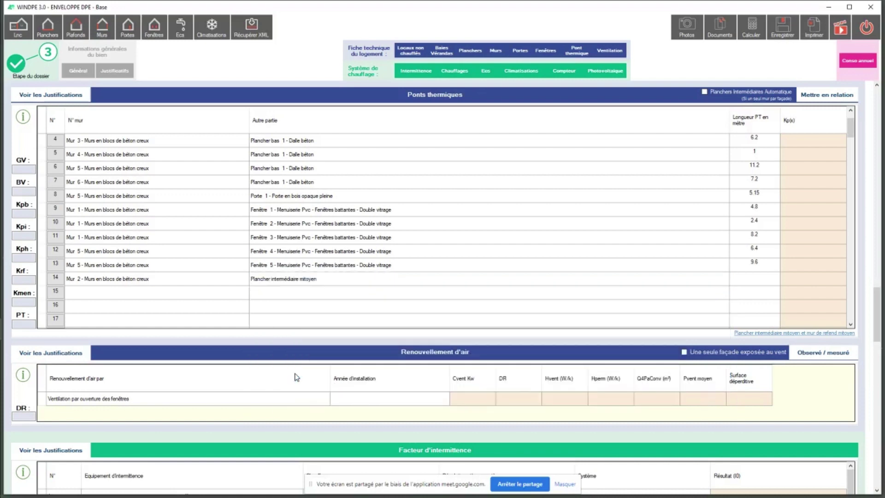
click(314, 280)
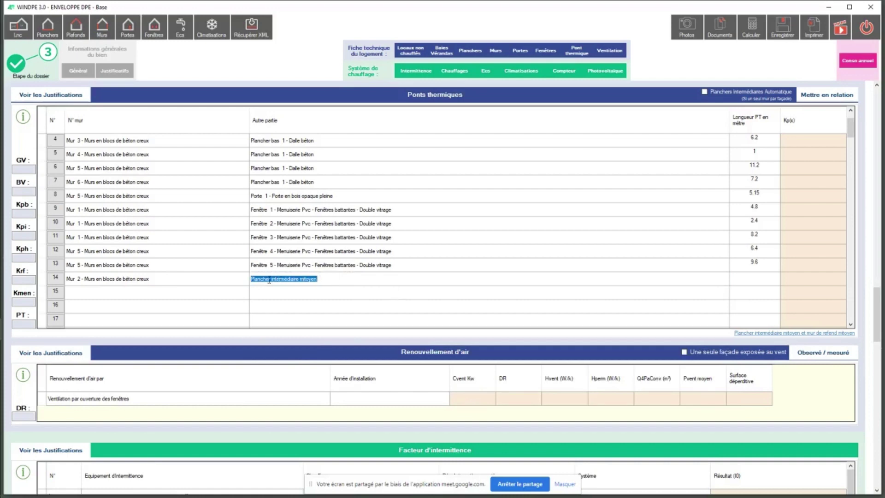
click(727, 279)
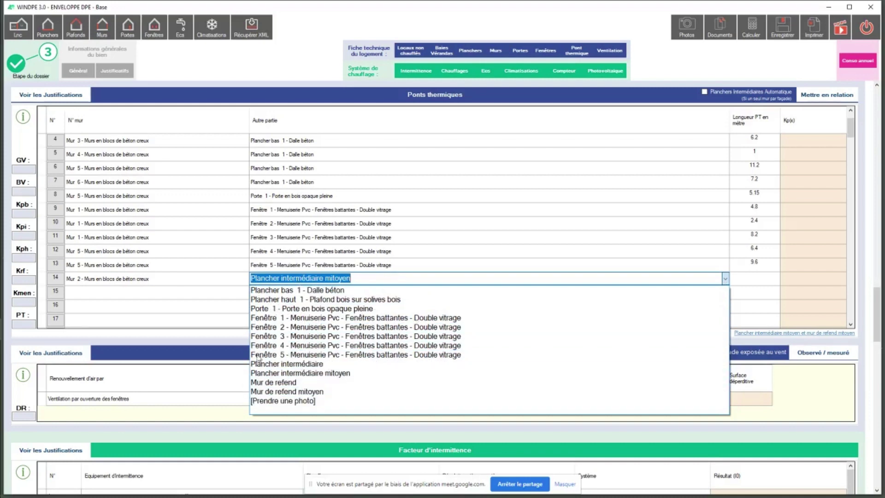
key(Escape)
click(246, 279)
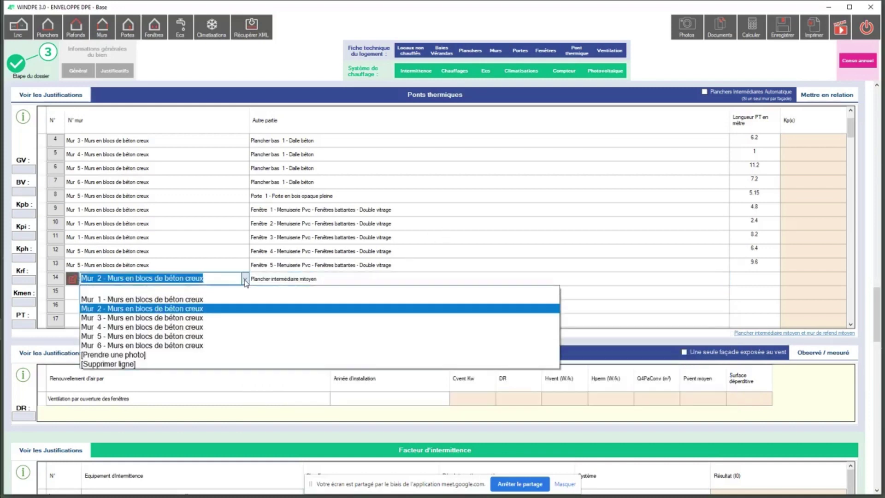
click(145, 366)
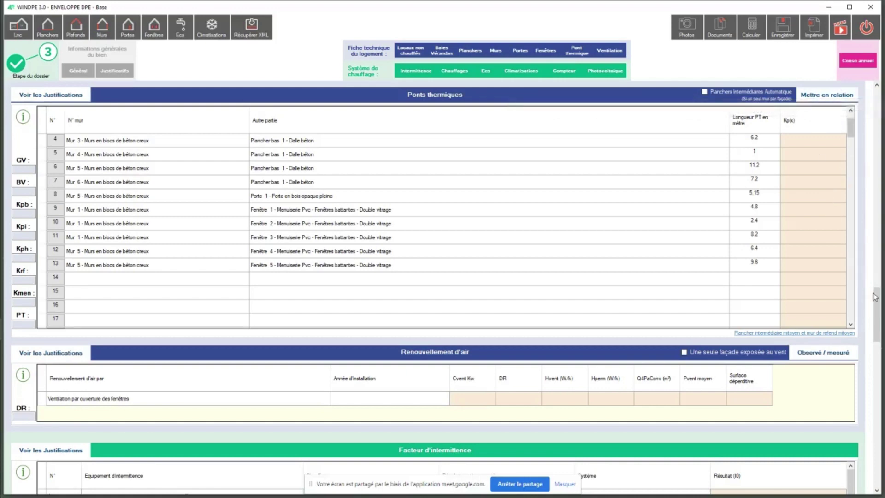
Set the air renewal type in Renouvellement d'air to VMC SF Auto réglable avant 1982.
drag(878, 297, 879, 308)
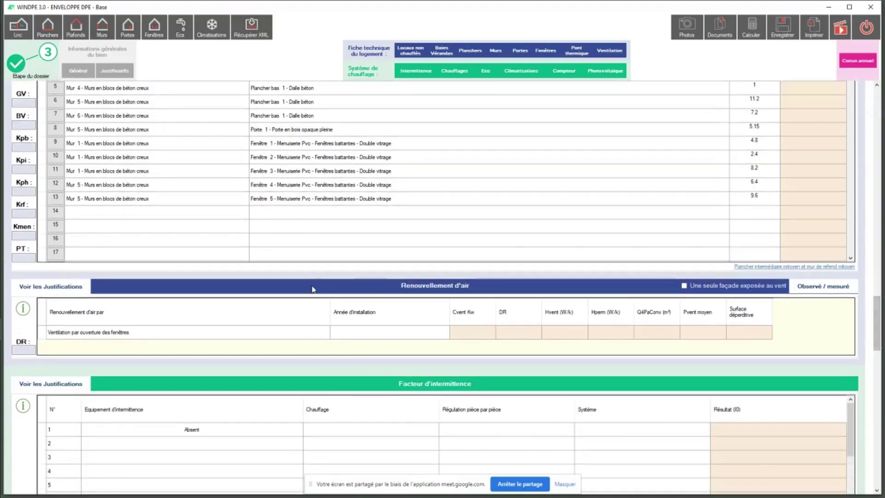
drag(878, 314, 880, 319)
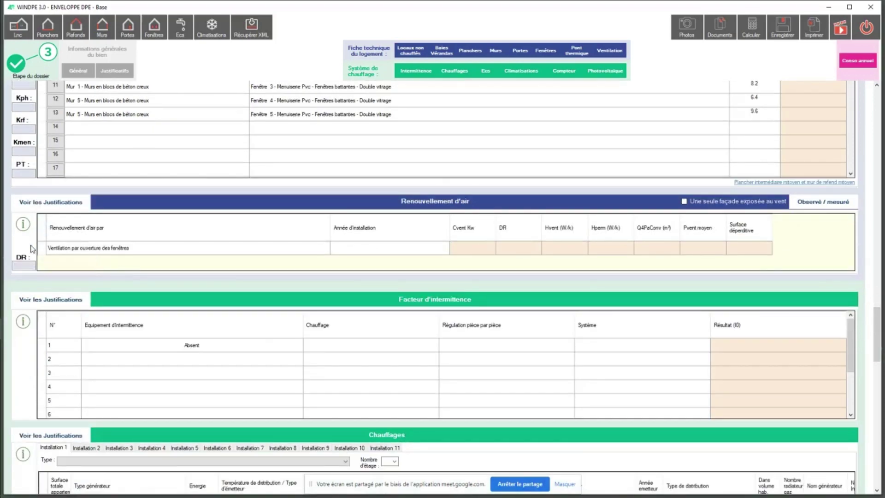
click(327, 251)
drag(327, 168, 324, 114)
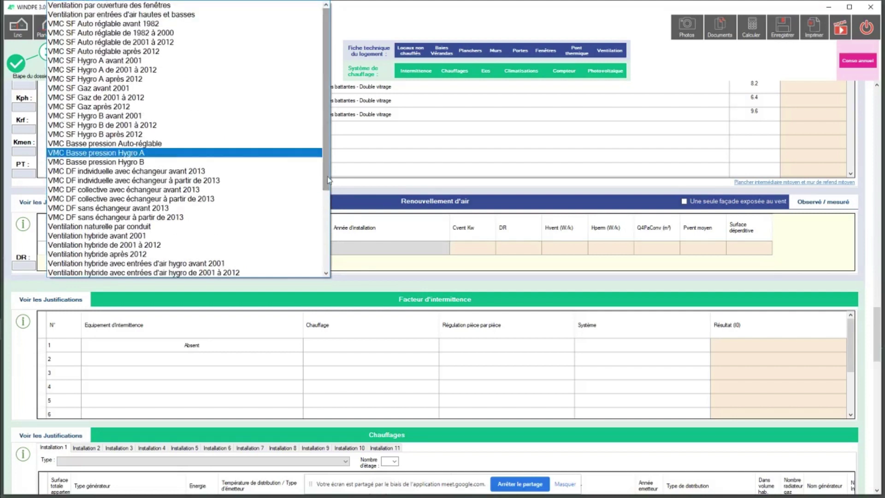
click(120, 24)
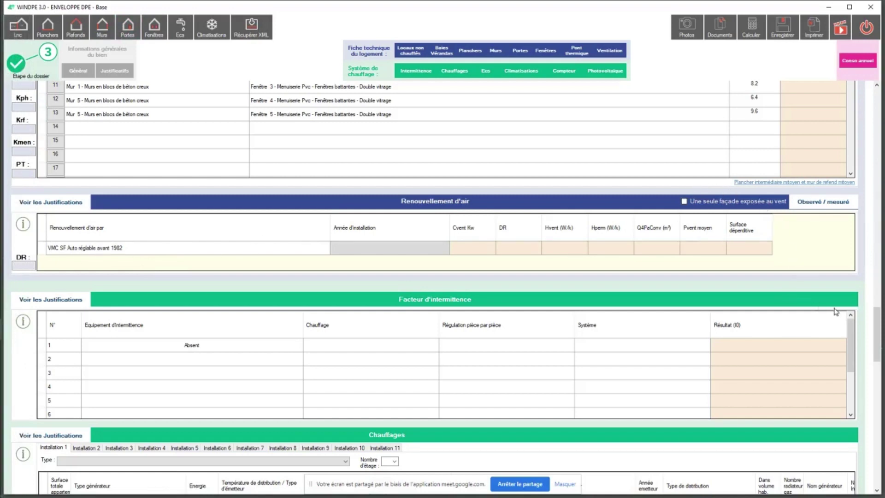
scroll(671, 299, up, 3)
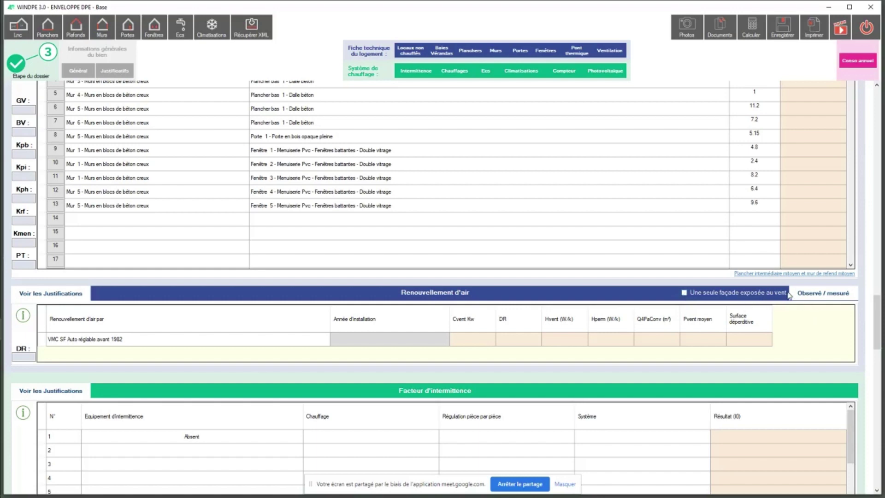
Leave the current DPE entry form, open the ENVELOPPE DPE COMPLET dossier and display its house DPE entry form.
drag(879, 318, 879, 312)
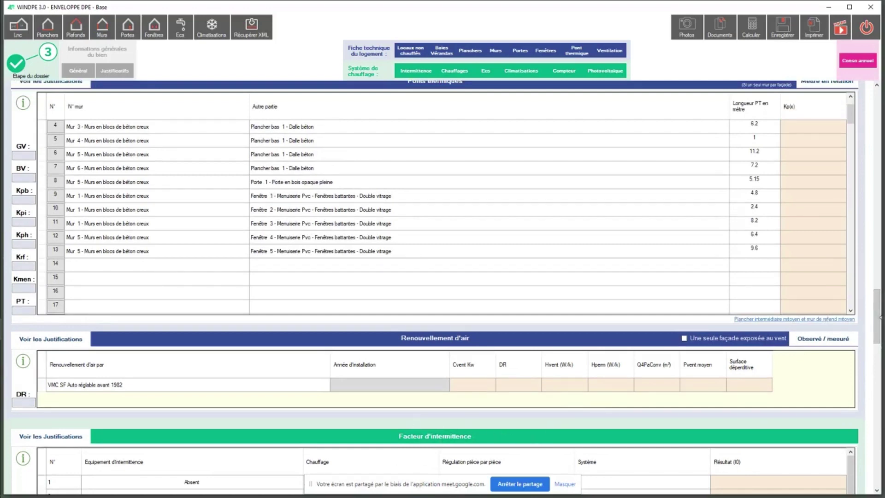
drag(875, 323, 859, 110)
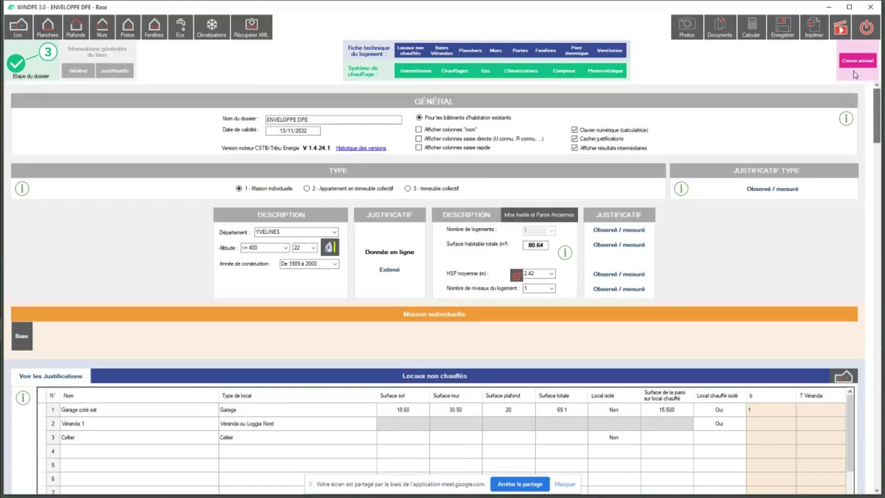
click(867, 27)
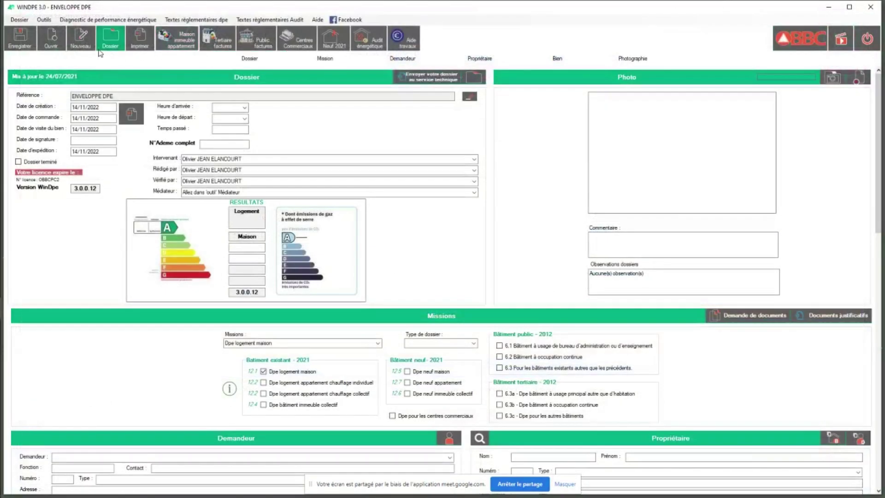
click(23, 20)
click(23, 19)
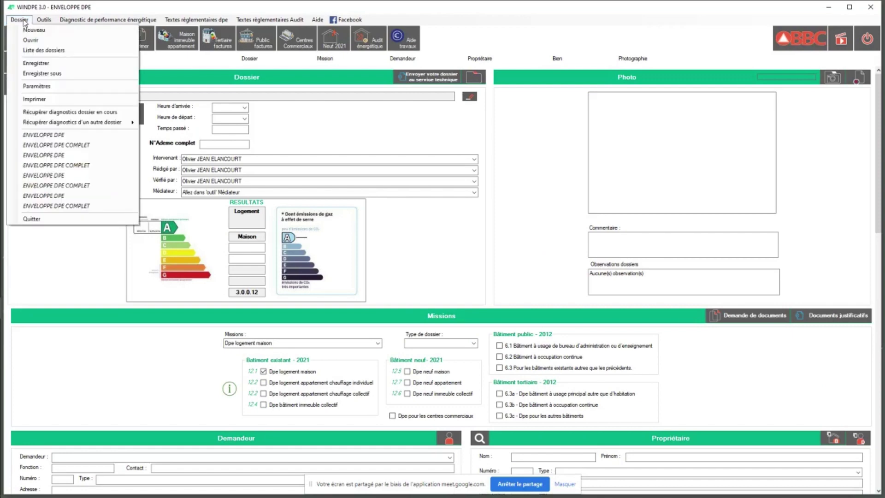
click(65, 146)
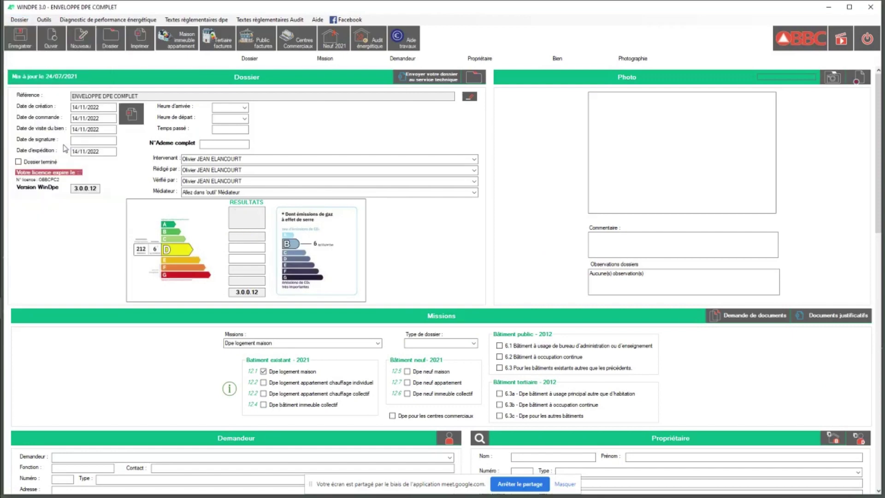
click(186, 43)
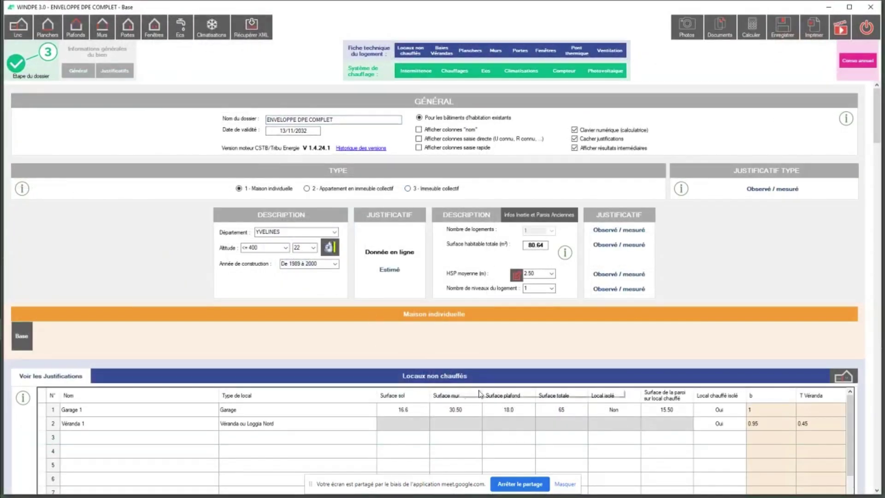
Calculate the completed DPE and review the explanation of the energy grades and the heat-loss diagram in the results.
click(752, 27)
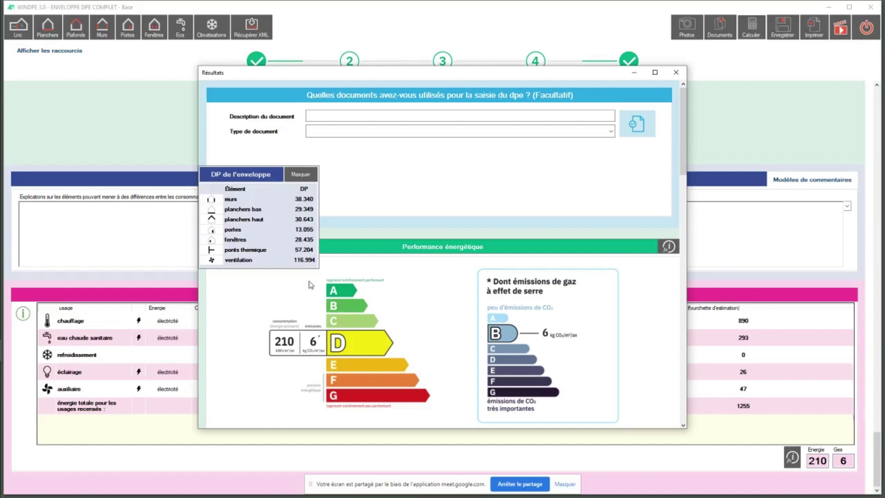
click(667, 249)
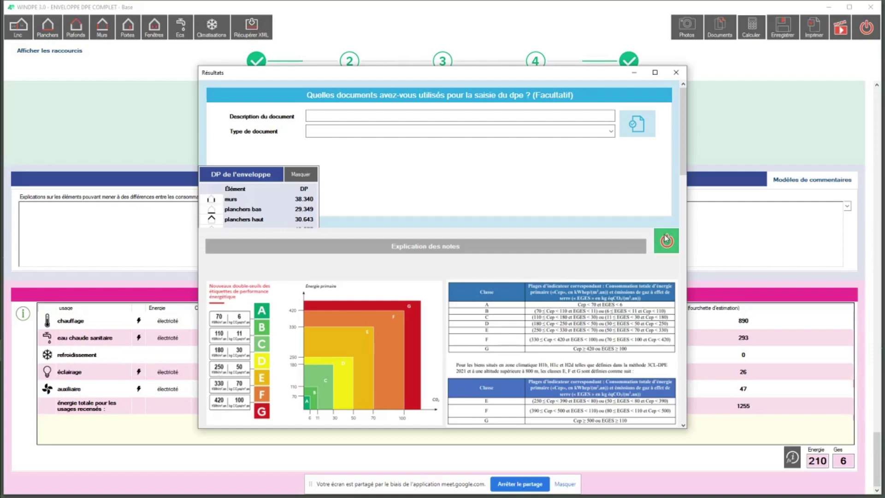
drag(683, 182, 680, 265)
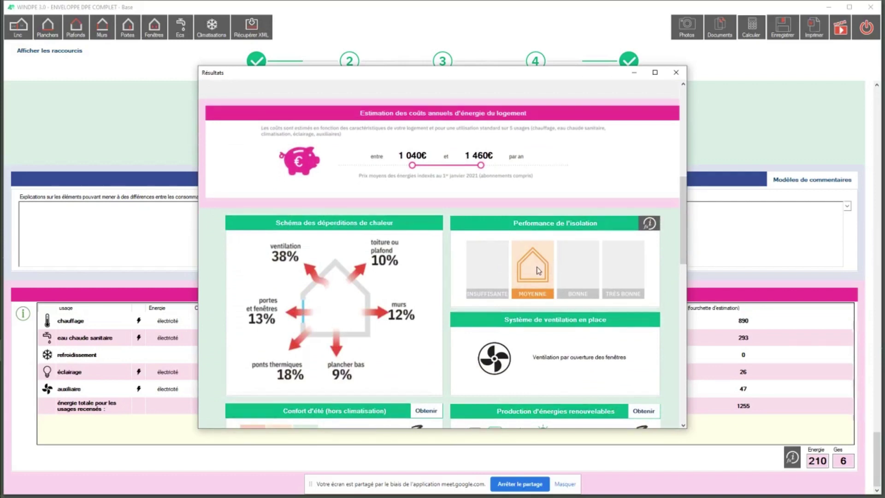
Examine the Ubât calculation details behind Performance de l'isolation, then close the details and the results.
click(650, 224)
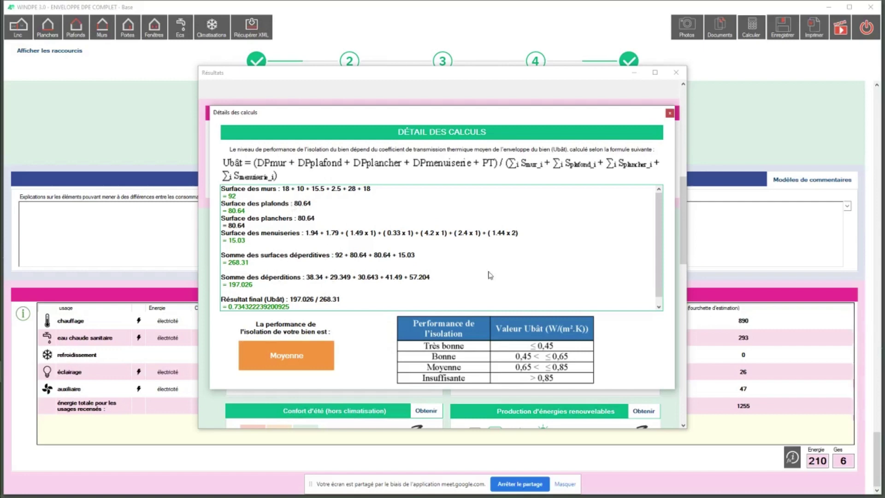
mouse_move(658, 201)
mouse_down()
mouse_move(671, 204)
mouse_move(671, 192)
mouse_up()
click(669, 113)
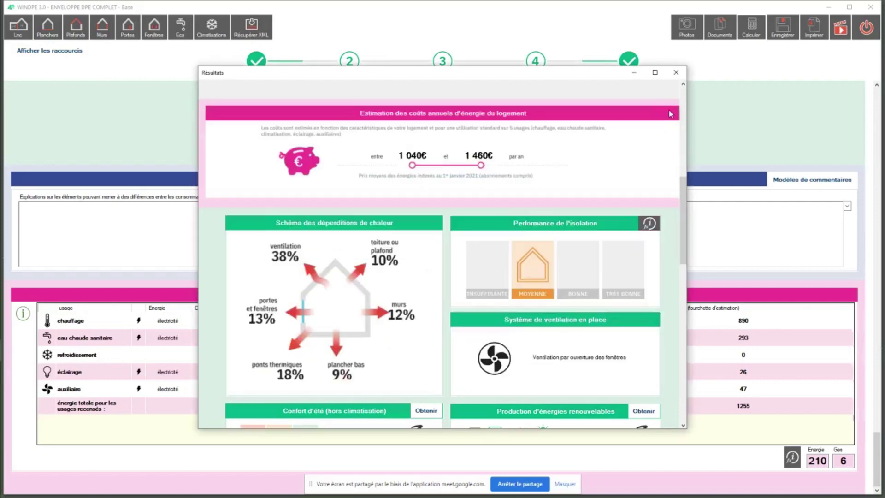
click(677, 74)
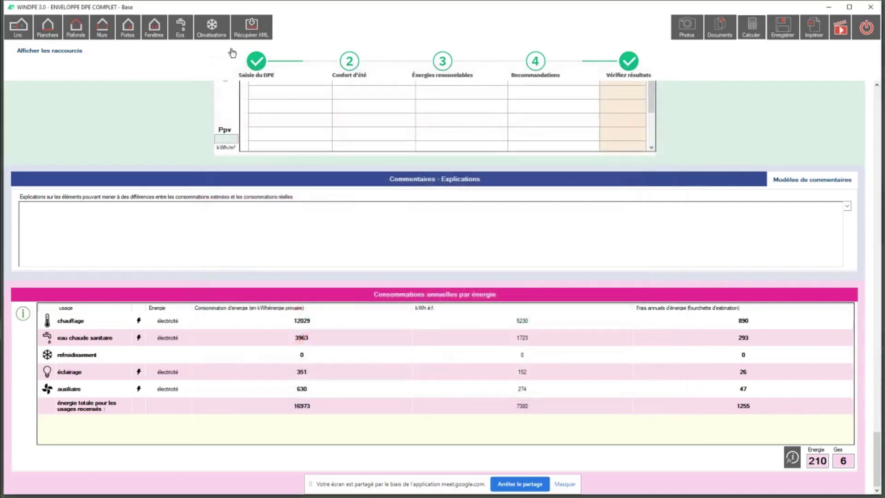
Show the section shortcuts, go to the Murs table and examine the walls' average transmission coefficient calculation.
click(73, 52)
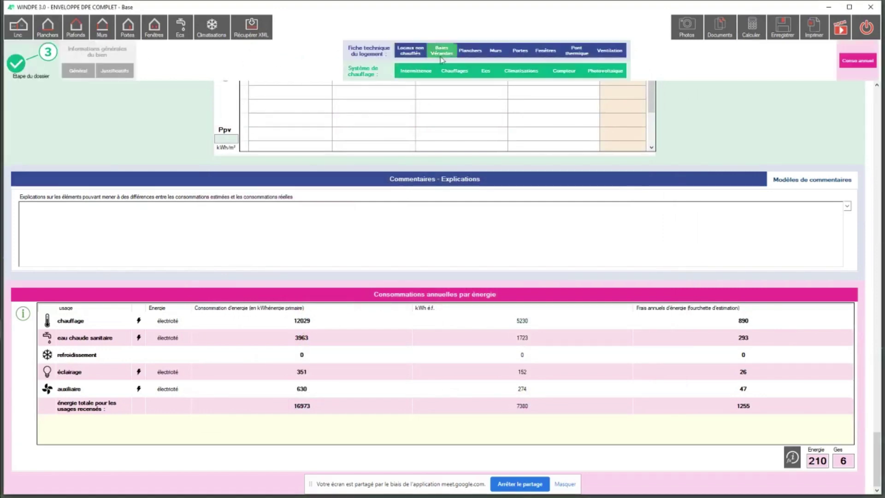
click(496, 50)
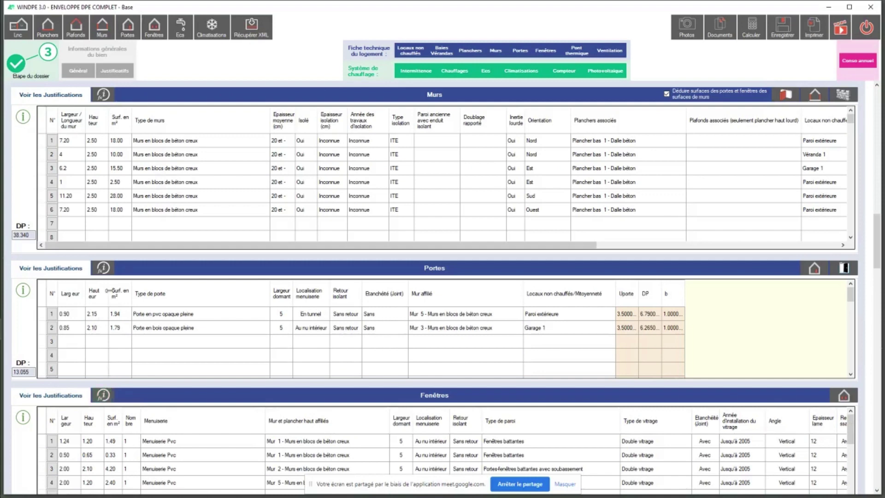
click(103, 94)
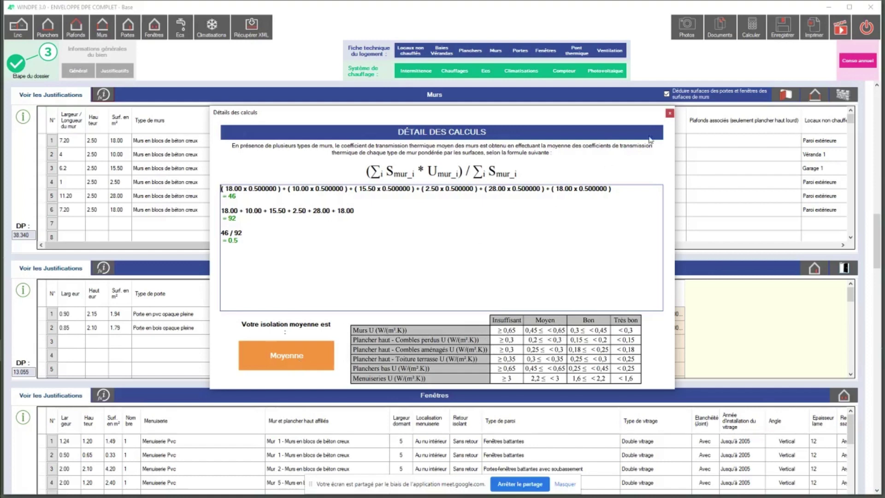
click(670, 113)
Examine the average transmission coefficient calculations for Portes and Fenêtres, and return to the start of the form.
click(104, 269)
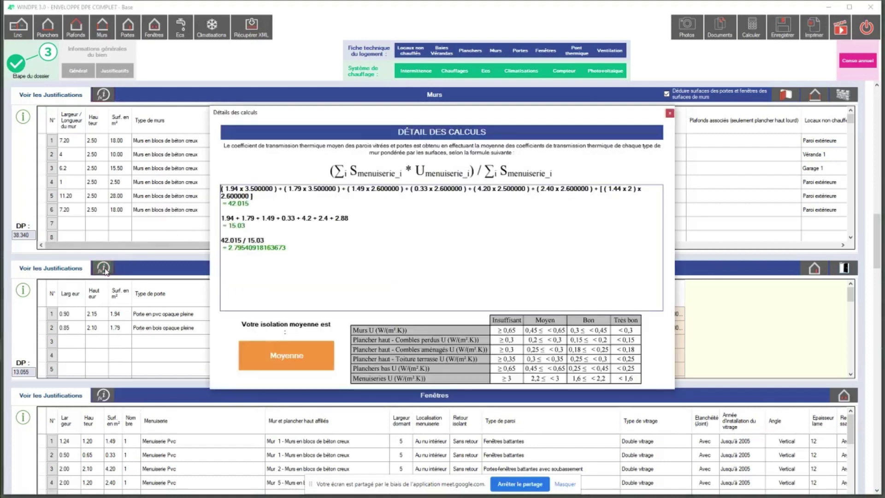
click(669, 113)
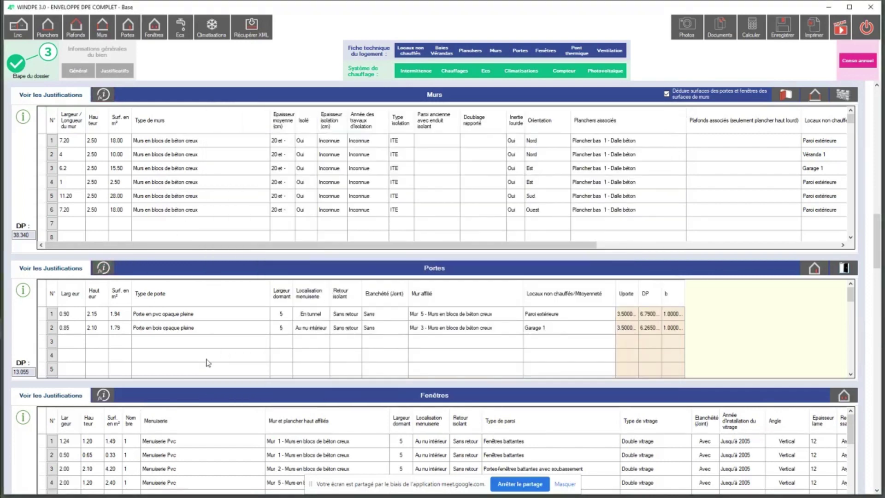
click(103, 395)
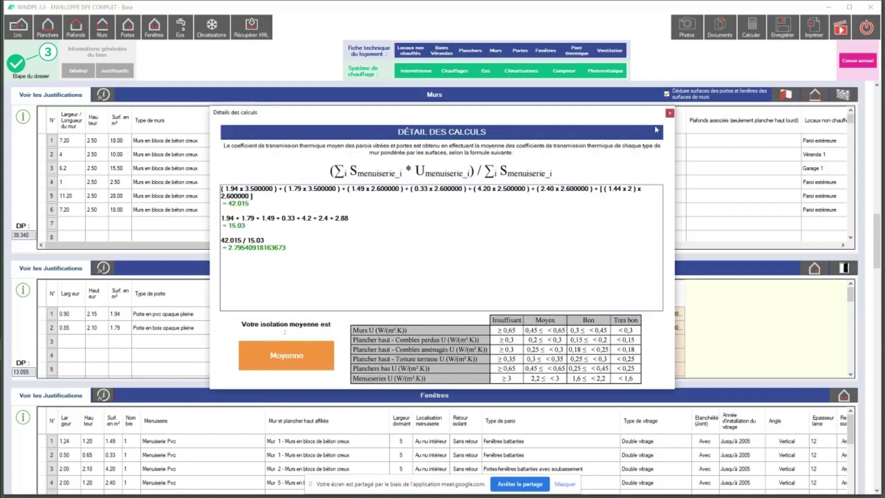
click(670, 112)
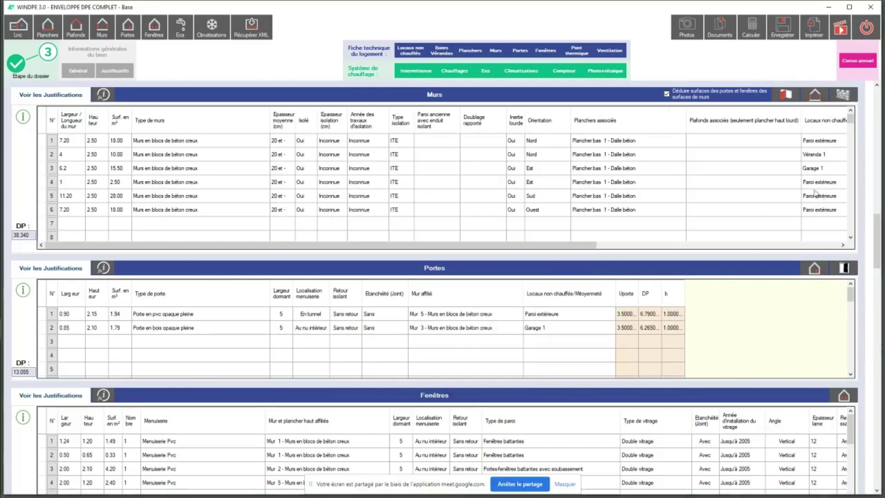
drag(876, 236, 876, 108)
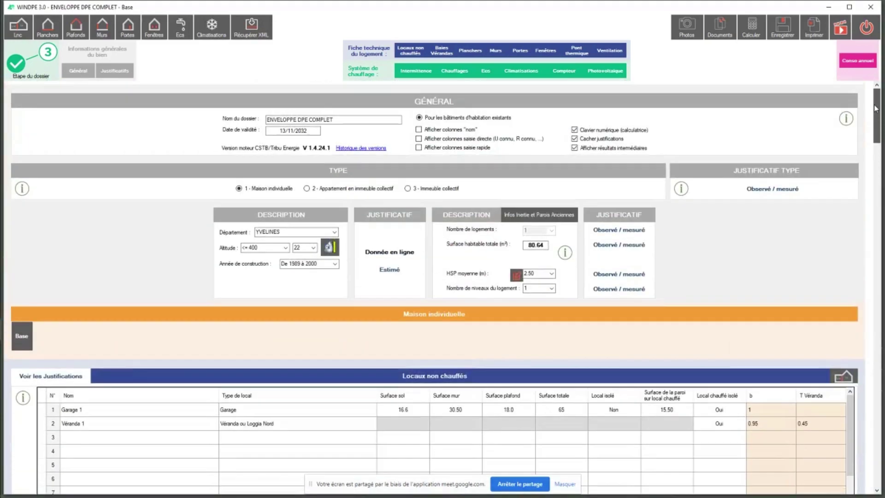